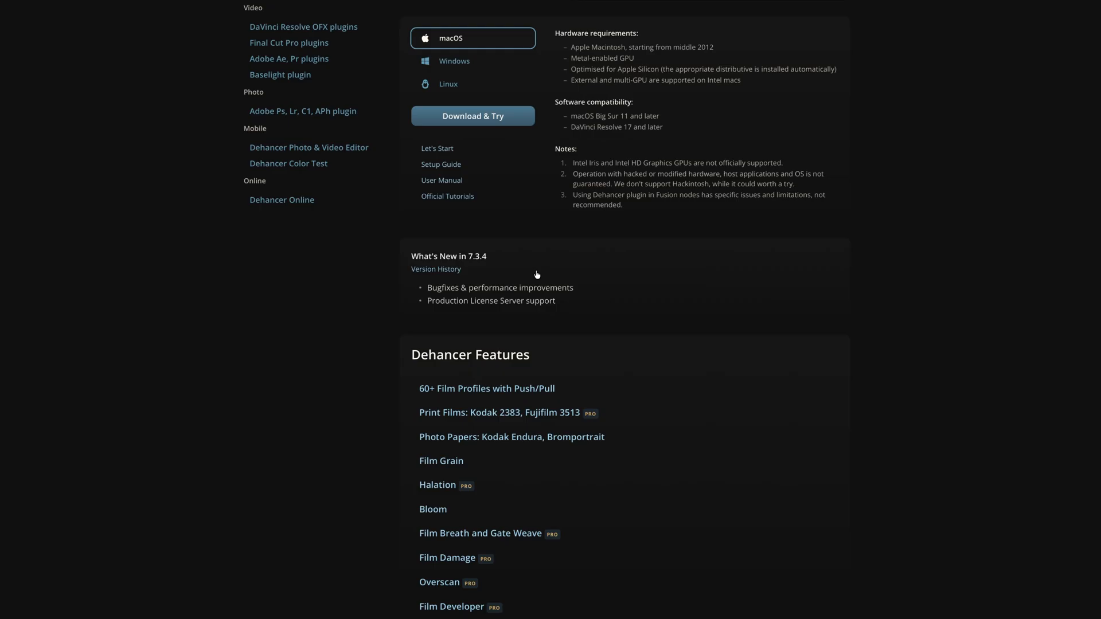
{"action": "scroll", "coordinate": [536, 275], "scroll_direction": "down", "scroll_amount": 2}
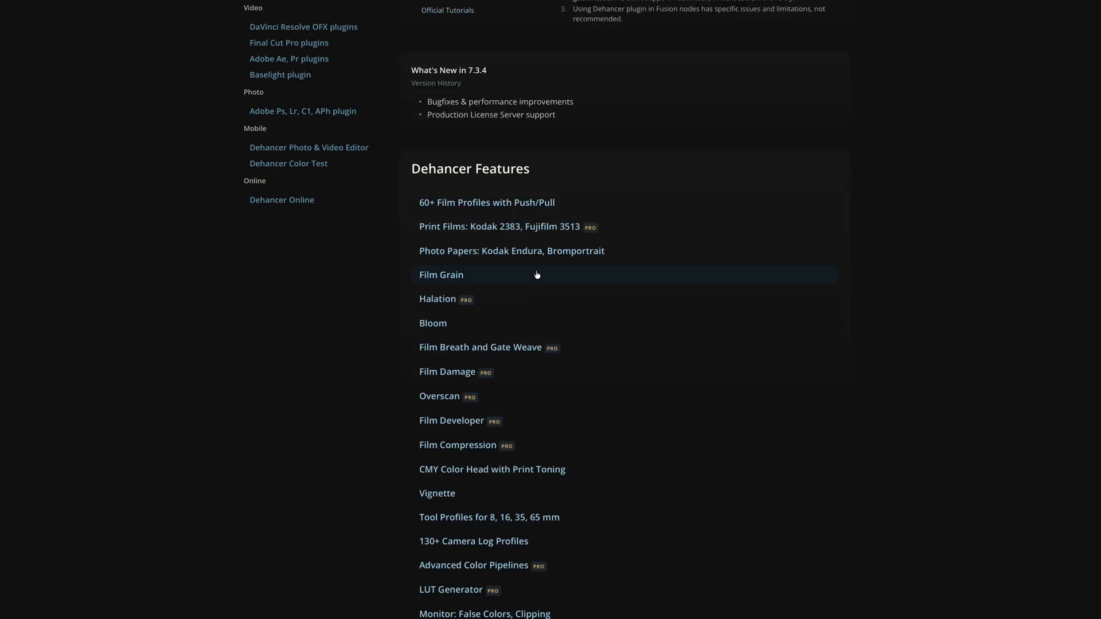
{"action": "scroll", "coordinate": [536, 274], "scroll_direction": "down", "scroll_amount": 2}
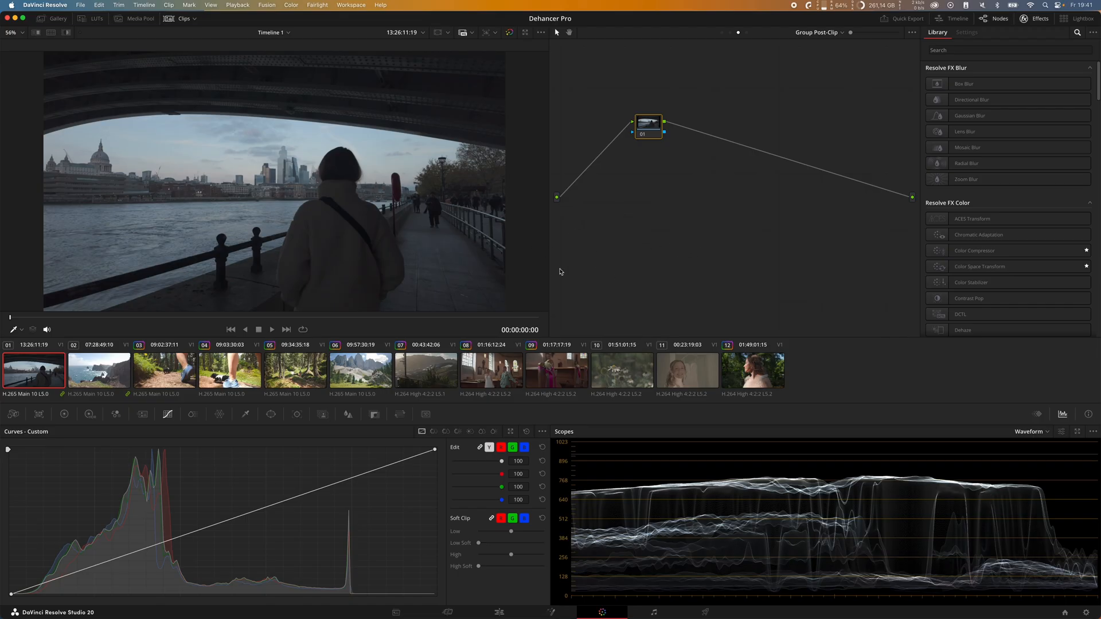
Step: Select clip 08 and review its group pre-clip, group post-clip and timeline node graphs
{"action": "left_click", "coordinate": [508, 382]}
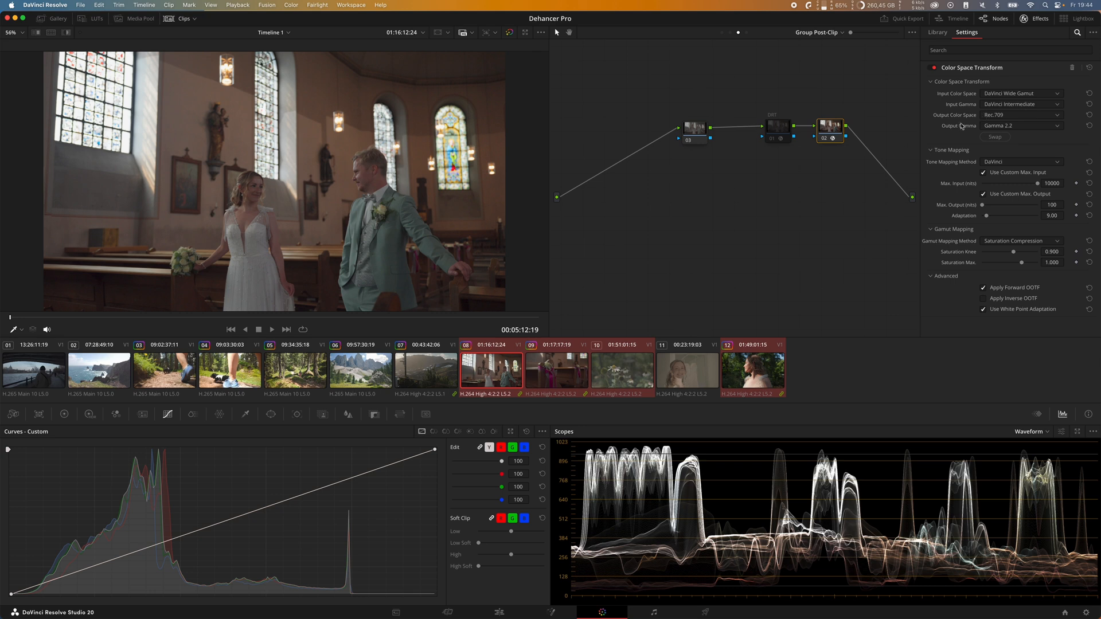
{"action": "left_click", "coordinate": [722, 33]}
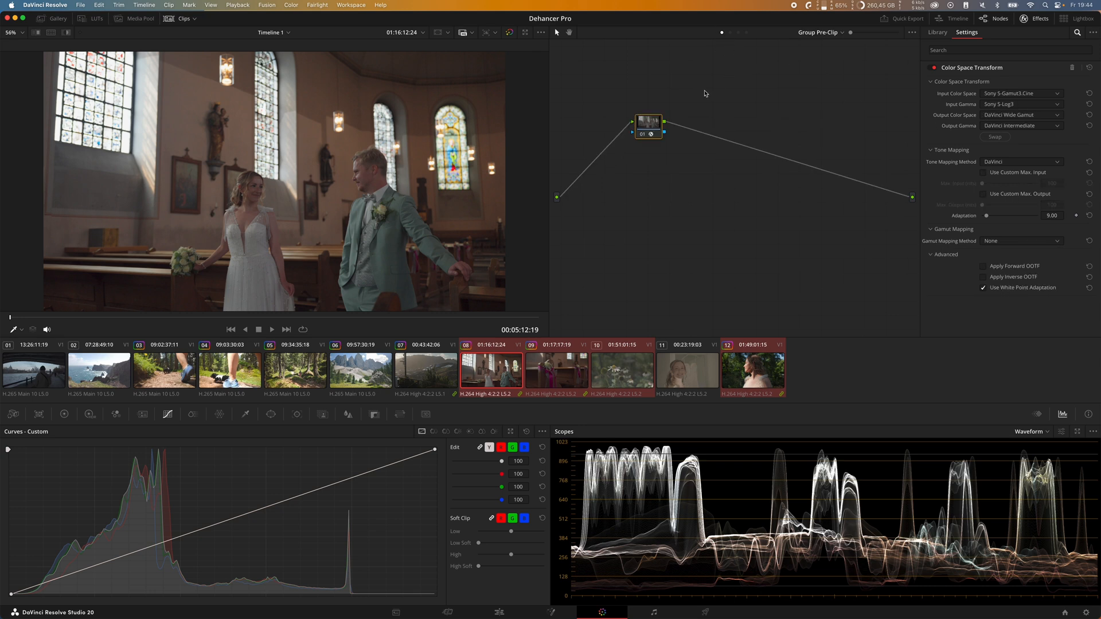
{"action": "left_click", "coordinate": [739, 32]}
{"action": "left_click", "coordinate": [747, 32]}
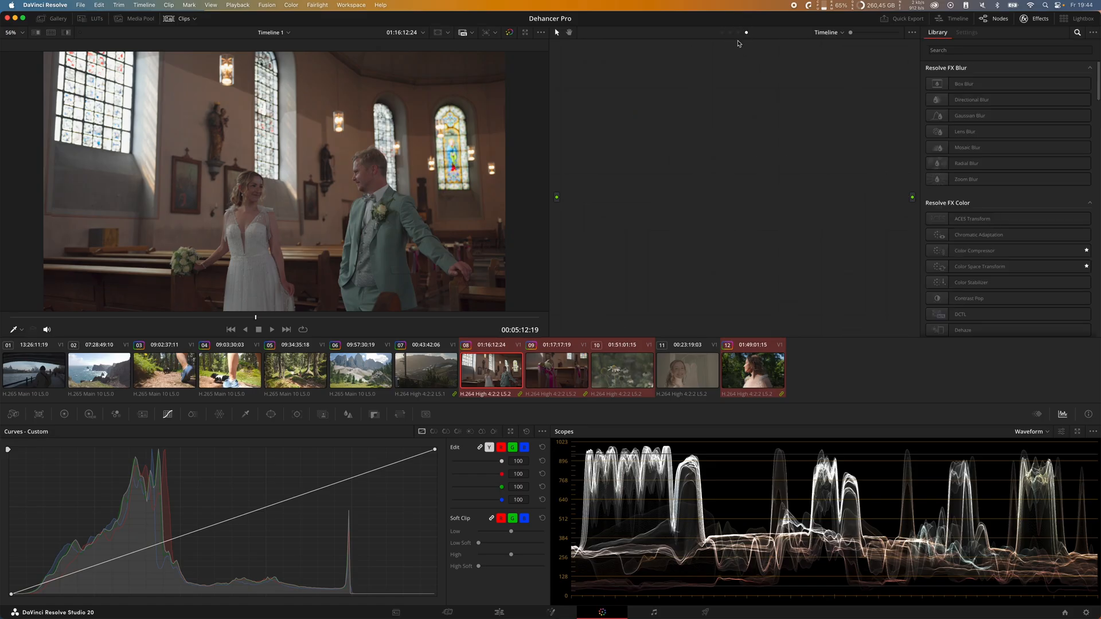
{"action": "left_click", "coordinate": [739, 33]}
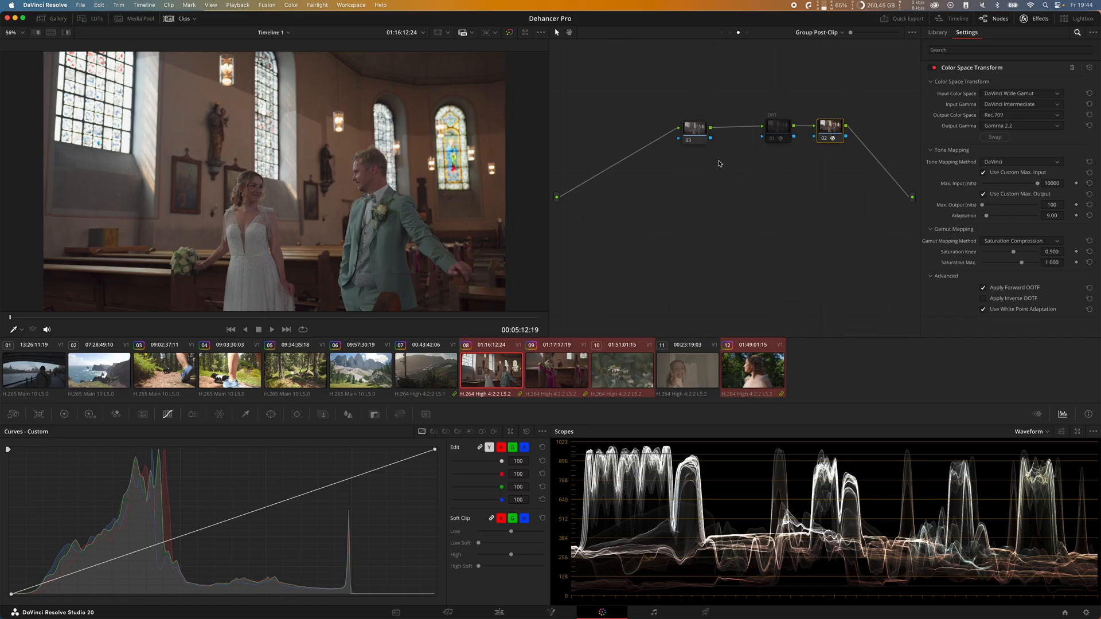
Step: Find Dehancer Pro by searching the effects library for "dehan" and apply it to node 03 of the group post-clip graph
{"action": "left_click", "coordinate": [698, 133]}
{"action": "left_click", "coordinate": [1019, 51]}
{"action": "type", "text": "dehan"}
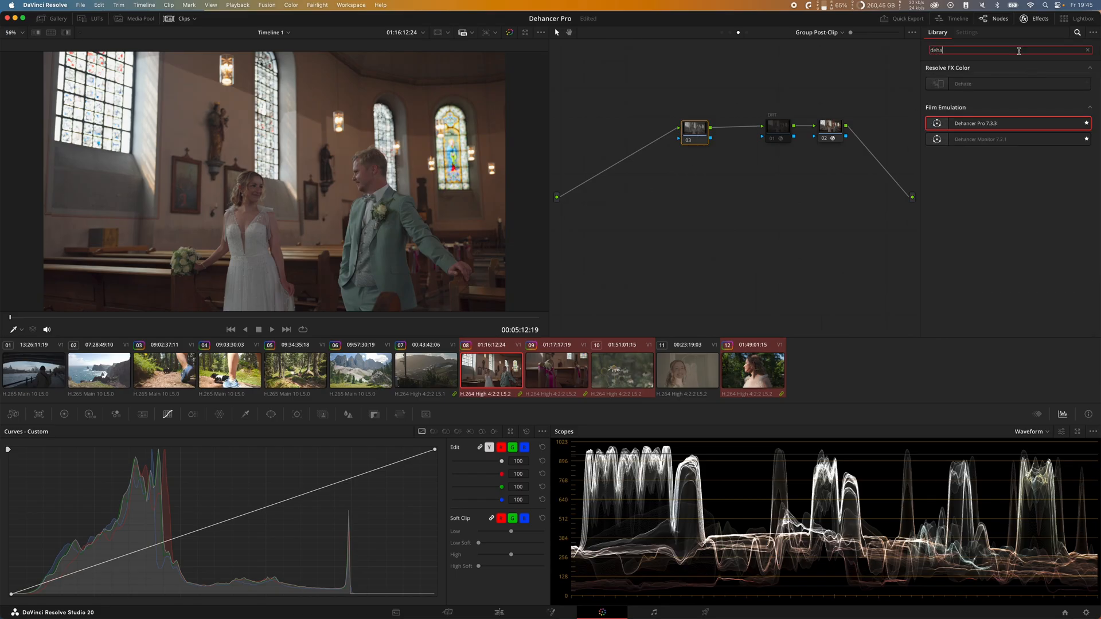
{"action": "left_click", "coordinate": [1040, 19]}
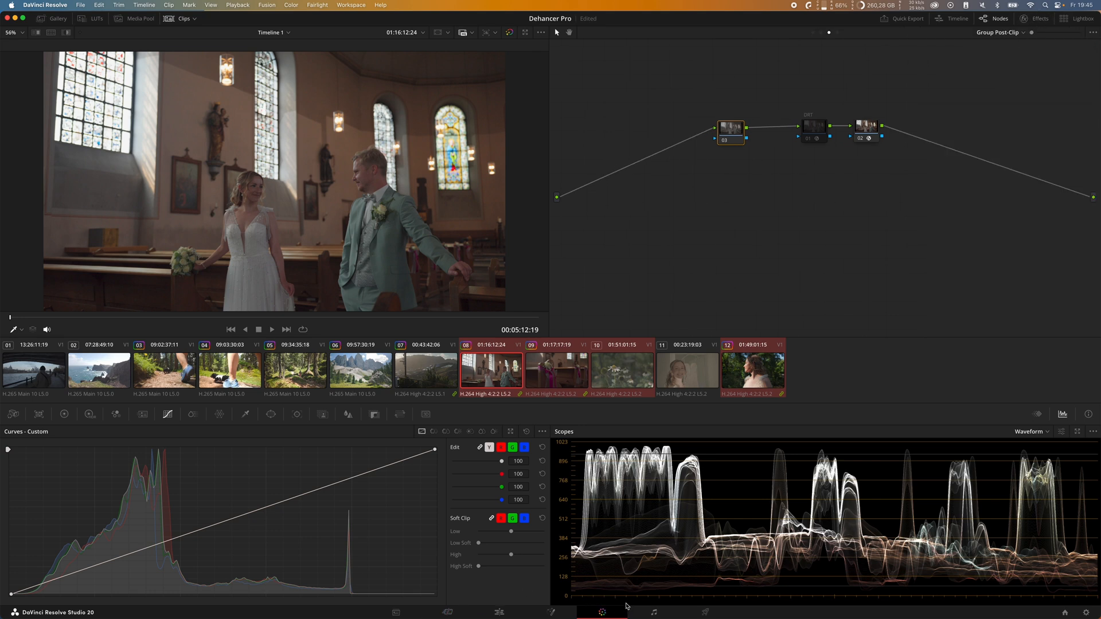
{"action": "left_click", "coordinate": [1036, 18]}
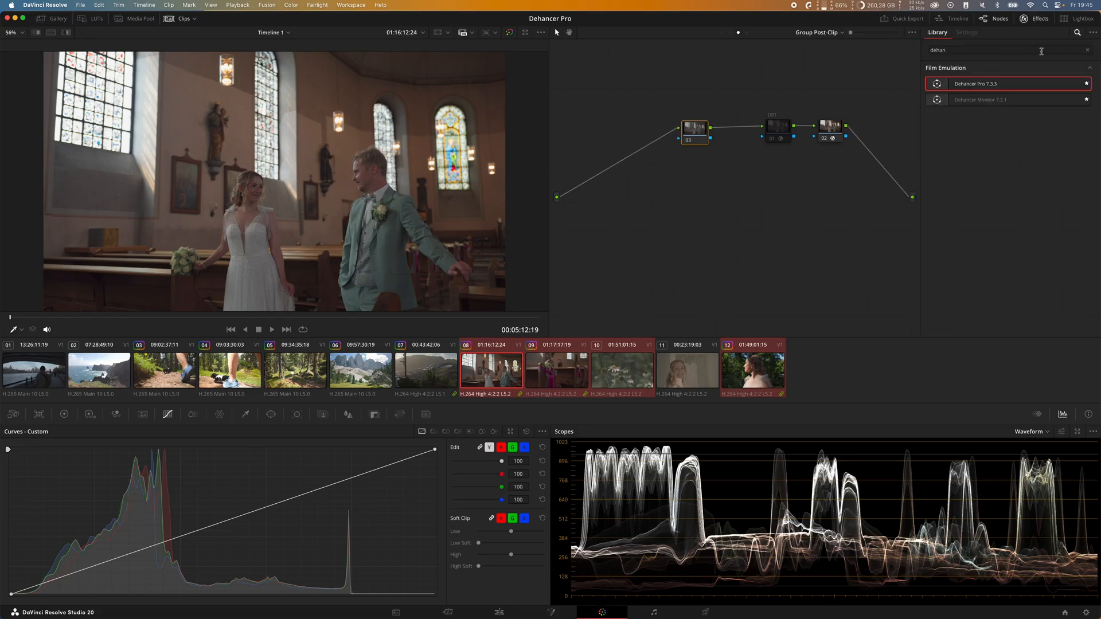
{"action": "left_click_drag", "start_coordinate": [1015, 86], "coordinate": [701, 135]}
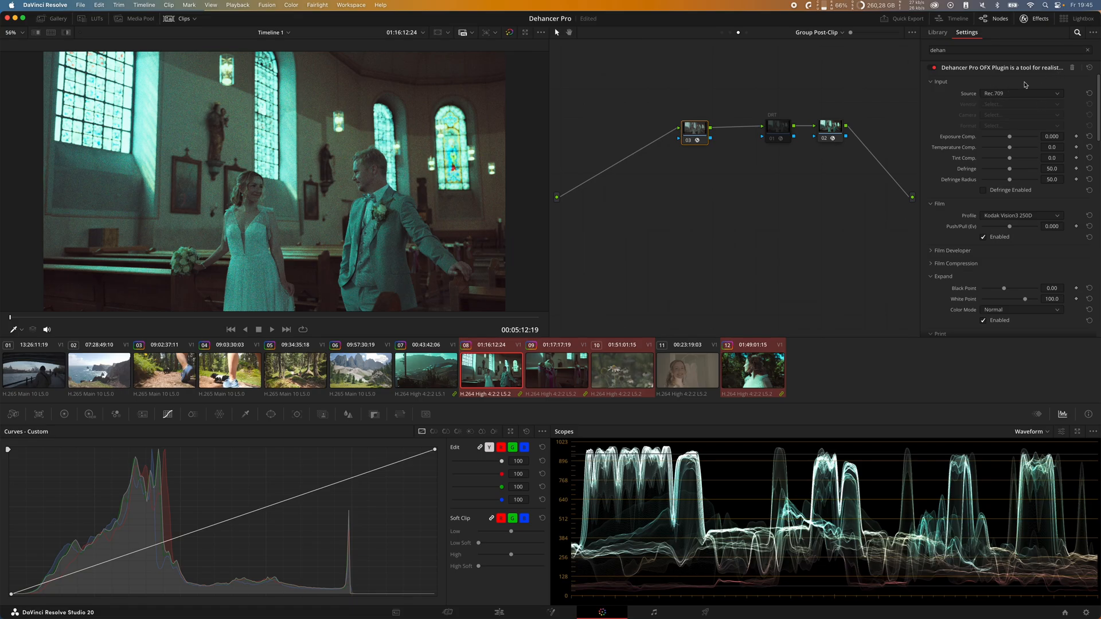
Step: Set the Dehancer Pro input source to DVR WG/Intermediate
{"action": "scroll", "coordinate": [969, 182], "scroll_direction": "down", "scroll_amount": 3}
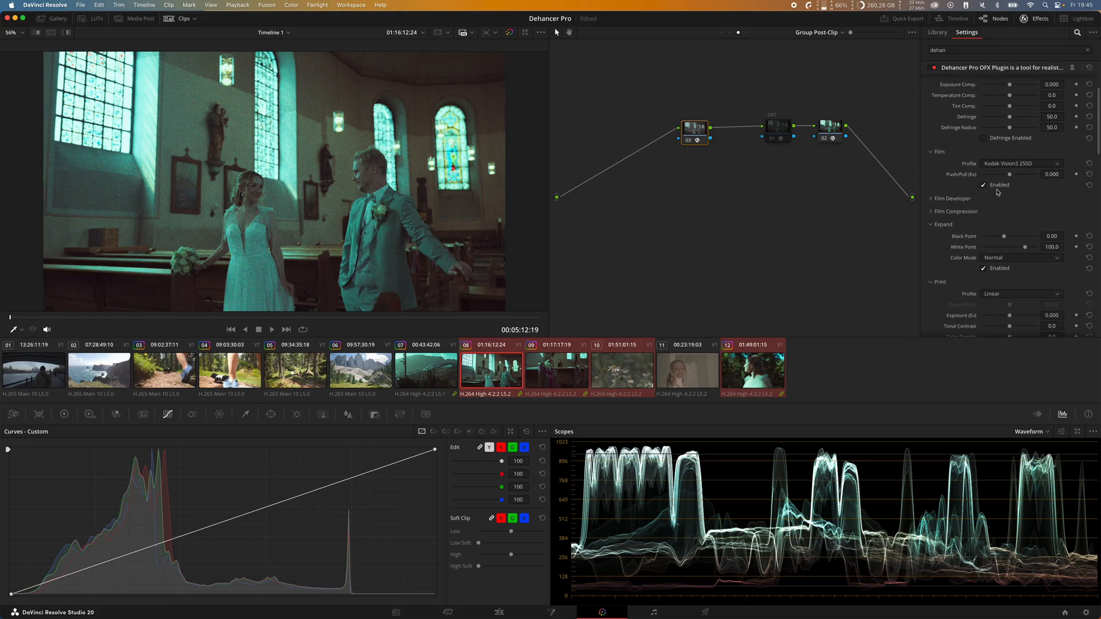
{"action": "scroll", "coordinate": [972, 152], "scroll_direction": "up", "scroll_amount": 3}
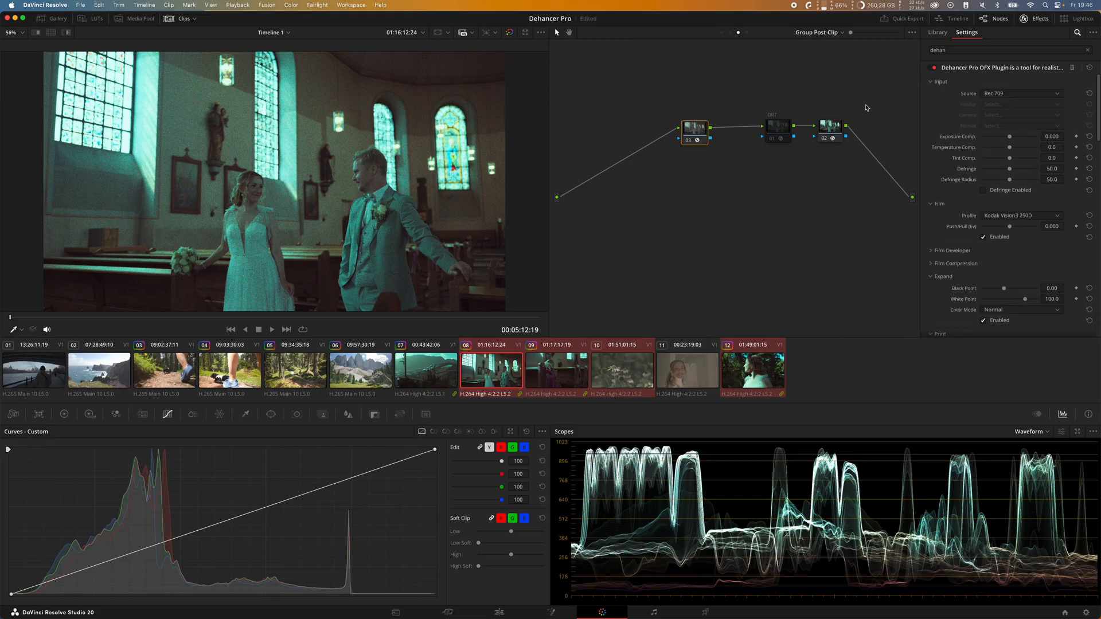
{"action": "left_click", "coordinate": [1025, 94]}
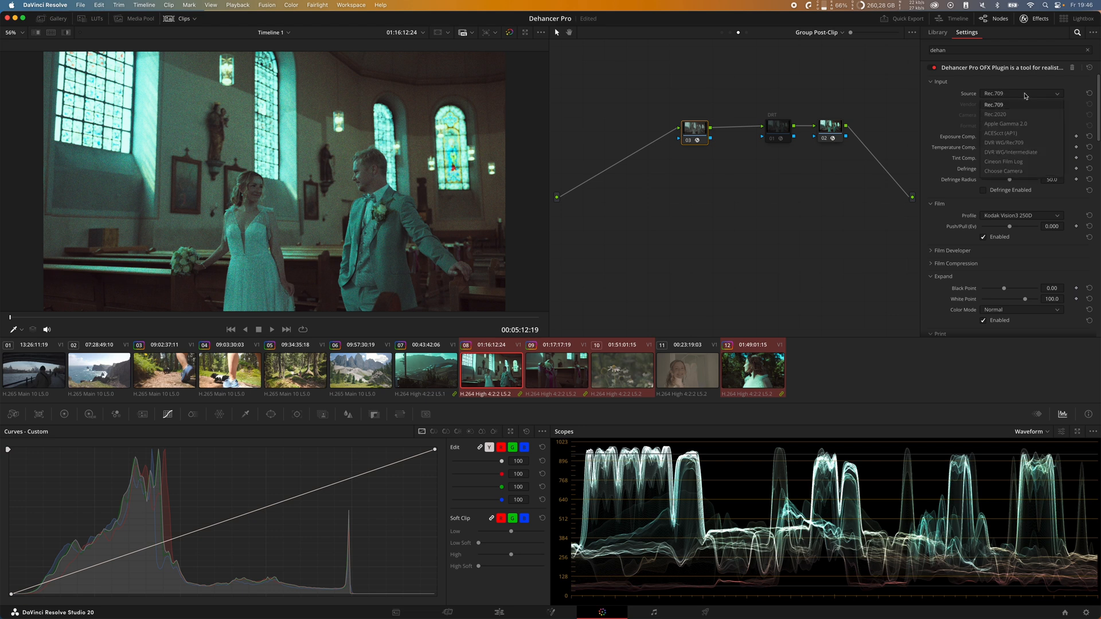
{"action": "left_click", "coordinate": [1026, 152]}
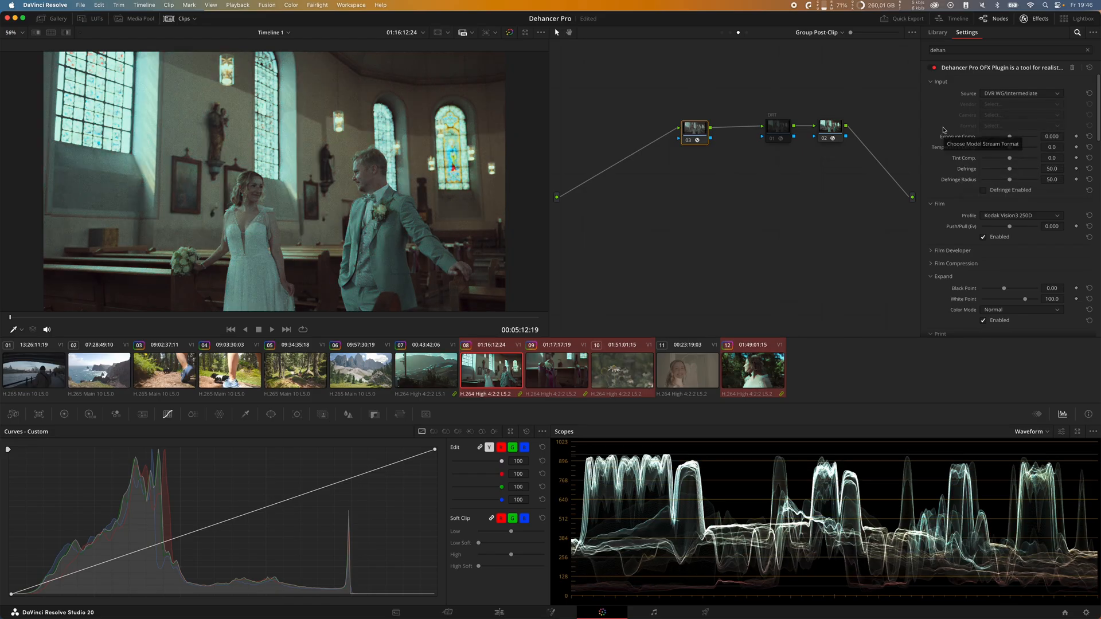
Step: Set the Dehancer Pro quality option to High - slow and disable all of its tools
{"action": "scroll", "coordinate": [951, 186], "scroll_direction": "down", "scroll_amount": 3}
{"action": "scroll", "coordinate": [950, 186], "scroll_direction": "down", "scroll_amount": 15}
{"action": "scroll", "coordinate": [929, 211], "scroll_direction": "down", "scroll_amount": 9}
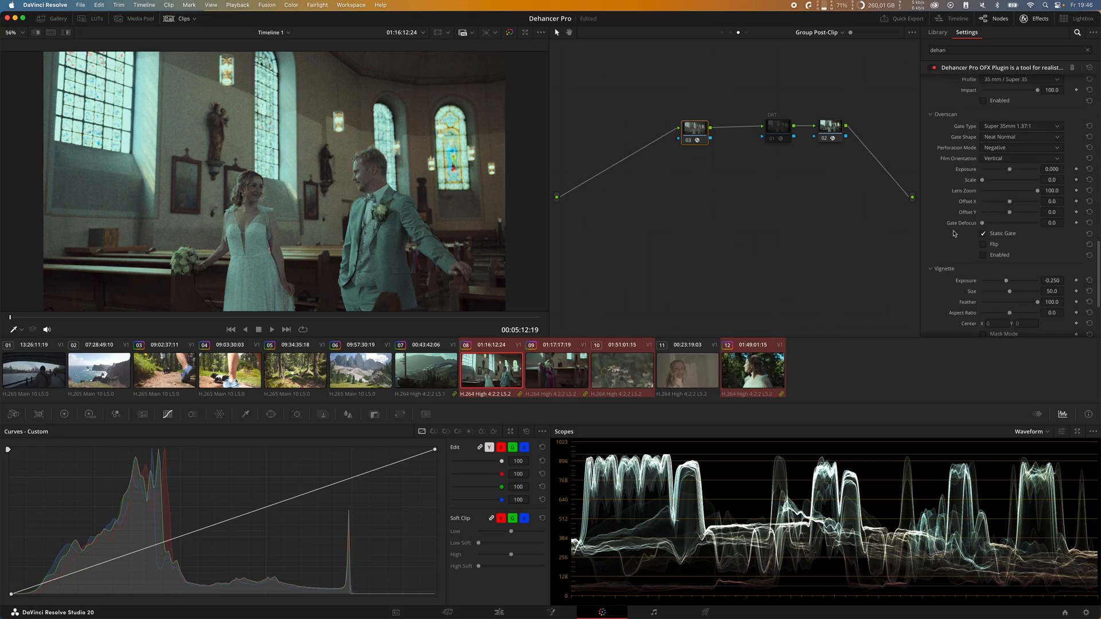
{"action": "scroll", "coordinate": [955, 235], "scroll_direction": "down", "scroll_amount": 7}
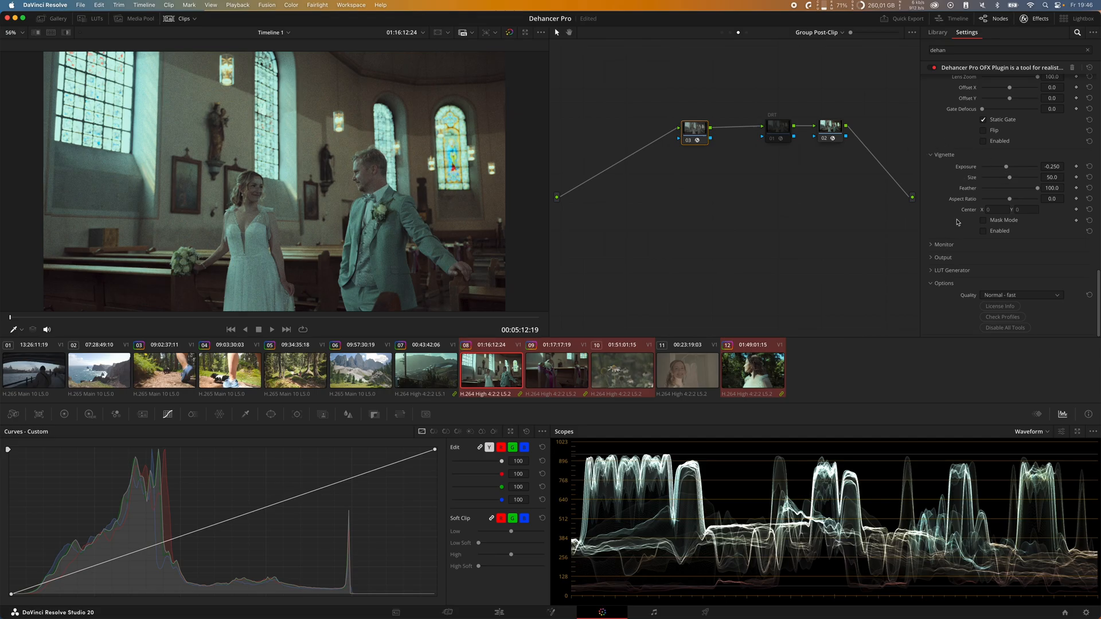
{"action": "left_click", "coordinate": [983, 296]}
{"action": "left_click", "coordinate": [1013, 316]}
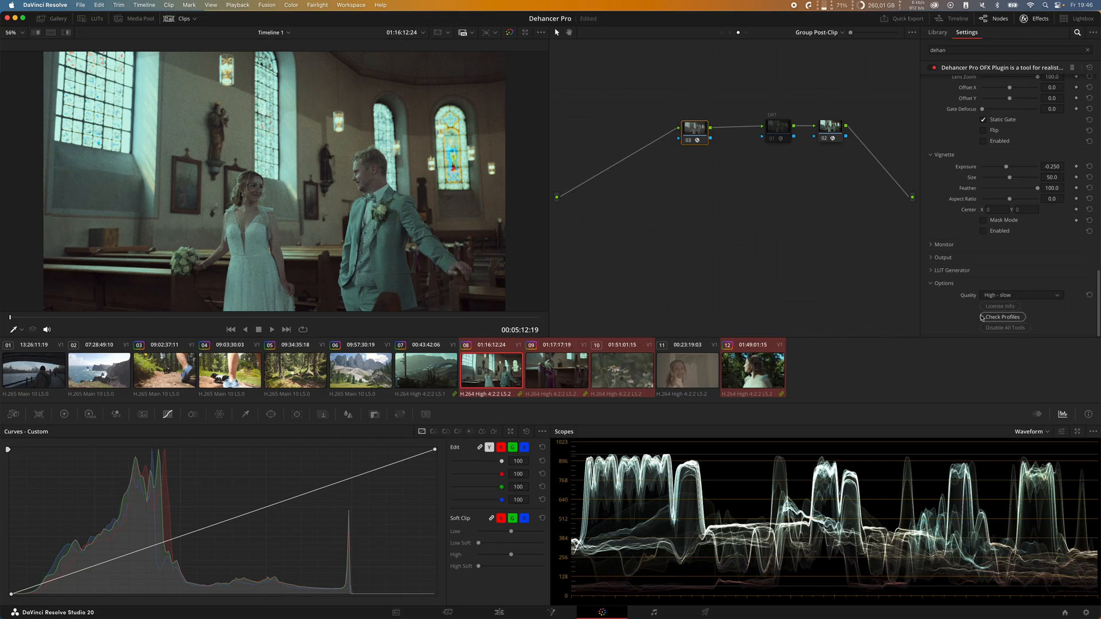
{"action": "left_click", "coordinate": [1017, 328]}
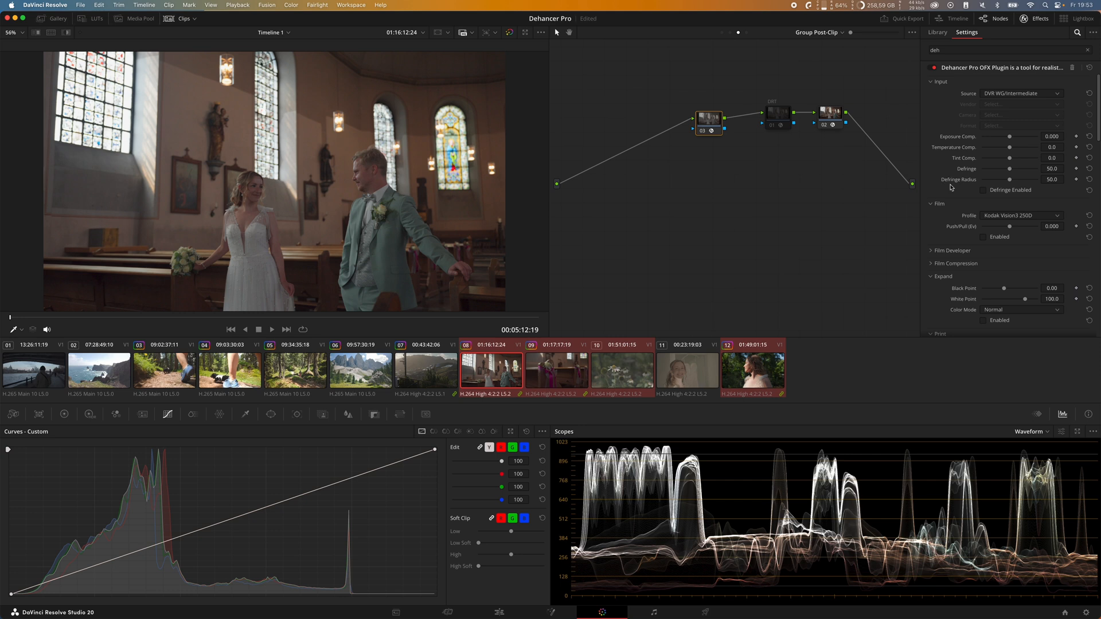
Step: Choose the Kodak 2383 Print Film profile in the Print settings and enable the Print tool
{"action": "scroll", "coordinate": [950, 188], "scroll_direction": "down", "scroll_amount": 3}
{"action": "scroll", "coordinate": [950, 187], "scroll_direction": "down", "scroll_amount": 2}
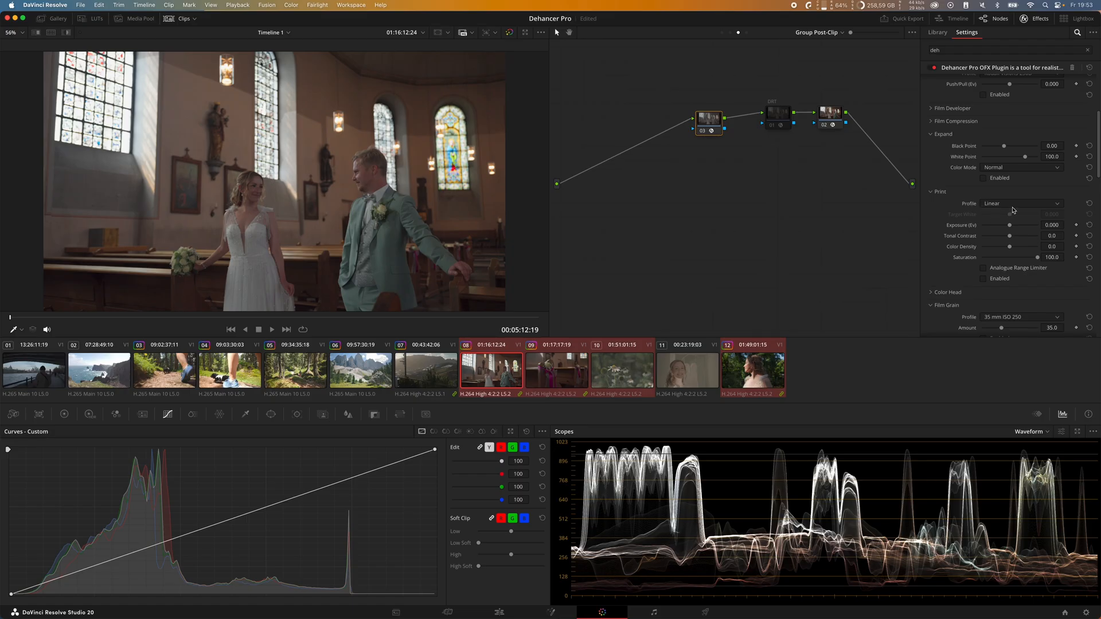
{"action": "left_click", "coordinate": [1028, 206]}
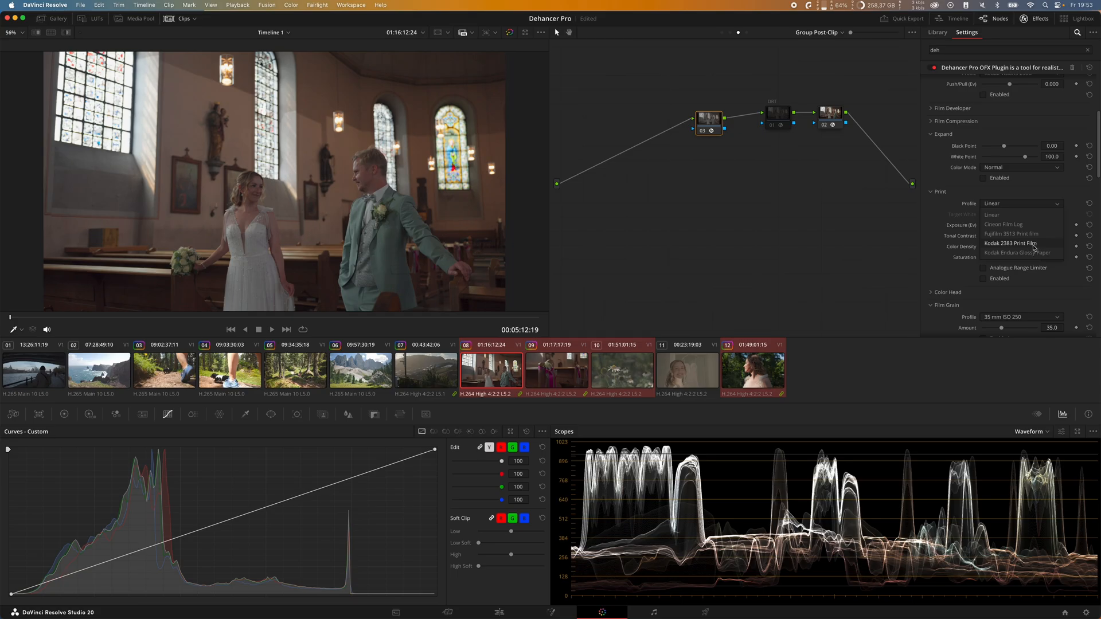
{"action": "left_click", "coordinate": [1034, 245]}
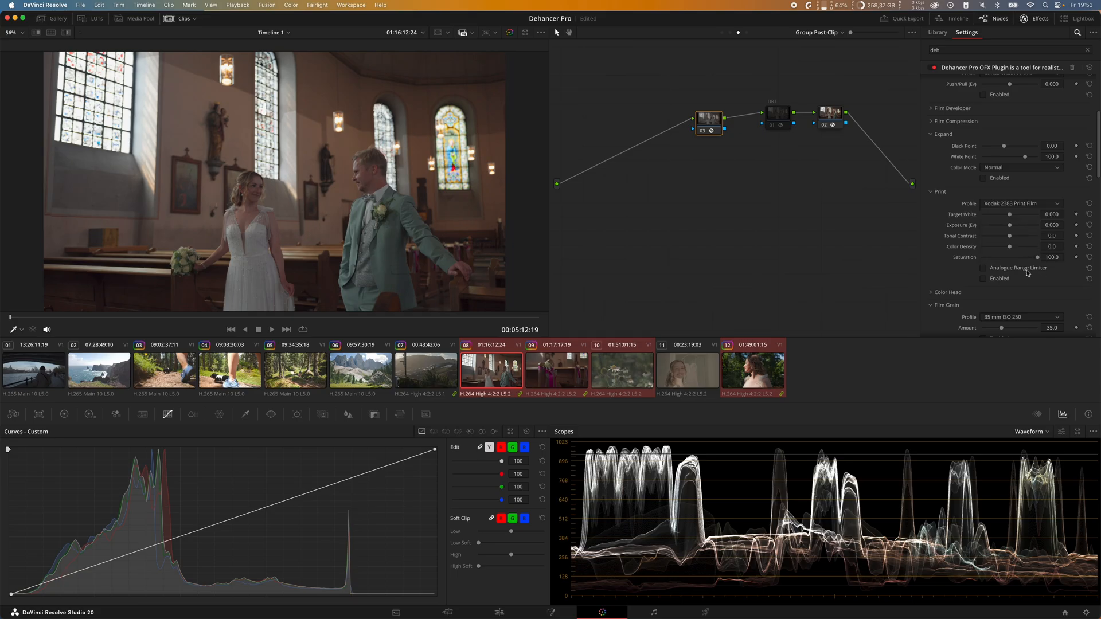
{"action": "left_click", "coordinate": [983, 278]}
Step: Reduce the Dehancer output's Total Impact to about 52.7
{"action": "scroll", "coordinate": [964, 270], "scroll_direction": "down", "scroll_amount": 3}
{"action": "scroll", "coordinate": [946, 240], "scroll_direction": "down", "scroll_amount": 10}
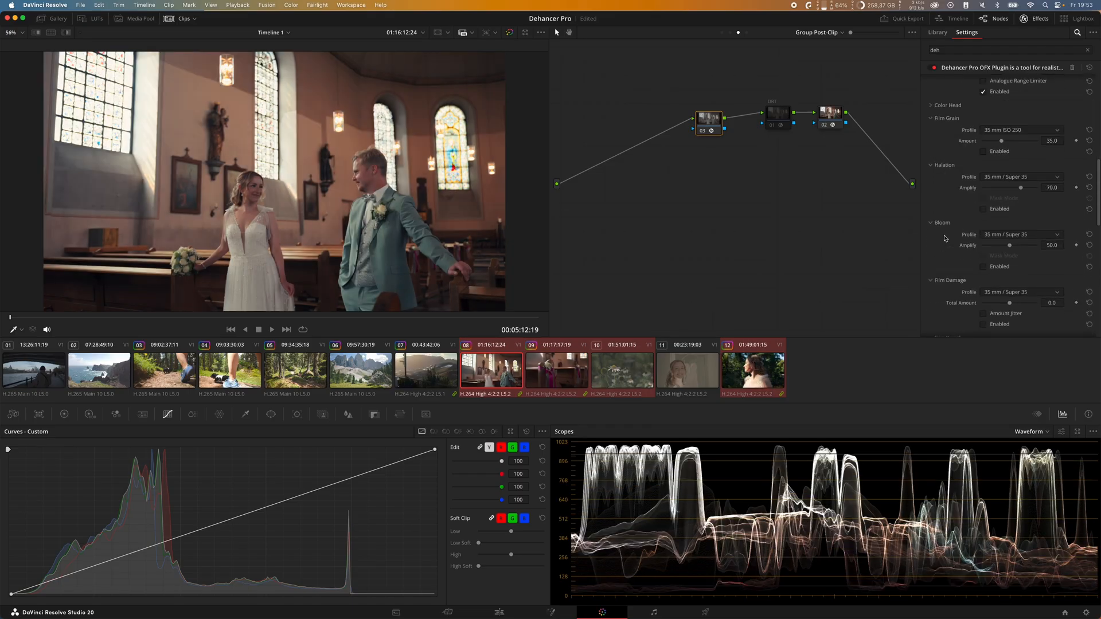
{"action": "scroll", "coordinate": [947, 240], "scroll_direction": "down", "scroll_amount": 10}
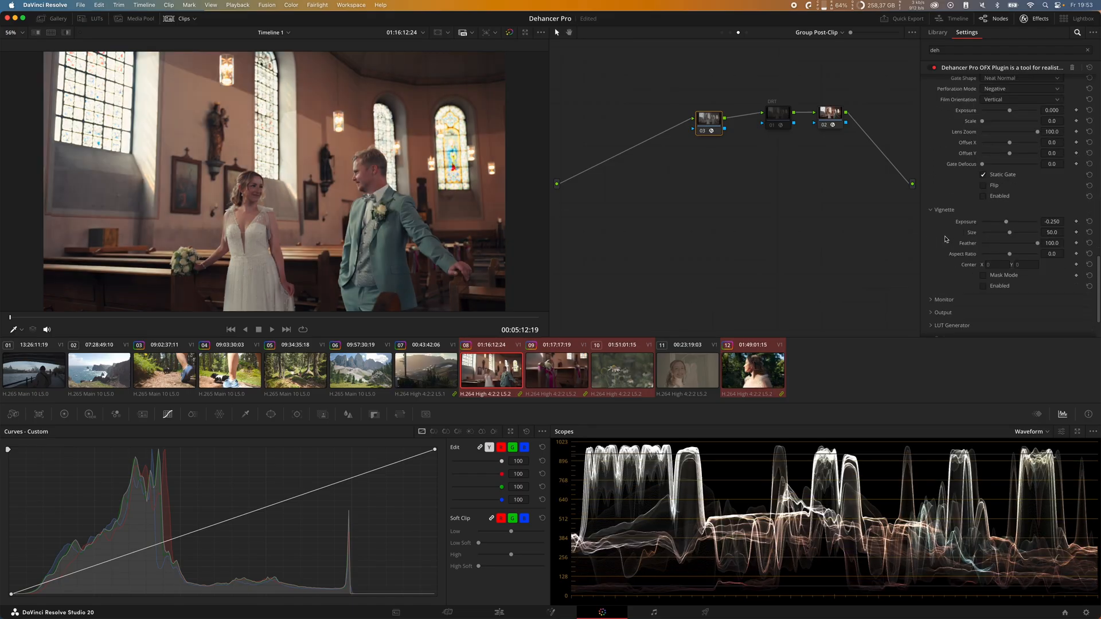
{"action": "left_click", "coordinate": [943, 258]}
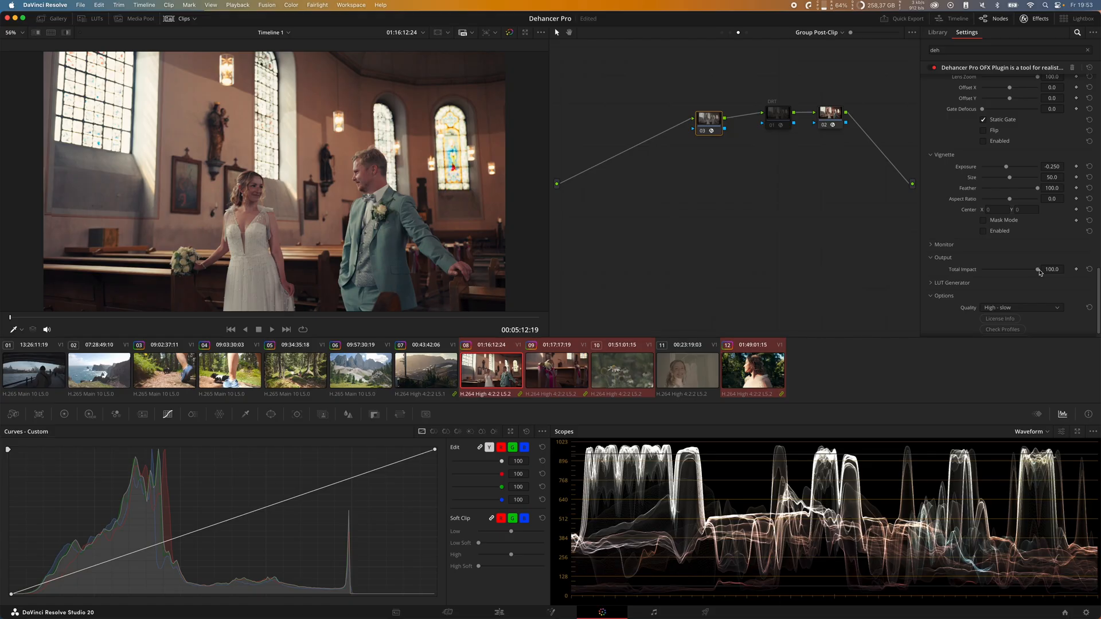
{"action": "left_click_drag", "start_coordinate": [1040, 272], "coordinate": [1012, 271]}
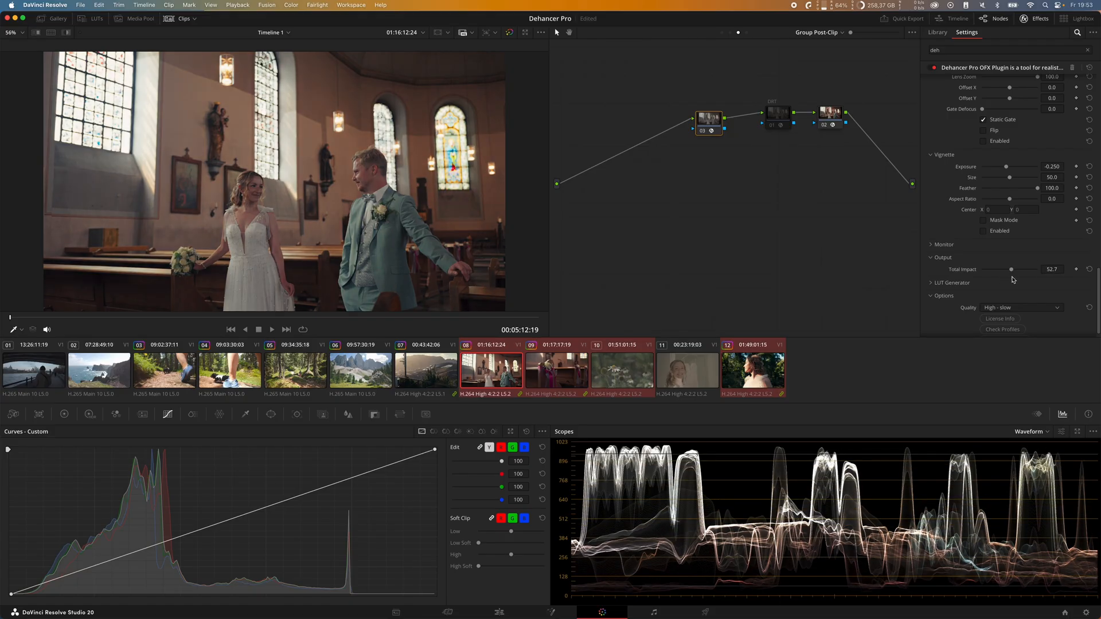
Step: Raise the Tonal Contrast of the Kodak 2383 print to 5.0
{"action": "scroll", "coordinate": [947, 226], "scroll_direction": "up", "scroll_amount": 5}
{"action": "scroll", "coordinate": [944, 207], "scroll_direction": "up", "scroll_amount": 3}
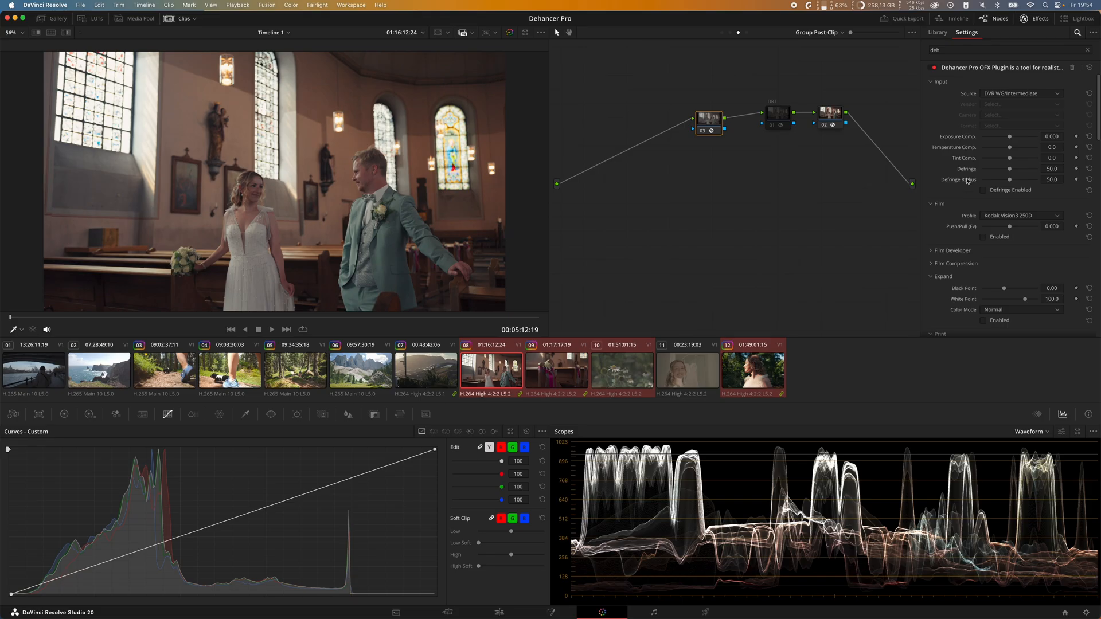
{"action": "scroll", "coordinate": [955, 188], "scroll_direction": "down", "scroll_amount": 5}
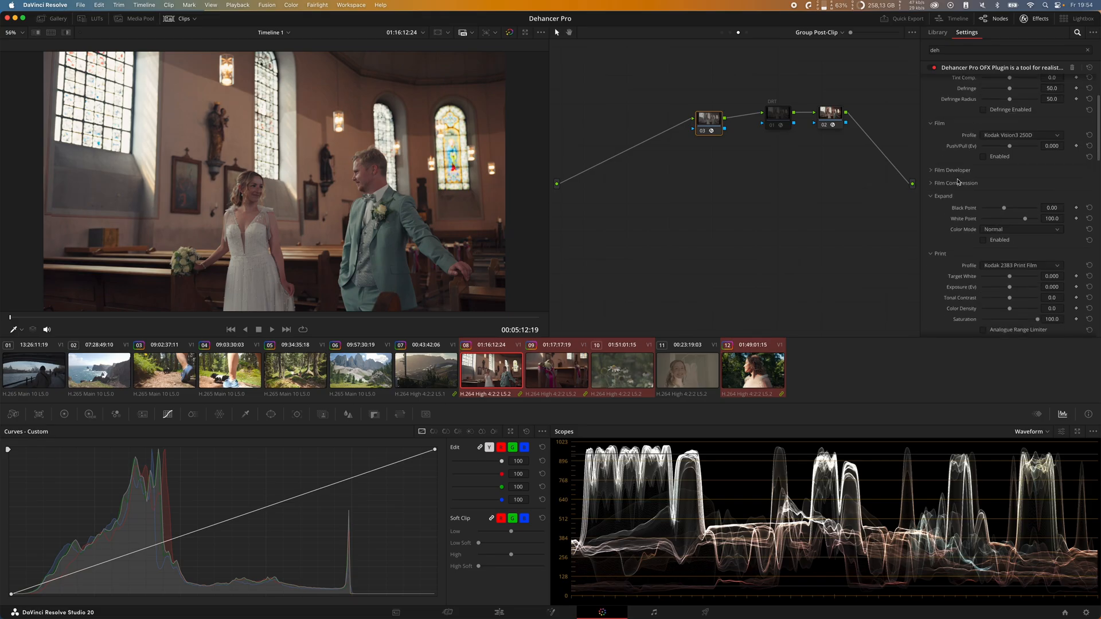
{"action": "scroll", "coordinate": [1001, 280], "scroll_direction": "down", "scroll_amount": 2}
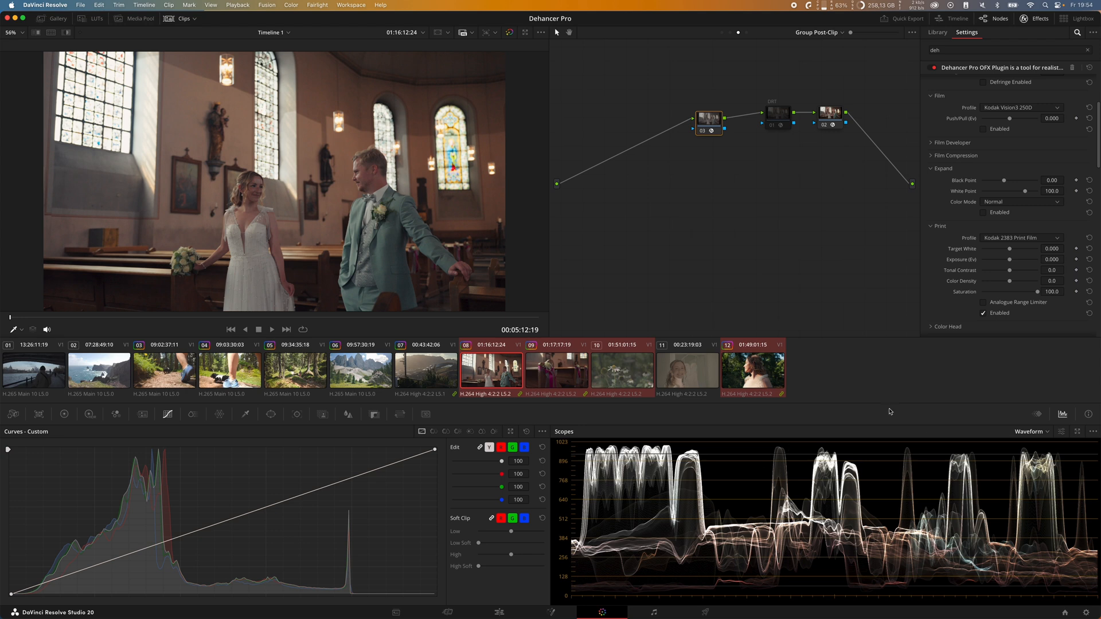
{"action": "left_click_drag", "start_coordinate": [1013, 273], "coordinate": [1012, 276]}
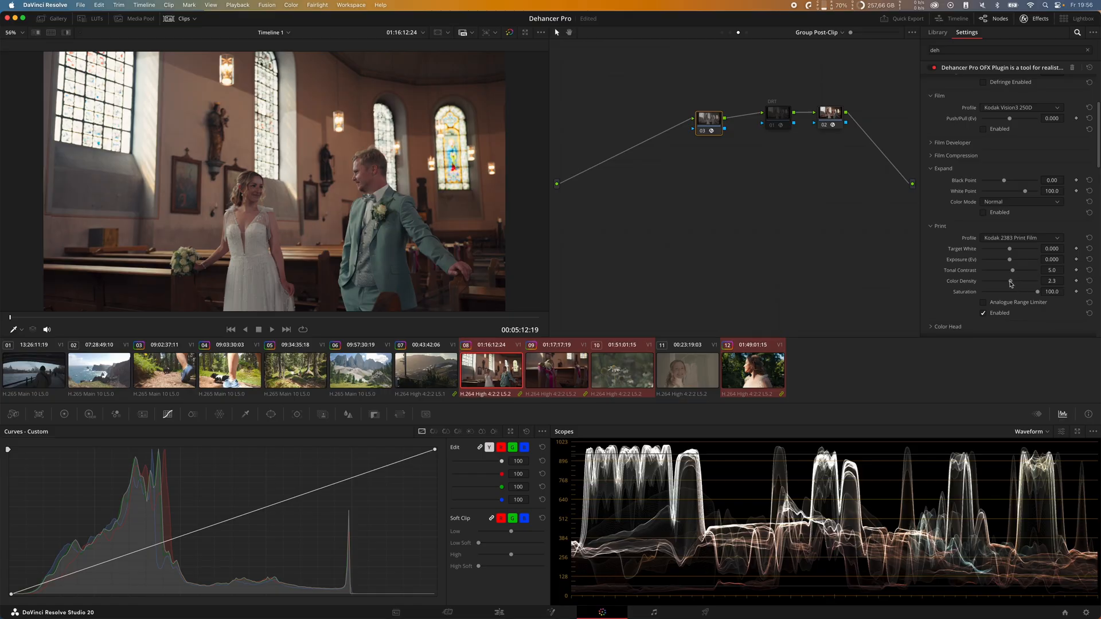
Step: Raise the print's Color Density to 100 and examine the red in the stained-glass window up close
{"action": "left_click_drag", "start_coordinate": [1010, 283], "coordinate": [1053, 281]}
{"action": "scroll", "coordinate": [472, 161], "scroll_direction": "up", "scroll_amount": 5}
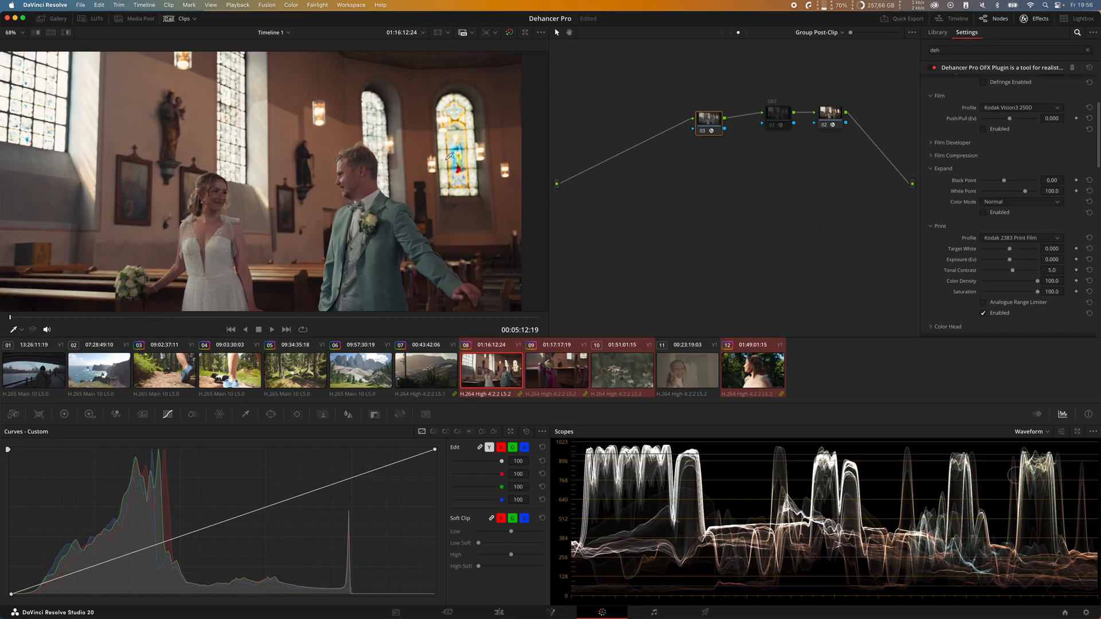
{"action": "scroll", "coordinate": [472, 161], "scroll_direction": "up", "scroll_amount": 3}
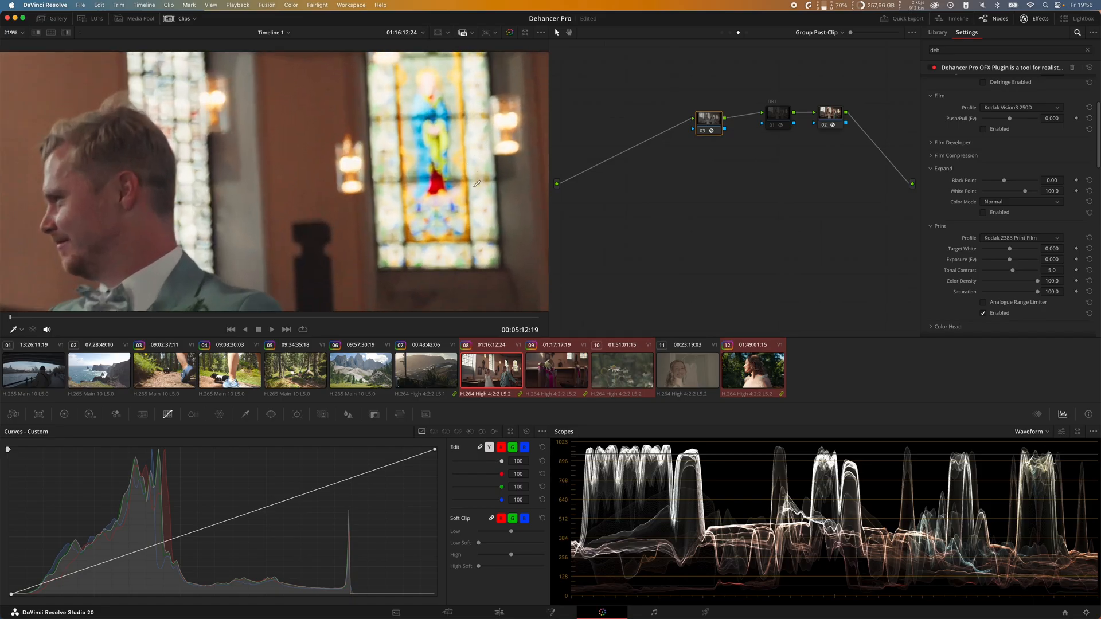
{"action": "scroll", "coordinate": [442, 194], "scroll_direction": "up", "scroll_amount": 1}
{"action": "left_click_drag", "start_coordinate": [442, 194], "coordinate": [432, 206]}
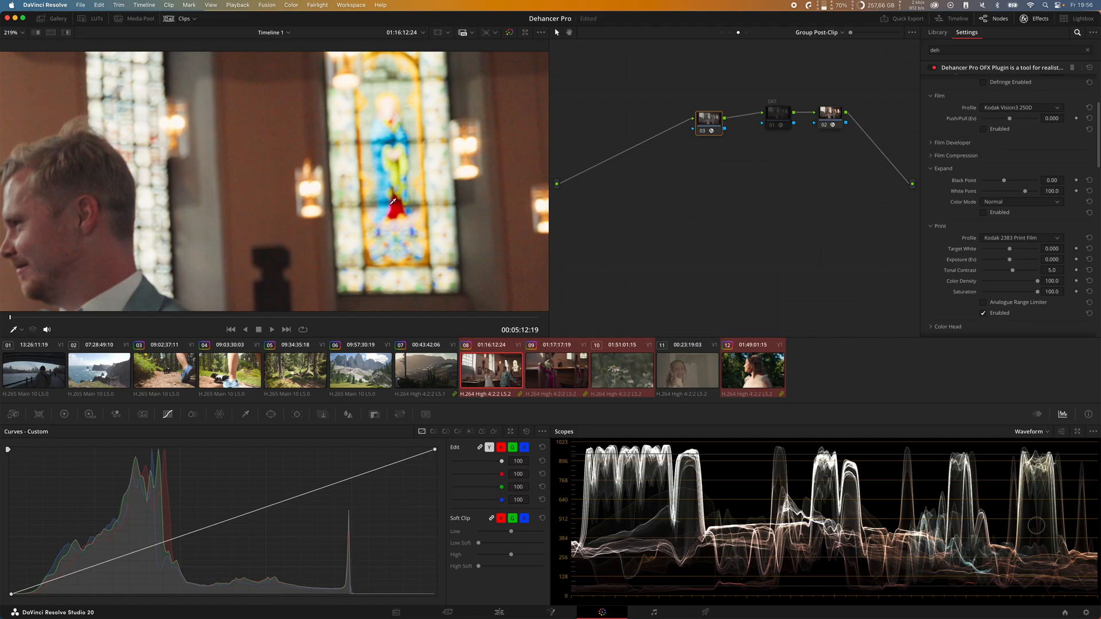
Step: Compare the print's Color Density at about -33.3 and 64.3, and settle on 7.0
{"action": "left_click_drag", "start_coordinate": [1037, 281], "coordinate": [1000, 281]}
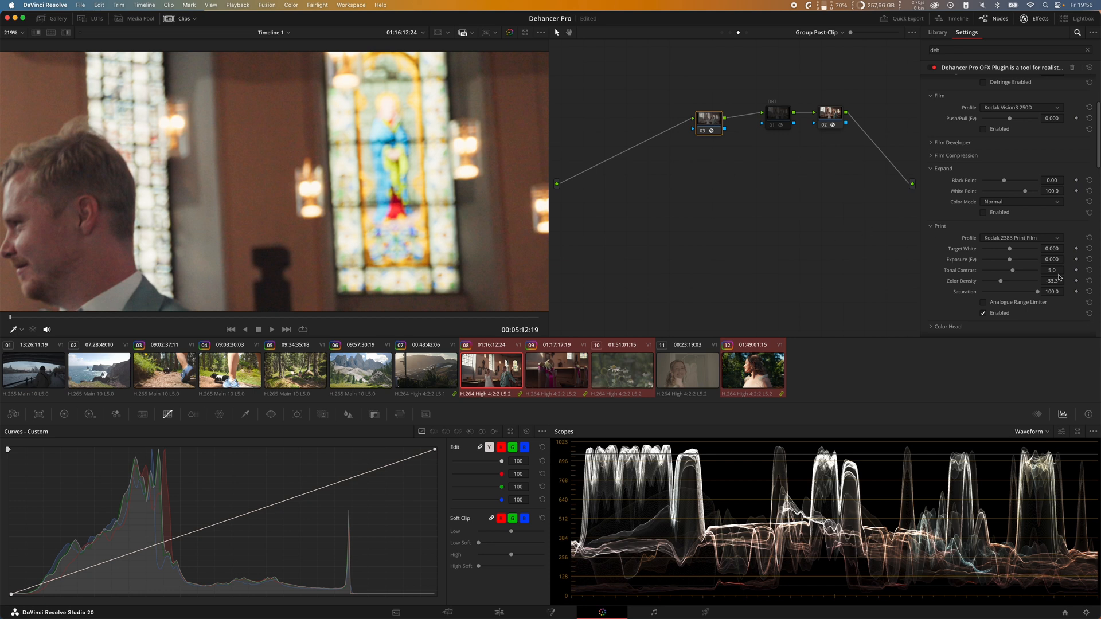
{"action": "left_click_drag", "start_coordinate": [1001, 282], "coordinate": [1026, 284]}
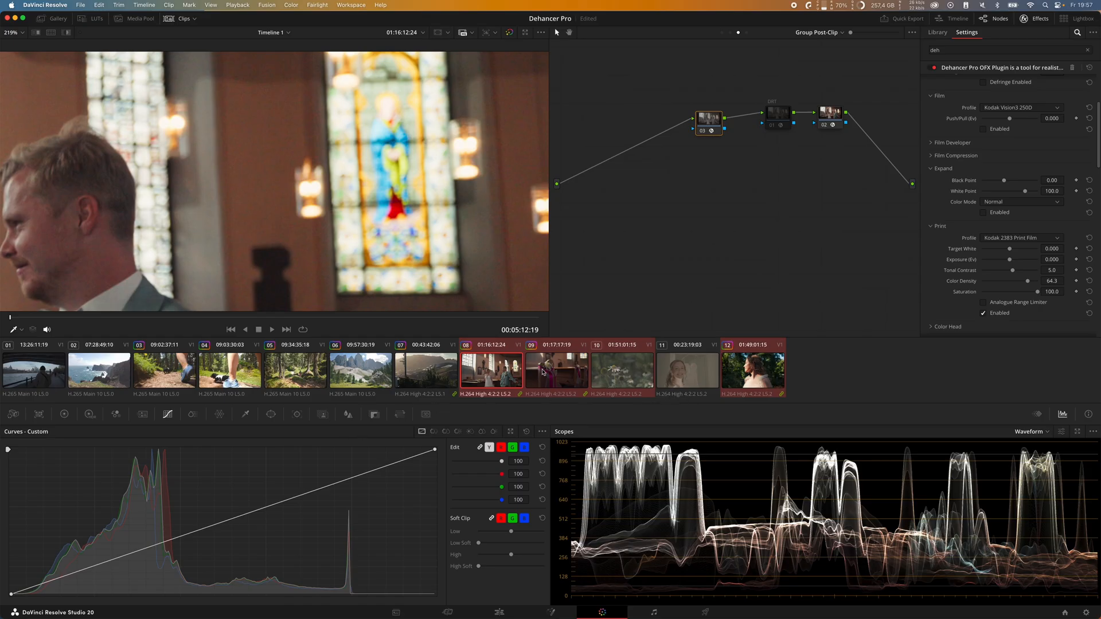
{"action": "left_click_drag", "start_coordinate": [1028, 284], "coordinate": [1012, 282]}
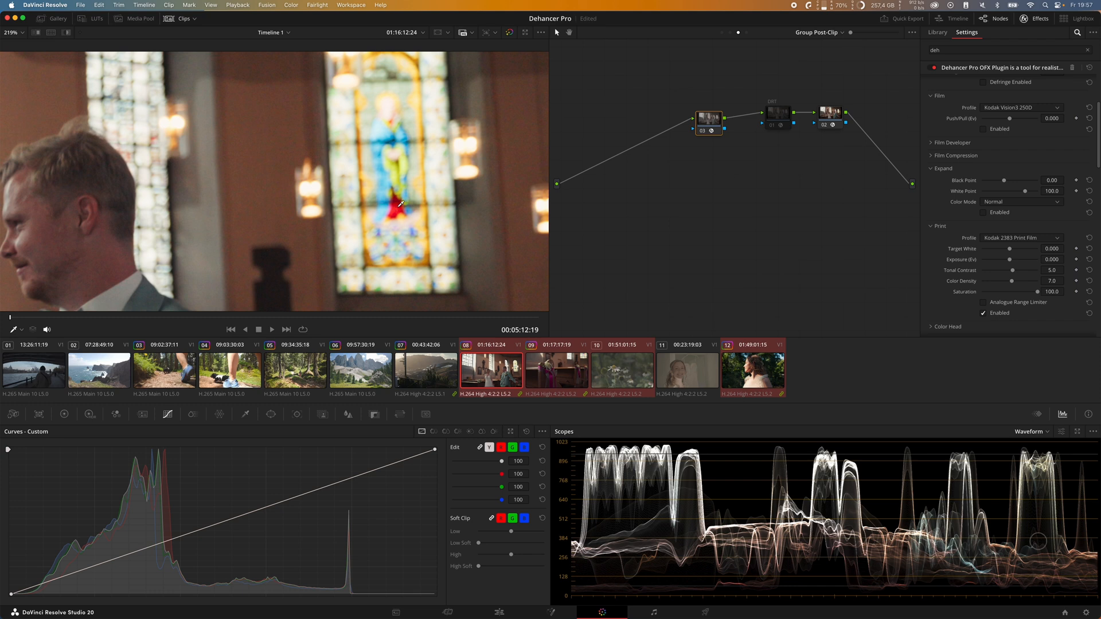
Step: Compare the whole frame with the print's Analogue Range Limiter switched on and off
{"action": "key", "text": "shift+z"}
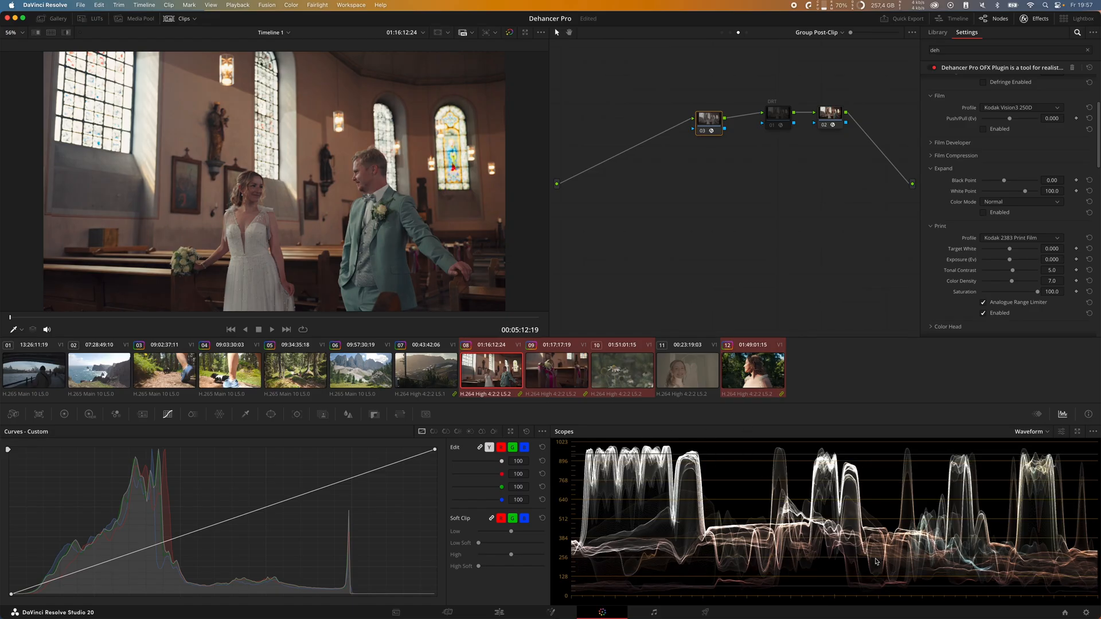
{"action": "left_click", "coordinate": [1019, 303]}
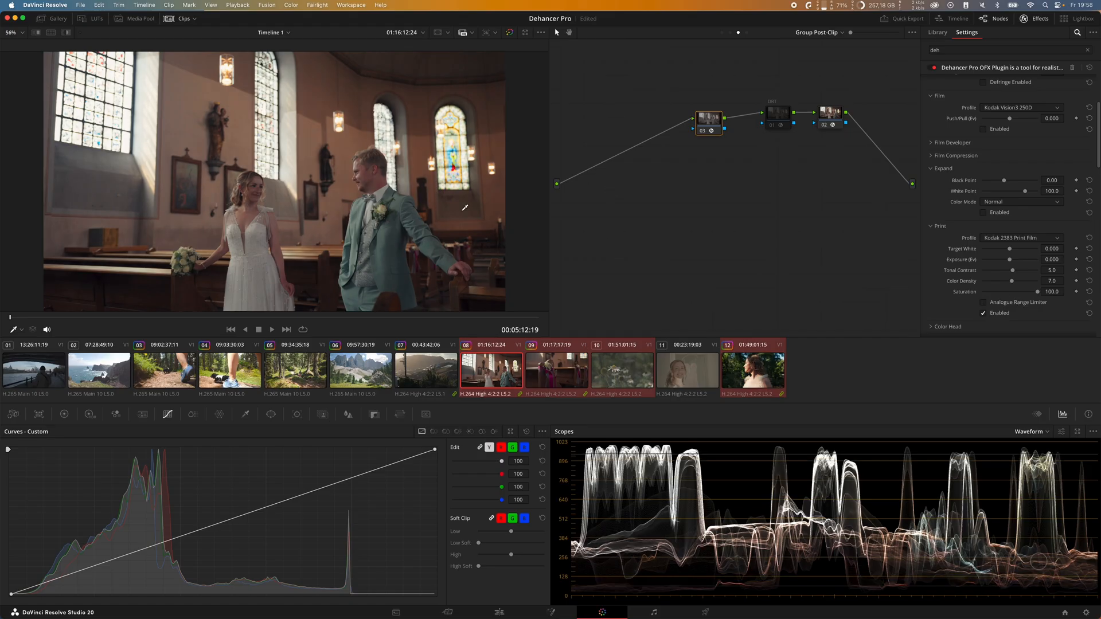
{"action": "left_click", "coordinate": [1008, 302]}
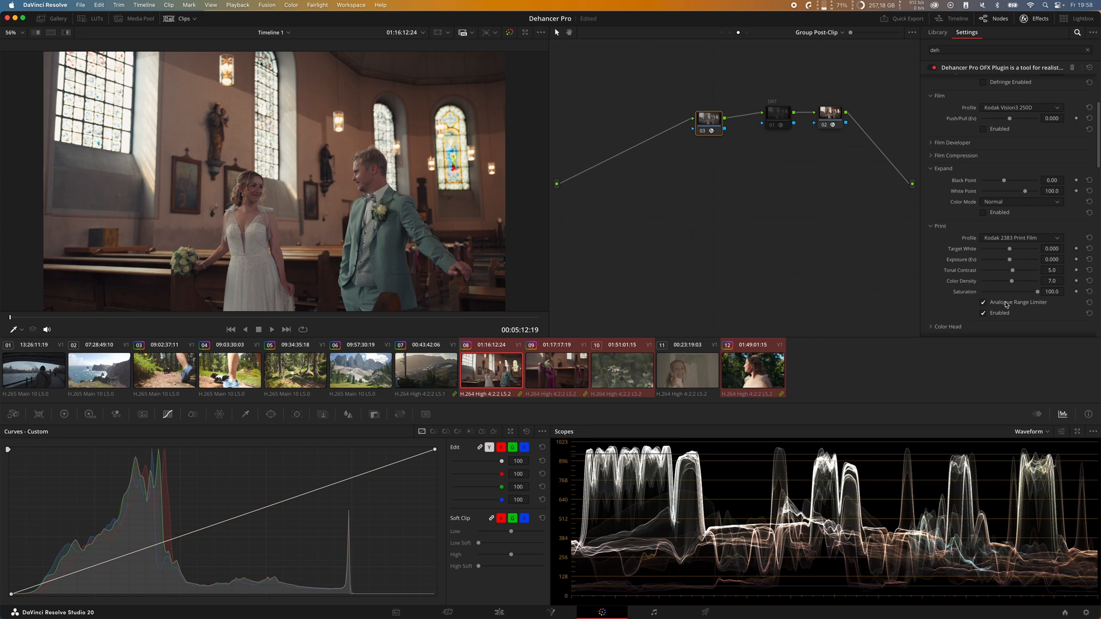
Step: Try a Contrast Boost of 31.8 and a Gamma Correction of -16.7 in Film Developer, and disable the section
{"action": "scroll", "coordinate": [959, 236], "scroll_direction": "up", "scroll_amount": 4}
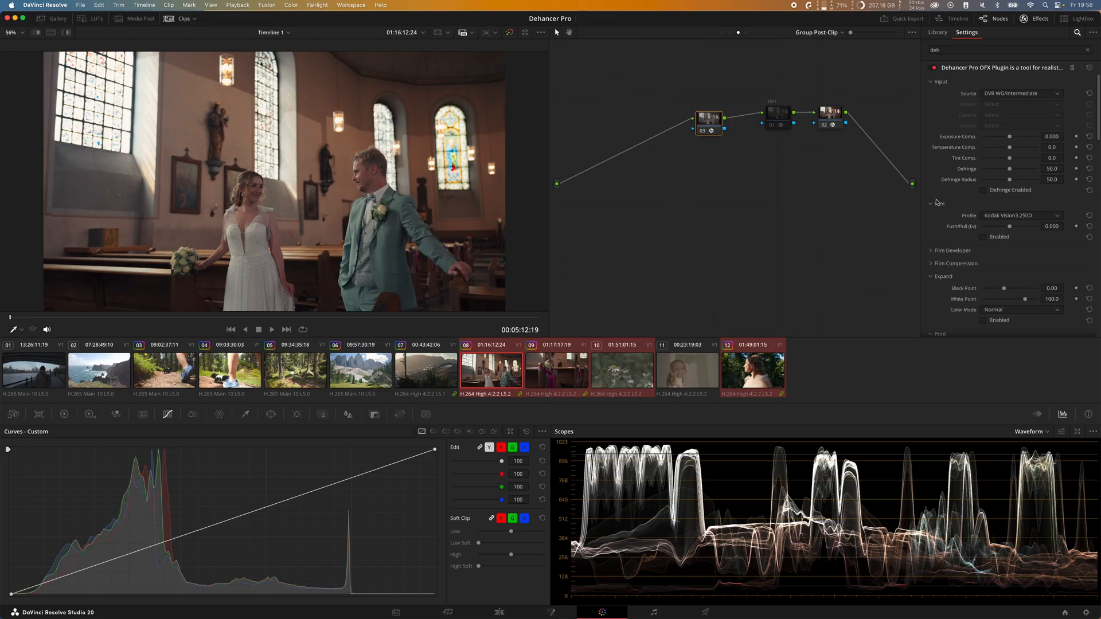
{"action": "left_click", "coordinate": [944, 205]}
{"action": "left_click", "coordinate": [935, 216]}
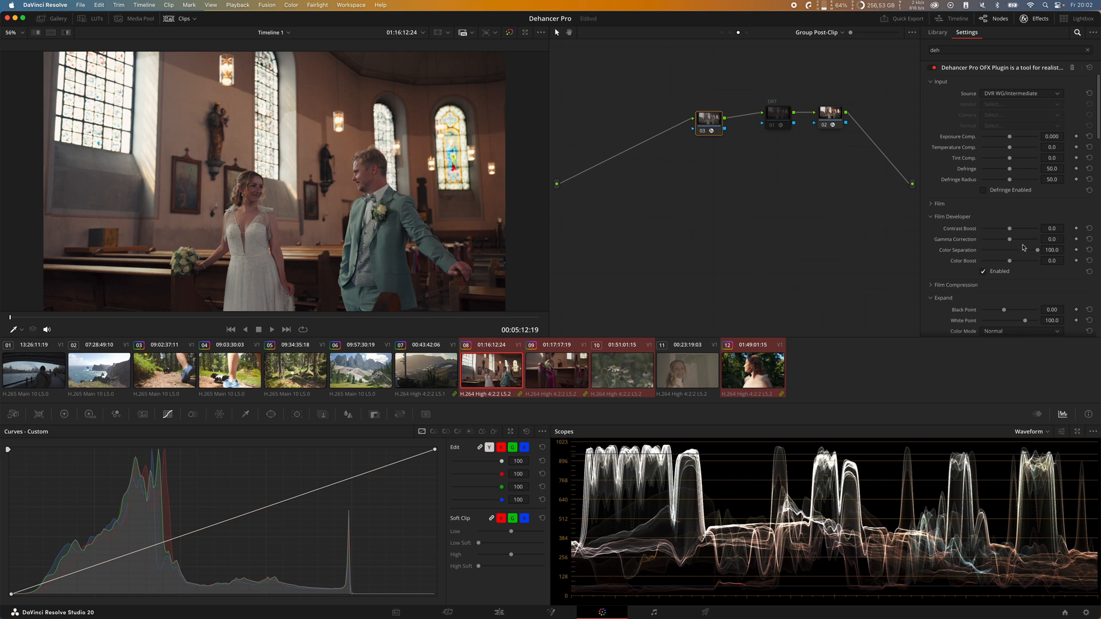
{"action": "left_click_drag", "start_coordinate": [1009, 239], "coordinate": [1020, 232]}
{"action": "left_click", "coordinate": [1089, 239]}
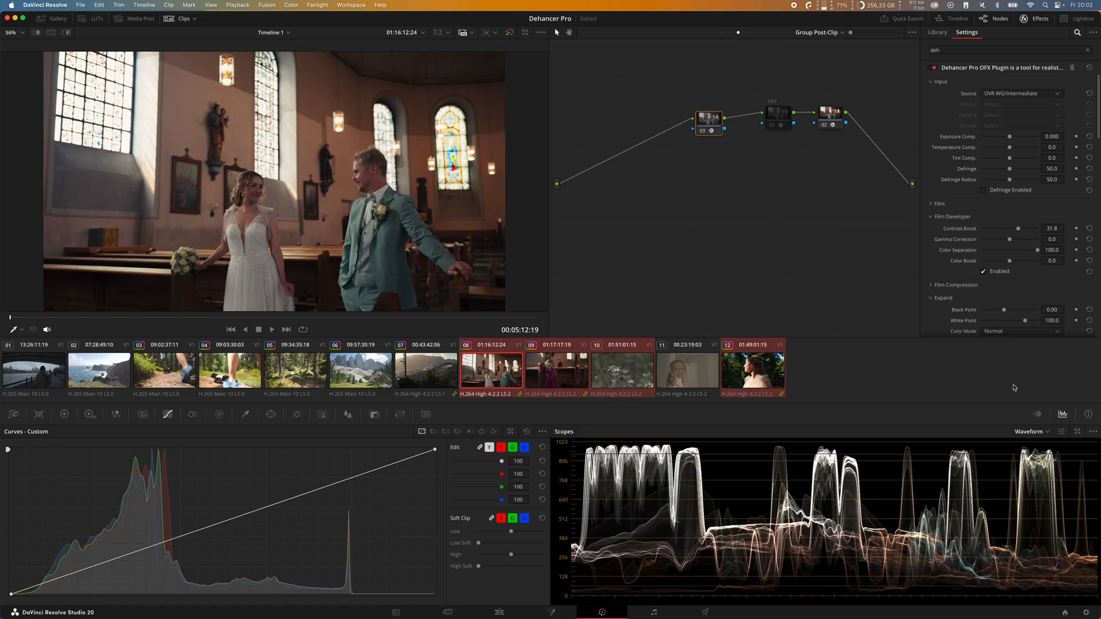
{"action": "left_click_drag", "start_coordinate": [1011, 242], "coordinate": [1000, 243]}
{"action": "left_click", "coordinate": [983, 272]}
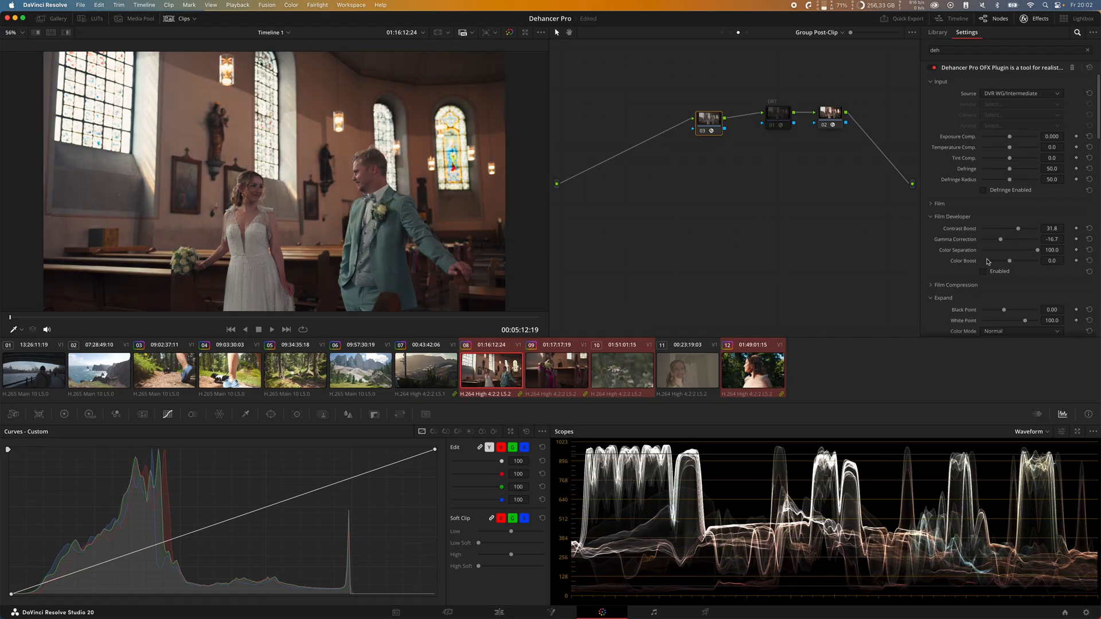
Step: Enable Film Compression and set its Impact to 51.9 and White Point to 98.8
{"action": "left_click", "coordinate": [959, 217]}
{"action": "left_click", "coordinate": [963, 229]}
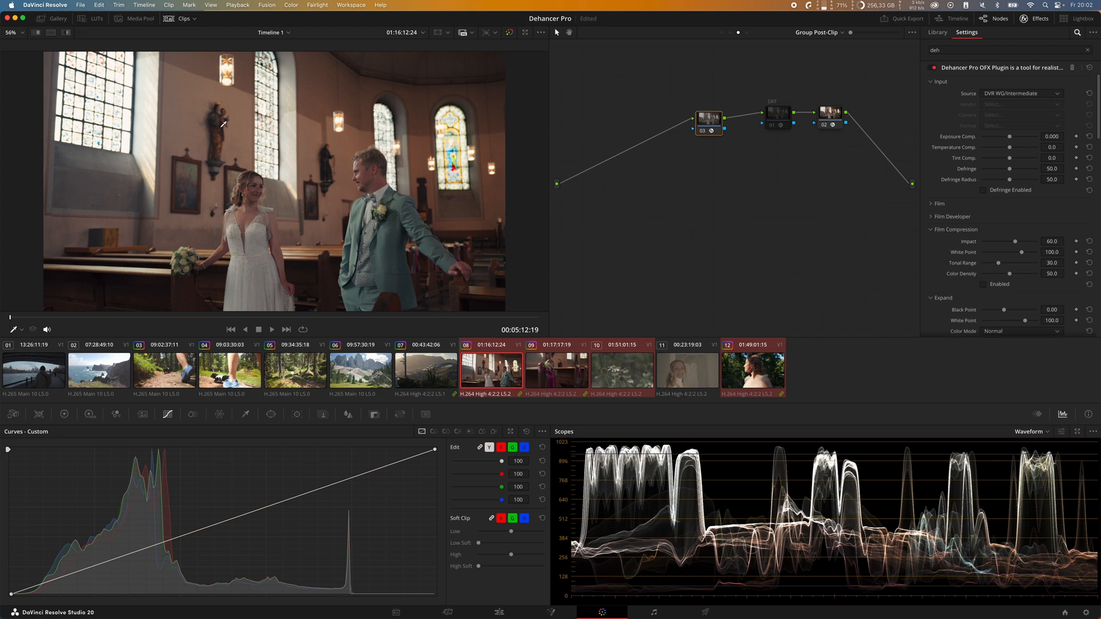
{"action": "left_click", "coordinate": [1005, 286]}
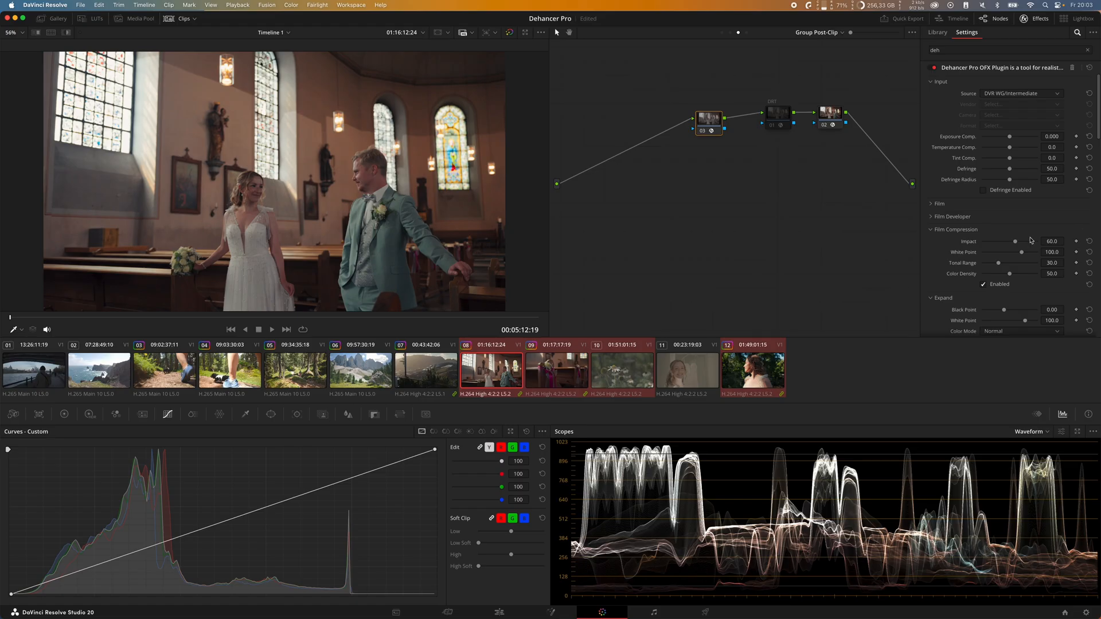
{"action": "mouse_move", "coordinate": [1015, 243]}
{"action": "left_mouse_down"}
{"action": "mouse_move", "coordinate": [1000, 251]}
{"action": "mouse_move", "coordinate": [1031, 251]}
{"action": "mouse_move", "coordinate": [1013, 243]}
{"action": "left_mouse_up"}
{"action": "left_click", "coordinate": [1090, 242]}
{"action": "left_click", "coordinate": [1015, 244]}
{"action": "left_click_drag", "start_coordinate": [1011, 243], "coordinate": [1020, 261]}
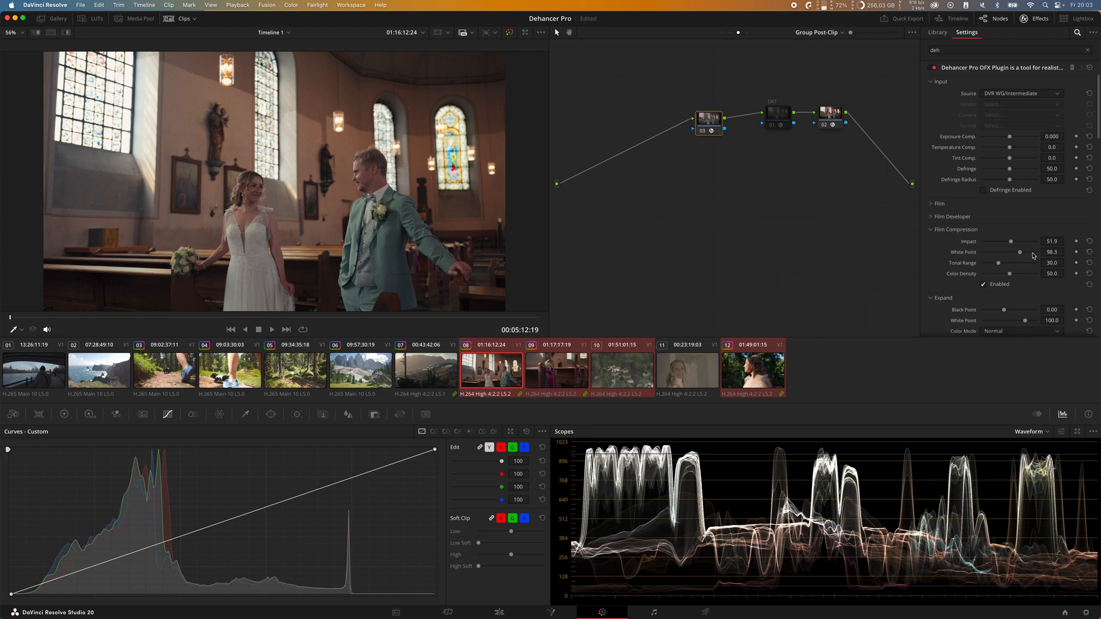
{"action": "mouse_move", "coordinate": [1021, 253]}
{"action": "left_mouse_down"}
{"action": "mouse_move", "coordinate": [1030, 254]}
{"action": "mouse_move", "coordinate": [989, 251]}
{"action": "mouse_move", "coordinate": [1081, 252]}
{"action": "mouse_move", "coordinate": [1005, 250]}
{"action": "mouse_move", "coordinate": [1079, 260]}
{"action": "mouse_move", "coordinate": [1022, 261]}
{"action": "left_mouse_up"}
Step: Compare Film Compression's Tonal Range at about 59.7 and 29.5, and settle on 39.5
{"action": "left_click_drag", "start_coordinate": [999, 265], "coordinate": [1020, 274]}
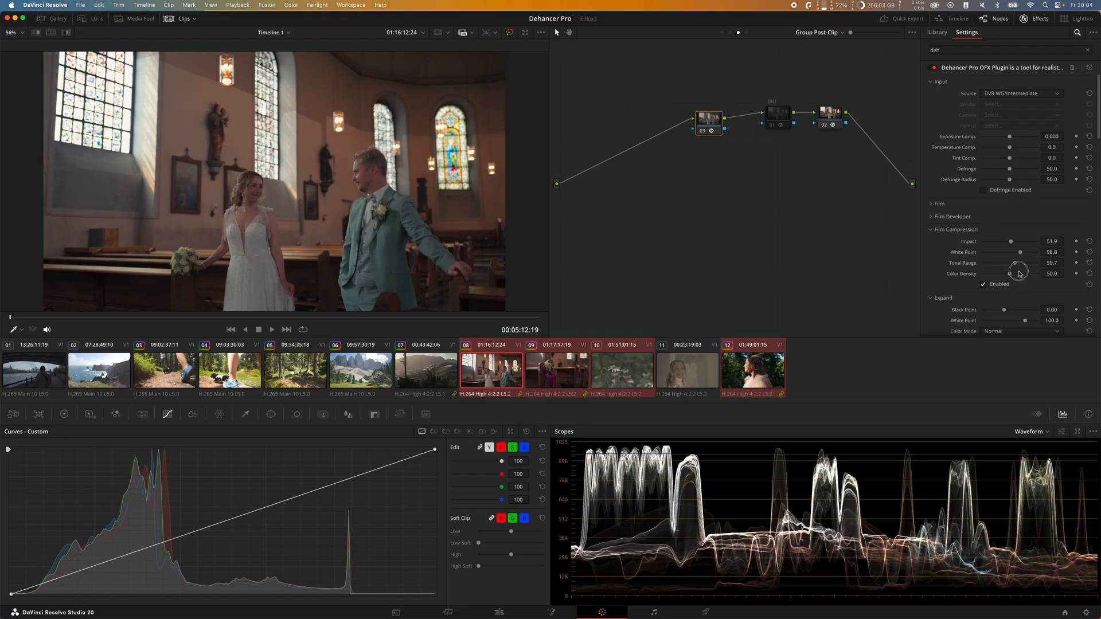
{"action": "double_click", "coordinate": [979, 265]}
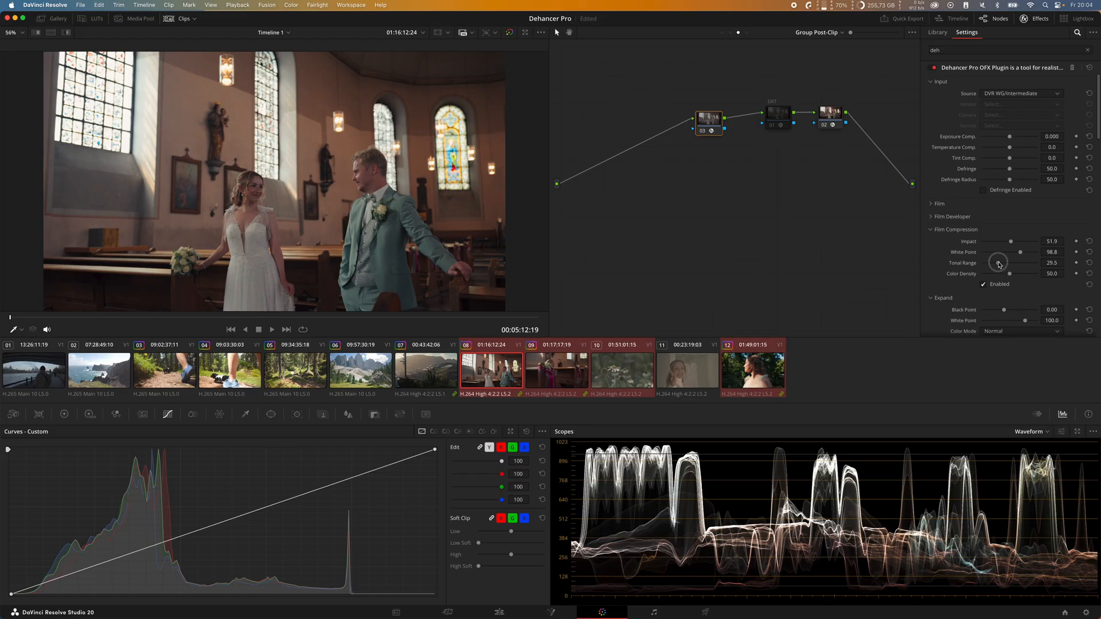
{"action": "mouse_move", "coordinate": [999, 264]}
{"action": "left_mouse_down"}
{"action": "mouse_move", "coordinate": [989, 263]}
{"action": "mouse_move", "coordinate": [1012, 271]}
{"action": "mouse_move", "coordinate": [1002, 267]}
{"action": "left_mouse_up"}
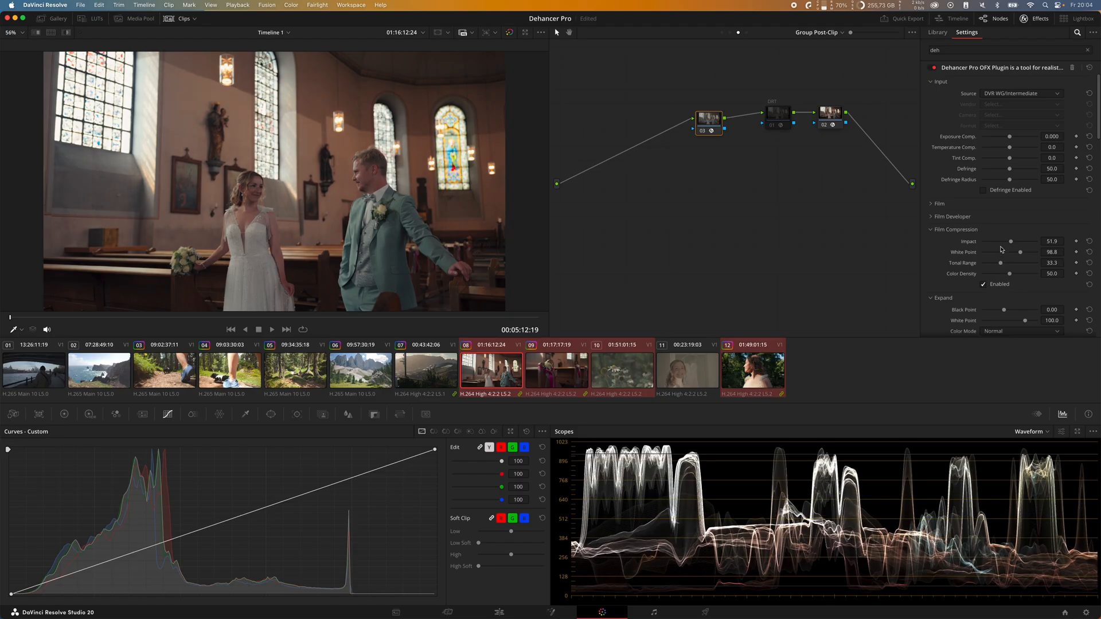
{"action": "left_click_drag", "start_coordinate": [1002, 264], "coordinate": [1003, 265]}
Step: Try lower and higher Color Density values for Film Compression and return it to 50.0
{"action": "scroll", "coordinate": [1011, 277], "scroll_direction": "down", "scroll_amount": 3}
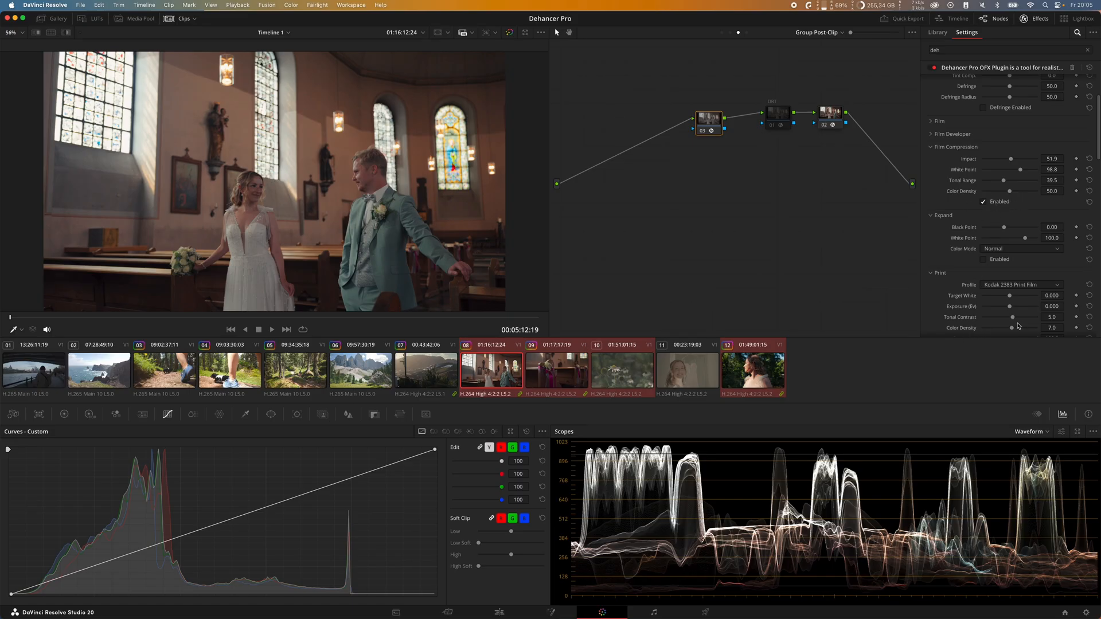
{"action": "left_click", "coordinate": [1008, 191]}
{"action": "left_click_drag", "start_coordinate": [1008, 191], "coordinate": [1011, 191]}
{"action": "scroll", "coordinate": [1001, 304], "scroll_direction": "down", "scroll_amount": 1}
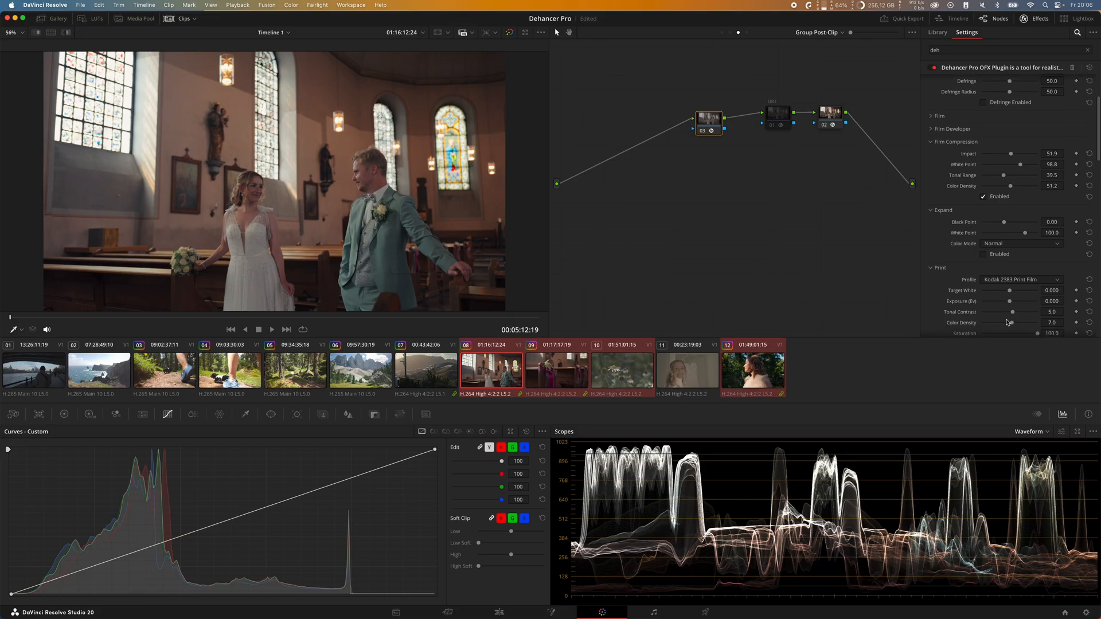
{"action": "scroll", "coordinate": [1009, 321], "scroll_direction": "up", "scroll_amount": 2}
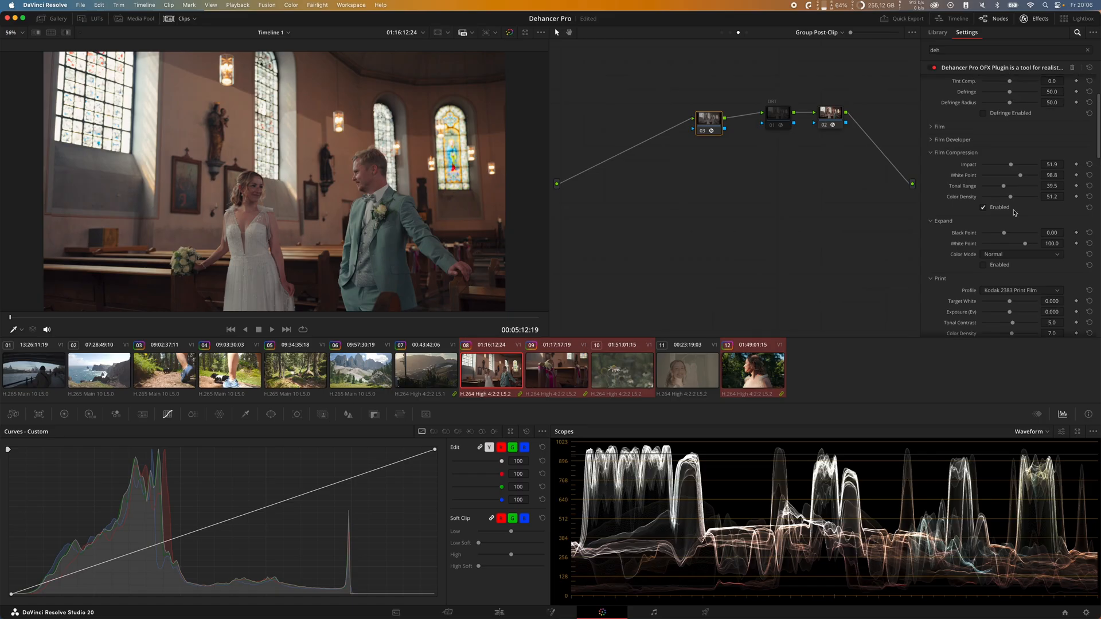
{"action": "left_click_drag", "start_coordinate": [1011, 198], "coordinate": [1052, 213]}
{"action": "left_click_drag", "start_coordinate": [986, 196], "coordinate": [1011, 199]}
Step: Enable Expand and set its Black Point to 10.62 and White Point to 98.4, checking the shadows up close
{"action": "scroll", "coordinate": [1037, 211], "scroll_direction": "down", "scroll_amount": 1}
{"action": "scroll", "coordinate": [1004, 199], "scroll_direction": "down", "scroll_amount": 2}
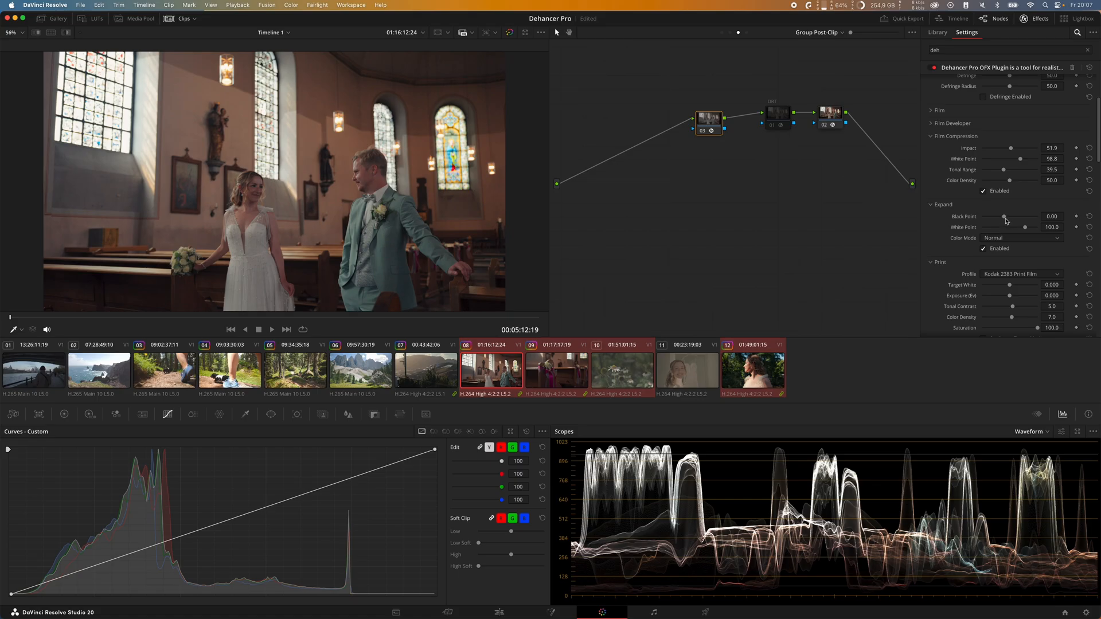
{"action": "left_click_drag", "start_coordinate": [1005, 220], "coordinate": [1006, 221]}
{"action": "key", "text": "super+z"}
{"action": "left_click_drag", "start_coordinate": [1005, 218], "coordinate": [1016, 219]}
{"action": "scroll", "coordinate": [250, 230], "scroll_direction": "up", "scroll_amount": 10}
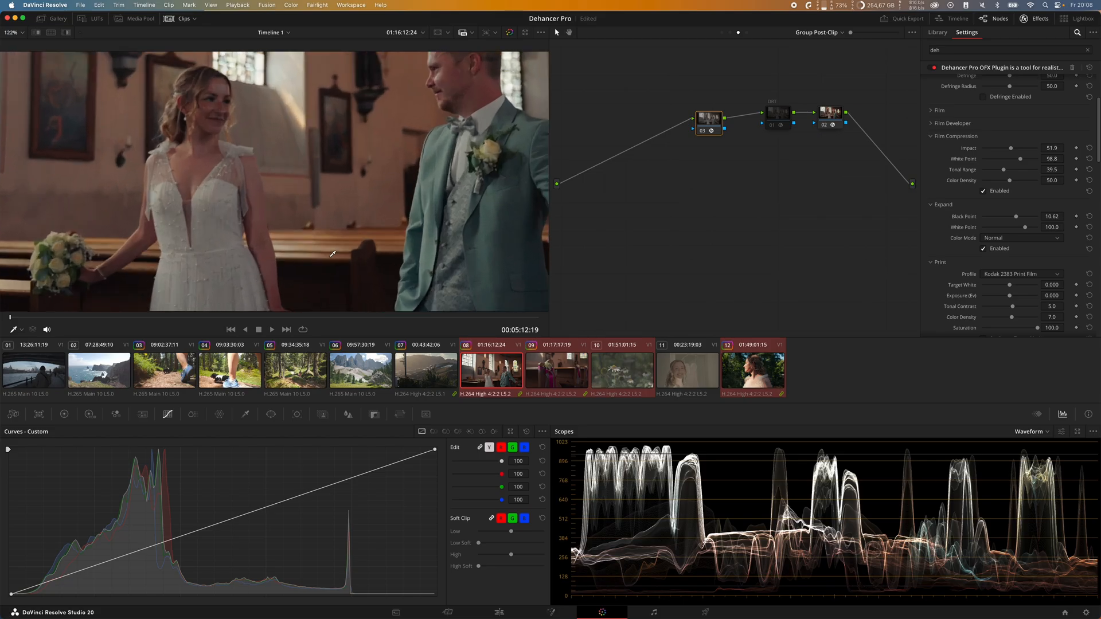
{"action": "left_click_drag", "start_coordinate": [336, 202], "coordinate": [304, 129]}
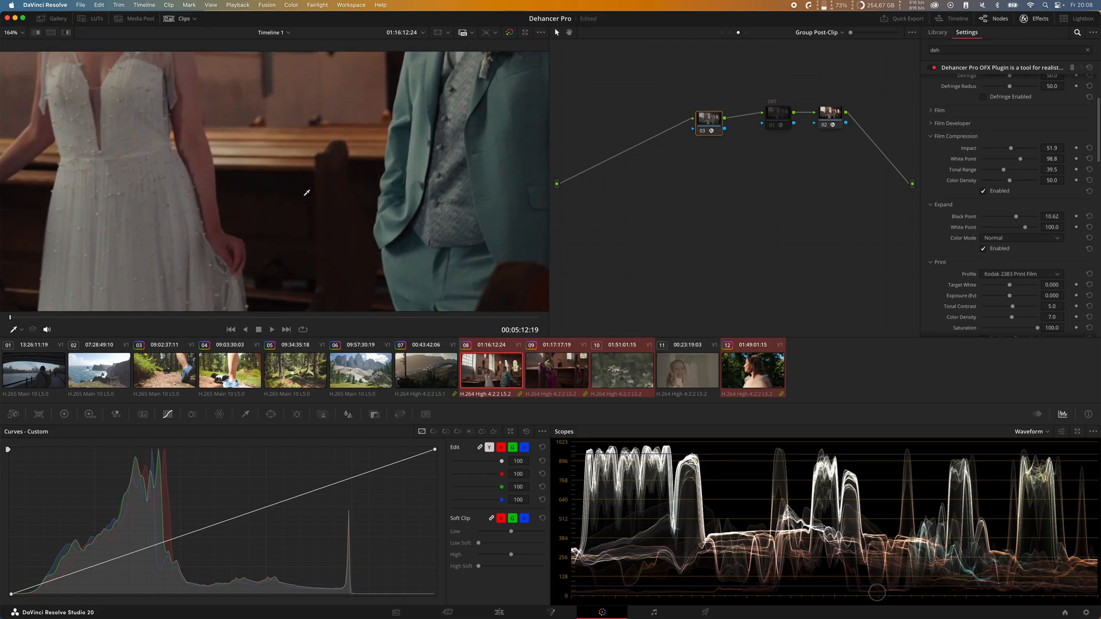
{"action": "key", "text": "shift+z"}
{"action": "left_click_drag", "start_coordinate": [1026, 230], "coordinate": [1026, 232]}
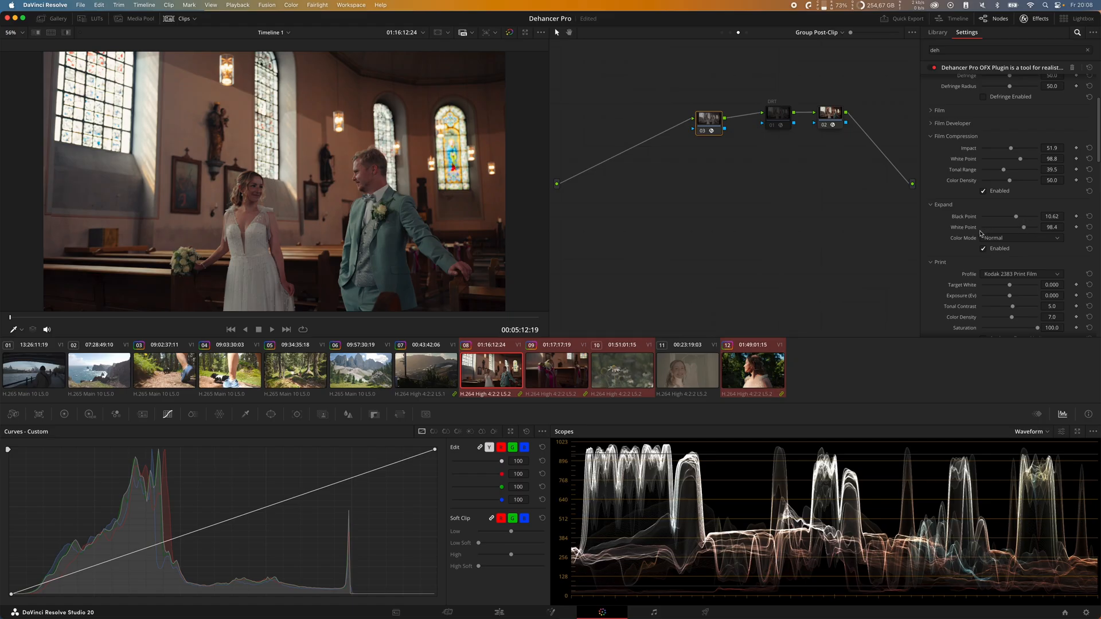
Step: Enable Color Head and set its Magenta - Green balance to 5.8 after checking the couple up close
{"action": "scroll", "coordinate": [954, 257], "scroll_direction": "down", "scroll_amount": 2}
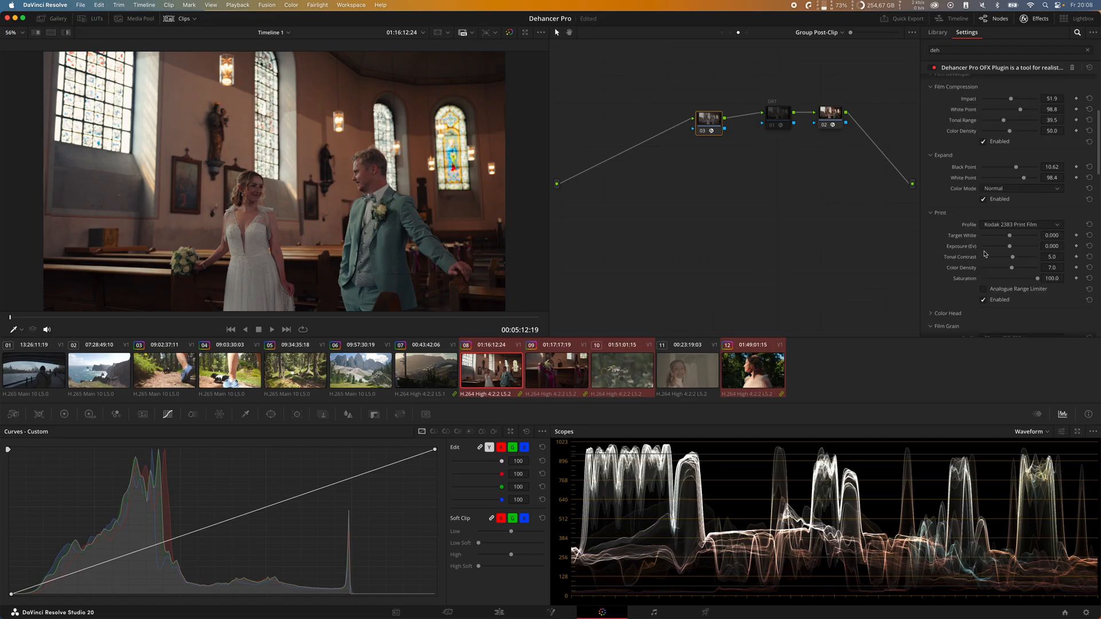
{"action": "scroll", "coordinate": [1004, 239], "scroll_direction": "down", "scroll_amount": 2}
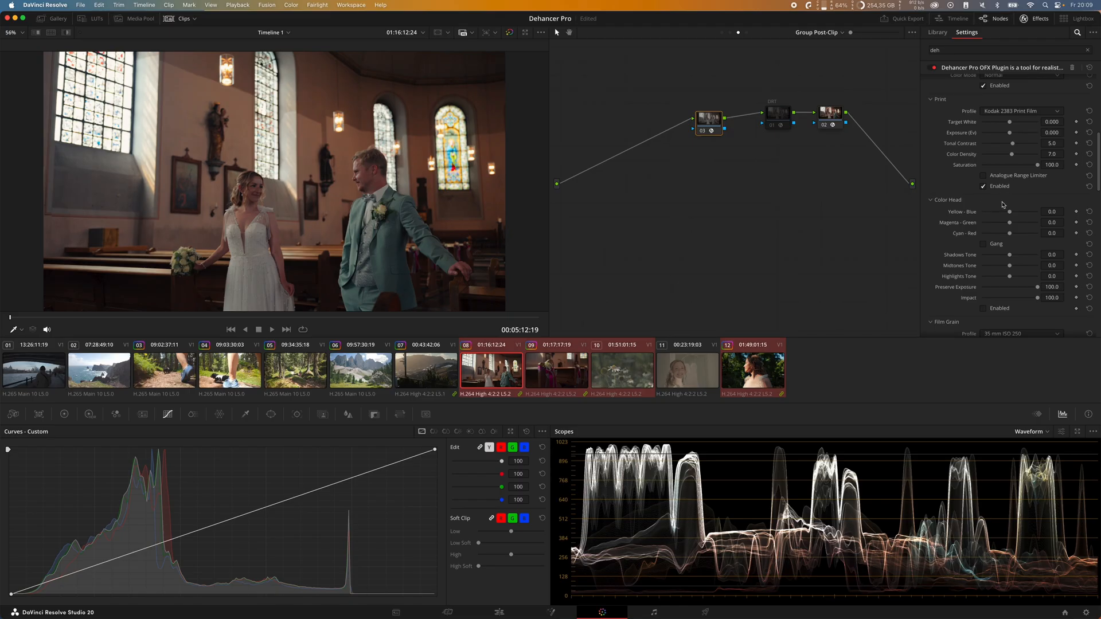
{"action": "scroll", "coordinate": [252, 179], "scroll_direction": "up", "scroll_amount": 2}
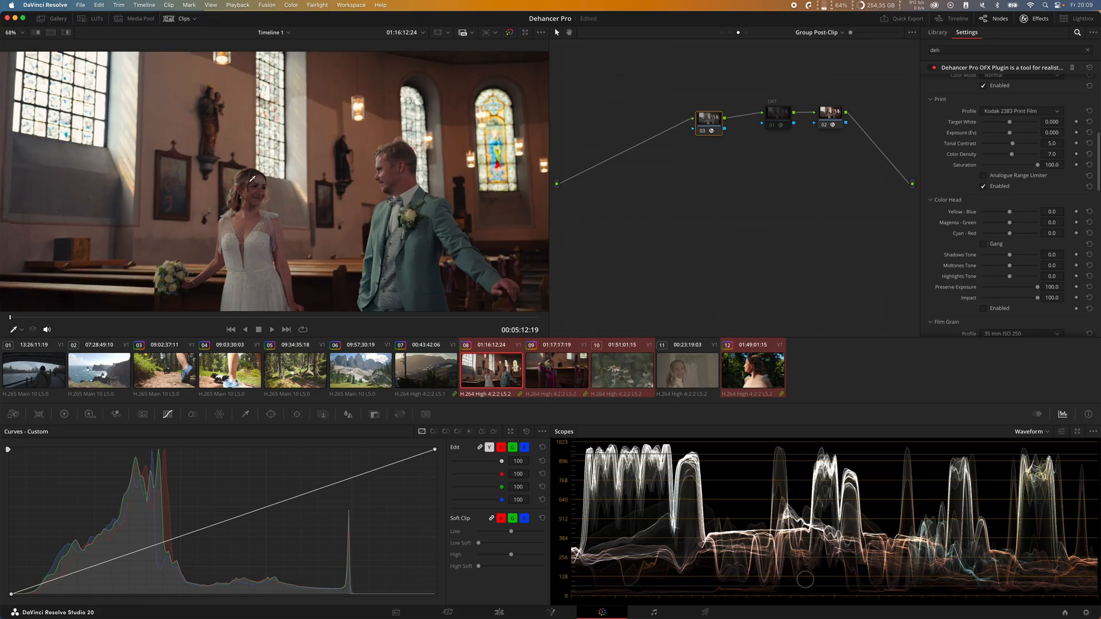
{"action": "scroll", "coordinate": [253, 179], "scroll_direction": "up", "scroll_amount": 5}
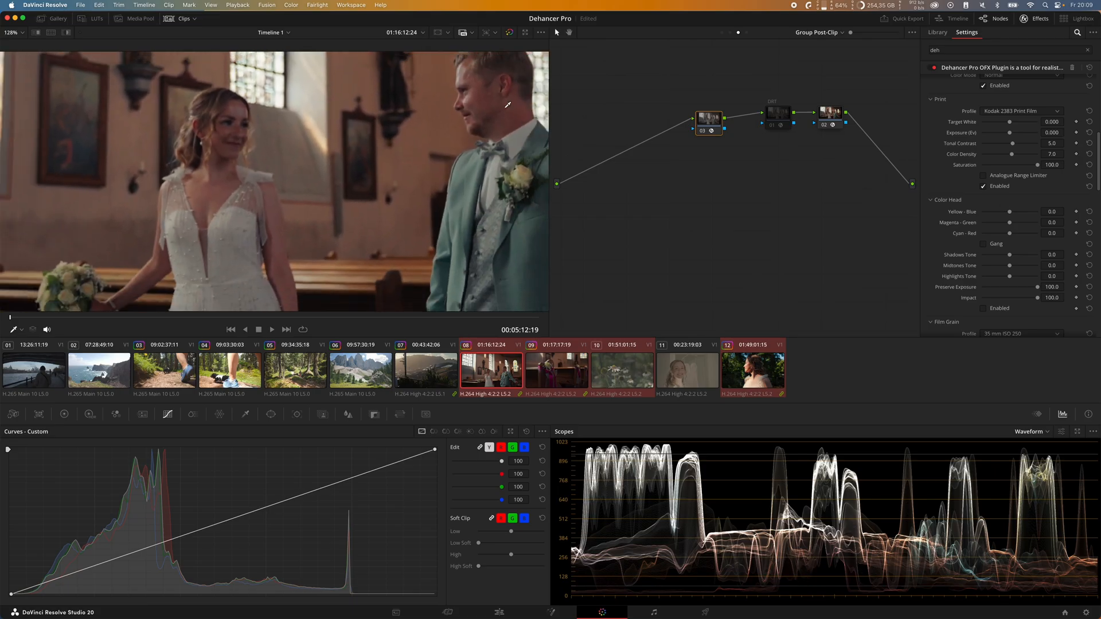
{"action": "scroll", "coordinate": [507, 105], "scroll_direction": "down", "scroll_amount": 3}
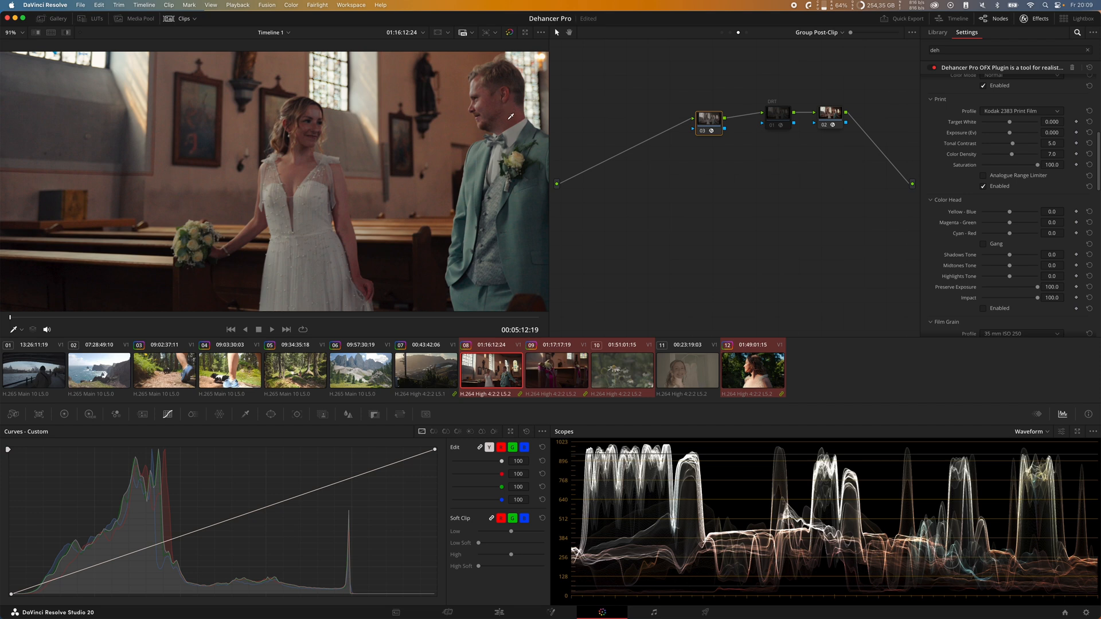
{"action": "scroll", "coordinate": [511, 117], "scroll_direction": "down", "scroll_amount": 3}
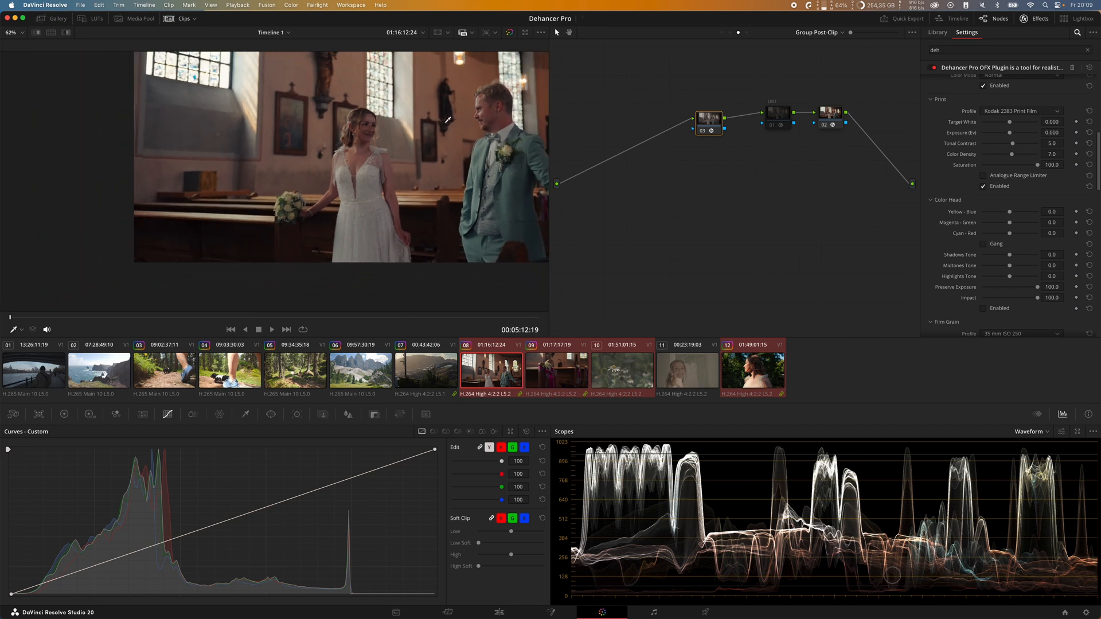
{"action": "left_click_drag", "start_coordinate": [449, 119], "coordinate": [359, 150]}
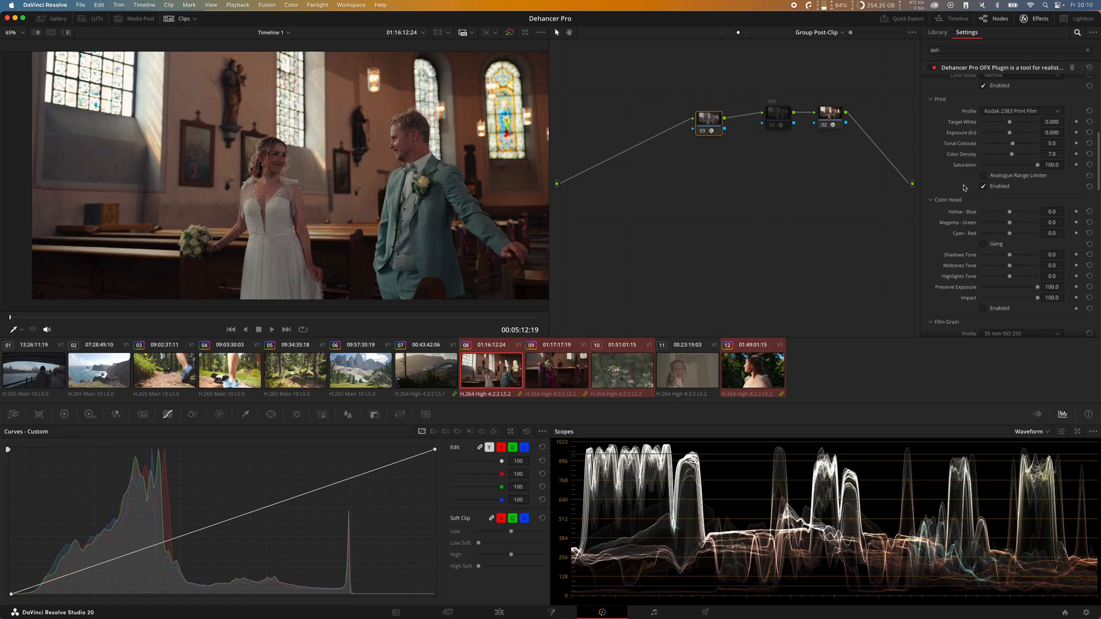
{"action": "left_click", "coordinate": [1011, 222]}
{"action": "left_click", "coordinate": [1011, 226]}
{"action": "left_click_drag", "start_coordinate": [1010, 226], "coordinate": [1013, 228]}
{"action": "key", "text": "shift+z"}
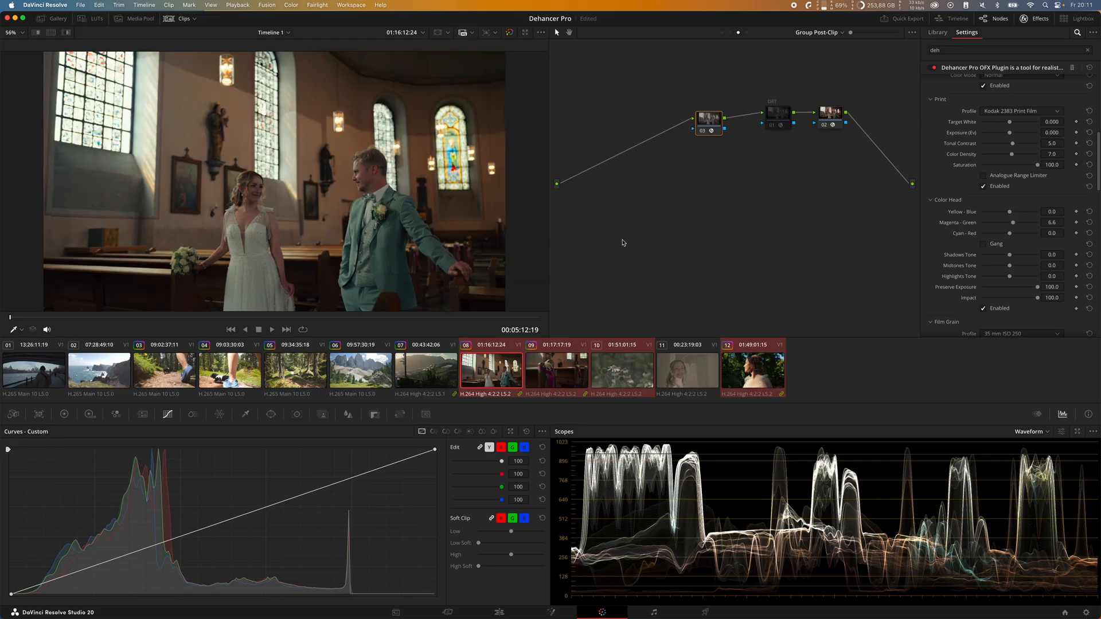
{"action": "left_click_drag", "start_coordinate": [1013, 224], "coordinate": [1013, 224]}
{"action": "left_click", "coordinate": [1012, 223]}
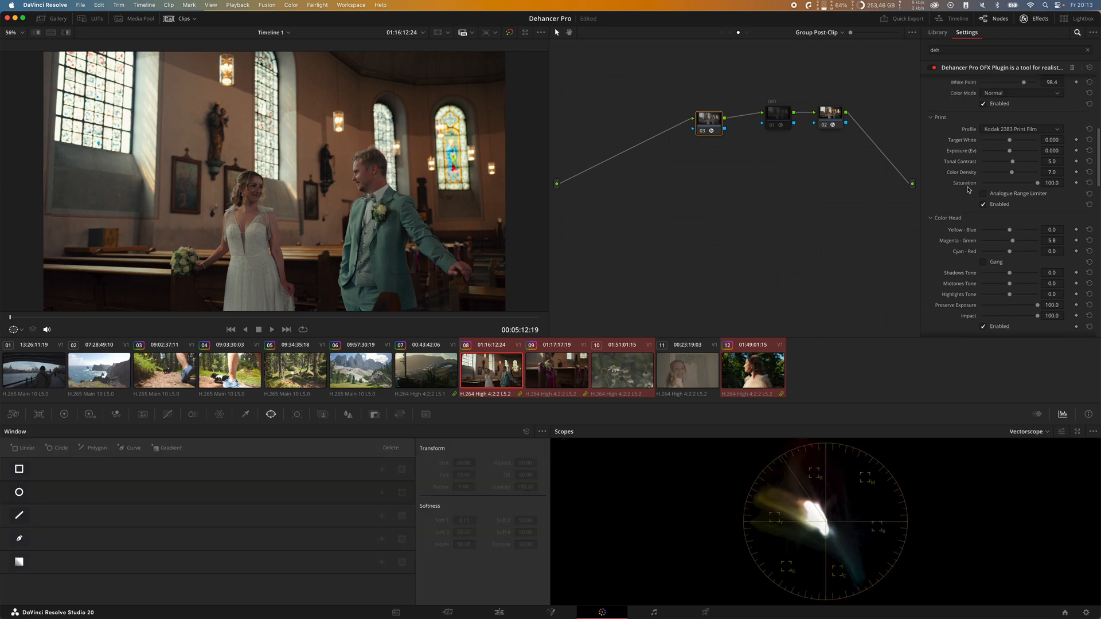
Step: Compare the Kodak 2383 print's Target White at about 0.140 and 0.884, and bring it back to about 0.17
{"action": "scroll", "coordinate": [962, 201], "scroll_direction": "down", "scroll_amount": 1}
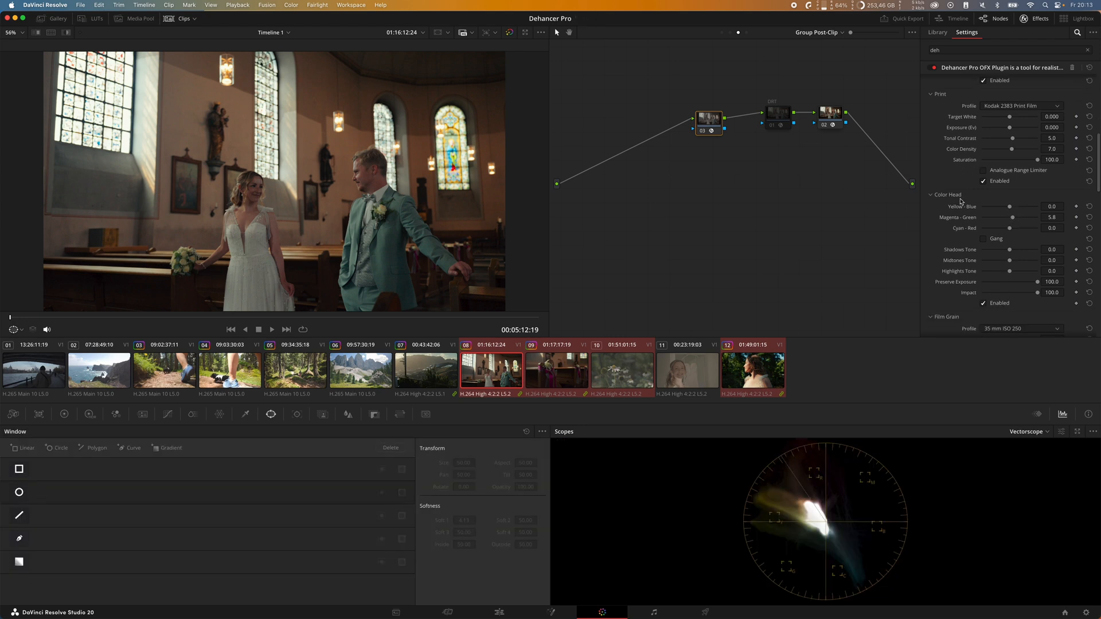
{"action": "left_click", "coordinate": [1010, 118]}
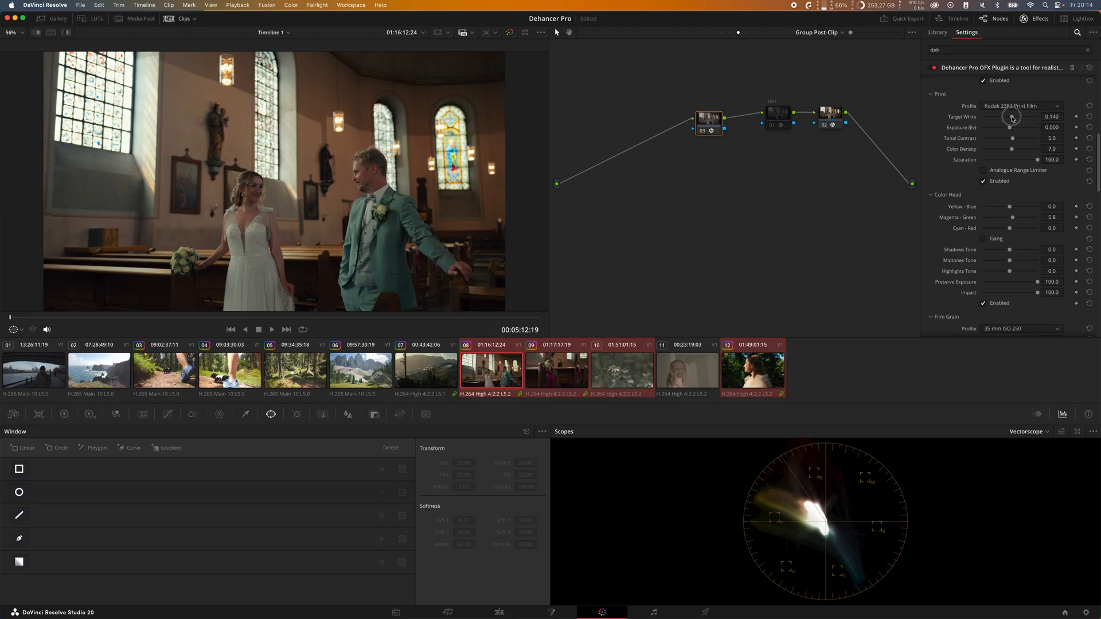
{"action": "mouse_move", "coordinate": [1013, 119]}
{"action": "left_mouse_down"}
{"action": "mouse_move", "coordinate": [1033, 120]}
{"action": "mouse_move", "coordinate": [1012, 124]}
{"action": "left_mouse_up"}
{"action": "left_click_drag", "start_coordinate": [1015, 121], "coordinate": [1011, 122]}
{"action": "left_click_drag", "start_coordinate": [1012, 122], "coordinate": [1022, 121]}
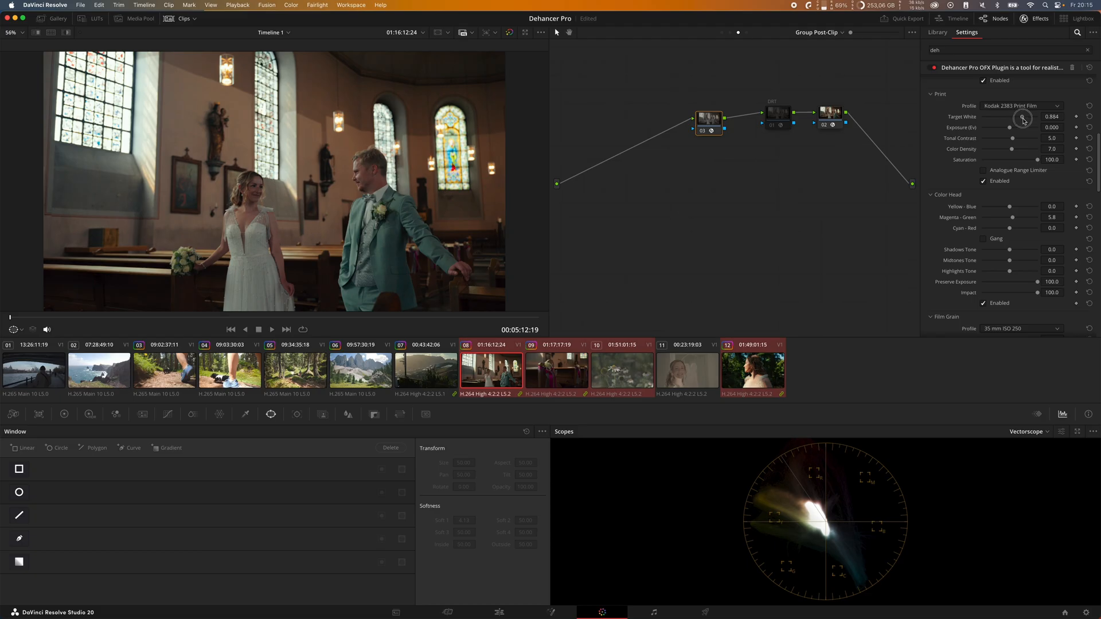
{"action": "left_click_drag", "start_coordinate": [1024, 121], "coordinate": [1014, 124]}
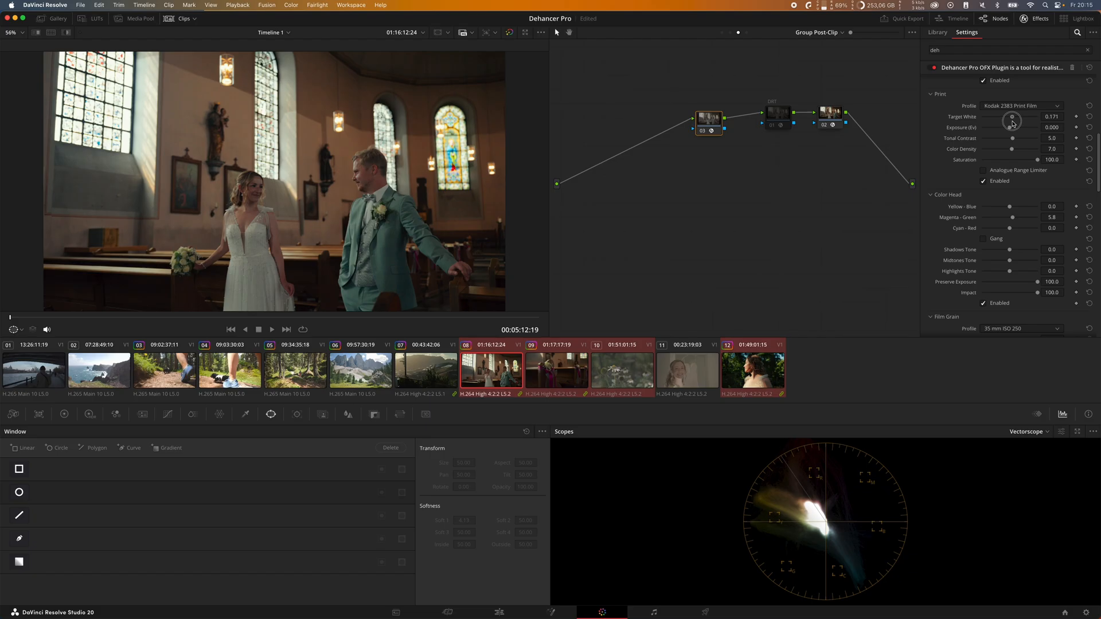
{"action": "left_click_drag", "start_coordinate": [1013, 121], "coordinate": [1014, 120]}
Step: Enable Film Grain, enlarge the viewer and set the grain profile to Custom
{"action": "scroll", "coordinate": [999, 193], "scroll_direction": "down", "scroll_amount": 5}
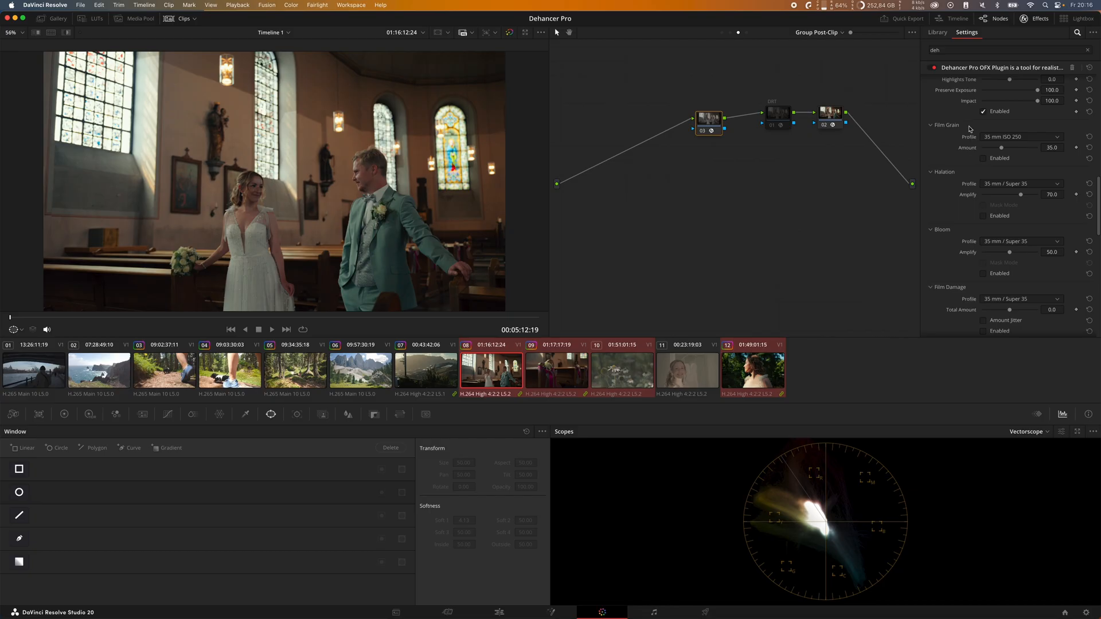
{"action": "left_click", "coordinate": [997, 160]}
{"action": "key", "text": "alt+f"}
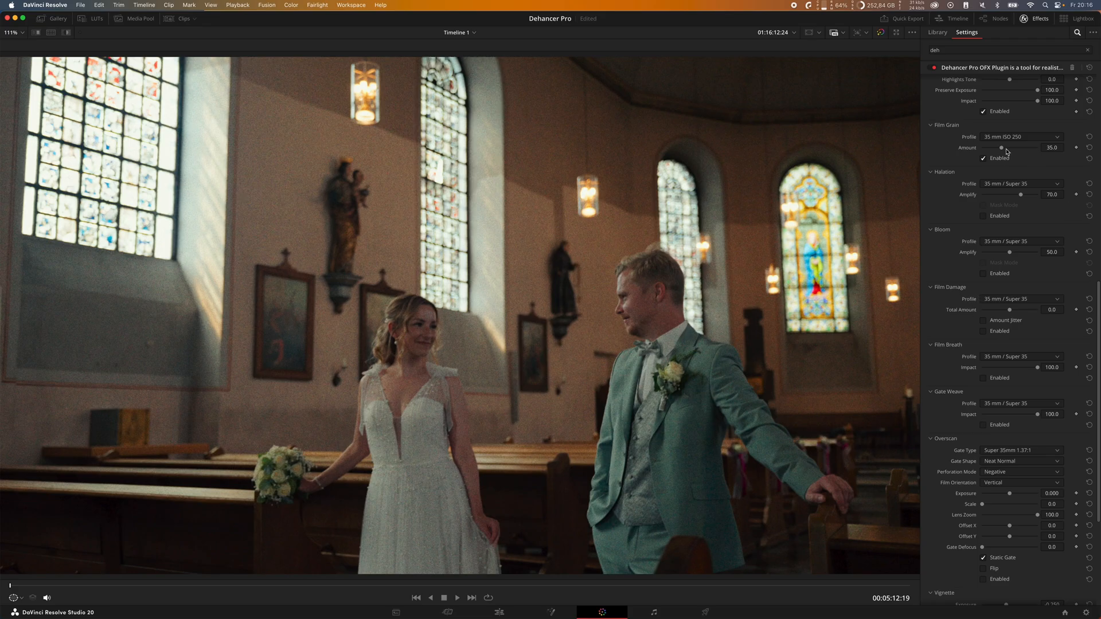
{"action": "left_click", "coordinate": [1023, 138]}
{"action": "scroll", "coordinate": [1032, 192], "scroll_direction": "up", "scroll_amount": 3}
{"action": "left_click", "coordinate": [1021, 151]}
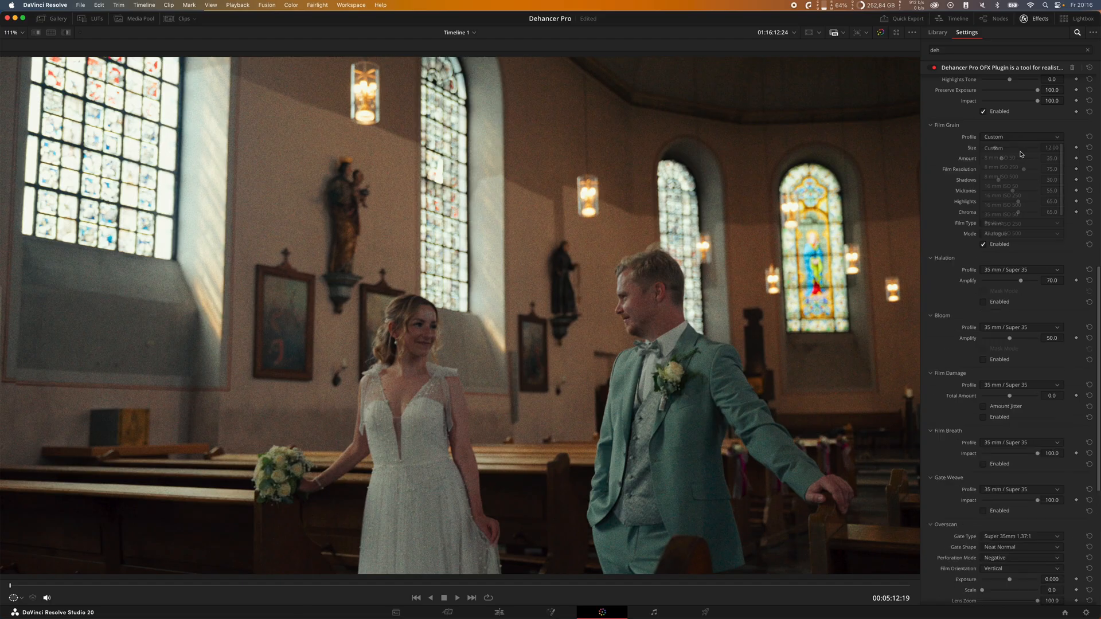
Step: Compare the film grain's Negative type with Positive and return it to Positive
{"action": "left_click", "coordinate": [1021, 223]}
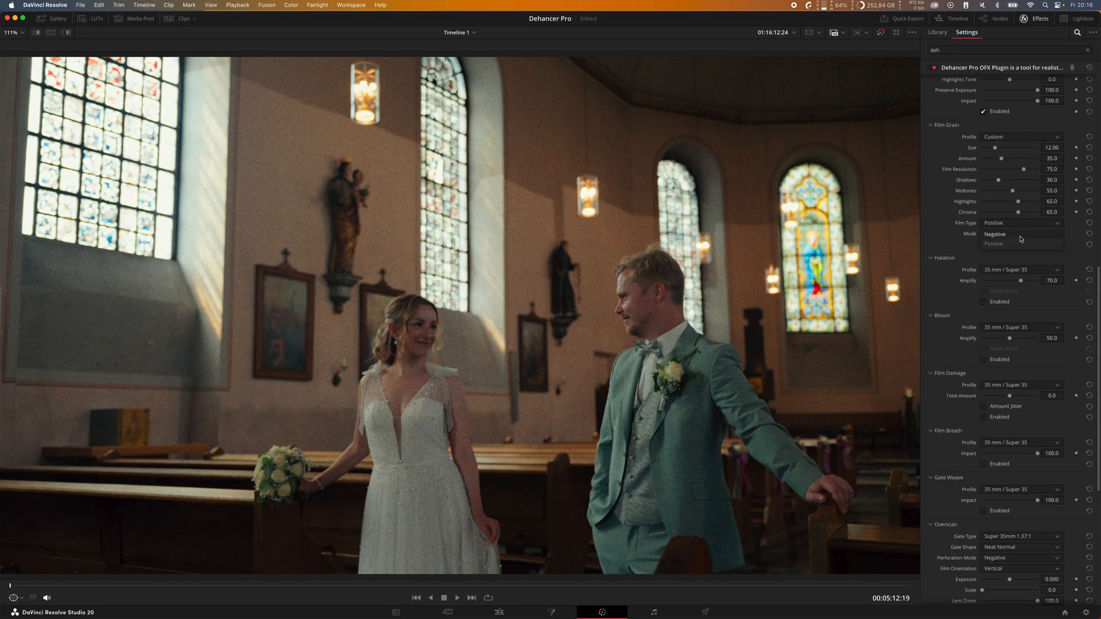
{"action": "left_click", "coordinate": [1018, 235]}
{"action": "left_click", "coordinate": [1014, 224]}
{"action": "left_click", "coordinate": [1019, 245]}
Step: Set the film grain's Size to 7.19 and Amount to 23.3, checking the couple up close
{"action": "left_click_drag", "start_coordinate": [997, 151], "coordinate": [995, 158]}
{"action": "scroll", "coordinate": [441, 198], "scroll_direction": "up", "scroll_amount": 2}
{"action": "scroll", "coordinate": [442, 198], "scroll_direction": "up", "scroll_amount": 4}
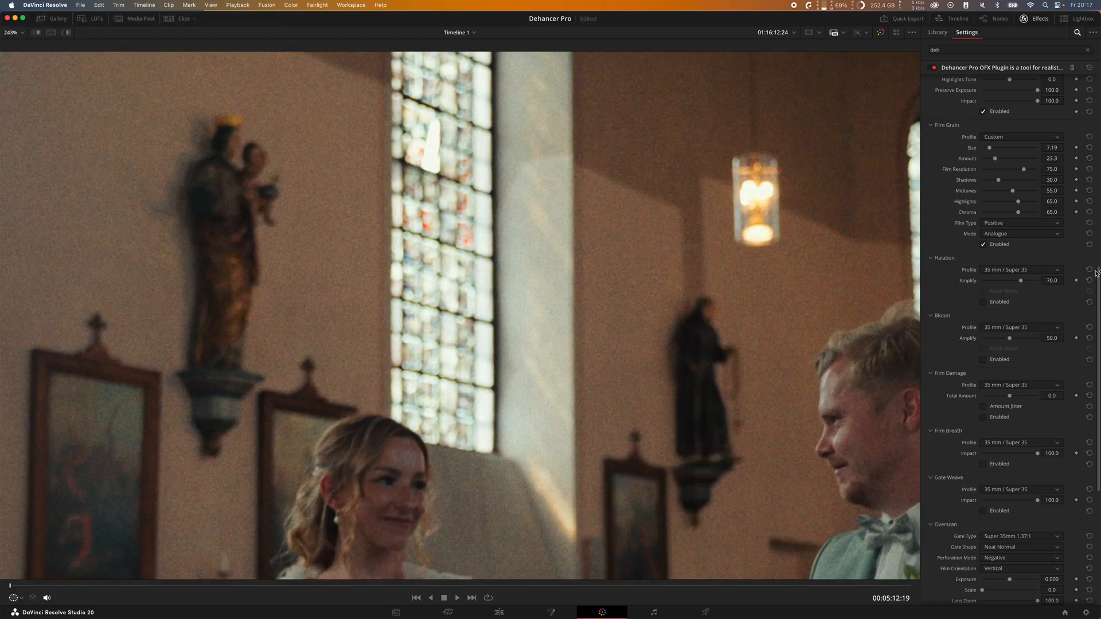
Step: Compare the grain's Highlights at 100, and set Highlights to 46.5 and Midtones to 13.2 while inspecting the church window up close
{"action": "left_click_drag", "start_coordinate": [1018, 201], "coordinate": [1065, 210]}
{"action": "scroll", "coordinate": [488, 264], "scroll_direction": "up", "scroll_amount": 3}
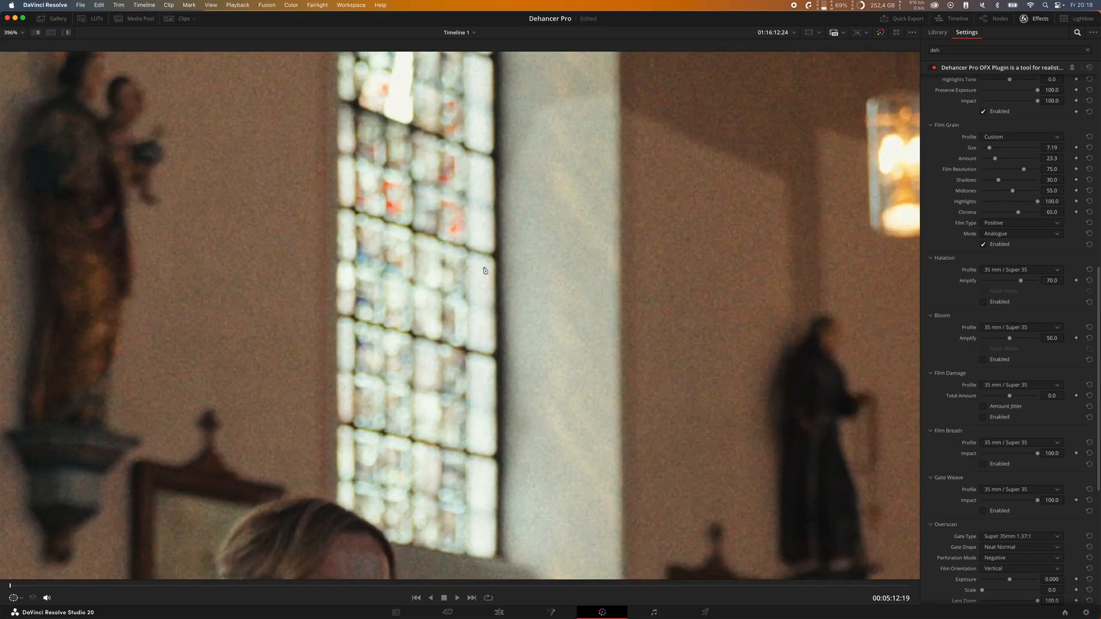
{"action": "left_click_drag", "start_coordinate": [1036, 202], "coordinate": [990, 191]}
{"action": "key", "text": "shift+z"}
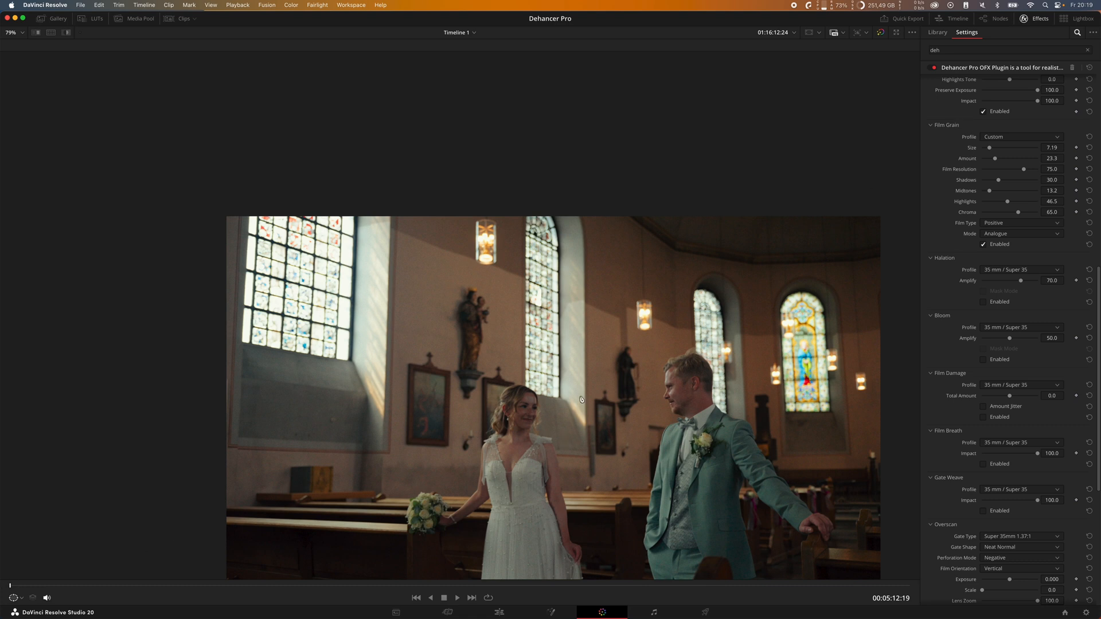
{"action": "key", "text": "shift+z"}
Step: Collapse the Film Grain settings, restore the normal viewer layout and compare the image with the Dehancer node off and on
{"action": "scroll", "coordinate": [947, 140], "scroll_direction": "up", "scroll_amount": 1}
{"action": "left_click", "coordinate": [946, 137]}
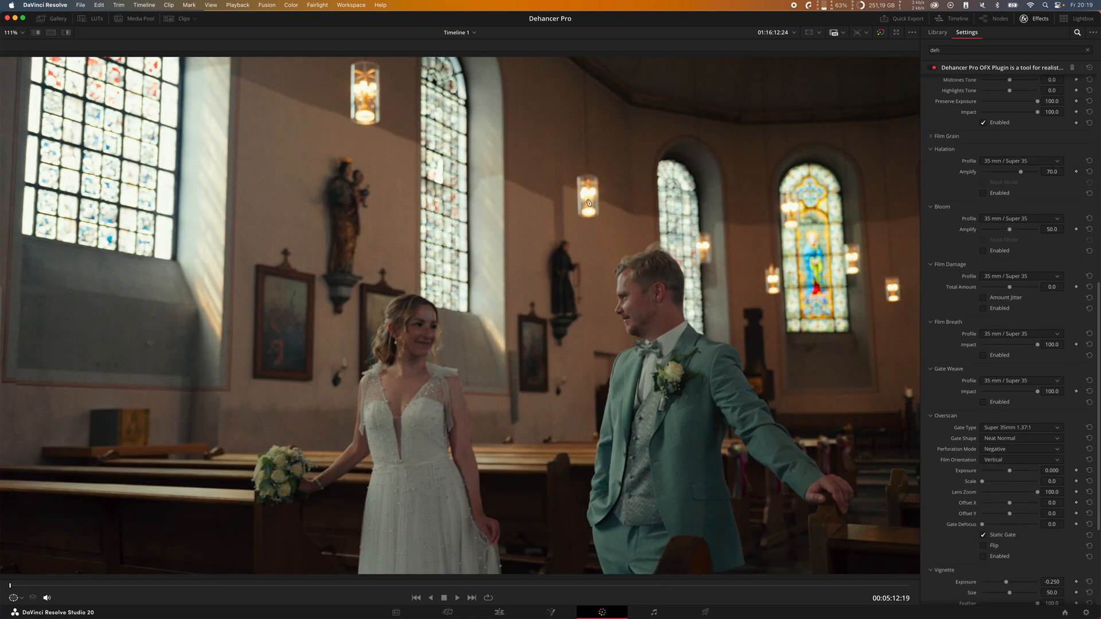
{"action": "key", "text": "alt+f"}
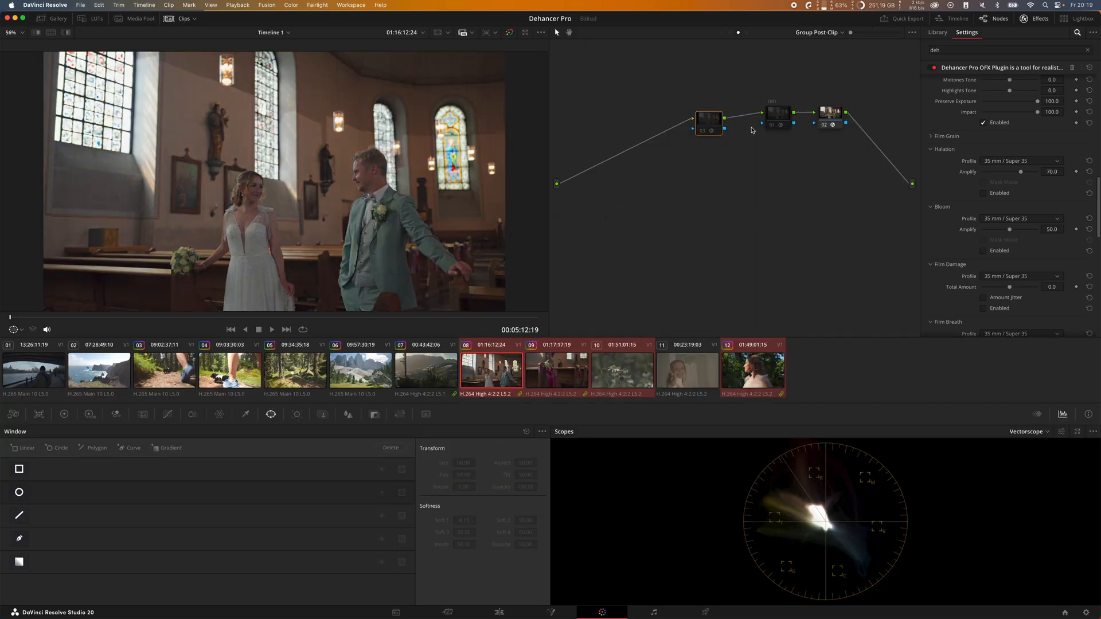
{"action": "key", "text": "super+d"}
{"action": "key", "text": "super+d"}
{"action": "key", "text": "super+d"}
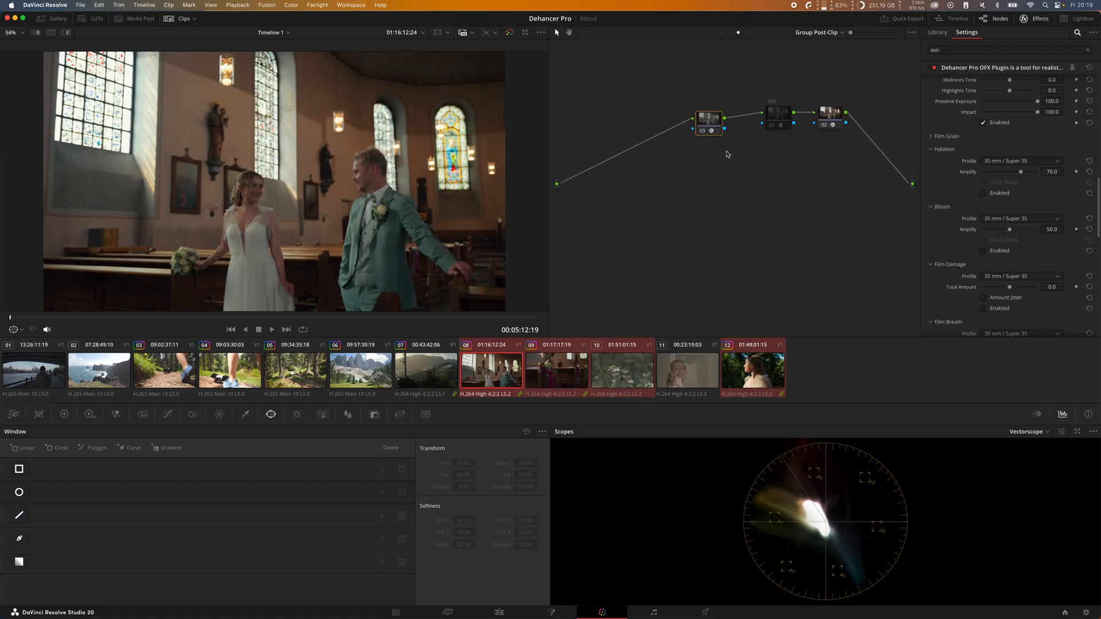
Step: Enable Bloom and inspect its effect up close on the bride, groom and bouquet
{"action": "scroll", "coordinate": [955, 144], "scroll_direction": "up", "scroll_amount": 1}
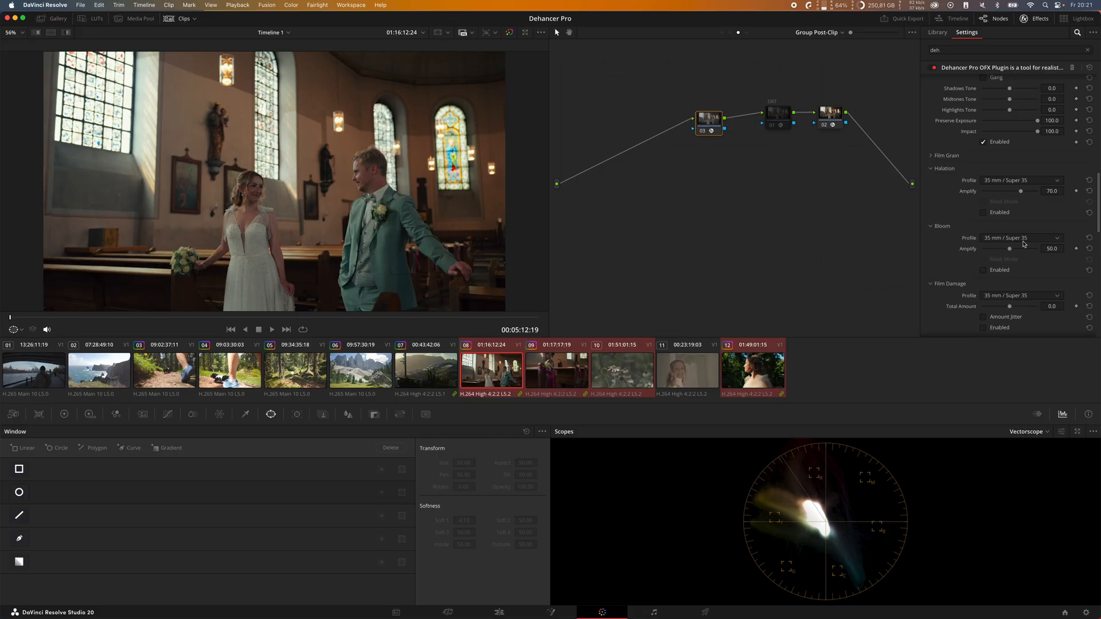
{"action": "left_click", "coordinate": [997, 271]}
{"action": "left_click", "coordinate": [1003, 272]}
{"action": "scroll", "coordinate": [232, 194], "scroll_direction": "up", "scroll_amount": 10}
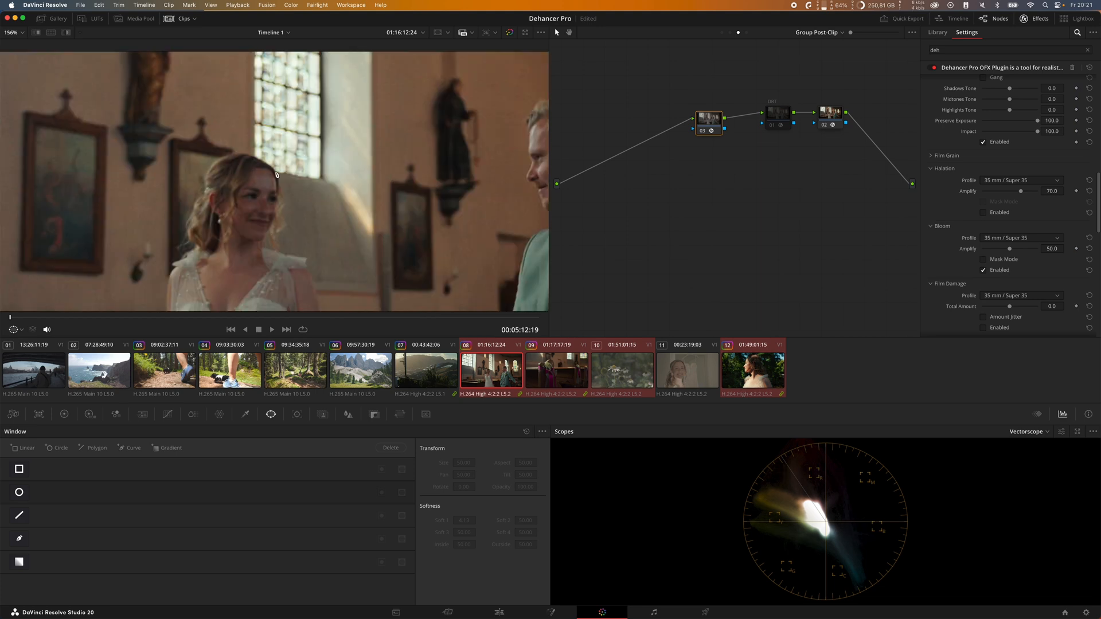
{"action": "scroll", "coordinate": [273, 214], "scroll_direction": "down", "scroll_amount": 5}
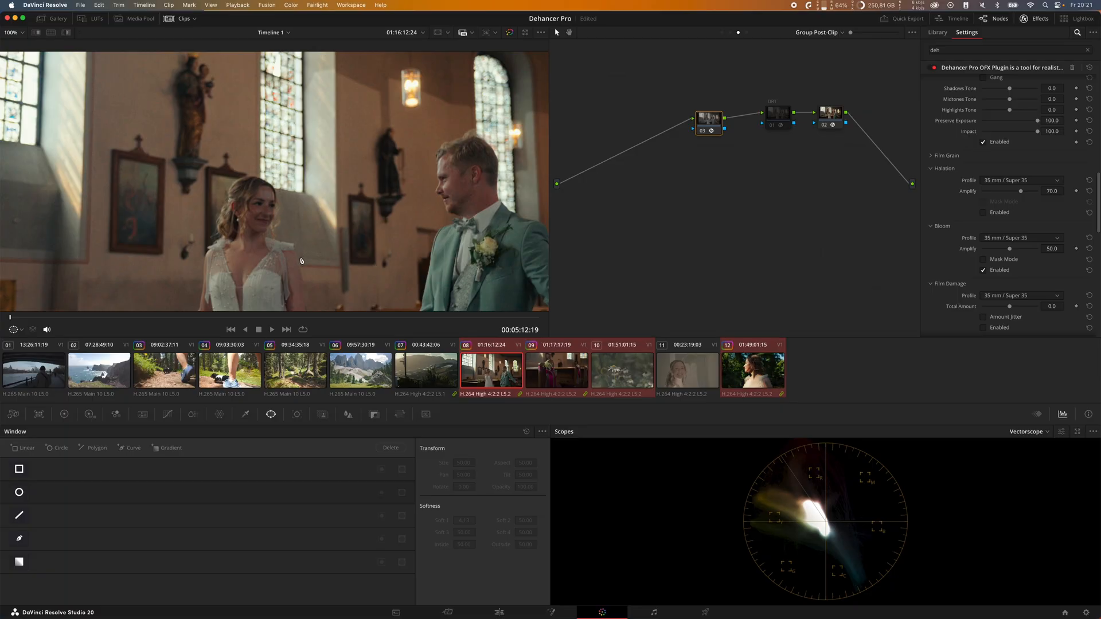
{"action": "left_click_drag", "start_coordinate": [325, 223], "coordinate": [322, 91]}
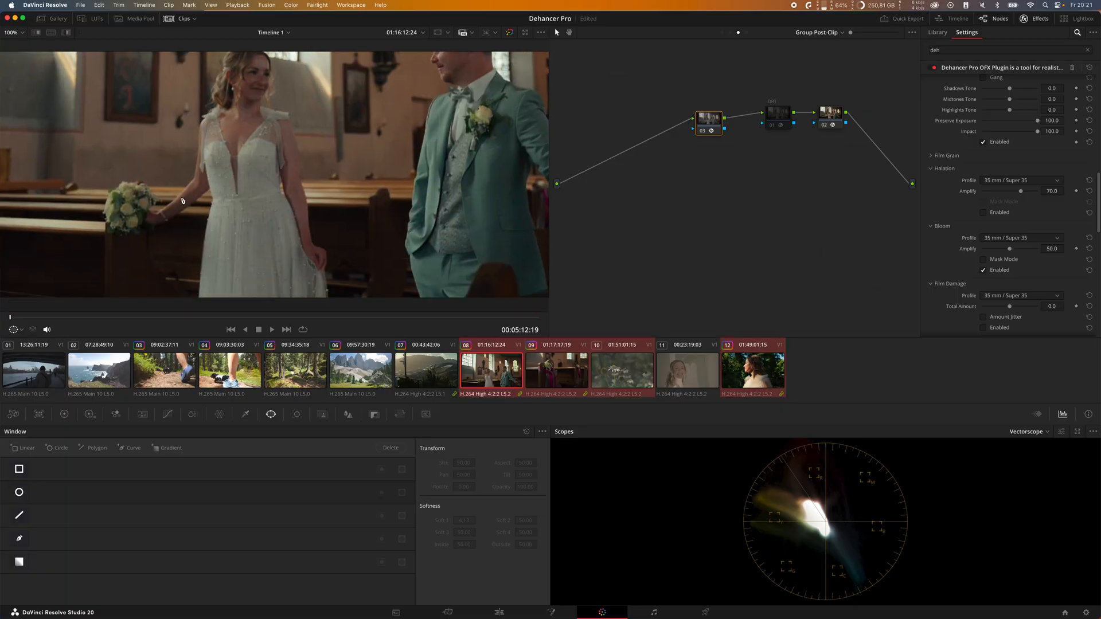
{"action": "left_click_drag", "start_coordinate": [188, 192], "coordinate": [334, 235]}
{"action": "left_click_drag", "start_coordinate": [414, 238], "coordinate": [381, 258]}
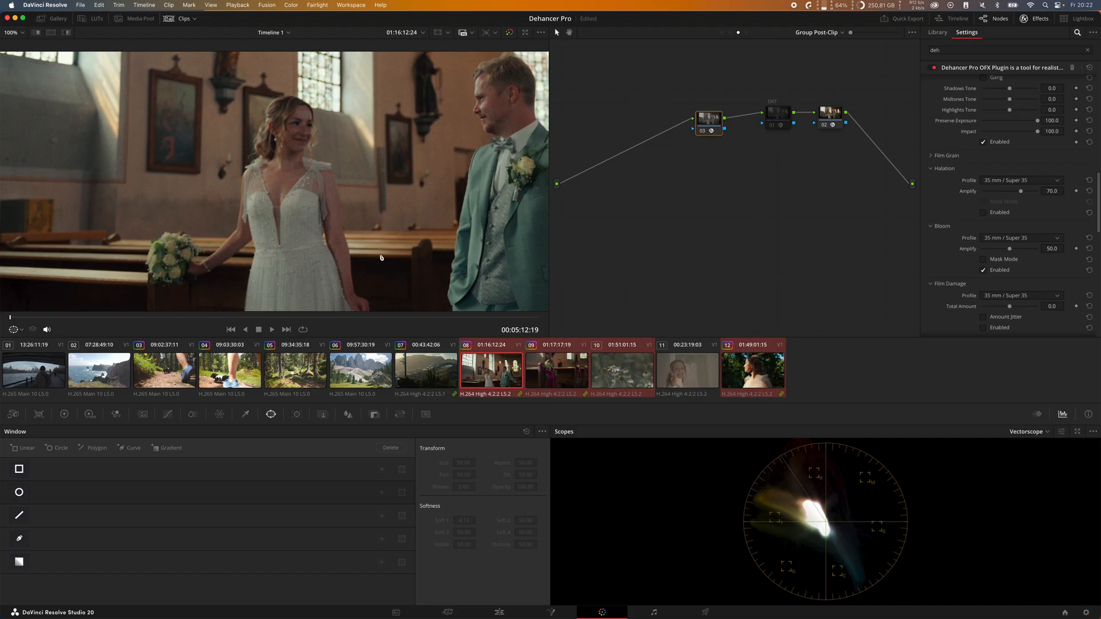
Step: Compare the image with Bloom off and on, fit it to the viewer, and set Bloom's Amplify to 16.3
{"action": "left_click", "coordinate": [991, 271]}
{"action": "left_click", "coordinate": [991, 272]}
{"action": "key", "text": "shift+z"}
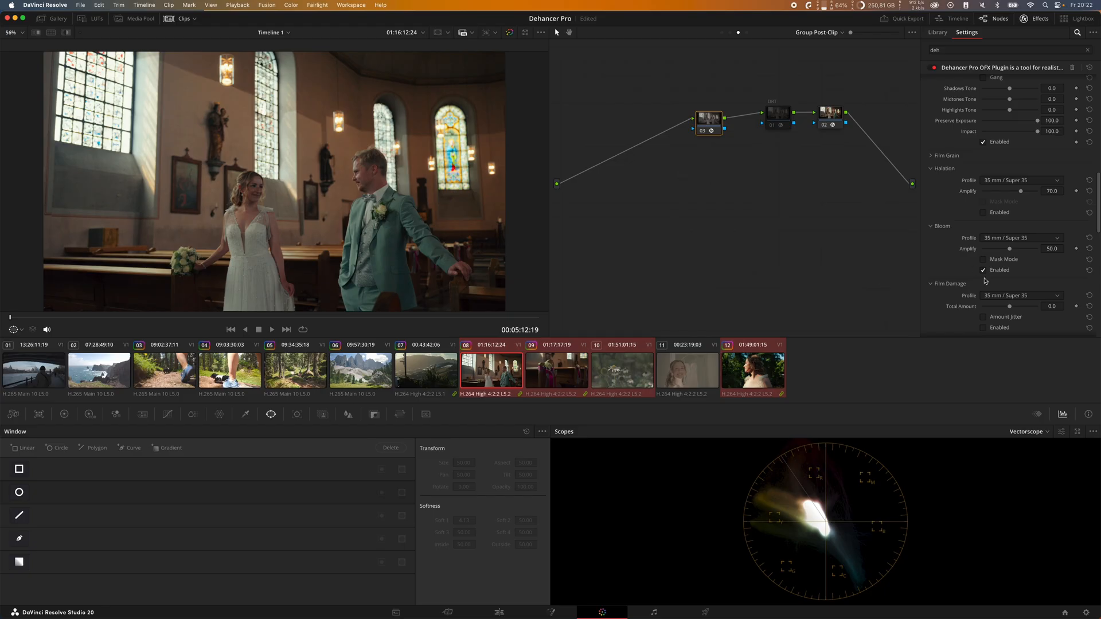
{"action": "mouse_move", "coordinate": [1010, 252]}
{"action": "left_mouse_down"}
{"action": "mouse_move", "coordinate": [995, 250]}
{"action": "mouse_move", "coordinate": [1011, 252]}
{"action": "left_mouse_up"}
{"action": "left_click_drag", "start_coordinate": [1011, 250], "coordinate": [991, 249]}
Step: Enable Halation after comparing it off and on, set its Amplify to 9.3 and switch its profile to Custom
{"action": "left_click", "coordinate": [995, 213]}
{"action": "left_click", "coordinate": [995, 213]}
{"action": "left_click", "coordinate": [995, 214]}
{"action": "left_click", "coordinate": [995, 213]}
{"action": "left_click", "coordinate": [1009, 214]}
{"action": "left_click_drag", "start_coordinate": [1012, 198], "coordinate": [1083, 223]}
{"action": "left_click", "coordinate": [1015, 180]}
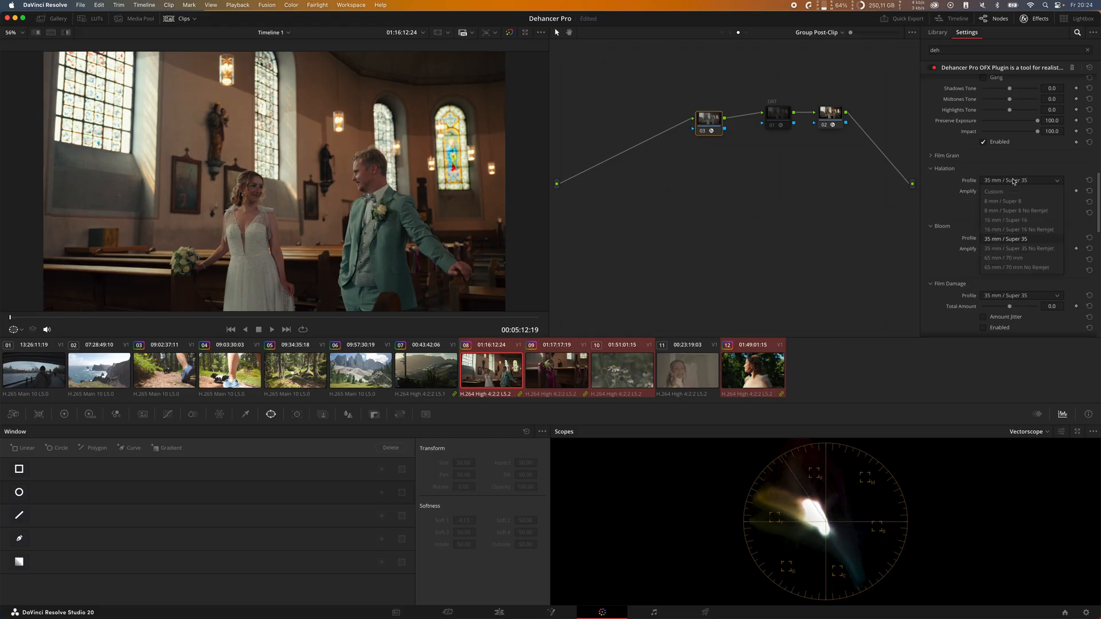
{"action": "left_click", "coordinate": [1015, 191]}
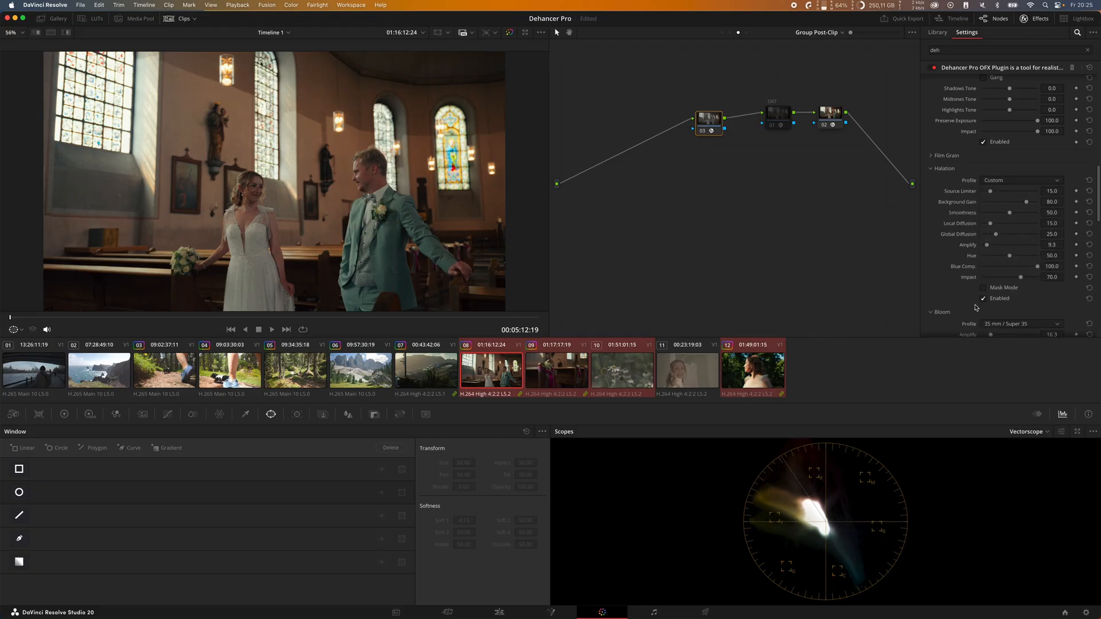
Step: Raise Halation's Background Gain, Amplify and Impact to 100
{"action": "double_click", "coordinate": [1015, 277]}
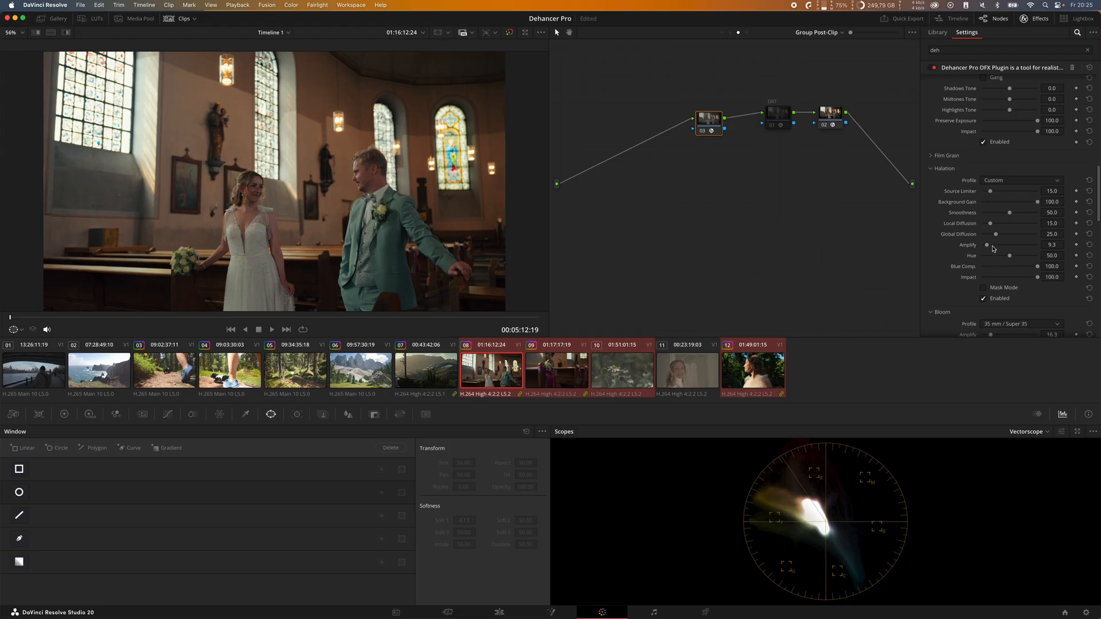
{"action": "left_click_drag", "start_coordinate": [987, 245], "coordinate": [1001, 246]}
{"action": "double_click", "coordinate": [1002, 246]}
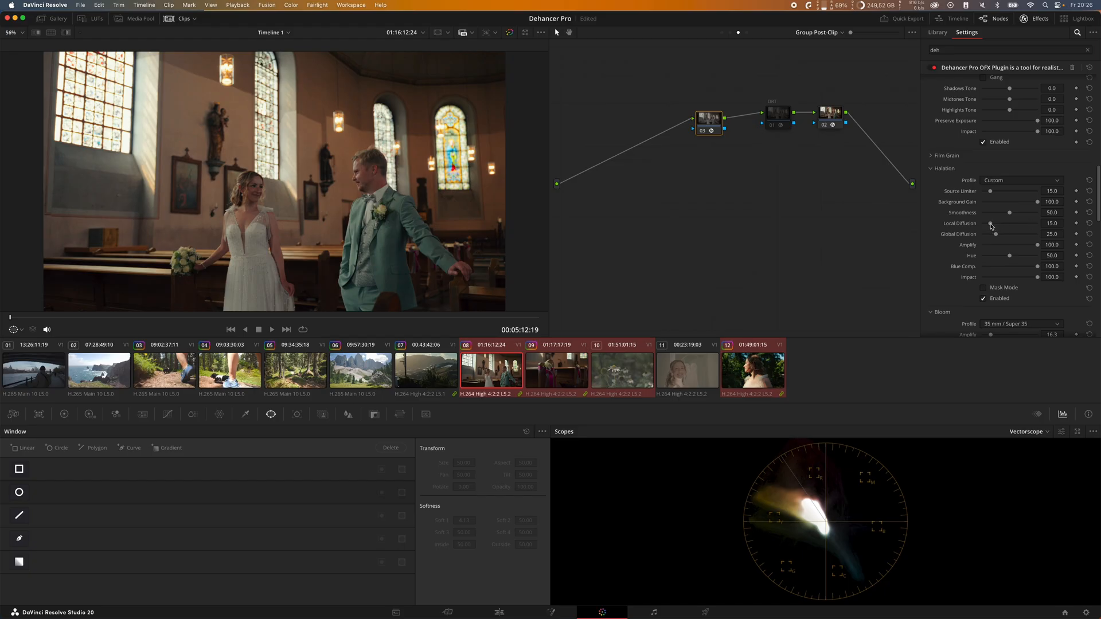
Step: Set Halation's Local Diffusion to 29.5 and Global Diffusion to 0, and compare the image with Halation off and on
{"action": "left_click_drag", "start_coordinate": [991, 226], "coordinate": [1018, 226]}
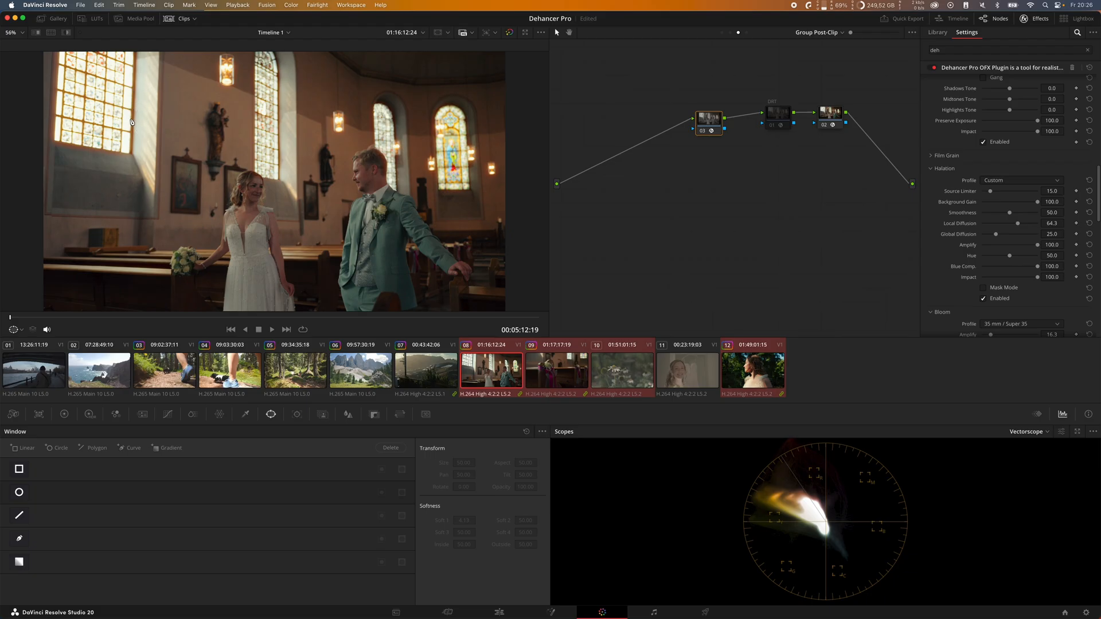
{"action": "left_click_drag", "start_coordinate": [1021, 224], "coordinate": [952, 234]}
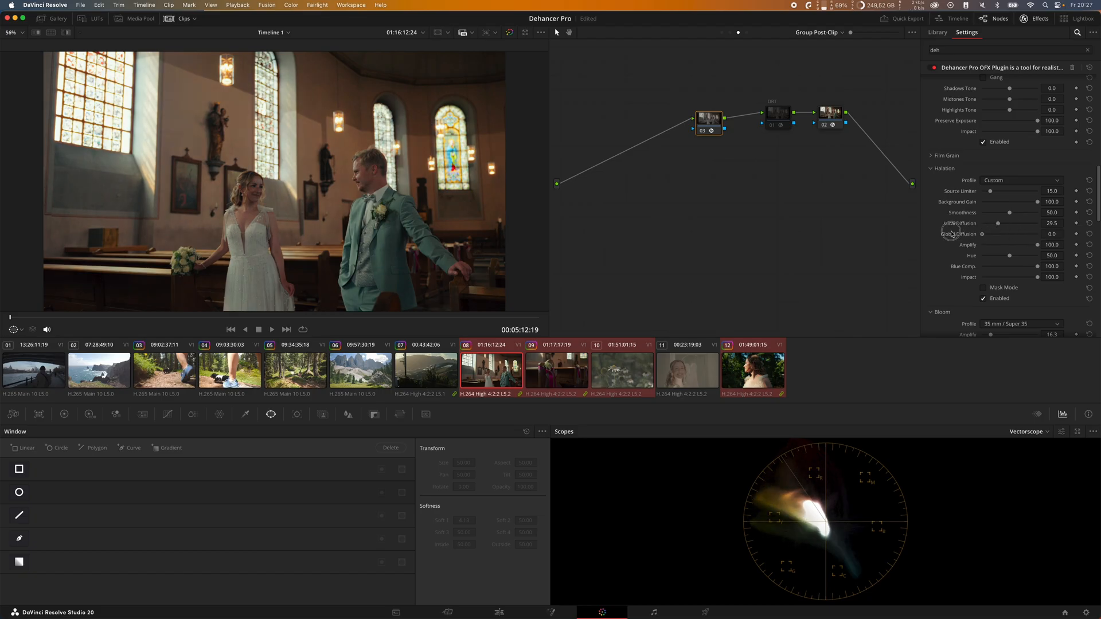
{"action": "left_click", "coordinate": [999, 301]}
{"action": "left_click", "coordinate": [999, 302]}
{"action": "left_click", "coordinate": [999, 302]}
{"action": "left_click", "coordinate": [999, 302]}
{"action": "left_click", "coordinate": [999, 302]}
{"action": "left_click", "coordinate": [999, 302]}
Step: Set Halation's Source Limiter to 33.3 and compare the image with Halation off and on
{"action": "left_click_drag", "start_coordinate": [991, 191], "coordinate": [1010, 214]}
{"action": "left_click", "coordinate": [996, 301]}
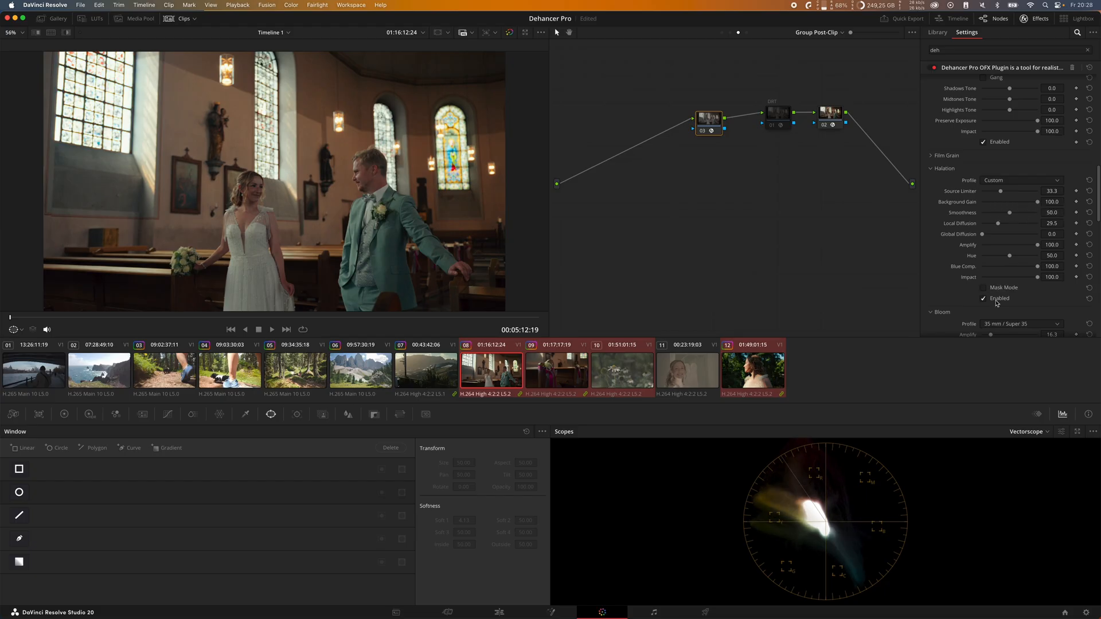
{"action": "left_click", "coordinate": [996, 301]}
{"action": "left_click", "coordinate": [996, 301]}
{"action": "left_click", "coordinate": [996, 301]}
Step: Reduce Halation's Impact to 60.5 and slightly lower
{"action": "left_click", "coordinate": [1018, 278]}
{"action": "mouse_move", "coordinate": [1019, 278]}
{"action": "left_mouse_down"}
{"action": "mouse_move", "coordinate": [982, 279]}
{"action": "mouse_move", "coordinate": [1041, 280]}
{"action": "mouse_move", "coordinate": [998, 280]}
{"action": "mouse_move", "coordinate": [1016, 285]}
{"action": "left_mouse_up"}
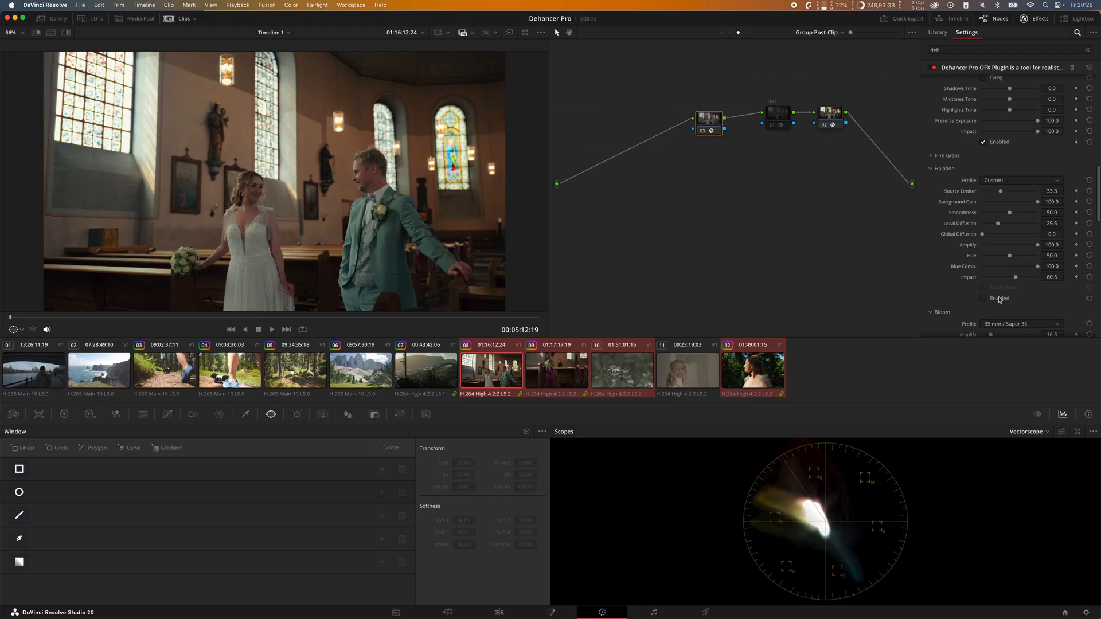
{"action": "left_click_drag", "start_coordinate": [1015, 278], "coordinate": [1008, 281]}
Step: Collapse the Halation and Bloom settings and bring the film damage, breath and gate weave options into view
{"action": "scroll", "coordinate": [957, 296], "scroll_direction": "down", "scroll_amount": 5}
{"action": "scroll", "coordinate": [957, 172], "scroll_direction": "up", "scroll_amount": 3}
{"action": "left_click", "coordinate": [943, 125]}
{"action": "left_click", "coordinate": [943, 137]}
{"action": "scroll", "coordinate": [954, 206], "scroll_direction": "down", "scroll_amount": 2}
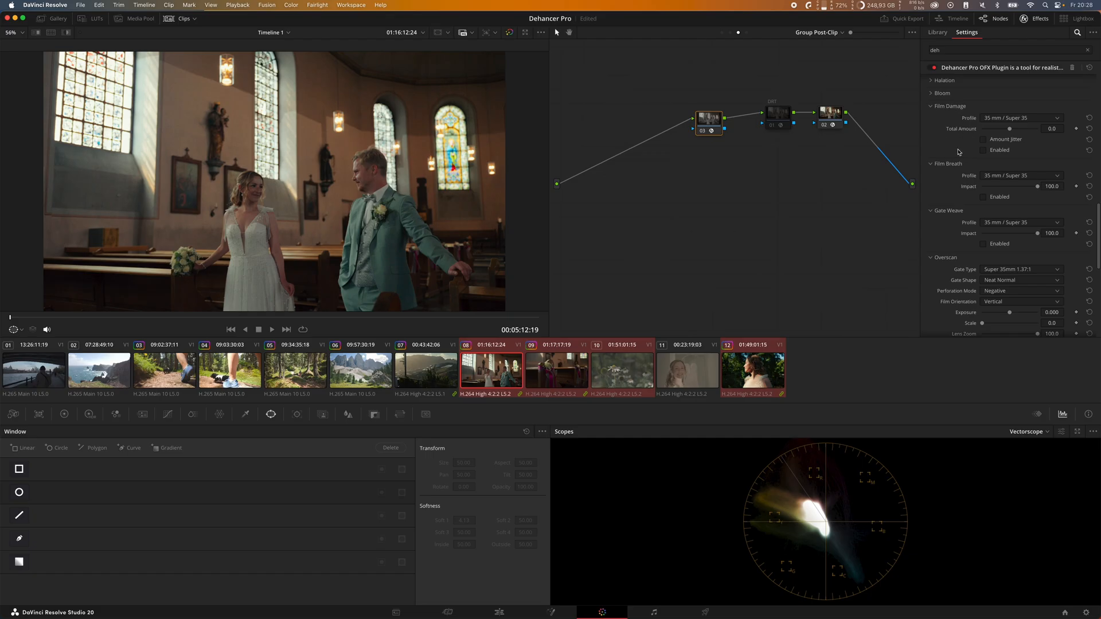
Step: Try Gate Weave on the footage and browse its film-format profiles
{"action": "left_click", "coordinate": [998, 244]}
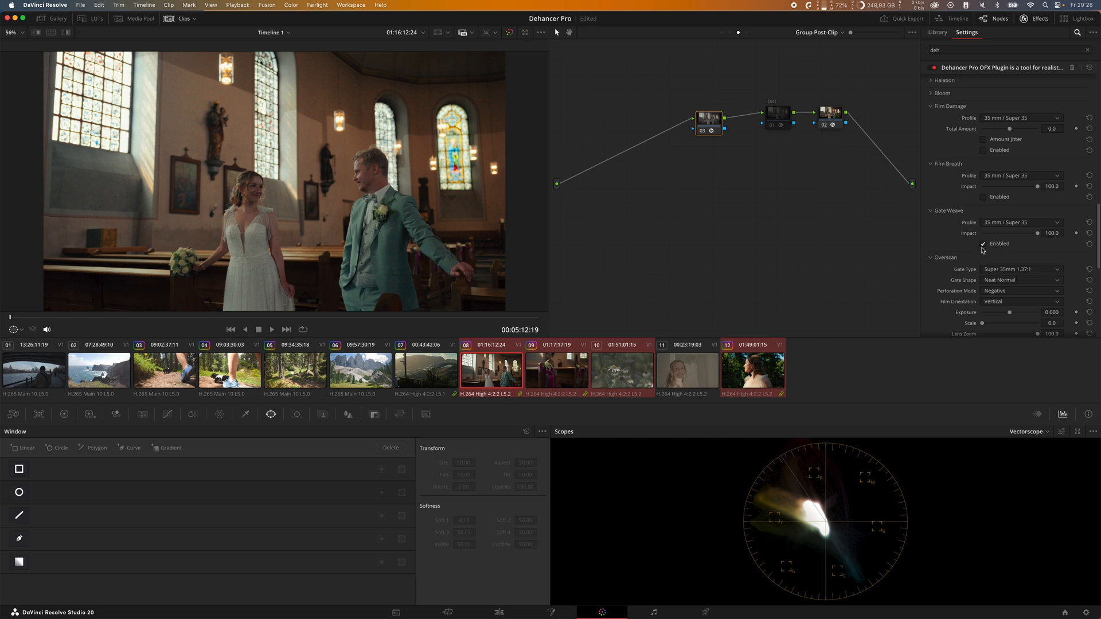
{"action": "left_click", "coordinate": [983, 247]}
{"action": "left_click", "coordinate": [1012, 223]}
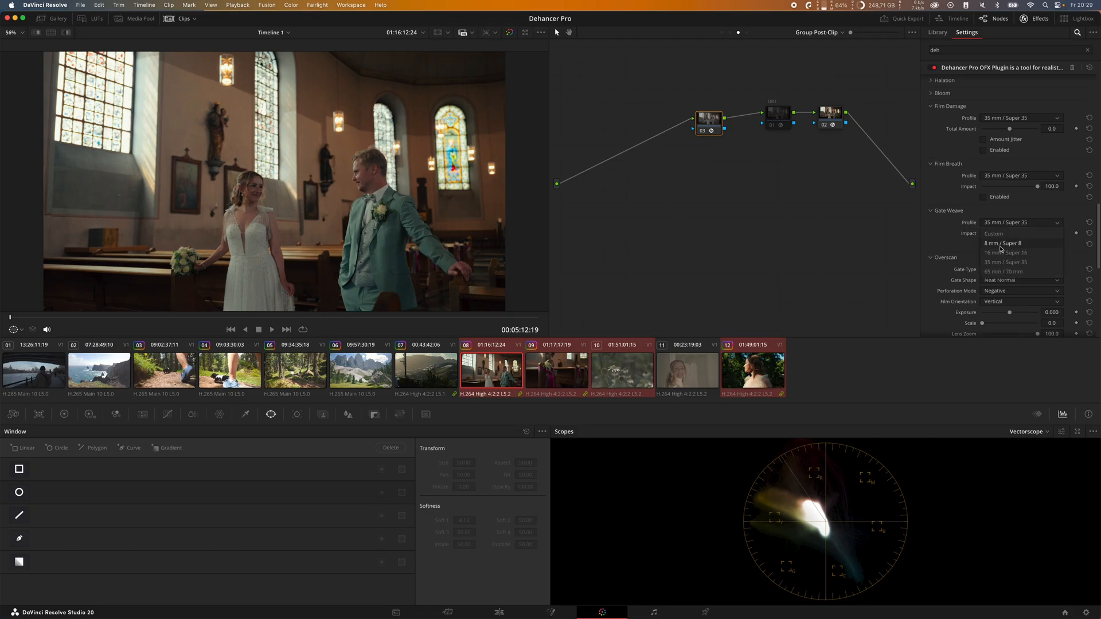
{"action": "left_click", "coordinate": [1002, 224]}
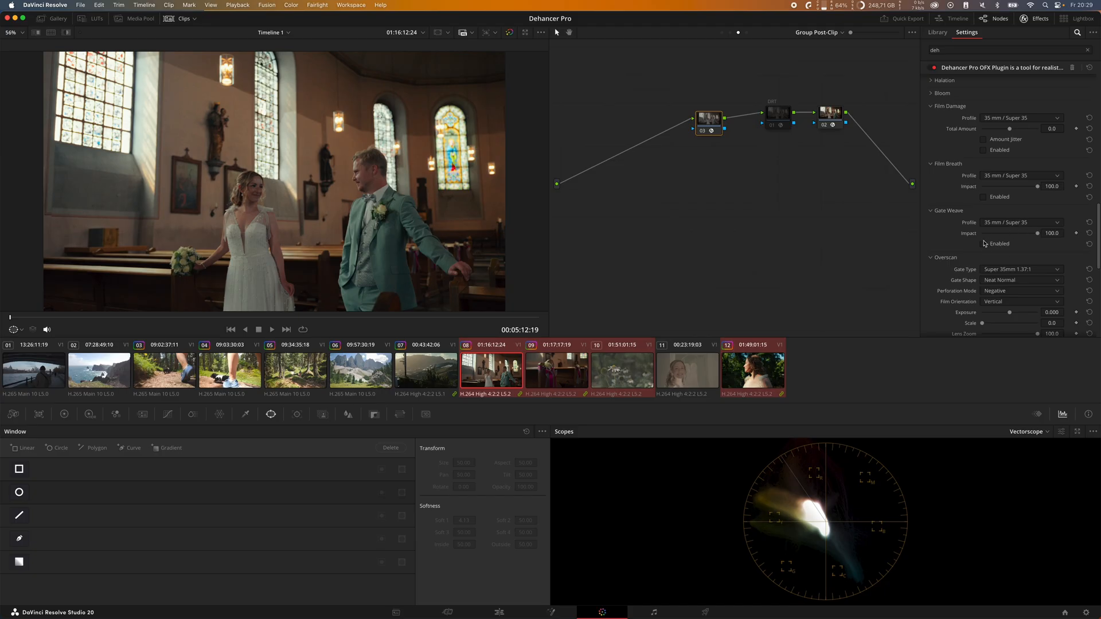
Step: Check the image's exposure with the False Color IRE, 16 zones monitor and turn the overlay off again
{"action": "scroll", "coordinate": [969, 229], "scroll_direction": "down", "scroll_amount": 2}
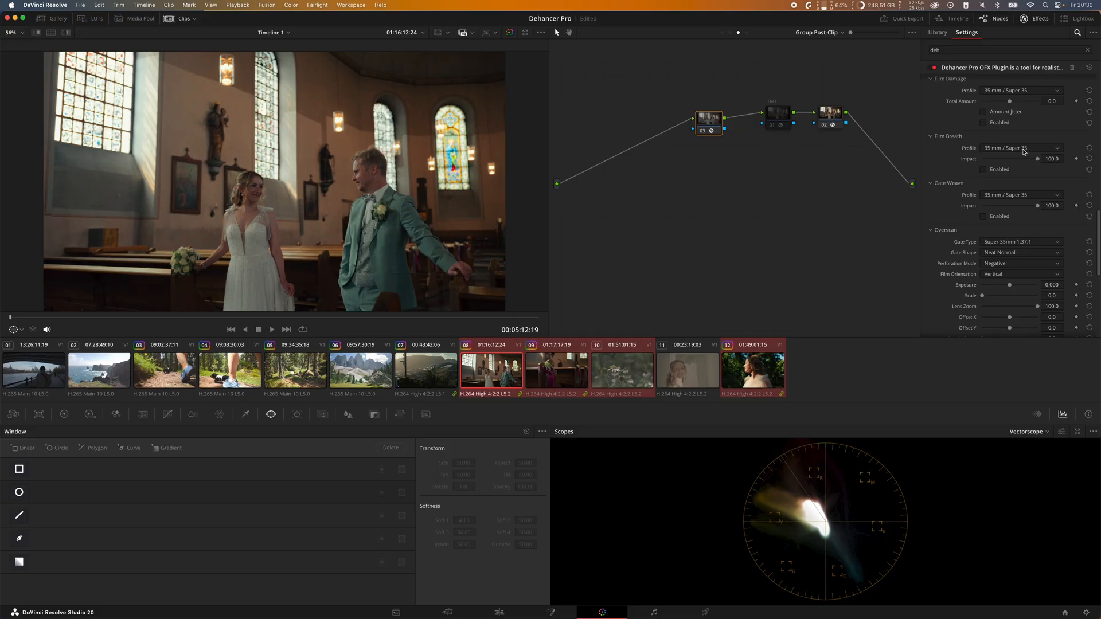
{"action": "scroll", "coordinate": [1024, 152], "scroll_direction": "down", "scroll_amount": 10}
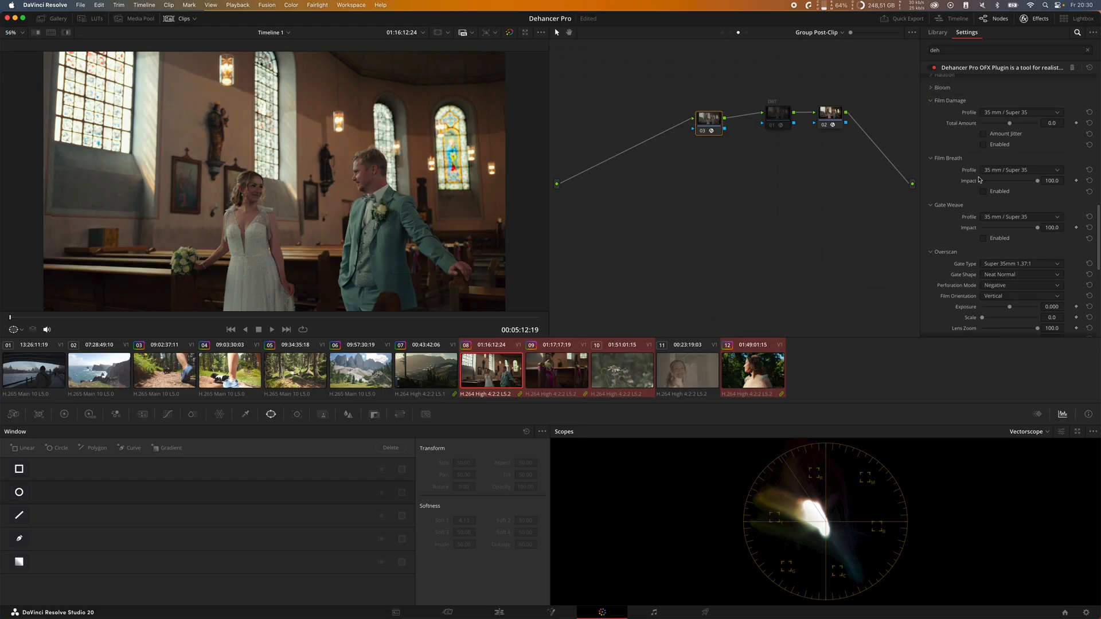
{"action": "scroll", "coordinate": [967, 186], "scroll_direction": "up", "scroll_amount": 6}
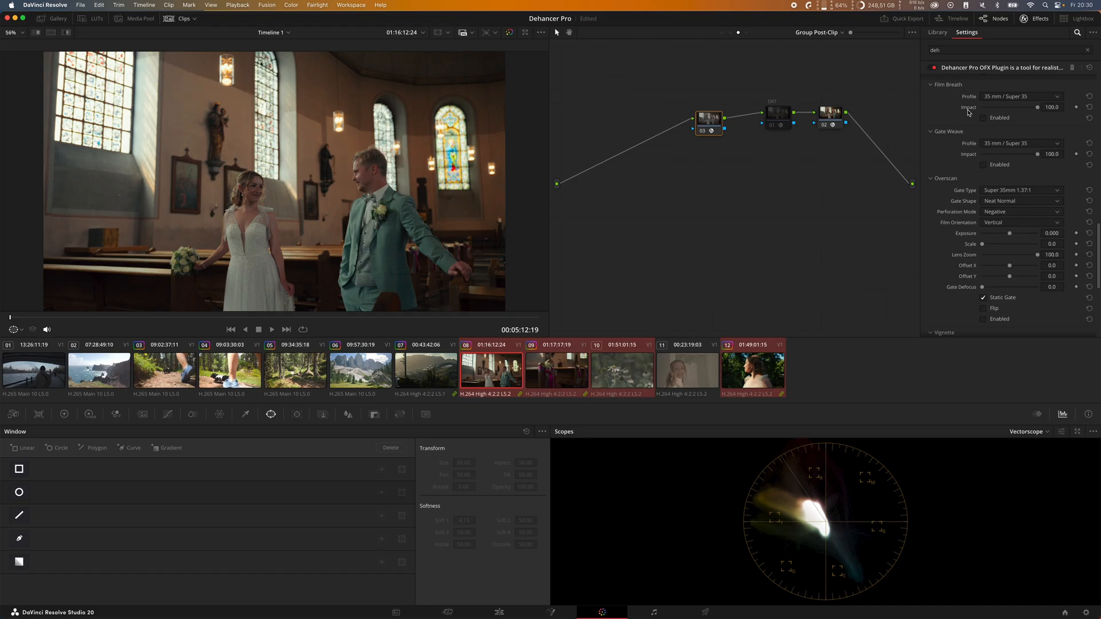
{"action": "scroll", "coordinate": [966, 163], "scroll_direction": "down", "scroll_amount": 6}
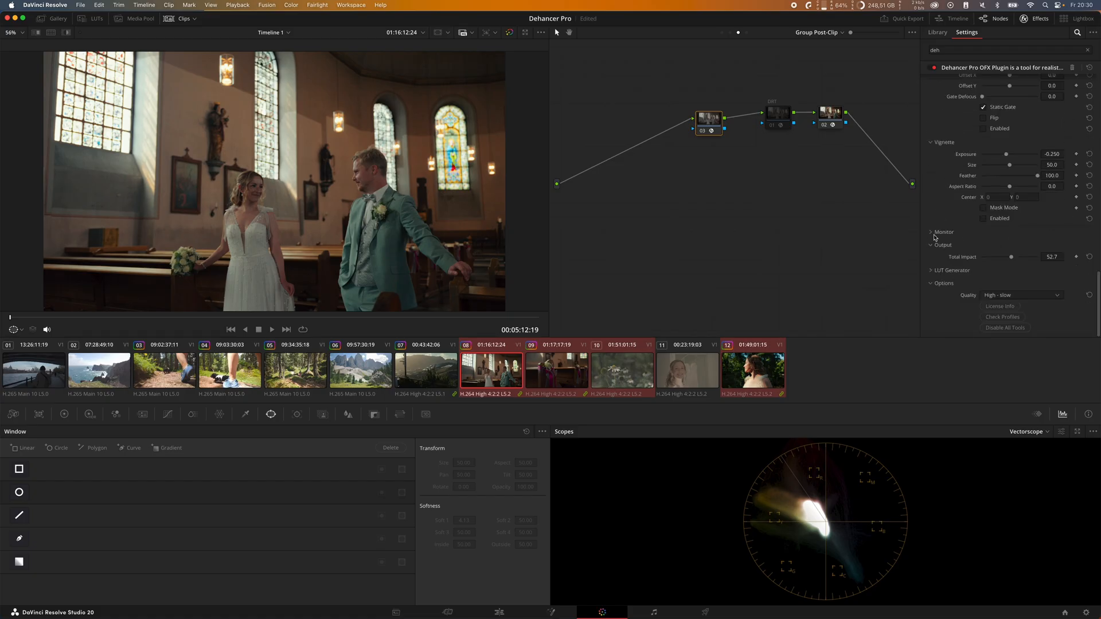
{"action": "left_click", "coordinate": [931, 232]}
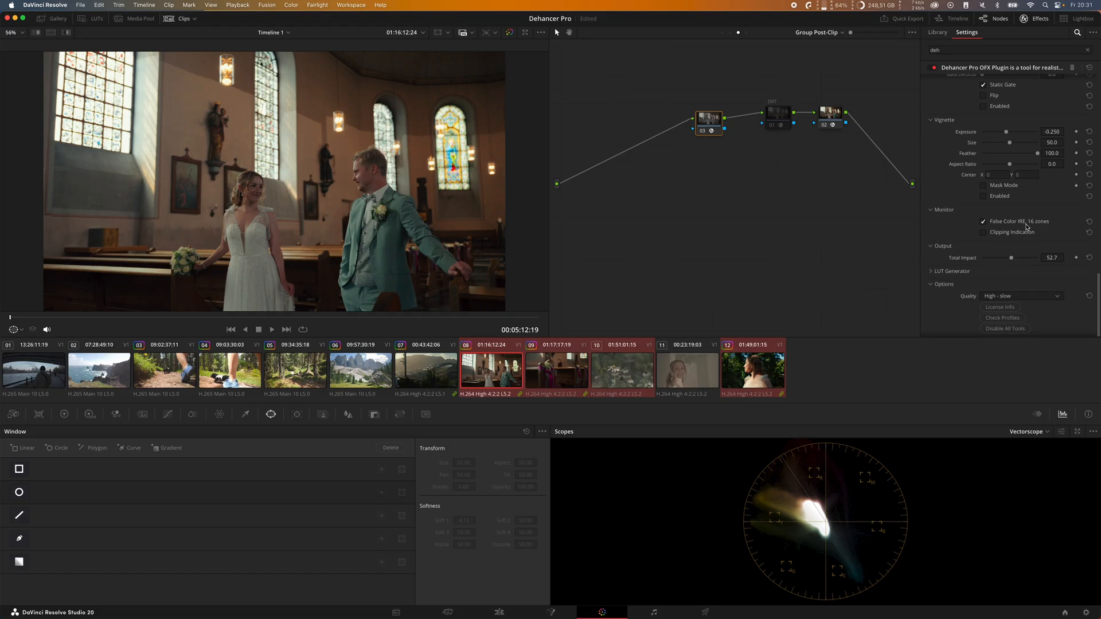
{"action": "left_click", "coordinate": [1013, 223]}
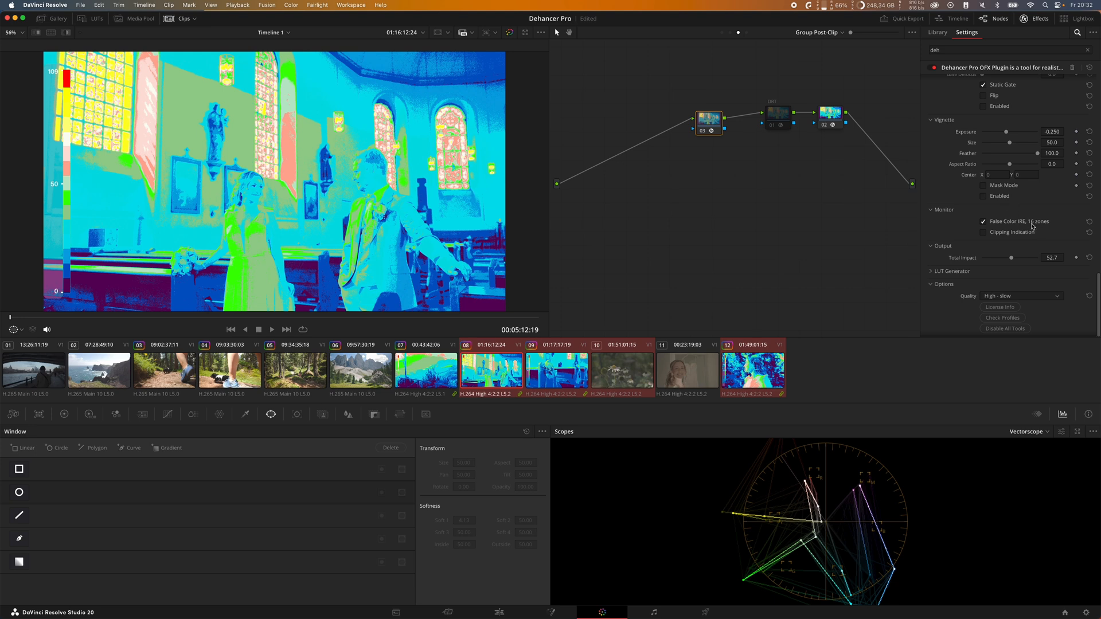
{"action": "scroll", "coordinate": [945, 191], "scroll_direction": "up", "scroll_amount": 2}
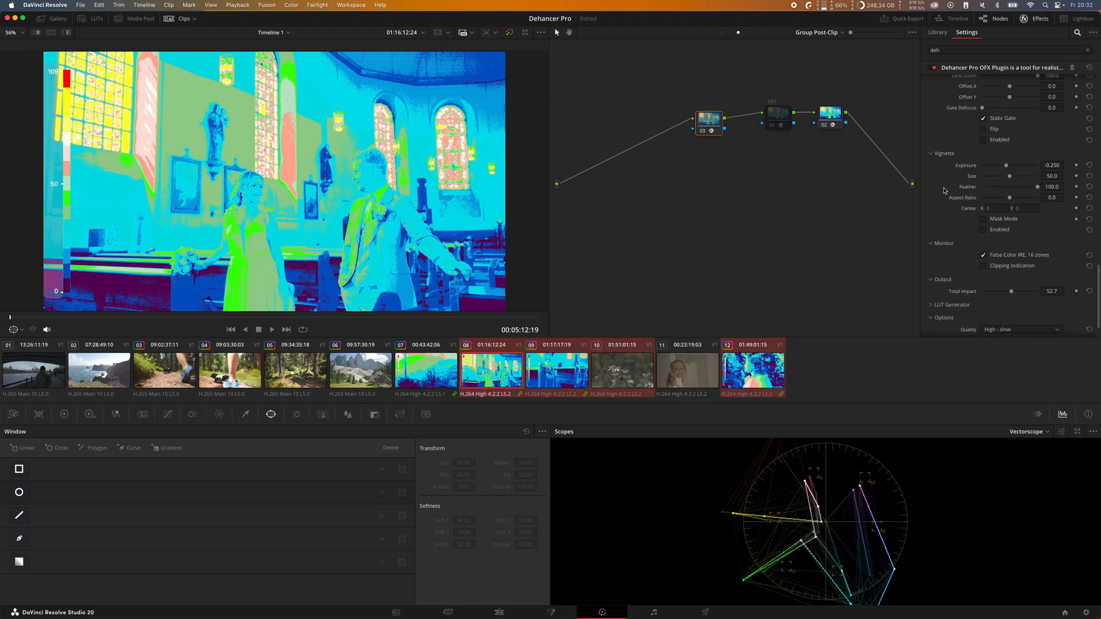
{"action": "scroll", "coordinate": [946, 180], "scroll_direction": "up", "scroll_amount": 1}
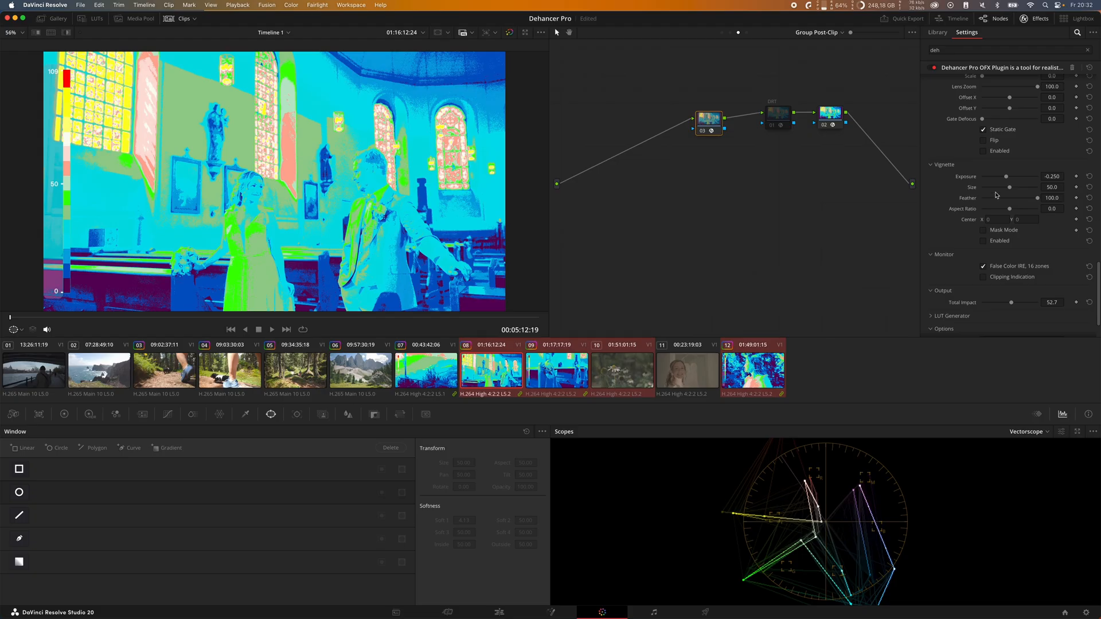
{"action": "scroll", "coordinate": [955, 247], "scroll_direction": "down", "scroll_amount": 3}
{"action": "left_click", "coordinate": [1019, 222]}
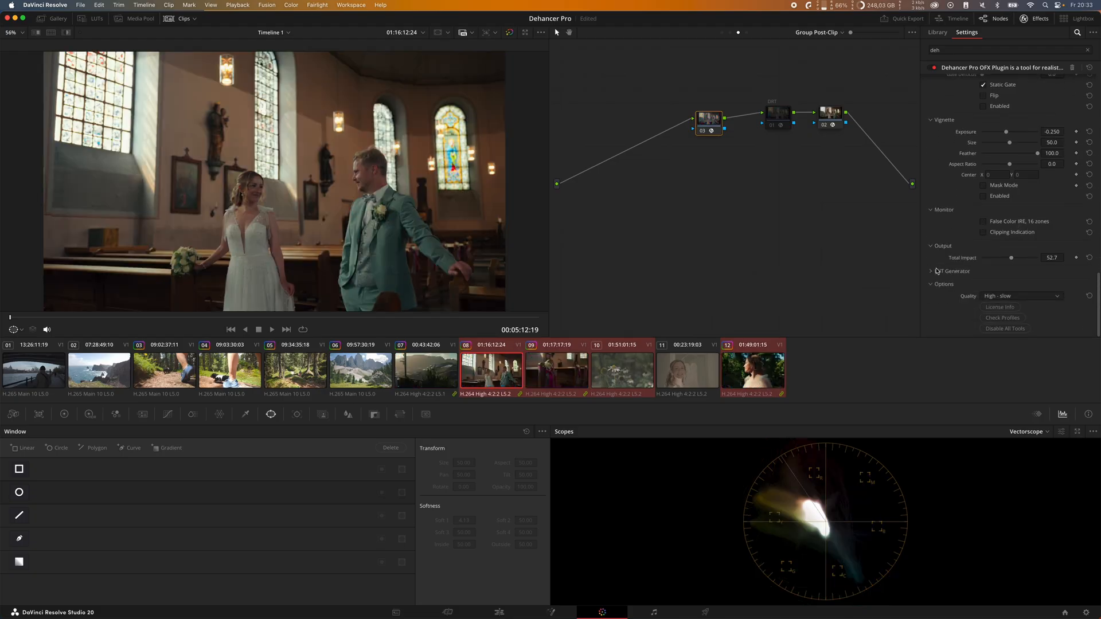
Step: Look up the available LUT sizes in the LUT Generator and return to the Color Head settings
{"action": "left_click", "coordinate": [938, 271]}
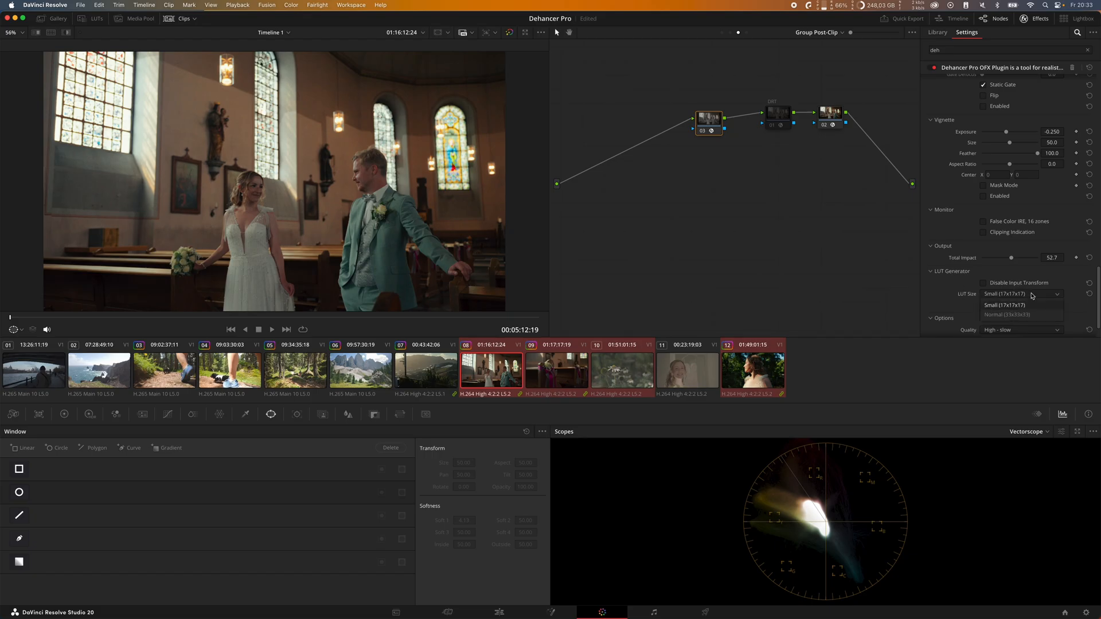
{"action": "scroll", "coordinate": [950, 218], "scroll_direction": "up", "scroll_amount": 10}
{"action": "scroll", "coordinate": [950, 216], "scroll_direction": "up", "scroll_amount": 10}
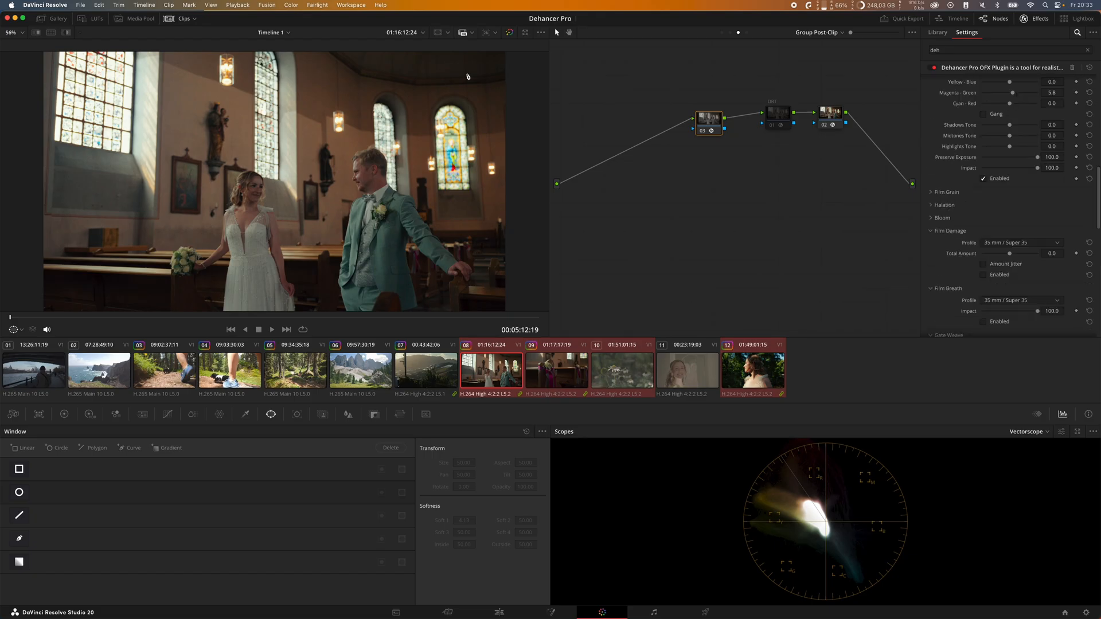
Step: Review the Dehancer settings from Input through Options, expanding the Bloom, Halation and Film Grain sections
{"action": "scroll", "coordinate": [967, 209], "scroll_direction": "up", "scroll_amount": 10}
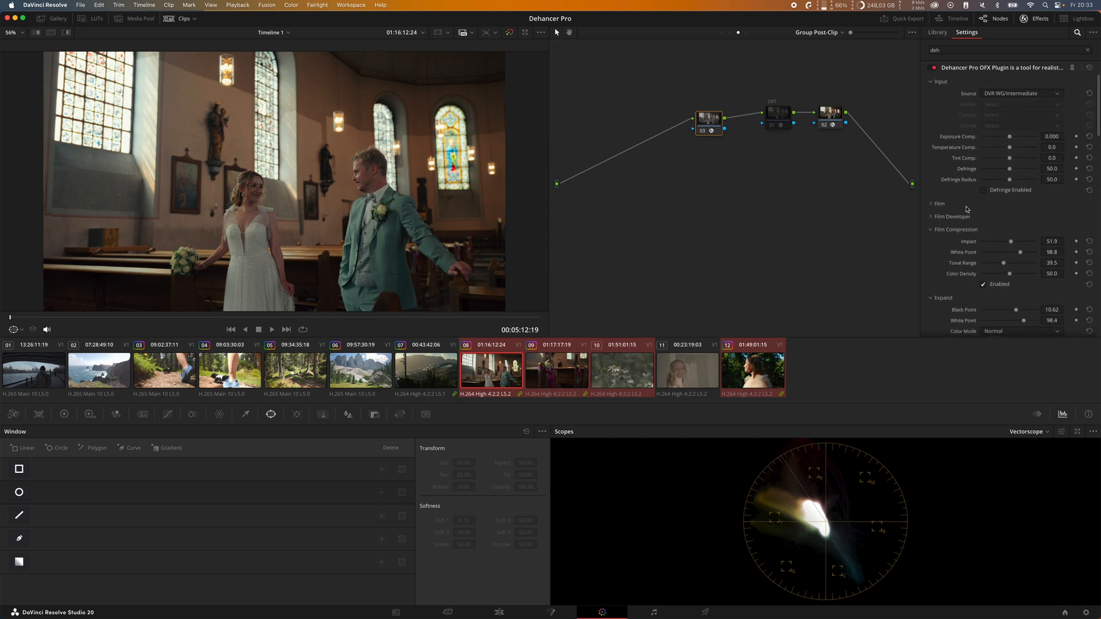
{"action": "scroll", "coordinate": [967, 210], "scroll_direction": "down", "scroll_amount": 20}
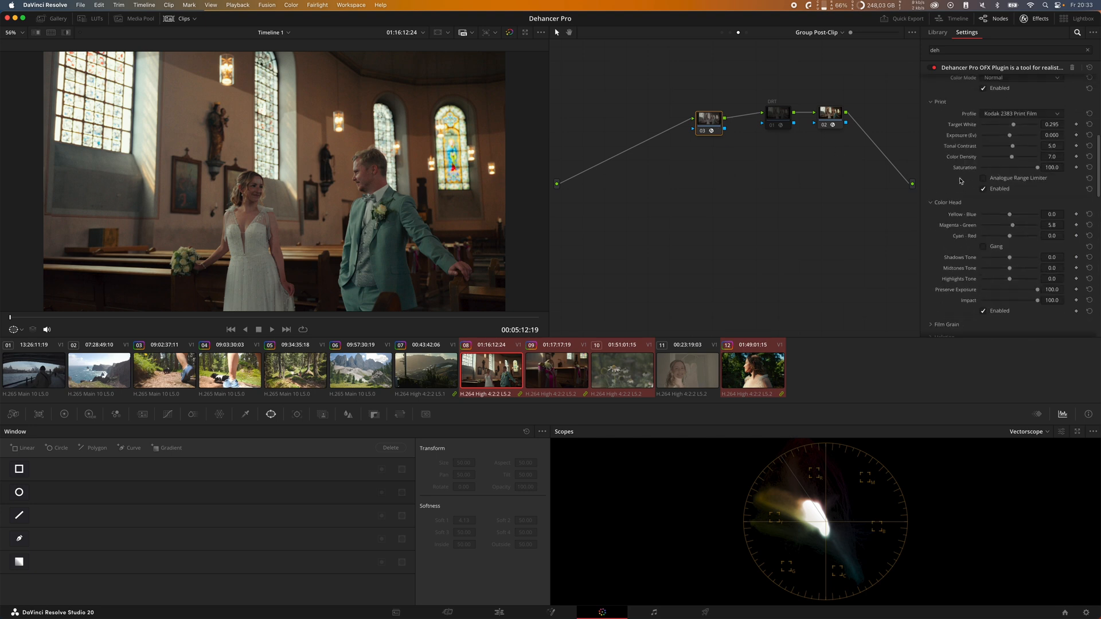
{"action": "scroll", "coordinate": [983, 224], "scroll_direction": "down", "scroll_amount": 3}
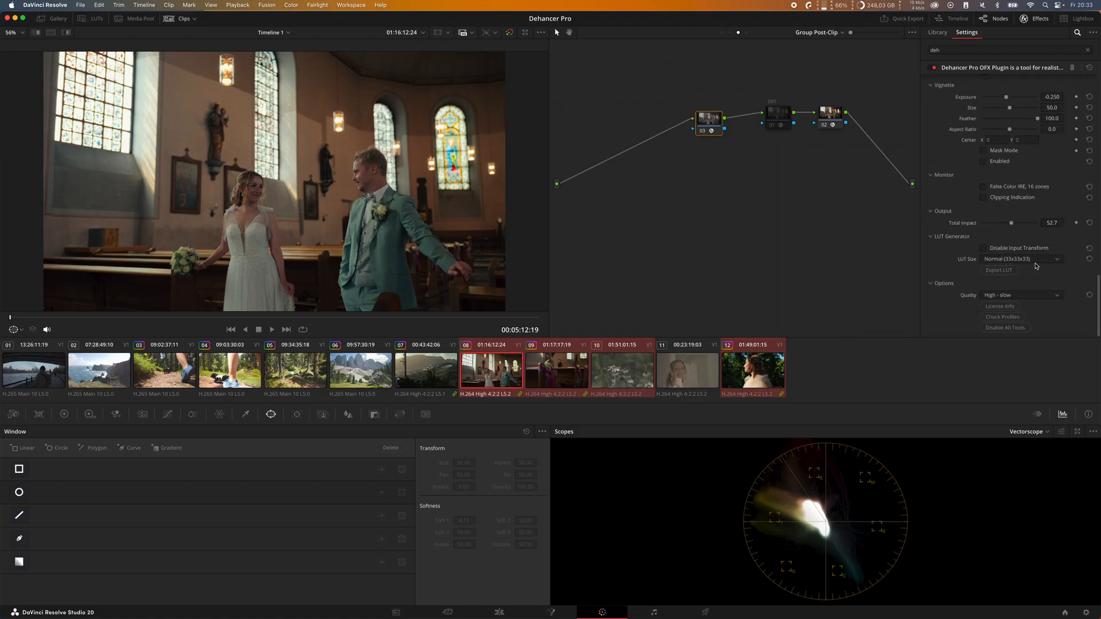
{"action": "scroll", "coordinate": [964, 179], "scroll_direction": "up", "scroll_amount": 10}
{"action": "scroll", "coordinate": [956, 183], "scroll_direction": "down", "scroll_amount": 2}
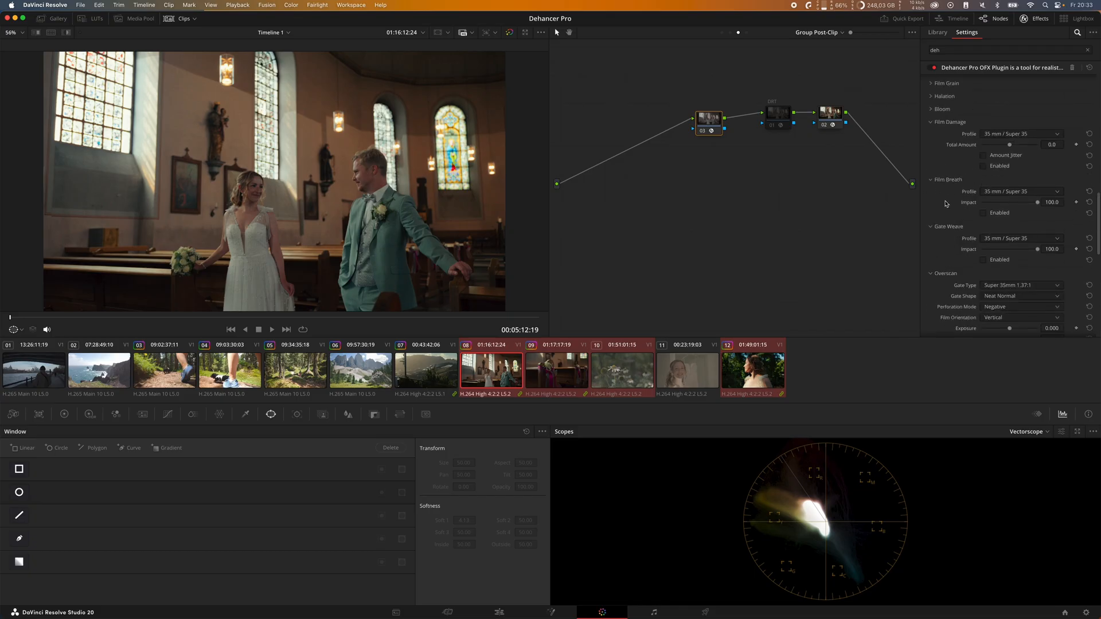
{"action": "scroll", "coordinate": [947, 205], "scroll_direction": "up", "scroll_amount": 3}
{"action": "left_click", "coordinate": [943, 166]}
{"action": "left_click", "coordinate": [946, 152]}
{"action": "left_click", "coordinate": [948, 138]}
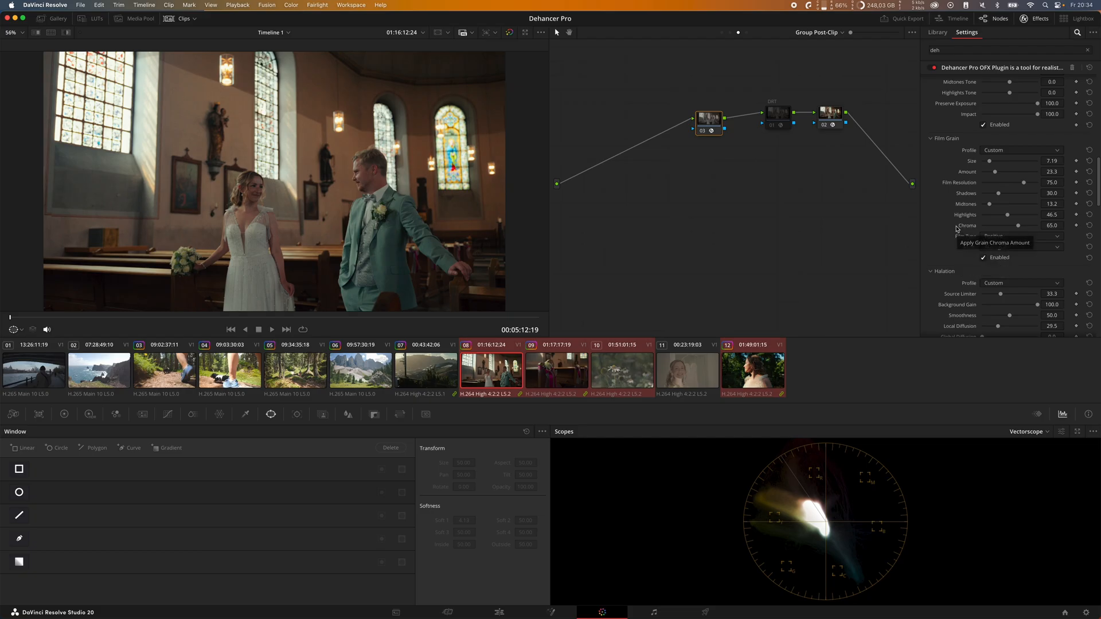
{"action": "scroll", "coordinate": [956, 229], "scroll_direction": "down", "scroll_amount": 10}
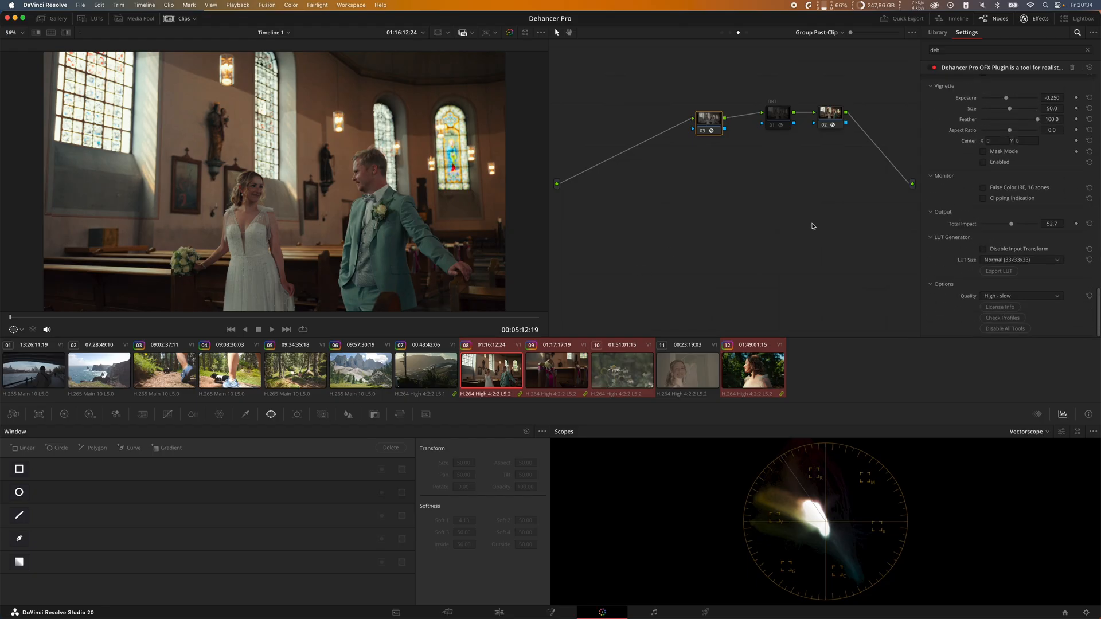
{"action": "scroll", "coordinate": [952, 155], "scroll_direction": "up", "scroll_amount": 15}
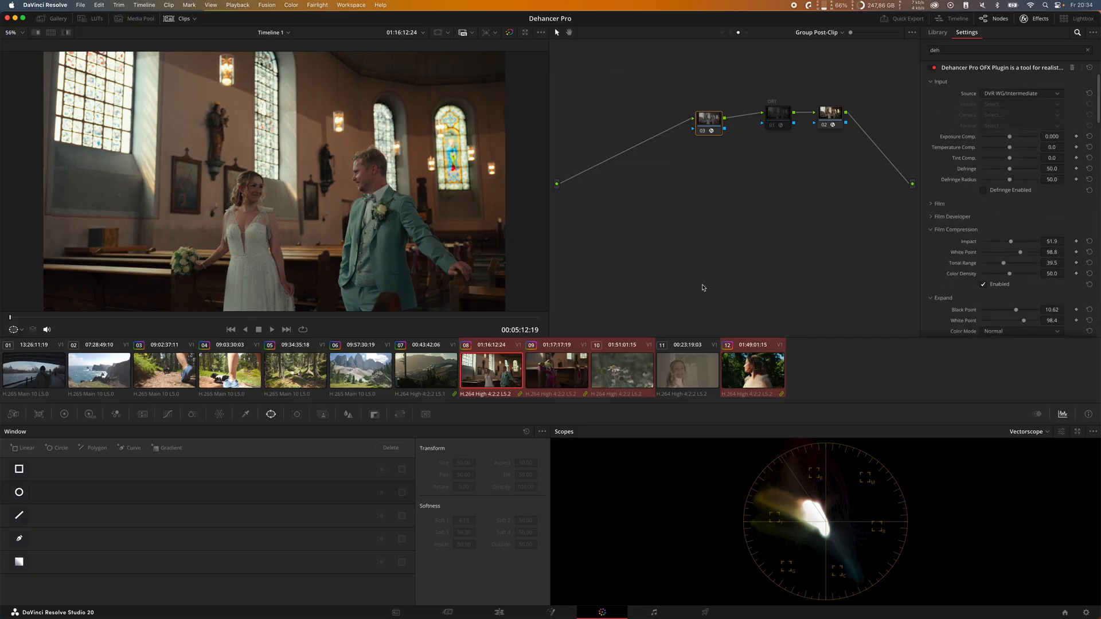
Step: View clips 09 and 10, select clip 07 and show its Group Post-Clip node graph
{"action": "key", "text": "Down"}
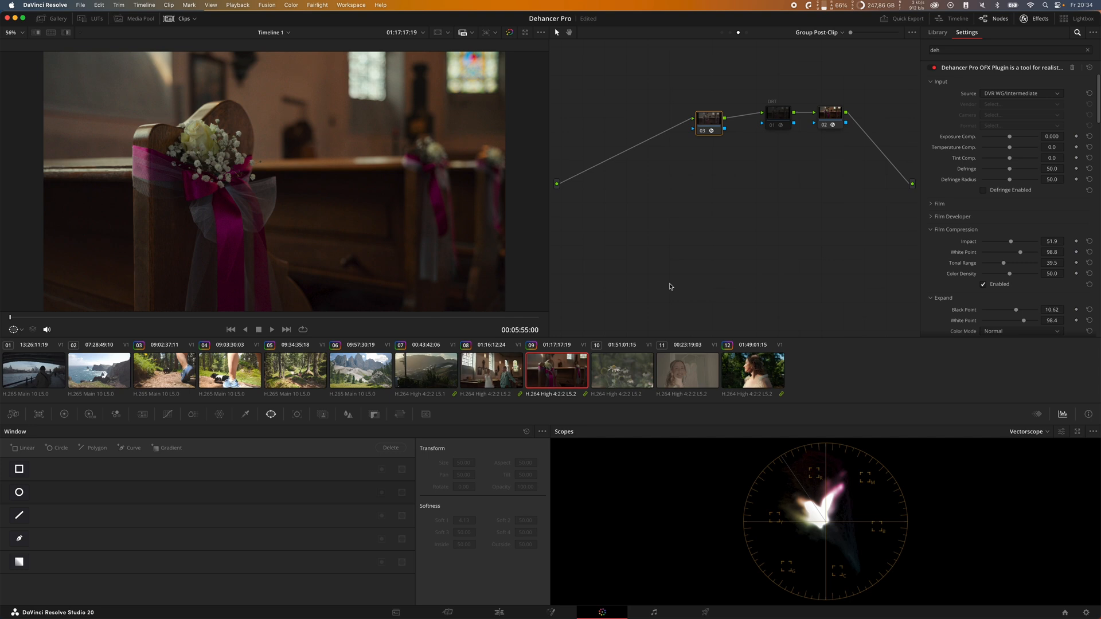
{"action": "left_click", "coordinate": [633, 366]}
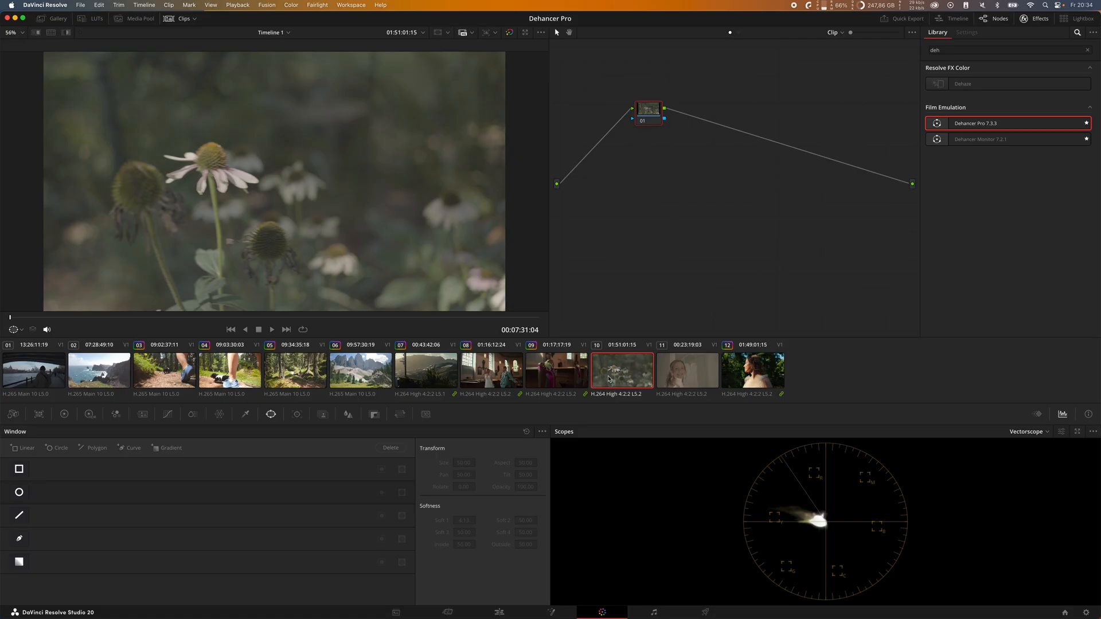
{"action": "left_click", "coordinate": [458, 375]}
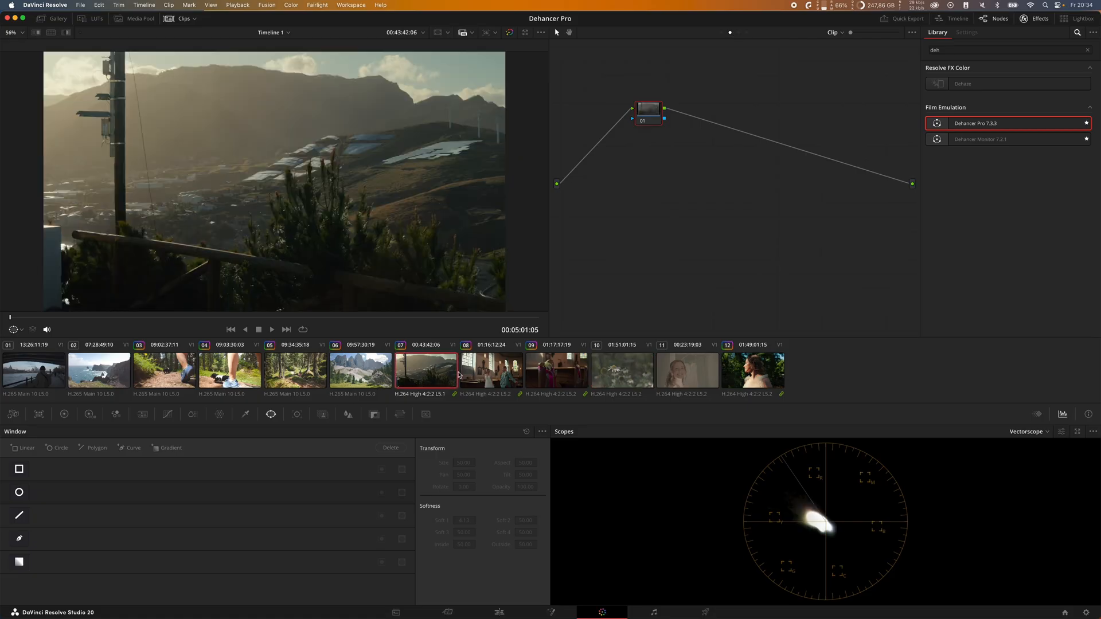
{"action": "left_click", "coordinate": [738, 33]}
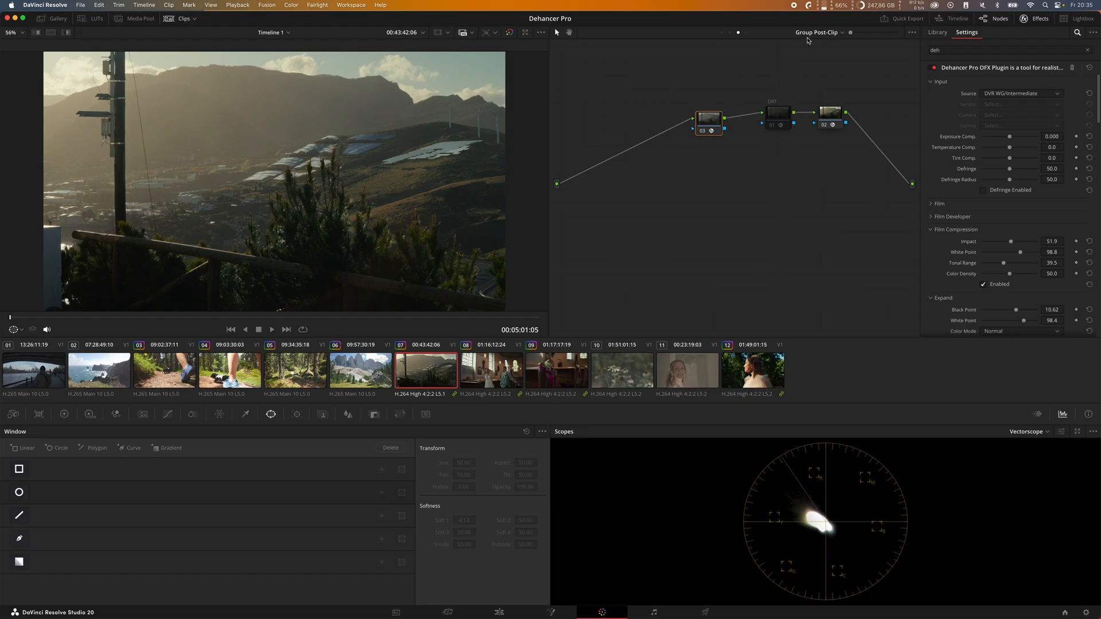
Step: Compare clip 07 with node 03 disabled and enabled
{"action": "key", "text": "ctrl+d"}
{"action": "key", "text": "ctrl+d"}
{"action": "key", "text": "ctrl+d"}
{"action": "key", "text": "ctrl+d"}
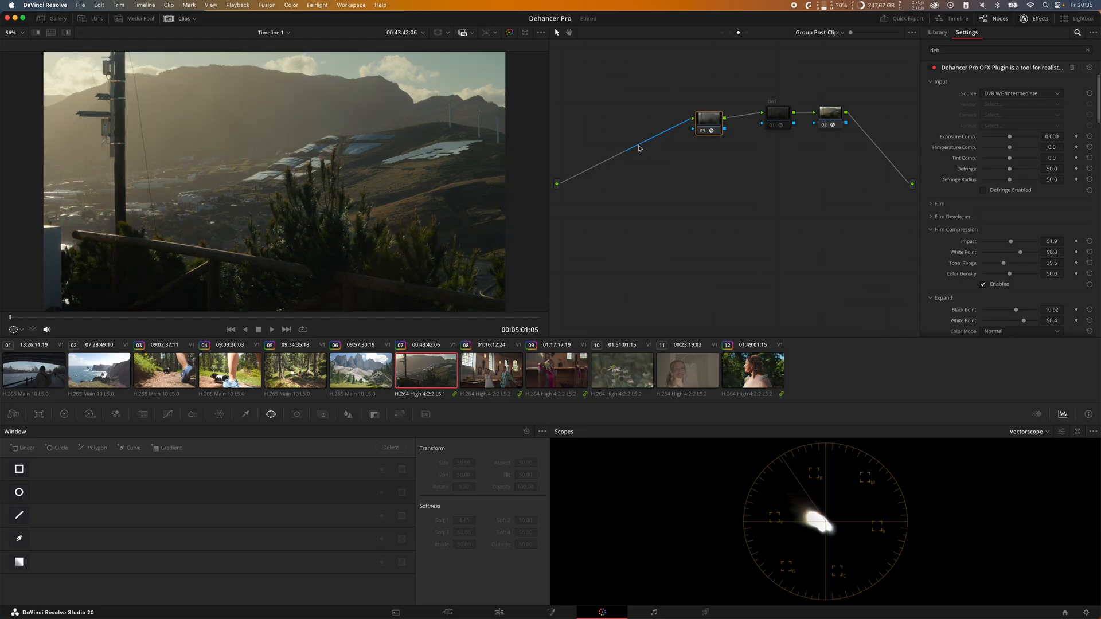
Step: Expand the Film Developer and Film sections and enable the Kodak Vision3 500T film profile
{"action": "scroll", "coordinate": [964, 154], "scroll_direction": "down", "scroll_amount": 5}
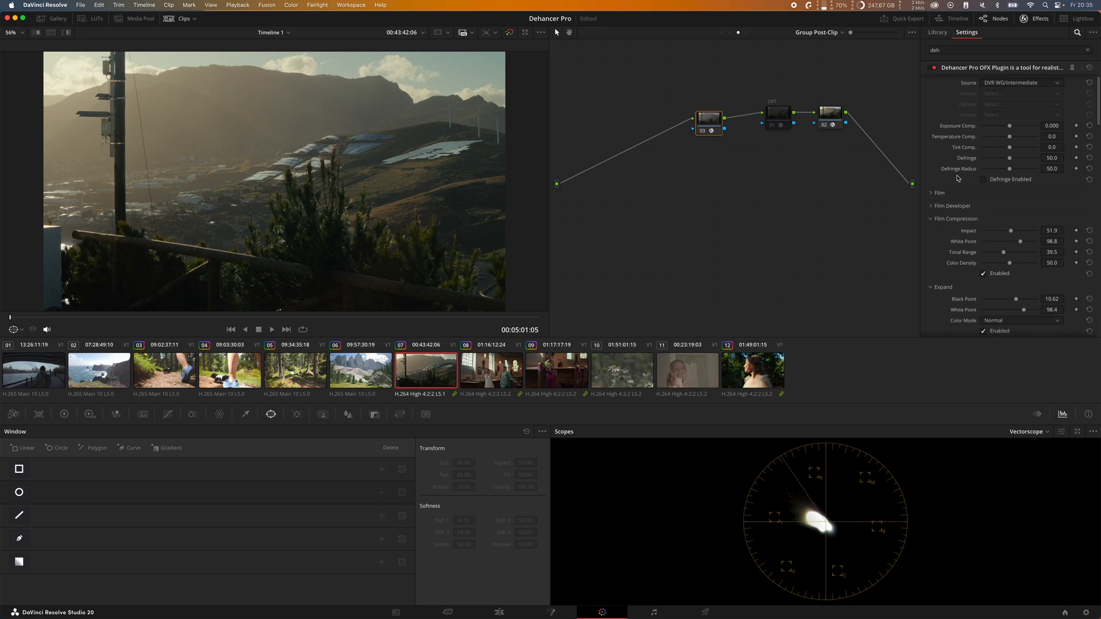
{"action": "scroll", "coordinate": [962, 177], "scroll_direction": "up", "scroll_amount": 2}
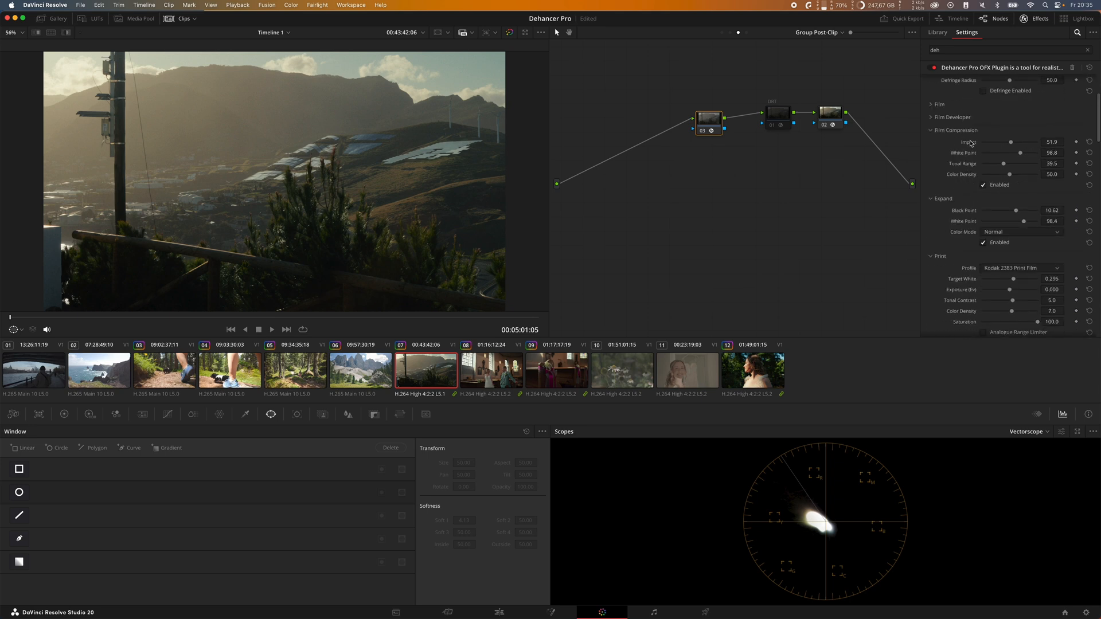
{"action": "scroll", "coordinate": [963, 141], "scroll_direction": "up", "scroll_amount": 3}
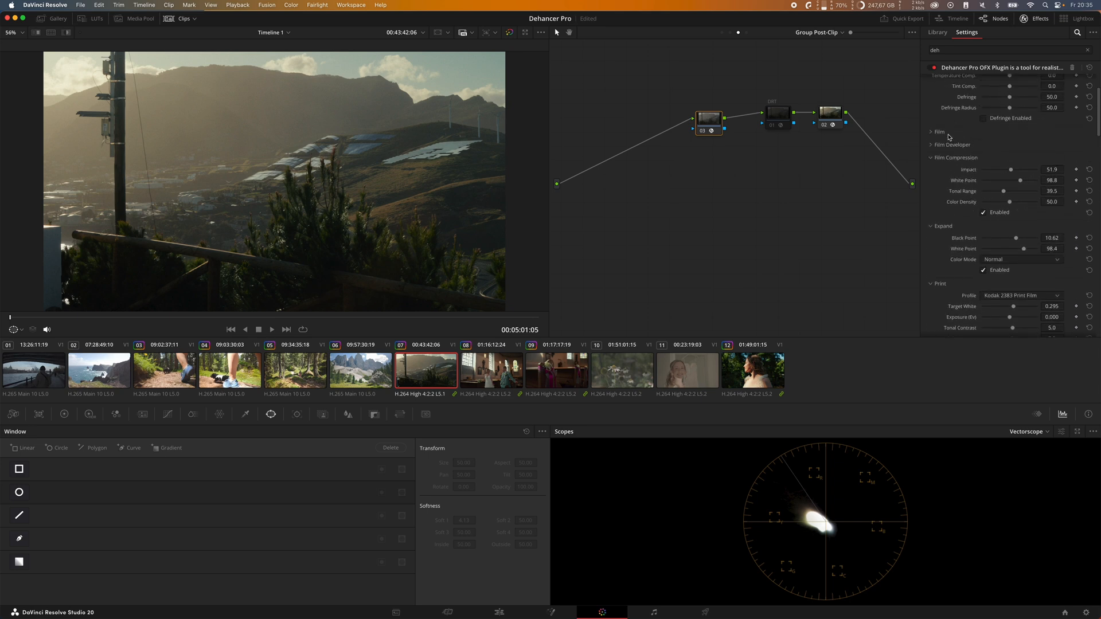
{"action": "left_click", "coordinate": [934, 146]}
{"action": "left_click", "coordinate": [941, 132]}
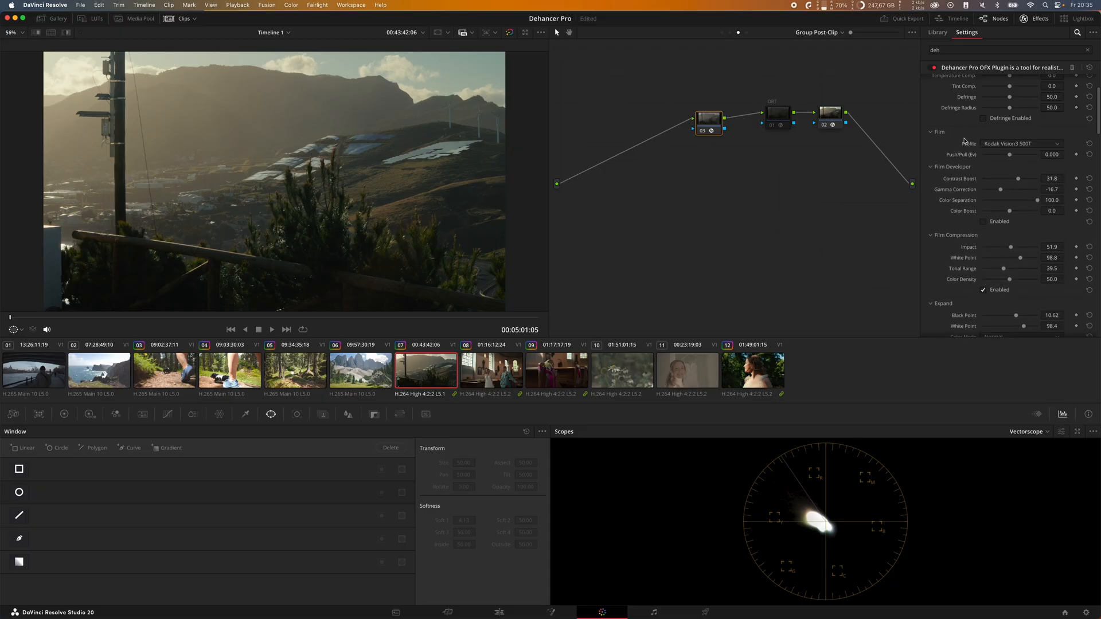
{"action": "left_click", "coordinate": [983, 165]}
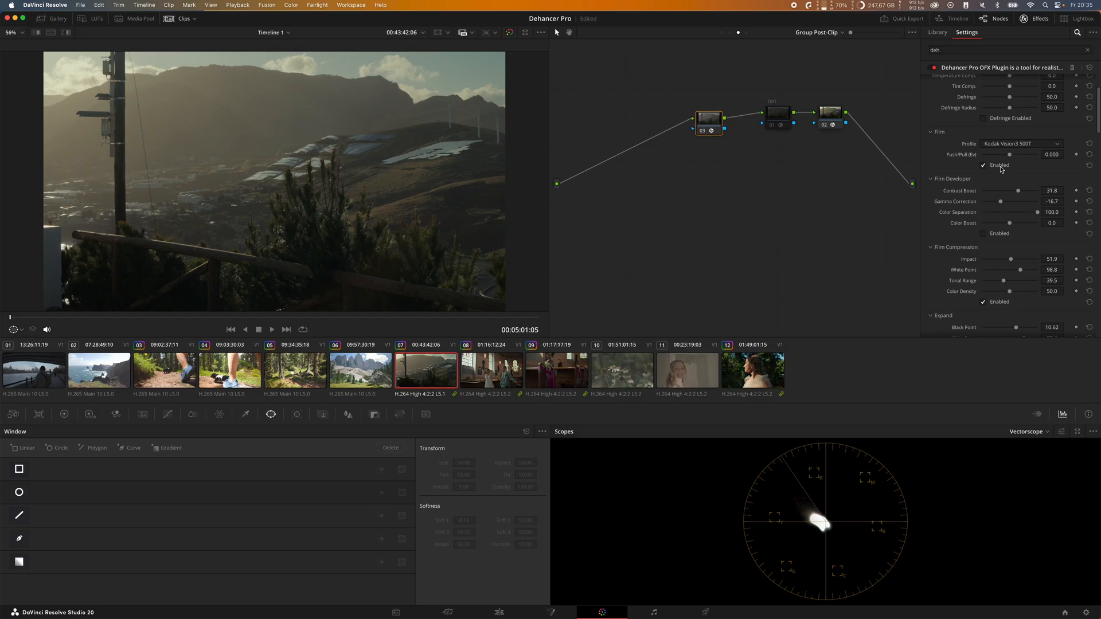
Step: Compare the landscape with the Film profile off and on and review the Film Compression, Expand and Print settings
{"action": "left_click", "coordinate": [1001, 166]}
{"action": "left_click", "coordinate": [1001, 167]}
{"action": "left_click", "coordinate": [1001, 167]}
{"action": "left_click", "coordinate": [1000, 167]}
{"action": "left_click", "coordinate": [1001, 166]}
{"action": "scroll", "coordinate": [1000, 190], "scroll_direction": "down", "scroll_amount": 5}
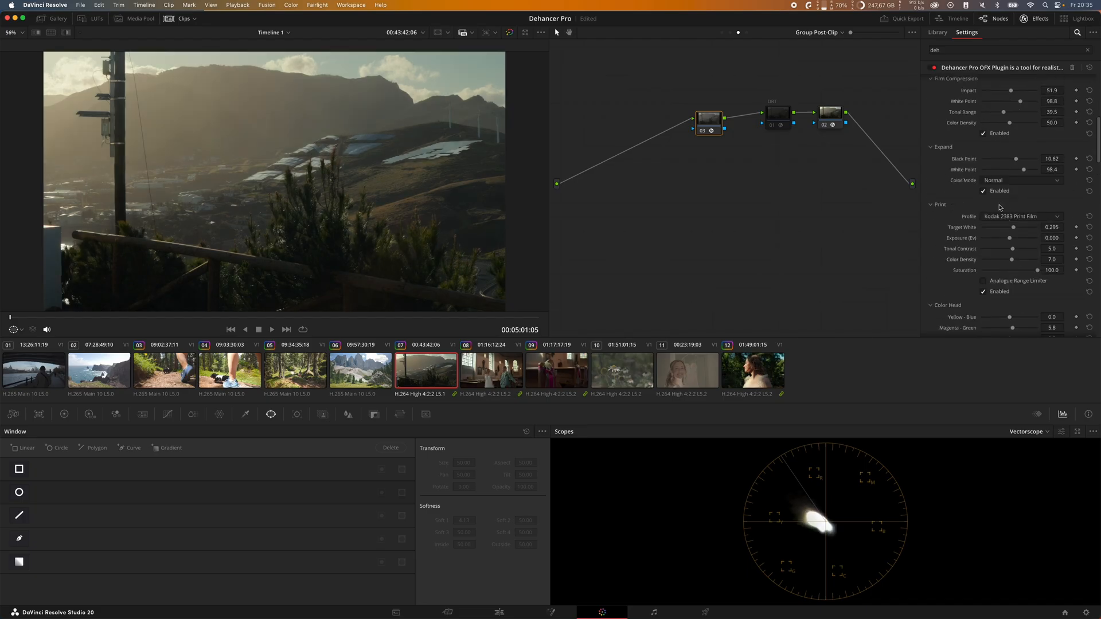
{"action": "scroll", "coordinate": [950, 237], "scroll_direction": "up", "scroll_amount": 1}
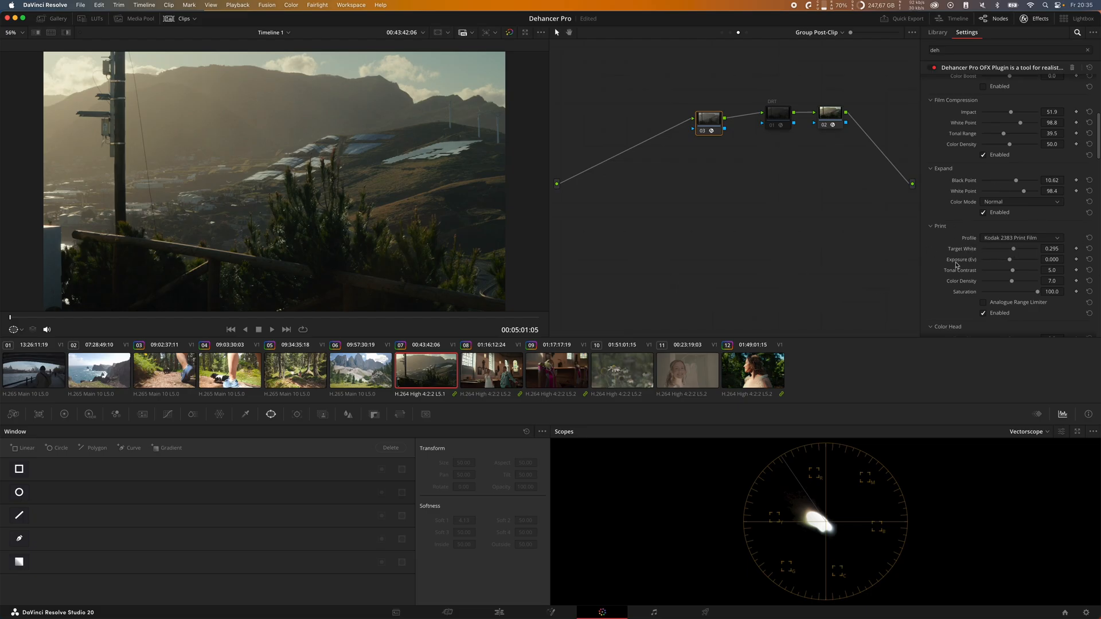
{"action": "scroll", "coordinate": [955, 274], "scroll_direction": "up", "scroll_amount": 3}
{"action": "scroll", "coordinate": [955, 276], "scroll_direction": "down", "scroll_amount": 8}
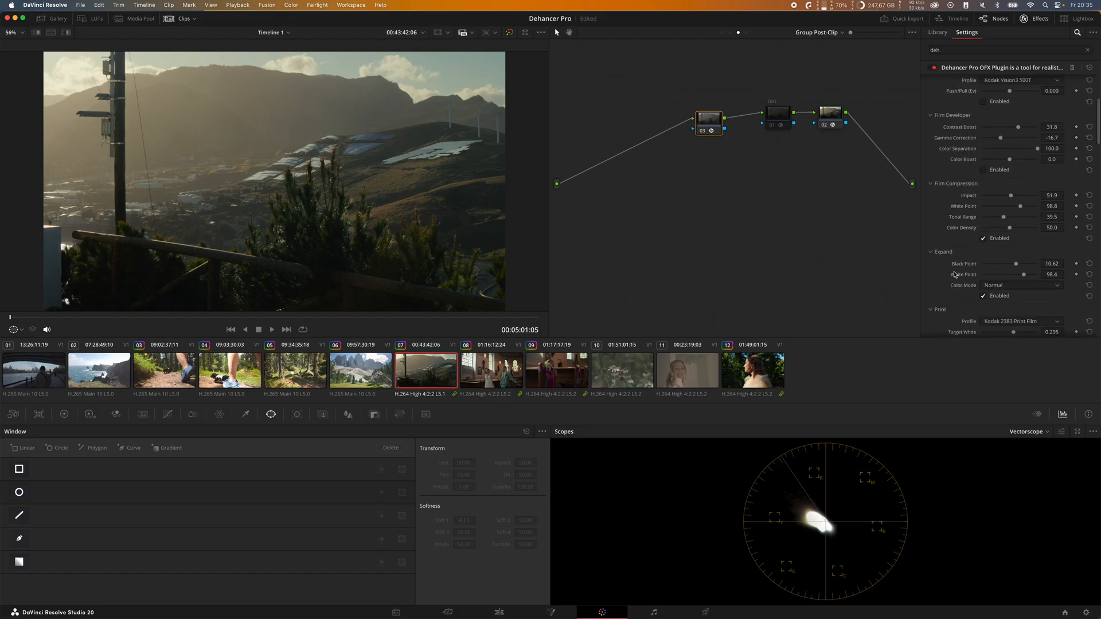
{"action": "scroll", "coordinate": [949, 258], "scroll_direction": "up", "scroll_amount": 5}
{"action": "scroll", "coordinate": [955, 256], "scroll_direction": "up", "scroll_amount": 4}
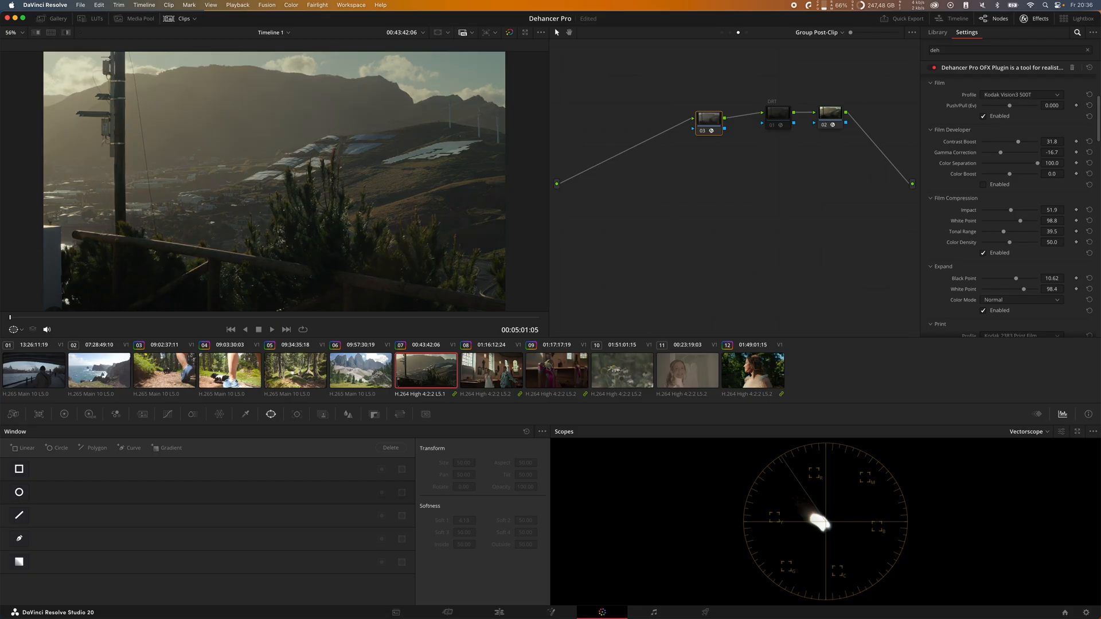
Step: Try the Kodak Vision3 250D, 200T and 500T film profiles on the landscape clip
{"action": "scroll", "coordinate": [1029, 128], "scroll_direction": "up", "scroll_amount": 1}
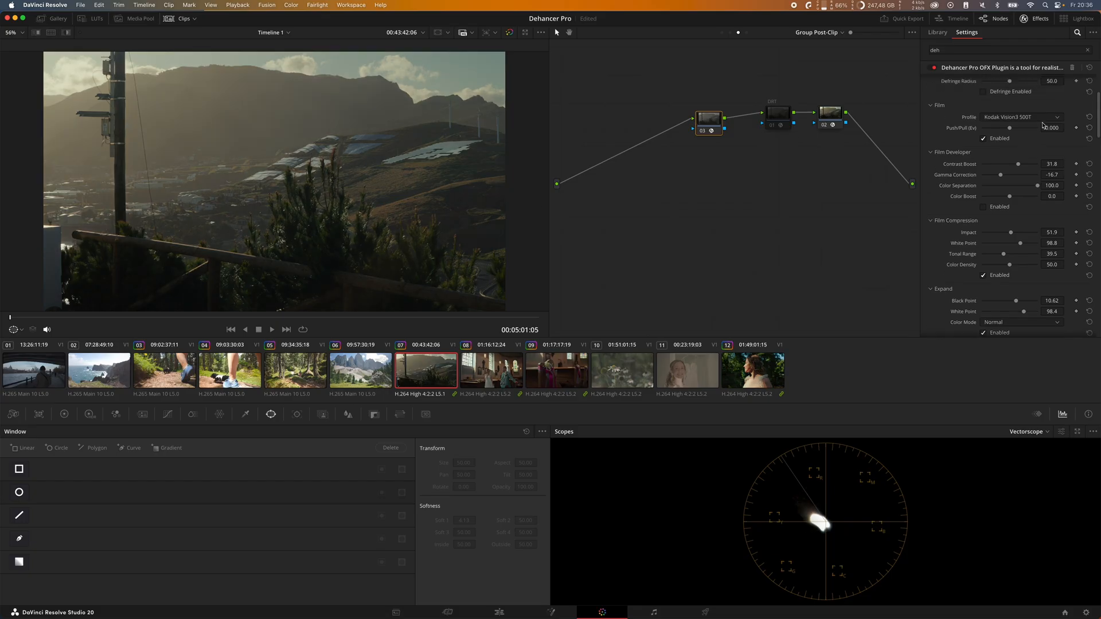
{"action": "left_click", "coordinate": [1023, 117]}
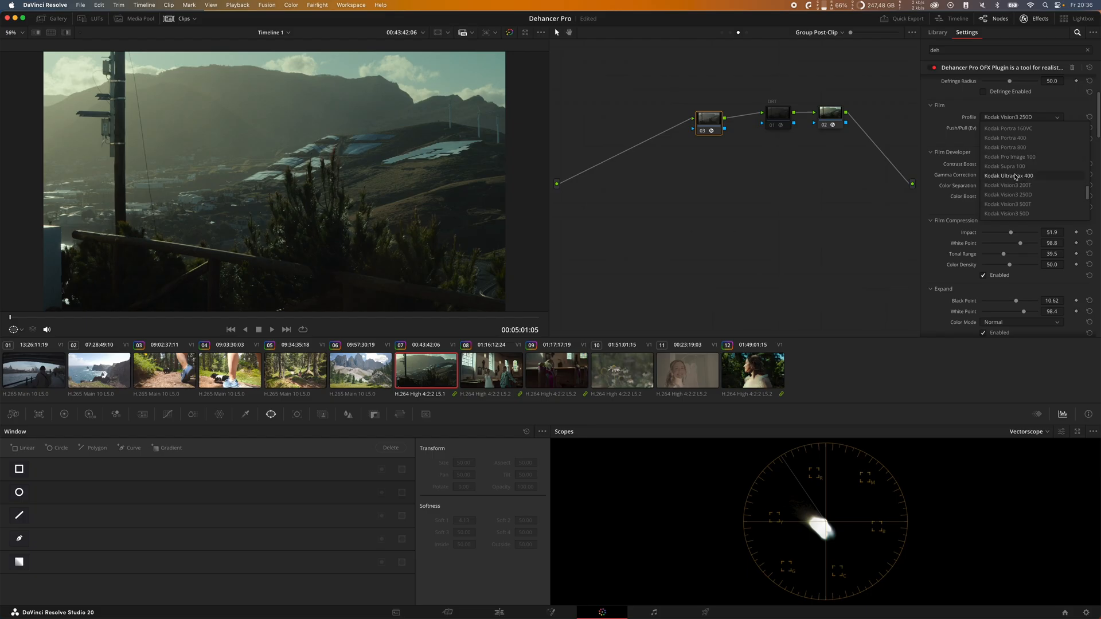
{"action": "scroll", "coordinate": [1026, 172], "scroll_direction": "down", "scroll_amount": 1}
{"action": "left_click", "coordinate": [1035, 175]}
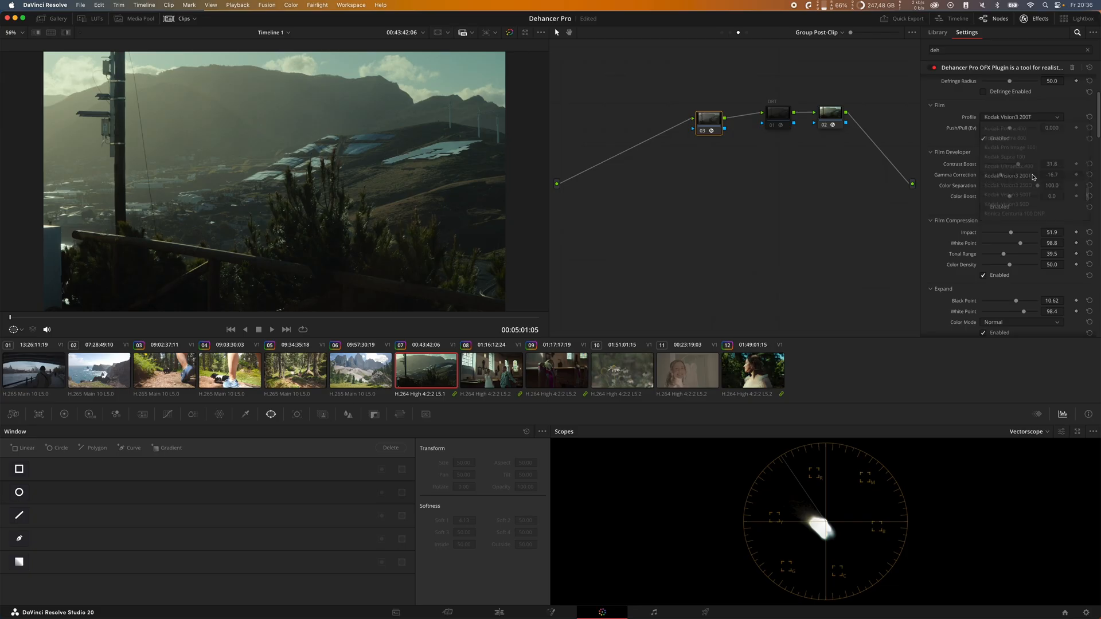
{"action": "left_click", "coordinate": [1037, 195]}
{"action": "left_click", "coordinate": [1044, 118]}
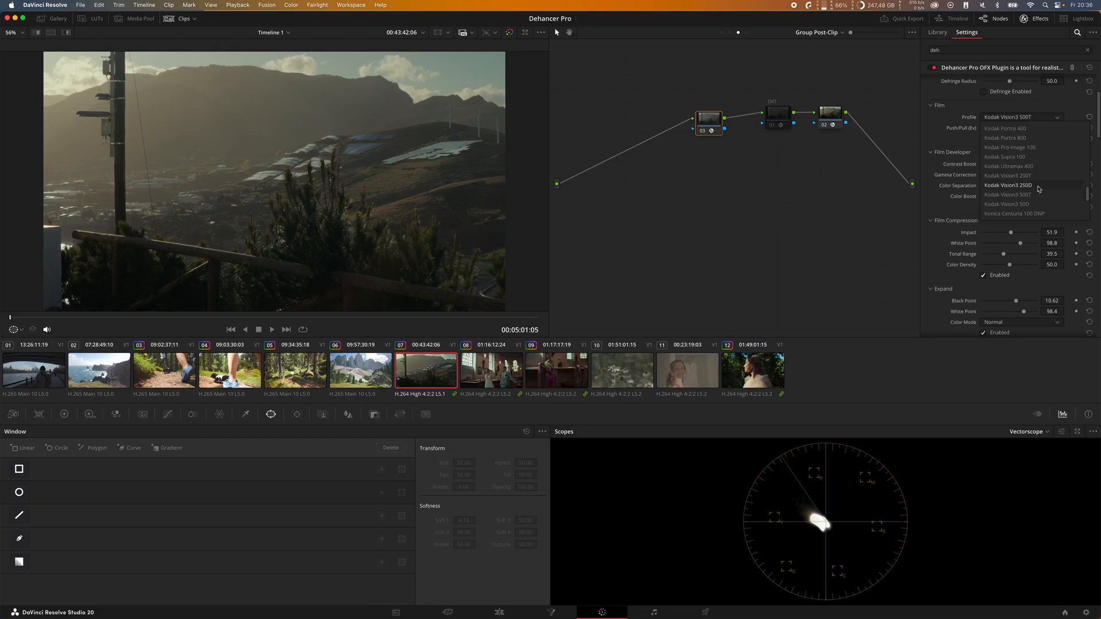
{"action": "left_click", "coordinate": [1038, 195]}
Step: Try the Kodak Vision3 200T, 250D and 50D film profiles in turn
{"action": "left_click", "coordinate": [1033, 116]}
{"action": "left_click", "coordinate": [1039, 176]}
{"action": "left_click", "coordinate": [1035, 120]}
{"action": "left_click", "coordinate": [1038, 186]}
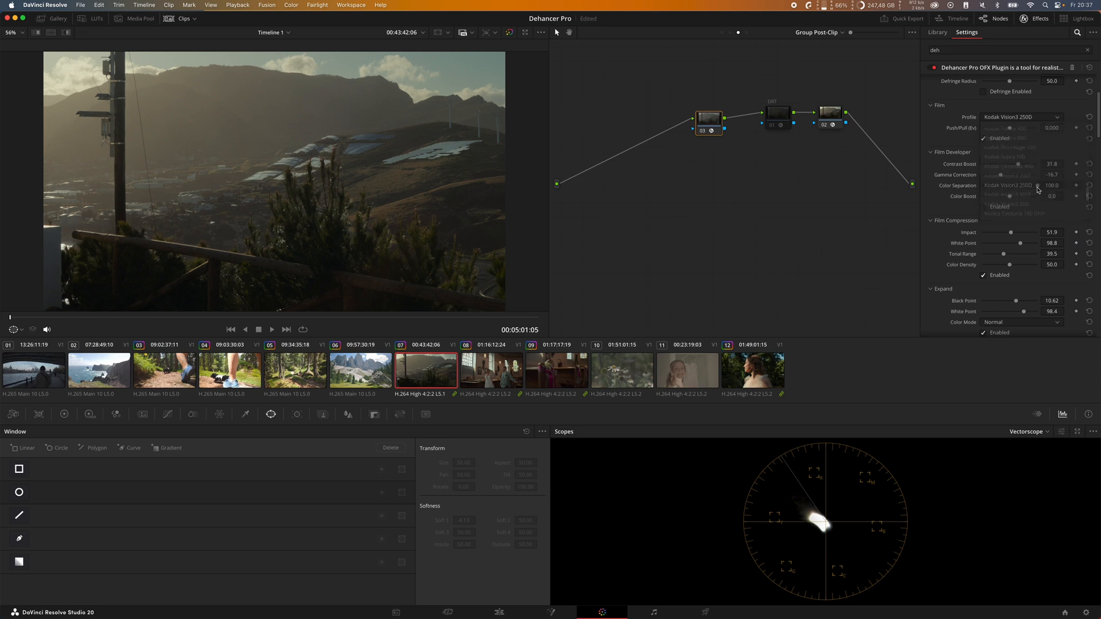
{"action": "left_click", "coordinate": [1035, 118]}
{"action": "left_click", "coordinate": [1032, 204]}
Step: Alternate between the Kodak Vision3 250D and 50D film profiles and switch to Kodak Vision3 200T
{"action": "left_click", "coordinate": [1030, 118]}
{"action": "left_click", "coordinate": [1030, 185]}
{"action": "left_click", "coordinate": [1031, 118]}
{"action": "left_click", "coordinate": [1030, 205]}
{"action": "left_click", "coordinate": [1032, 118]}
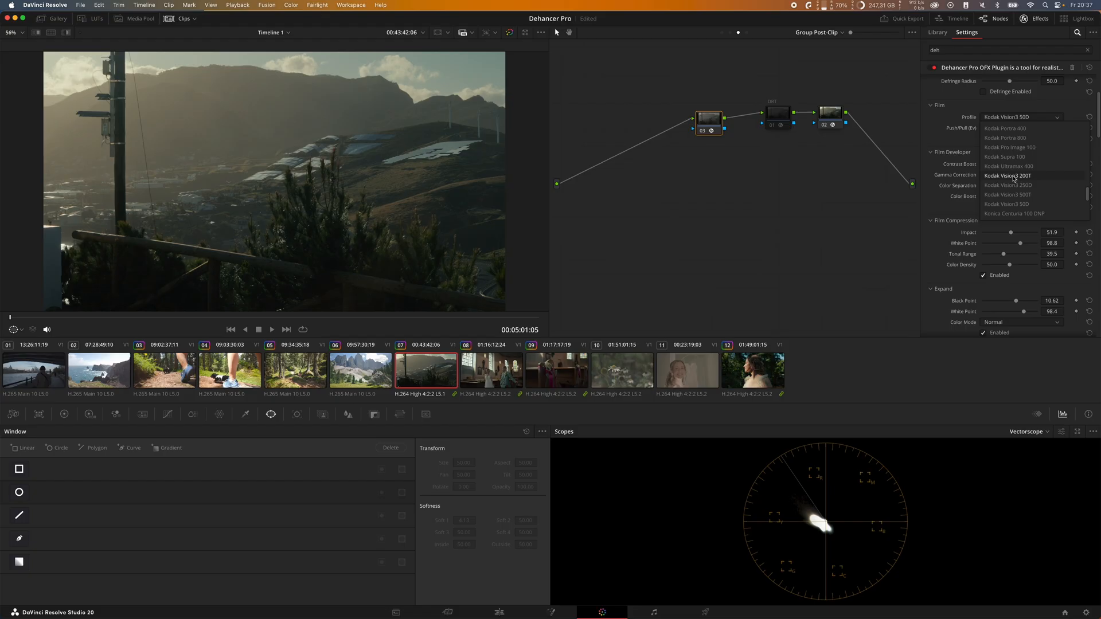
{"action": "left_click", "coordinate": [1030, 185]}
{"action": "left_click", "coordinate": [1030, 119]}
{"action": "left_click", "coordinate": [1031, 186]}
{"action": "left_click", "coordinate": [1031, 117]}
{"action": "left_click", "coordinate": [1031, 204]}
{"action": "left_click", "coordinate": [1032, 118]}
Step: Browse the available film stock profiles, from Adox and Agfa through Fujicolor and Kodak
{"action": "left_click", "coordinate": [1035, 119]}
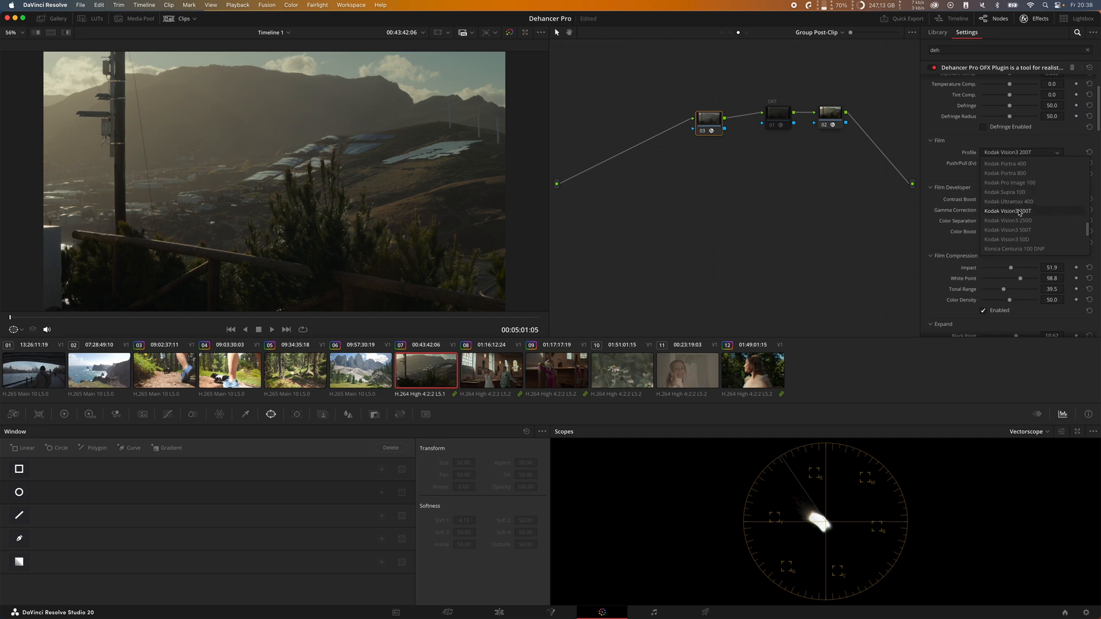
{"action": "scroll", "coordinate": [1026, 213], "scroll_direction": "up", "scroll_amount": 4}
{"action": "scroll", "coordinate": [1034, 213], "scroll_direction": "down", "scroll_amount": 1}
{"action": "scroll", "coordinate": [1032, 204], "scroll_direction": "down", "scroll_amount": 5}
{"action": "scroll", "coordinate": [1030, 192], "scroll_direction": "up", "scroll_amount": 10}
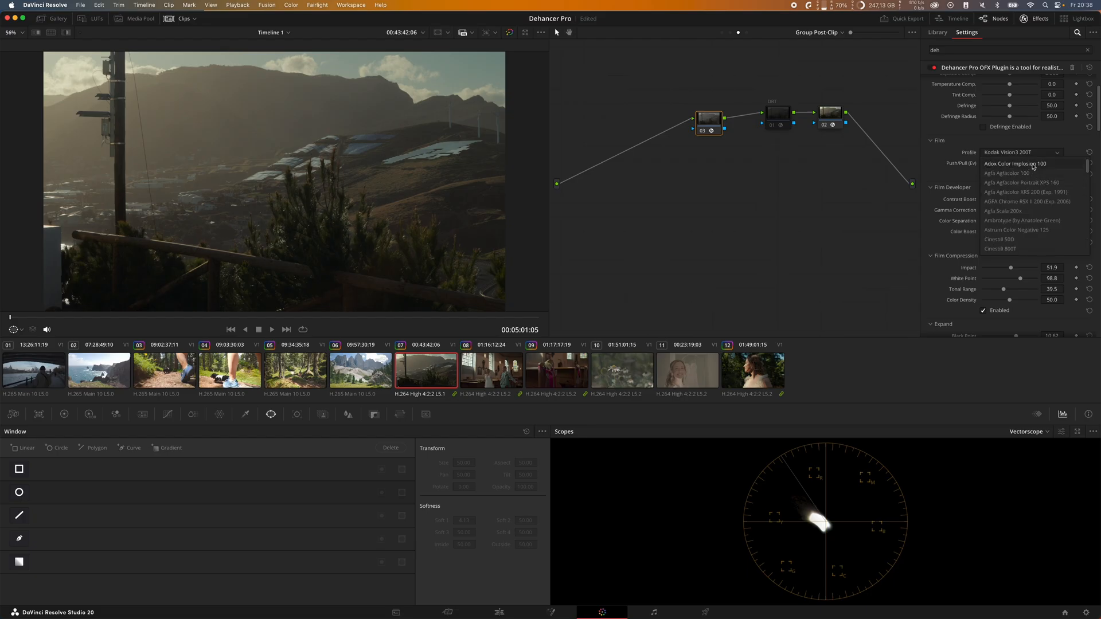
{"action": "scroll", "coordinate": [1032, 193], "scroll_direction": "down", "scroll_amount": 10}
{"action": "scroll", "coordinate": [1032, 193], "scroll_direction": "up", "scroll_amount": 10}
{"action": "scroll", "coordinate": [1036, 196], "scroll_direction": "down", "scroll_amount": 3}
{"action": "scroll", "coordinate": [1043, 202], "scroll_direction": "down", "scroll_amount": 5}
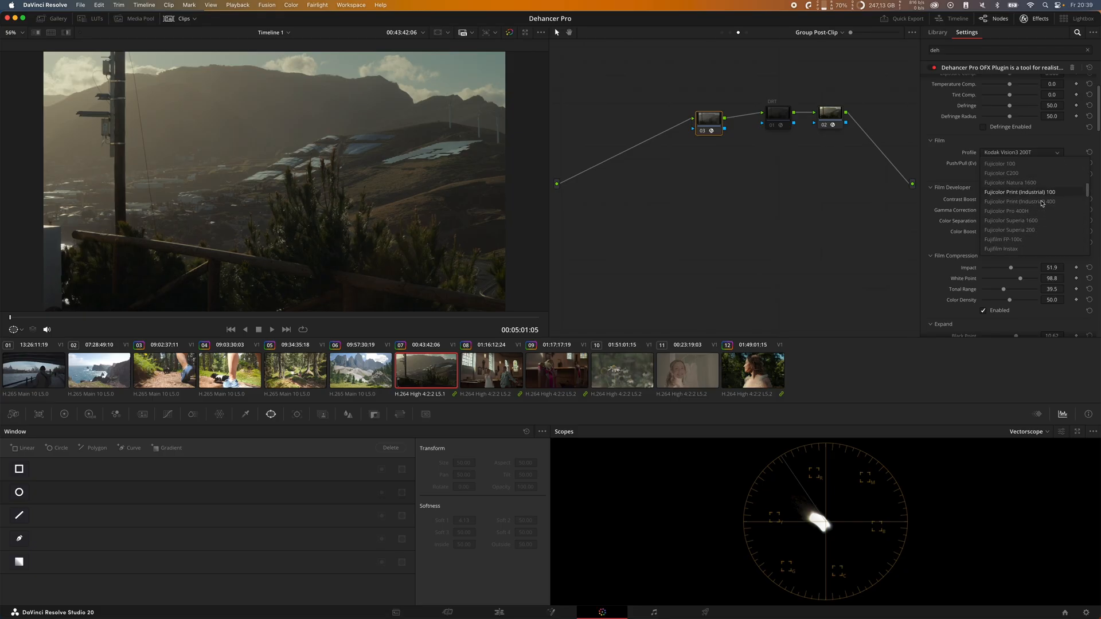
Step: Try the Kodak Portra 160NC film profile on the landscape clip
{"action": "scroll", "coordinate": [1042, 203], "scroll_direction": "up", "scroll_amount": 3}
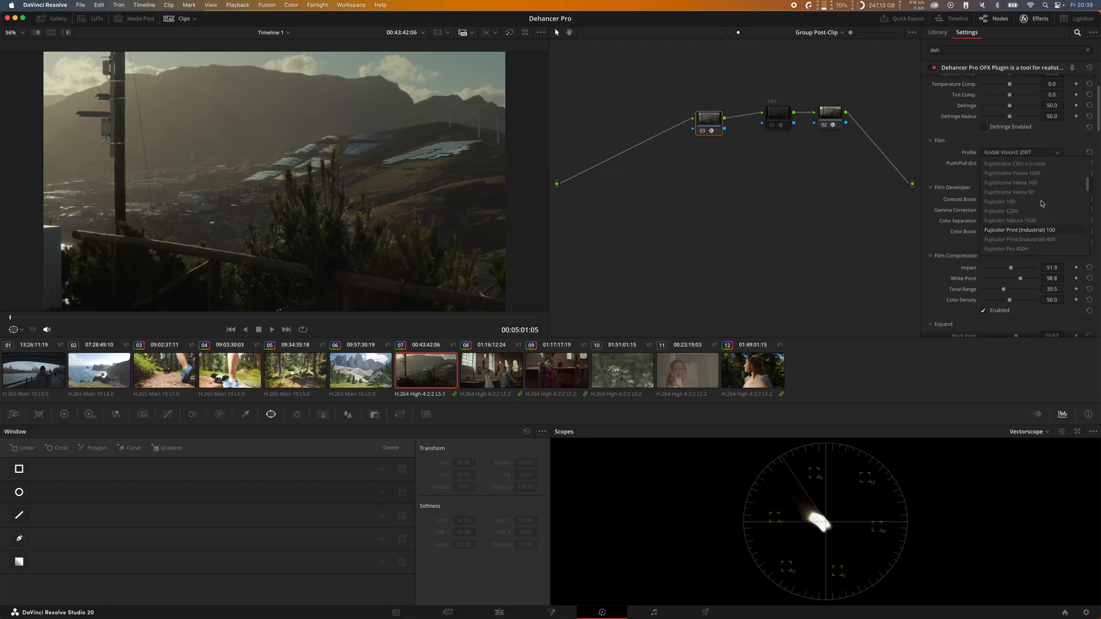
{"action": "scroll", "coordinate": [1043, 204], "scroll_direction": "down", "scroll_amount": 5}
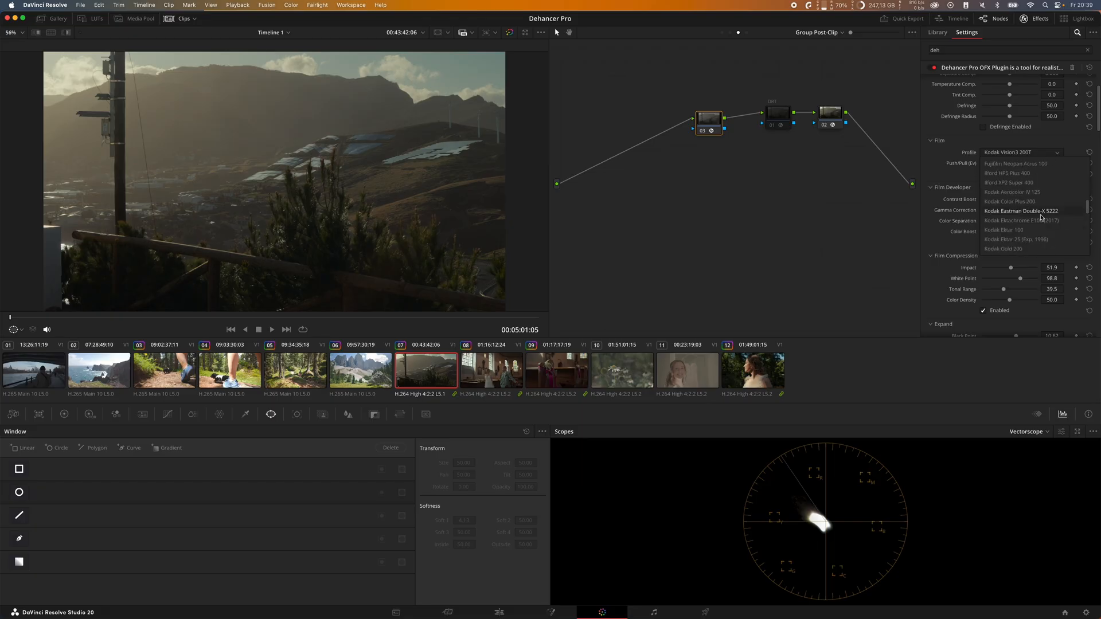
{"action": "scroll", "coordinate": [1044, 240], "scroll_direction": "down", "scroll_amount": 2}
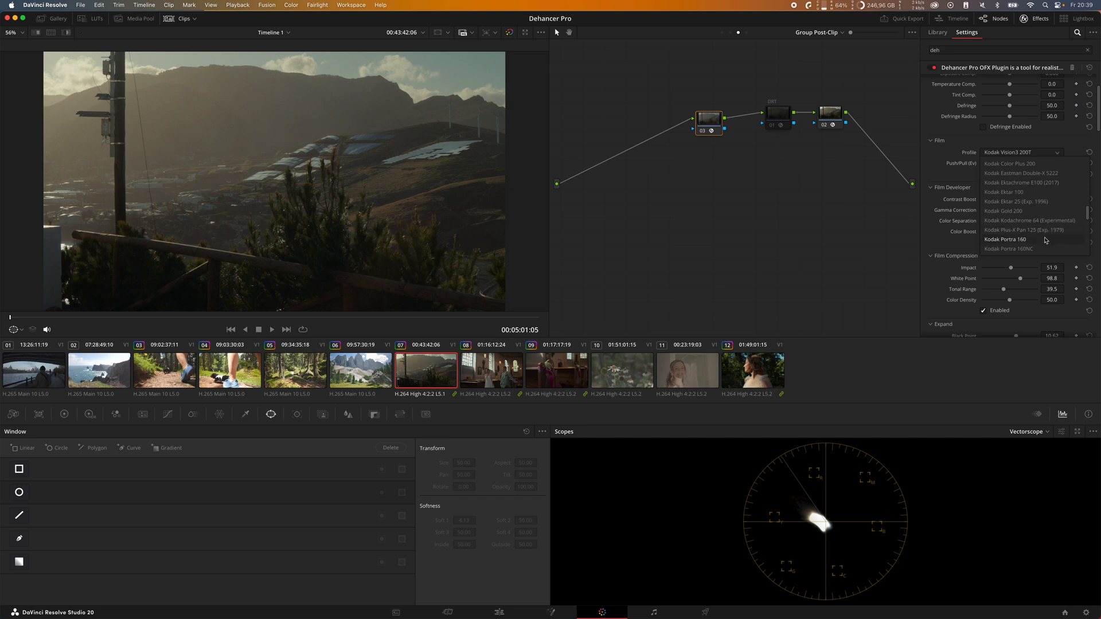
{"action": "left_click", "coordinate": [1044, 248]}
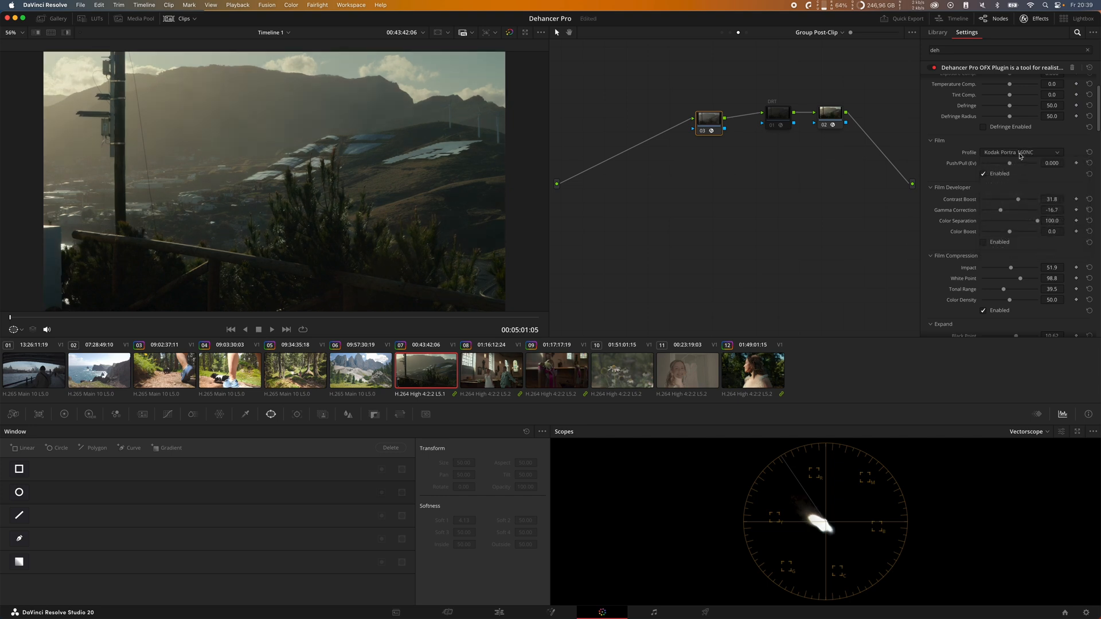
Step: Try the Fuji Eterna Vivid 500 (Exp. 2013) film profile on the landscape clip
{"action": "left_click", "coordinate": [1042, 152]}
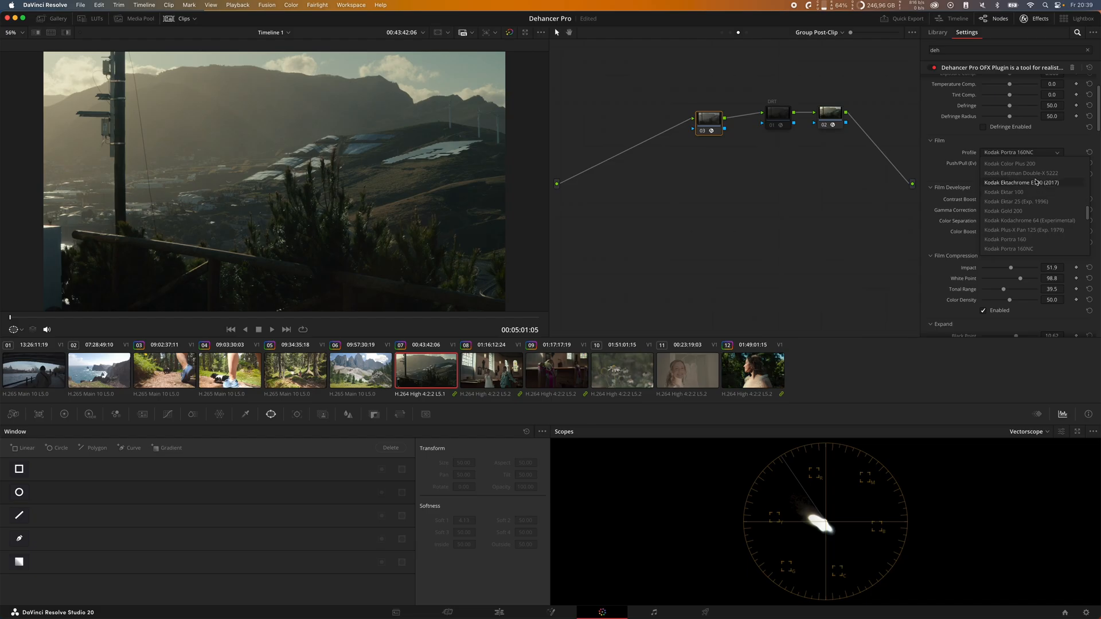
{"action": "scroll", "coordinate": [1041, 189], "scroll_direction": "down", "scroll_amount": 5}
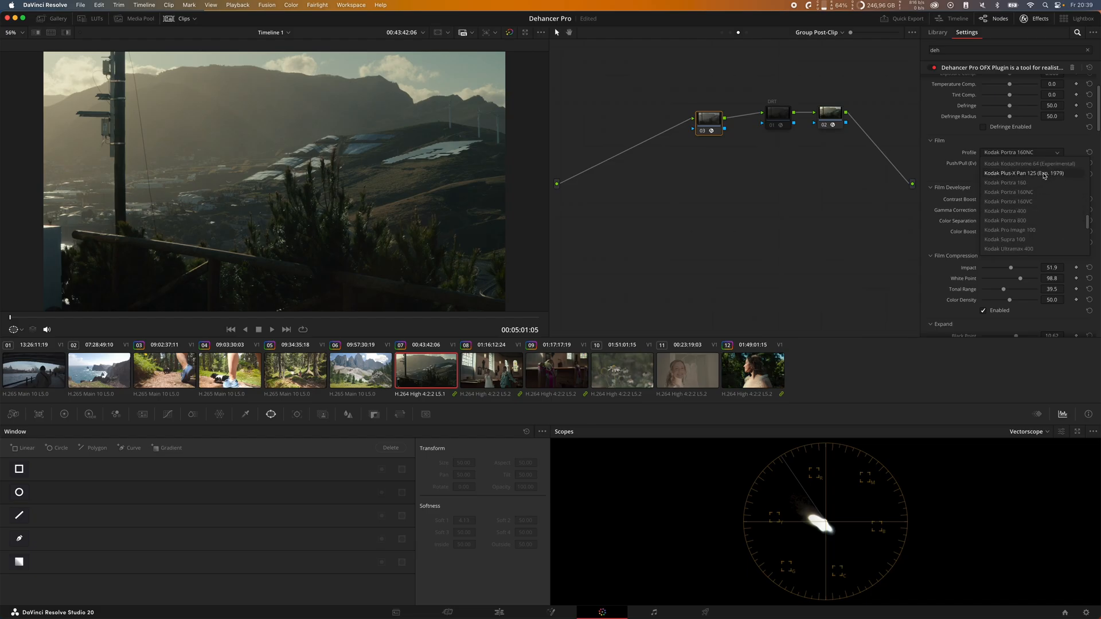
{"action": "scroll", "coordinate": [1041, 201], "scroll_direction": "down", "scroll_amount": 5}
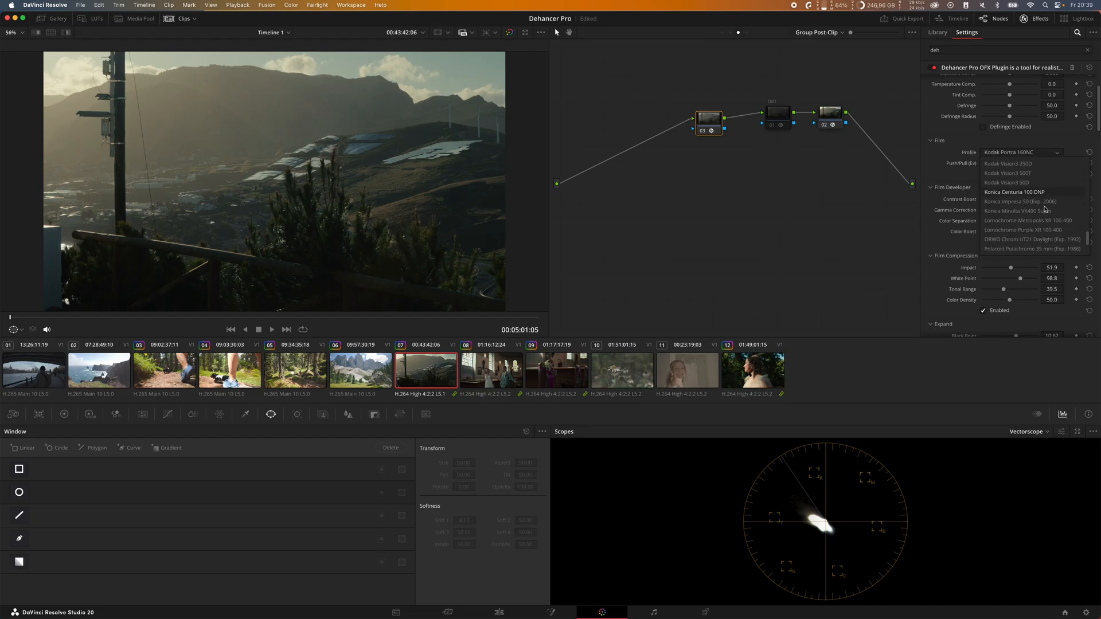
{"action": "scroll", "coordinate": [1043, 204], "scroll_direction": "up", "scroll_amount": 10}
{"action": "left_click", "coordinate": [1042, 193]}
Step: Try the expired 1991 Agfacolor film profile, and settle on Kodak Vision3 50D
{"action": "left_click", "coordinate": [1034, 153]}
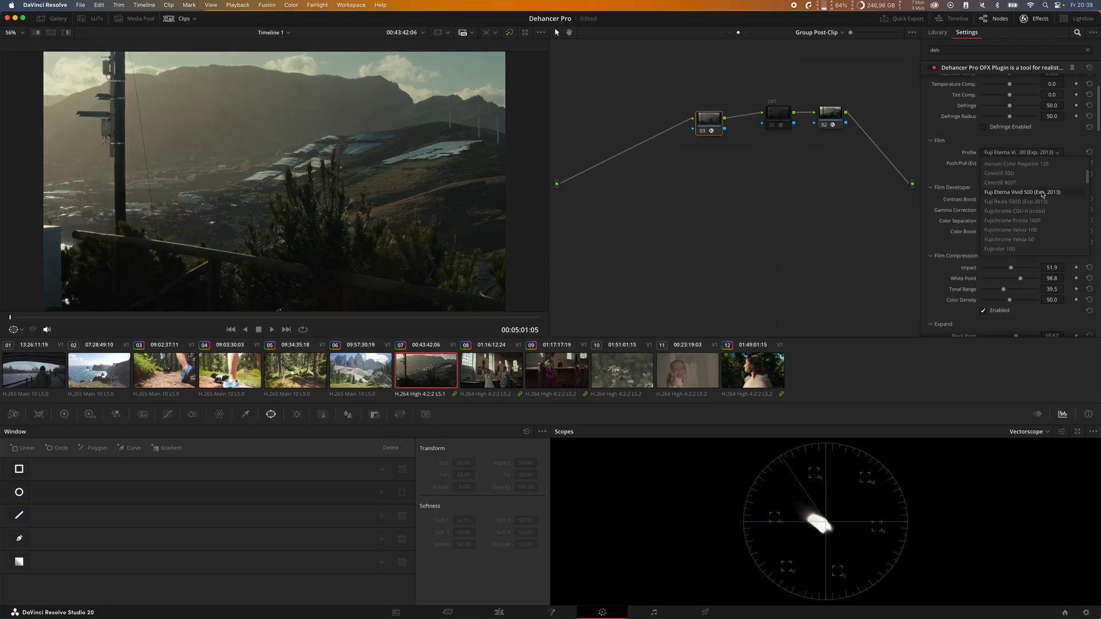
{"action": "scroll", "coordinate": [1052, 201], "scroll_direction": "down", "scroll_amount": 3}
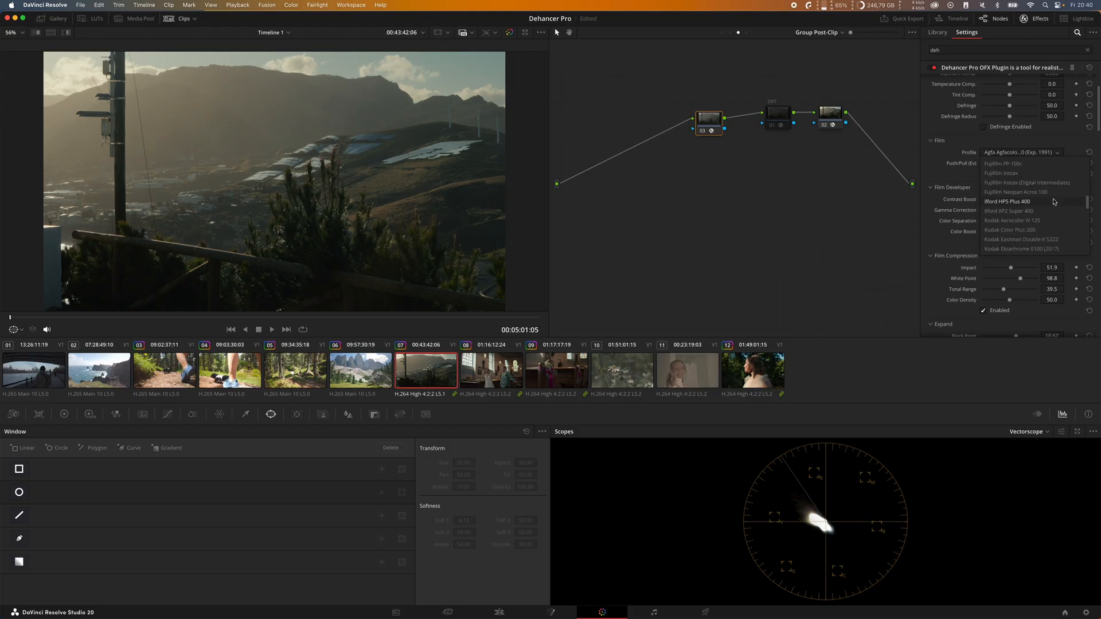
{"action": "scroll", "coordinate": [1053, 206], "scroll_direction": "down", "scroll_amount": 6}
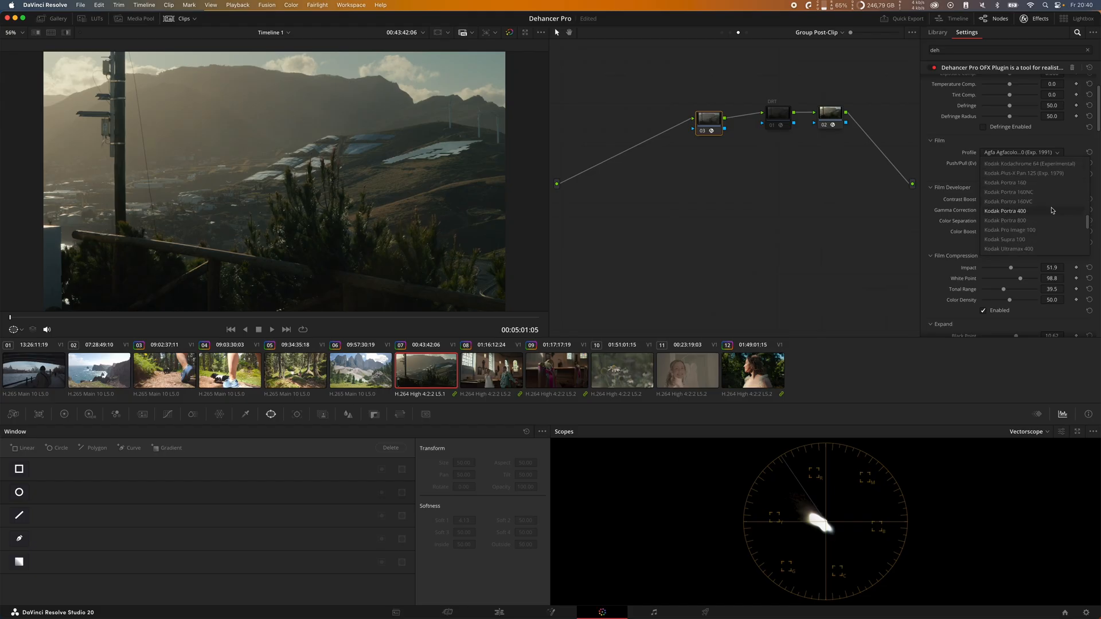
{"action": "left_click", "coordinate": [1030, 174]}
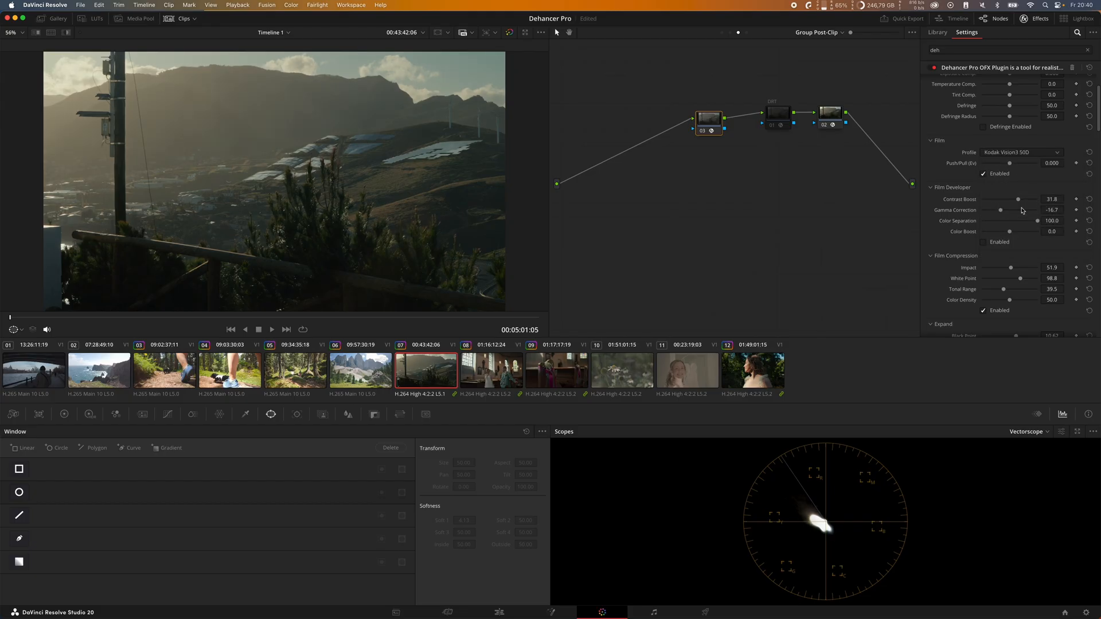
Step: Try the Fujifilm 3513 Print film print profile and check it on the church wedding clip before returning to the landscape
{"action": "scroll", "coordinate": [1023, 212], "scroll_direction": "down", "scroll_amount": 4}
{"action": "left_click", "coordinate": [1015, 275]}
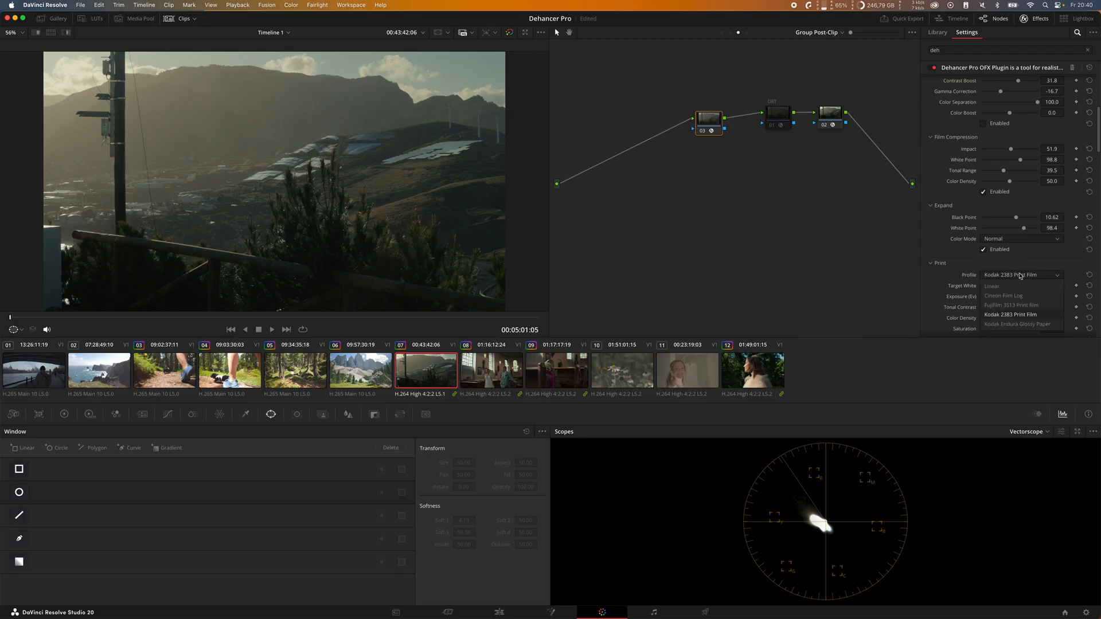
{"action": "left_click", "coordinate": [1011, 305]}
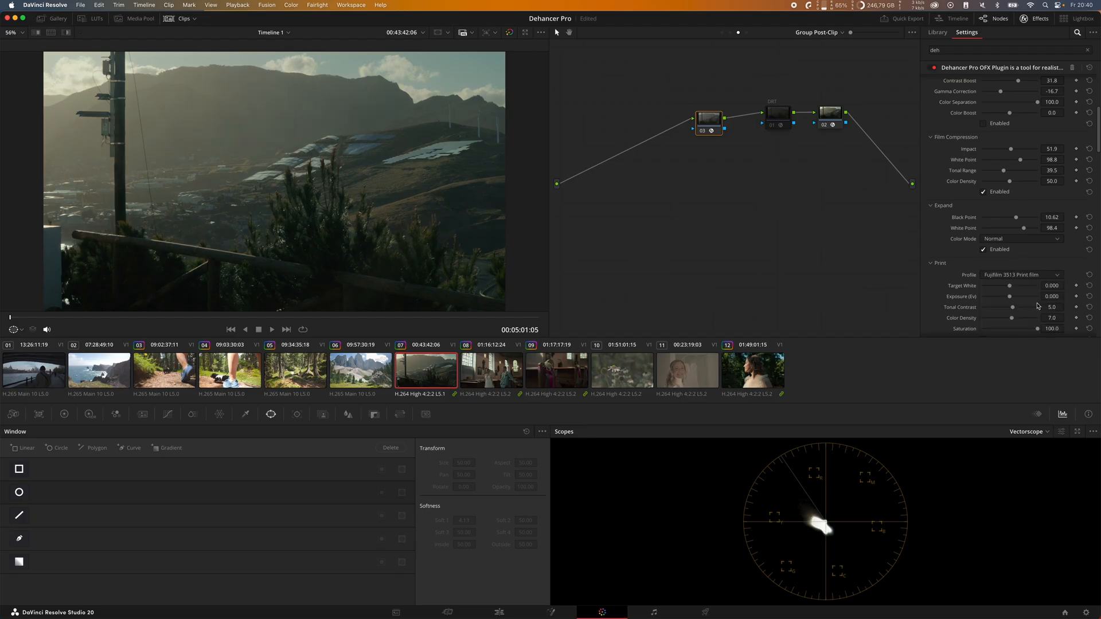
{"action": "left_click", "coordinate": [500, 378]}
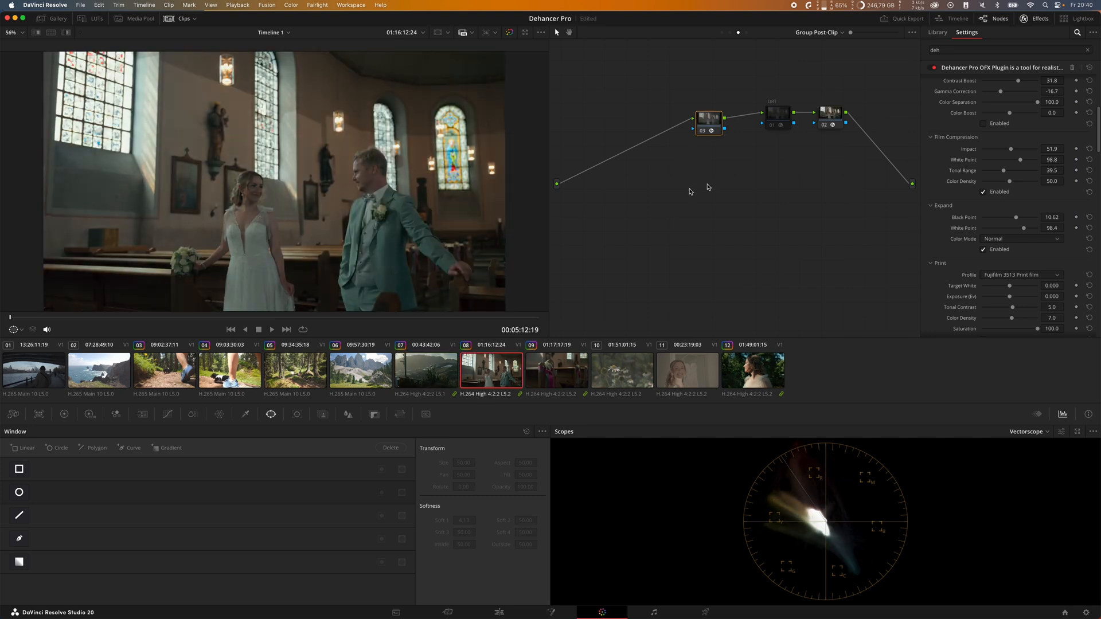
{"action": "left_click", "coordinate": [406, 398]}
Step: Set the landscape clip's print profile back to Kodak 2383 Print Film
{"action": "scroll", "coordinate": [1023, 271], "scroll_direction": "down", "scroll_amount": 1}
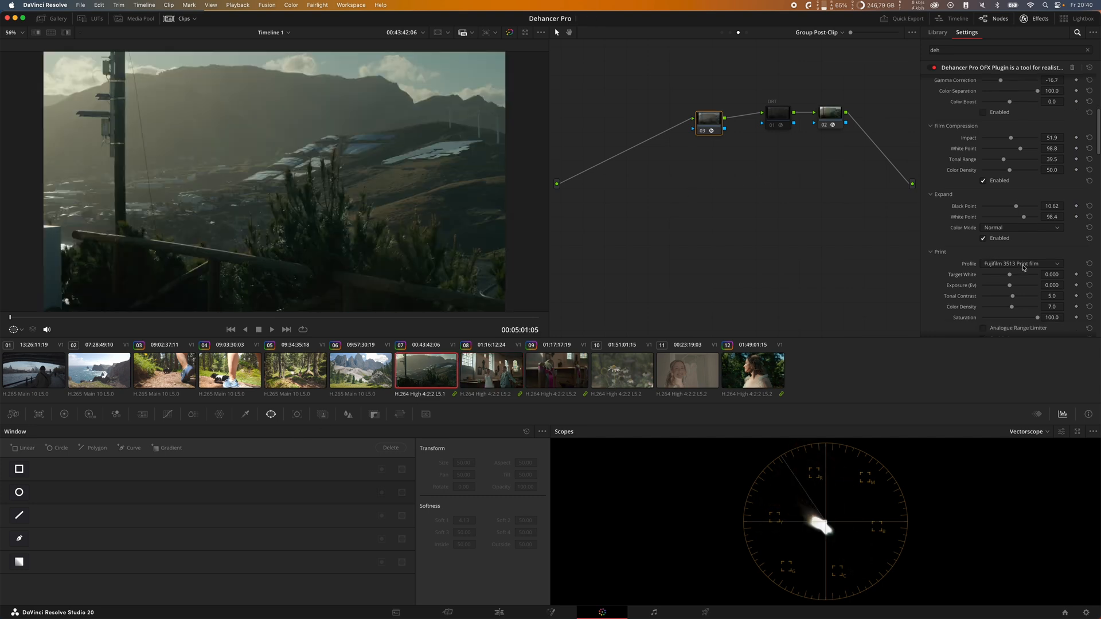
{"action": "left_click", "coordinate": [1024, 267]}
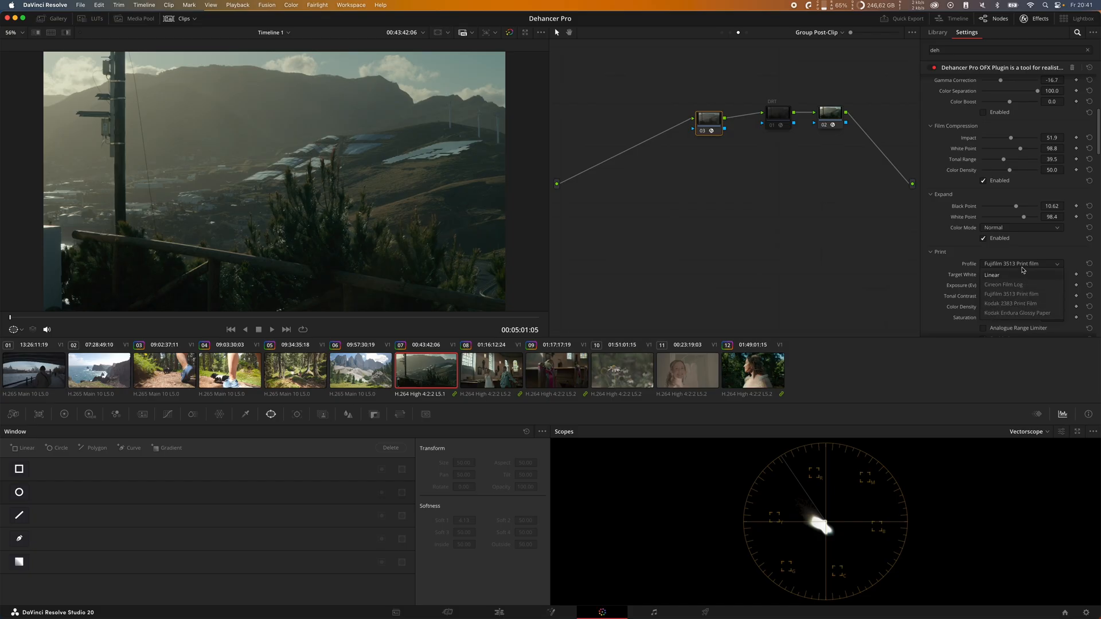
{"action": "left_click", "coordinate": [1042, 304]}
{"action": "scroll", "coordinate": [1004, 261], "scroll_direction": "up", "scroll_amount": 3}
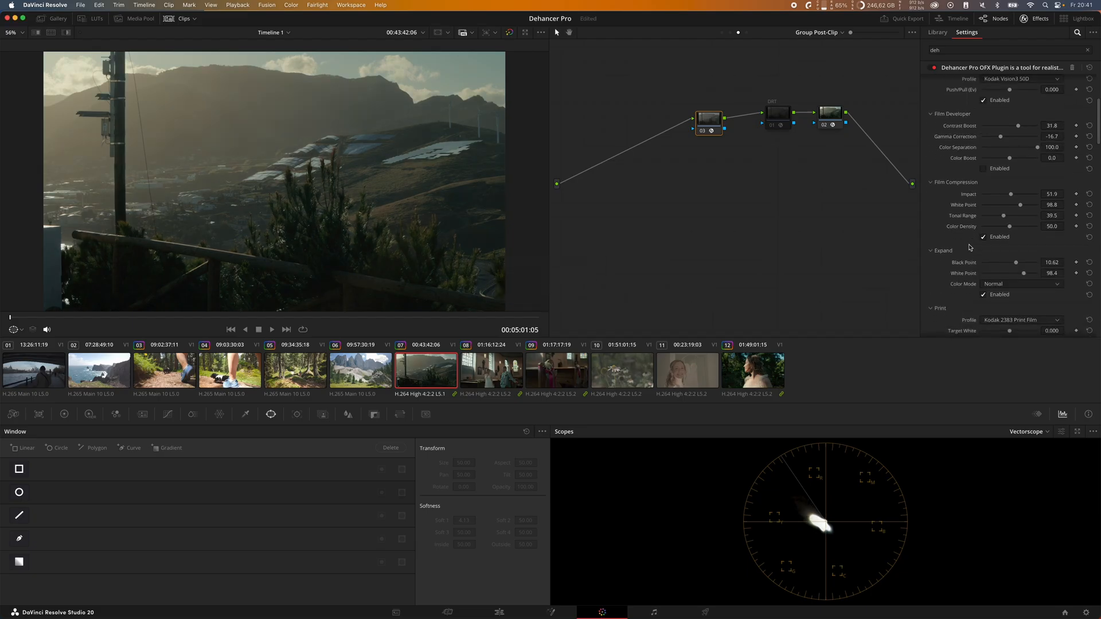
{"action": "scroll", "coordinate": [969, 248], "scroll_direction": "up", "scroll_amount": 1}
{"action": "scroll", "coordinate": [967, 250], "scroll_direction": "up", "scroll_amount": 7}
{"action": "scroll", "coordinate": [955, 187], "scroll_direction": "up", "scroll_amount": 1}
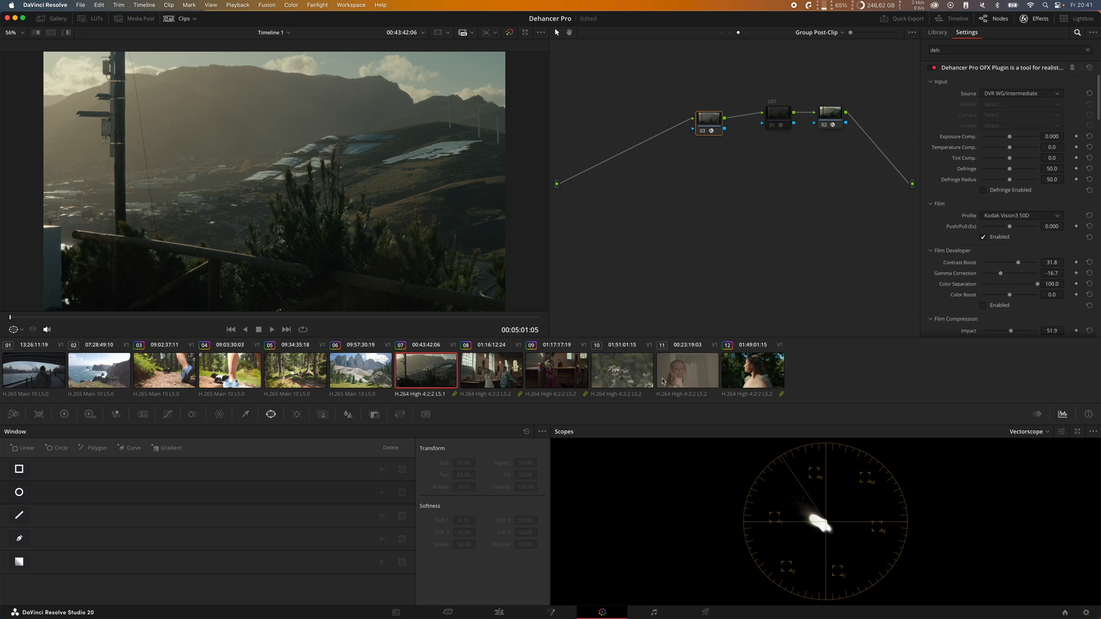
Step: In the Group Post-Clip graph of the sunlit woman's clip, toggle the Dehancer node to compare and disable the Film section
{"action": "left_click", "coordinate": [674, 384]}
{"action": "left_click", "coordinate": [775, 369]}
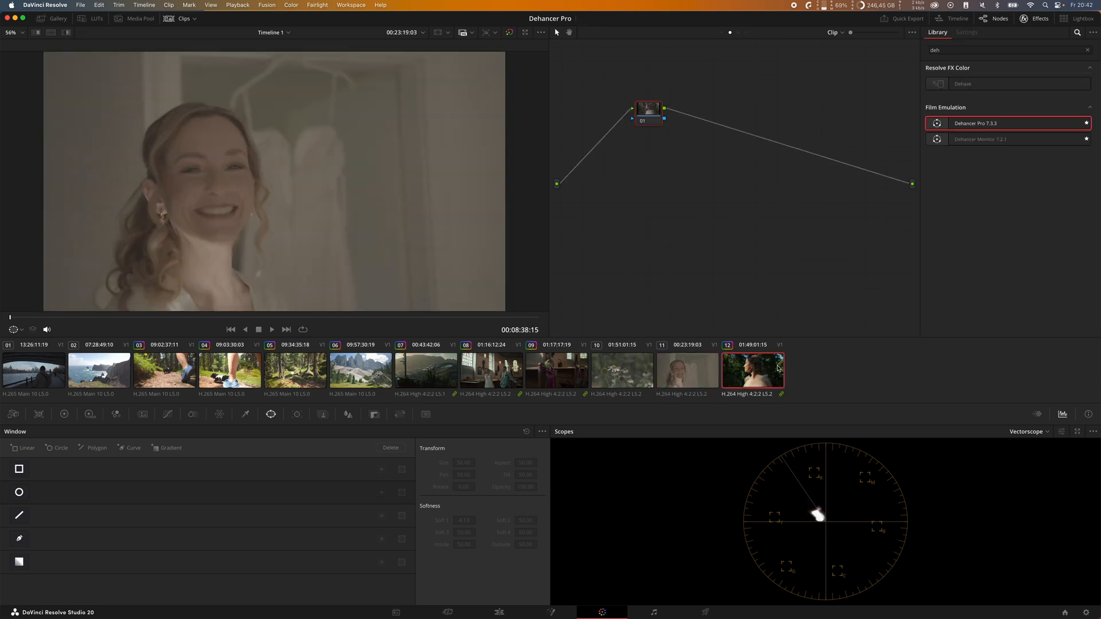
{"action": "left_click", "coordinate": [738, 32]}
{"action": "key", "text": "super+d"}
{"action": "key", "text": "super+d"}
{"action": "key", "text": "super+d"}
{"action": "key", "text": "super+d"}
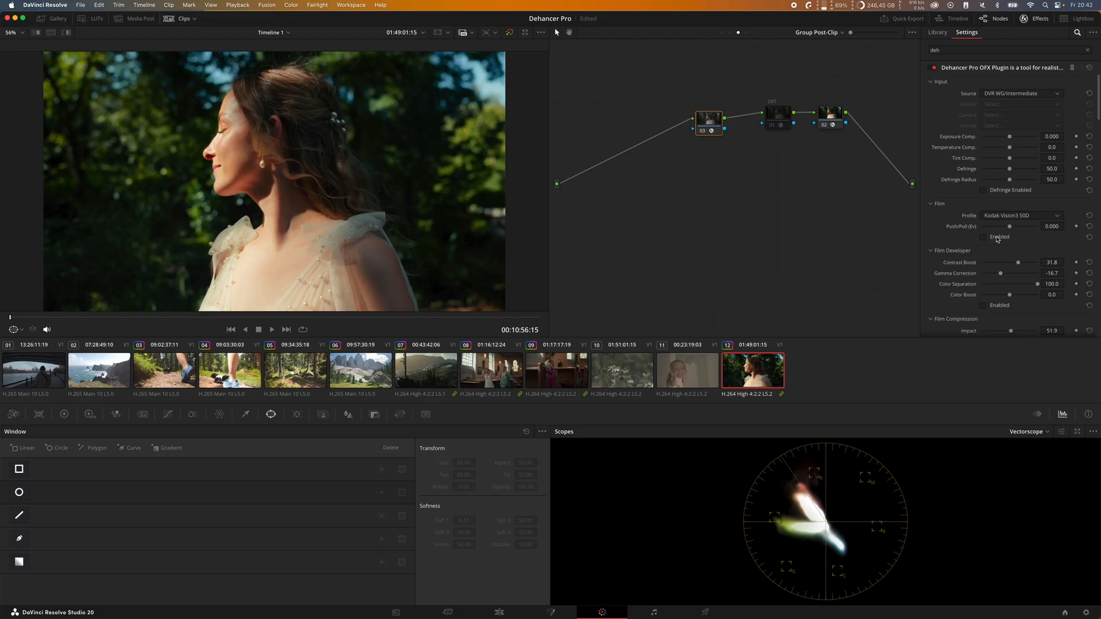
Step: Try the Kodak Endura Glossy Paper print profile on the woman's clip and settle on Fujifilm 3513 Print film
{"action": "scroll", "coordinate": [1007, 199], "scroll_direction": "down", "scroll_amount": 10}
{"action": "left_click", "coordinate": [1007, 199]}
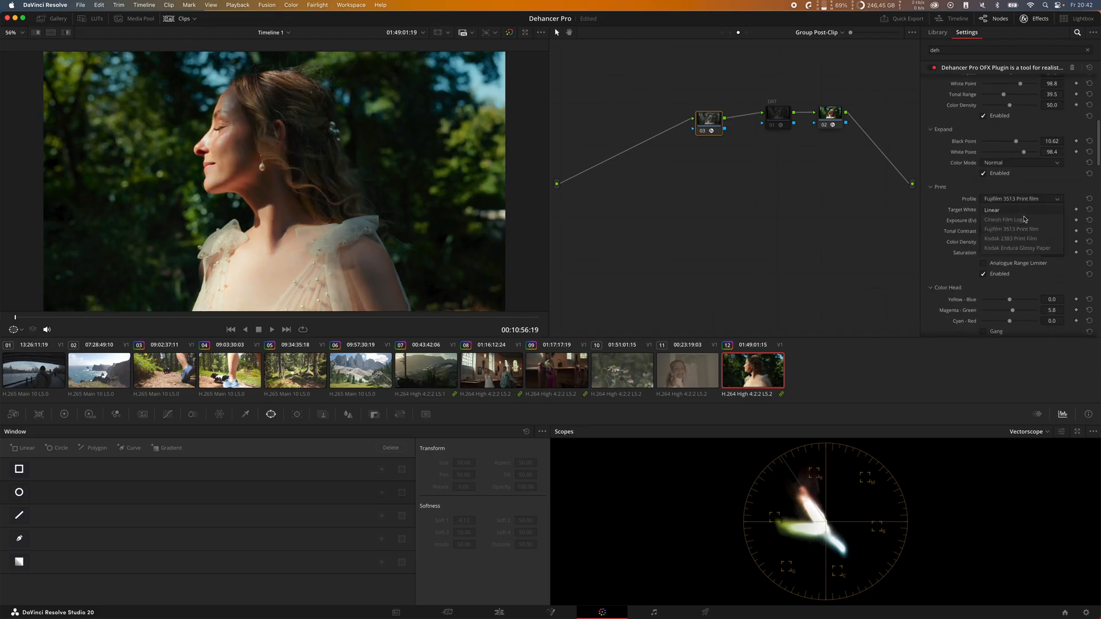
{"action": "left_click", "coordinate": [1025, 249]}
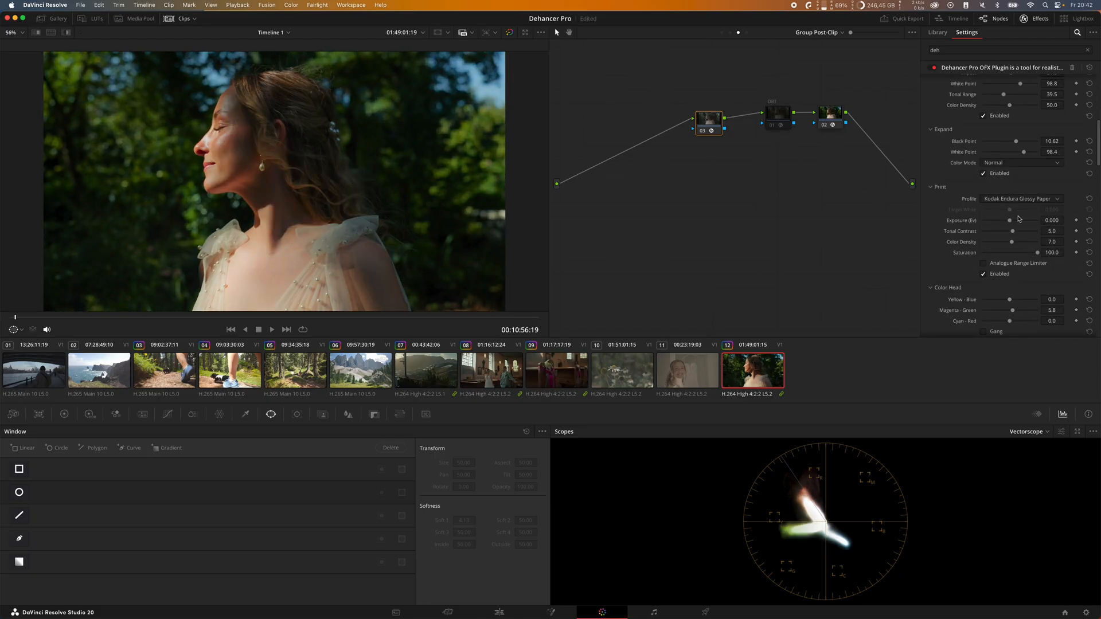
{"action": "left_click", "coordinate": [1030, 200]}
{"action": "left_click", "coordinate": [1025, 249]}
{"action": "left_click", "coordinate": [1024, 202]}
{"action": "left_click", "coordinate": [1024, 247]}
{"action": "left_click", "coordinate": [1021, 200]}
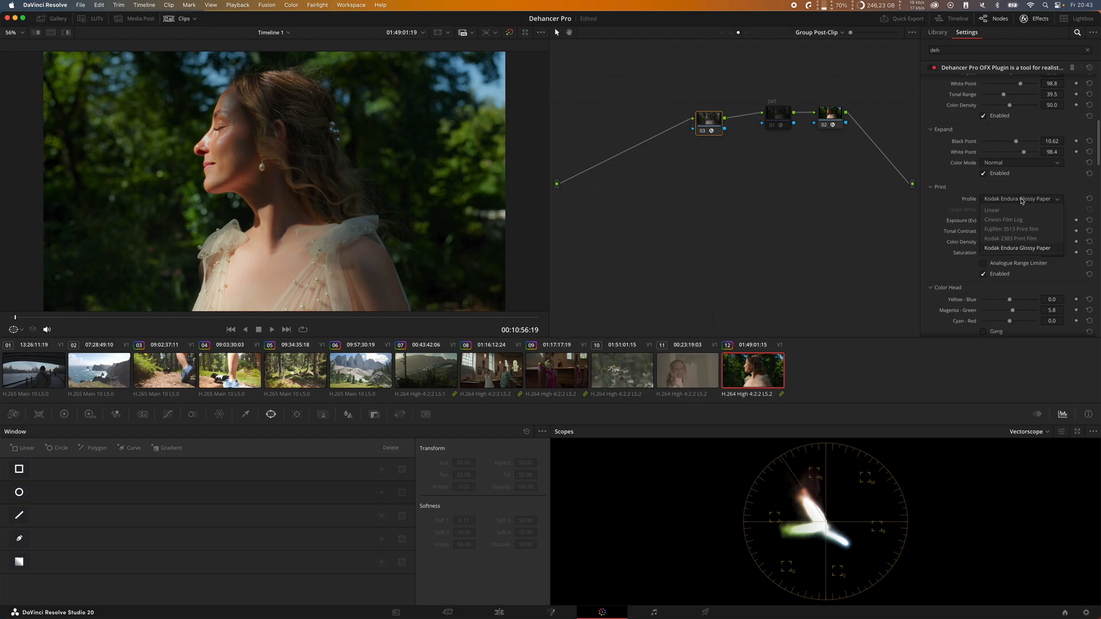
{"action": "left_click", "coordinate": [1021, 230]}
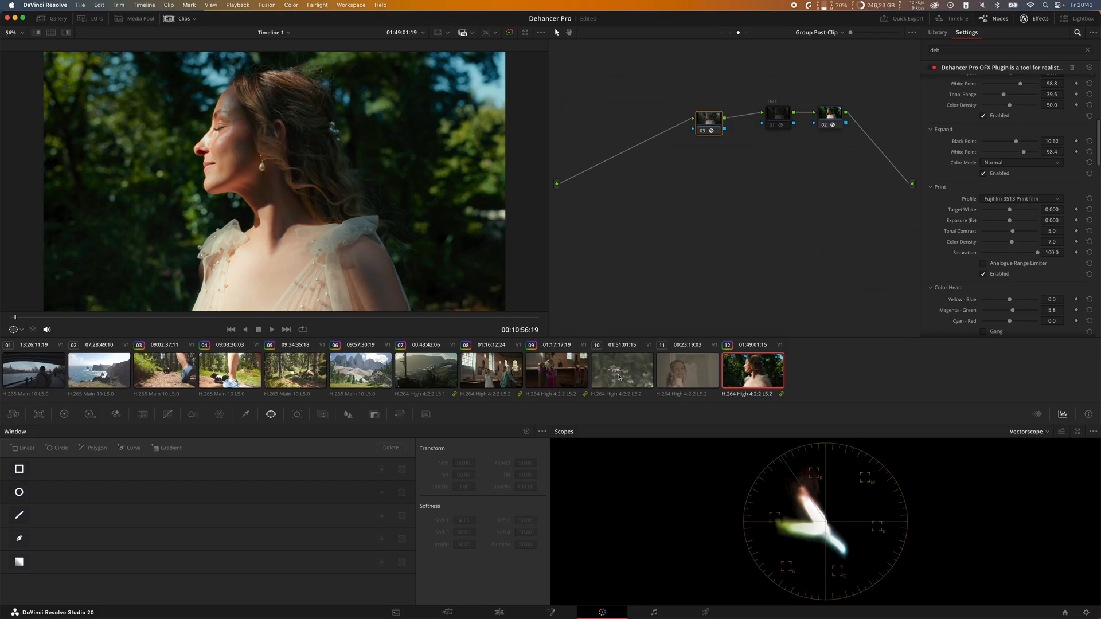
Step: Disable all Dehancer tools on the flower clip's node and choose a processing quality
{"action": "left_click", "coordinate": [619, 377]}
{"action": "scroll", "coordinate": [969, 180], "scroll_direction": "up", "scroll_amount": 5}
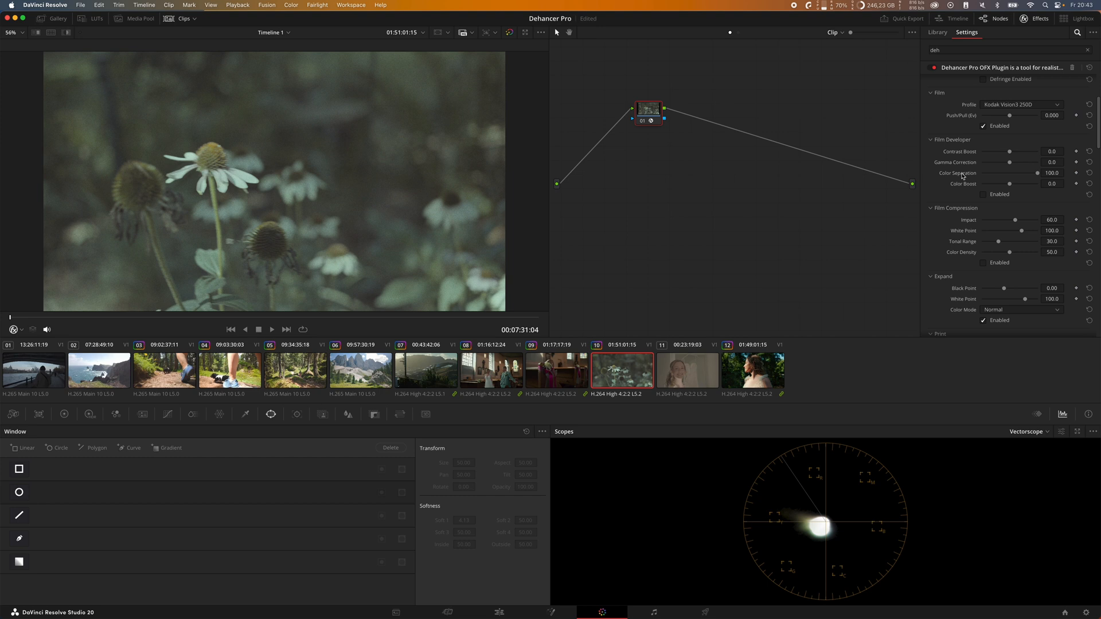
{"action": "scroll", "coordinate": [962, 176], "scroll_direction": "up", "scroll_amount": 4}
{"action": "scroll", "coordinate": [997, 209], "scroll_direction": "down", "scroll_amount": 20}
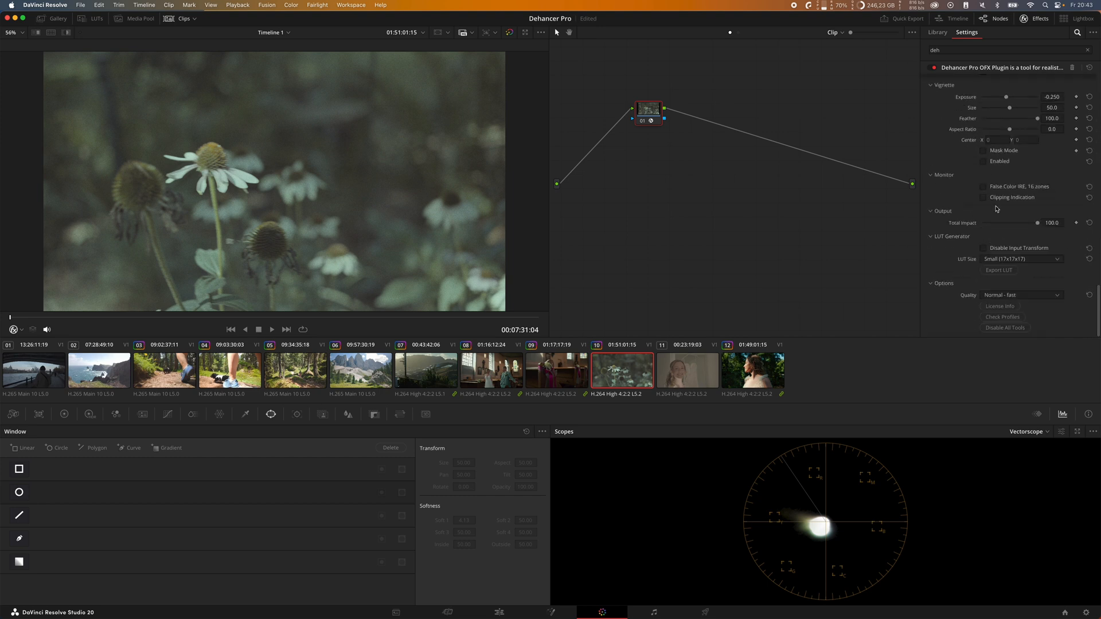
{"action": "left_click", "coordinate": [1024, 328]}
{"action": "left_click", "coordinate": [1027, 294]}
{"action": "left_click", "coordinate": [1026, 315]}
Step: Set the flower clip's Dehancer input source to DVR WG/Intermediate
{"action": "scroll", "coordinate": [960, 260], "scroll_direction": "up", "scroll_amount": 20}
{"action": "left_click", "coordinate": [1011, 94]}
{"action": "left_click", "coordinate": [1010, 152]}
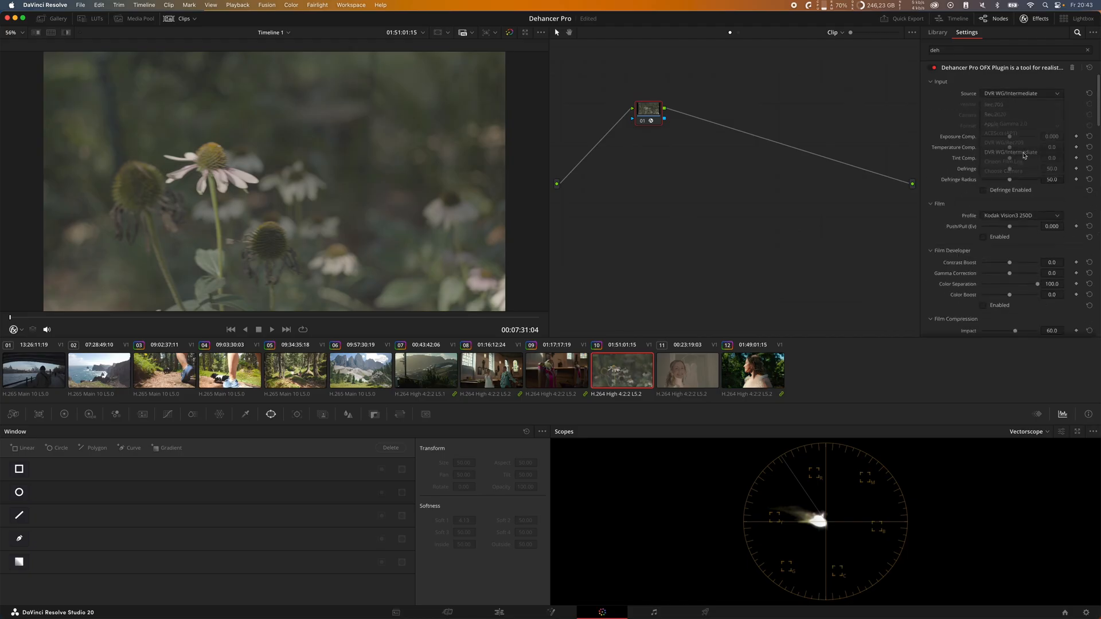
Step: Enable a print film profile with adjusted print settings on the flower clip, and save the project
{"action": "scroll", "coordinate": [1014, 194], "scroll_direction": "down", "scroll_amount": 15}
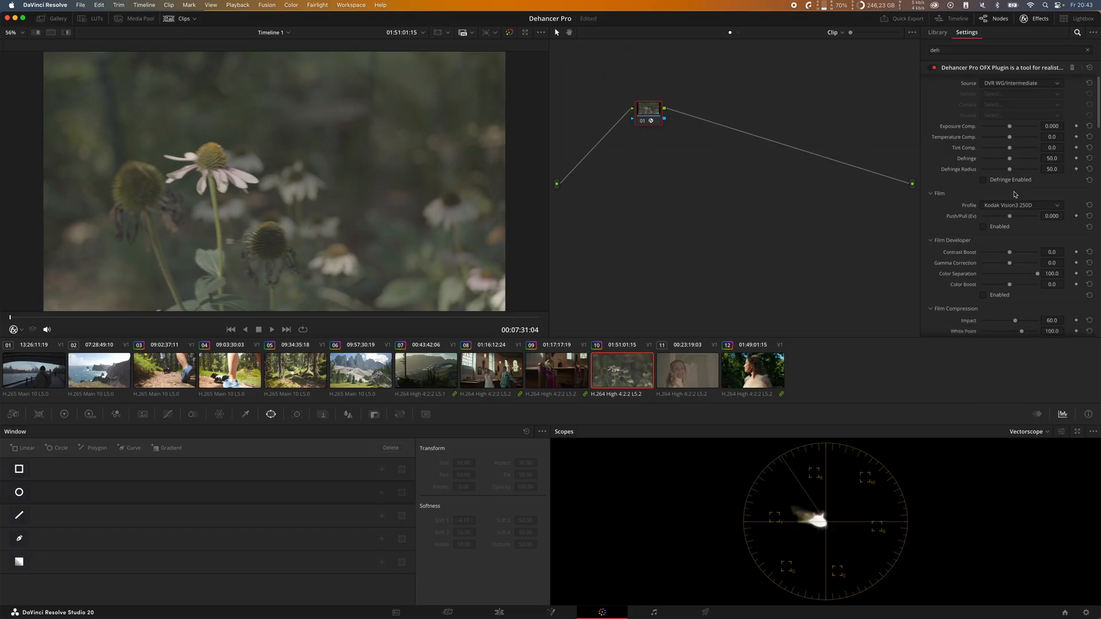
{"action": "scroll", "coordinate": [1010, 206], "scroll_direction": "up", "scroll_amount": 5}
{"action": "left_click", "coordinate": [1014, 134]}
{"action": "left_click", "coordinate": [1015, 170]}
{"action": "left_click", "coordinate": [1007, 211]}
{"action": "left_click_drag", "start_coordinate": [1009, 143], "coordinate": [1024, 168]}
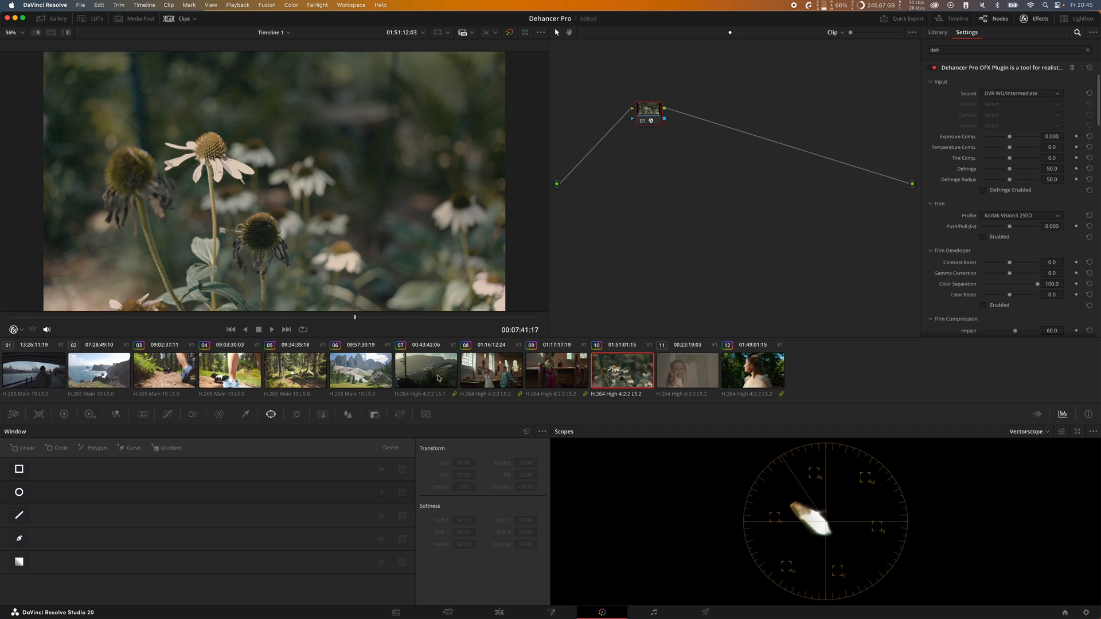
{"action": "key", "text": "super+s"}
Step: Review the mountain clip and scrub through the forest trail clip, ending on the mountain clip
{"action": "left_click", "coordinate": [363, 378]}
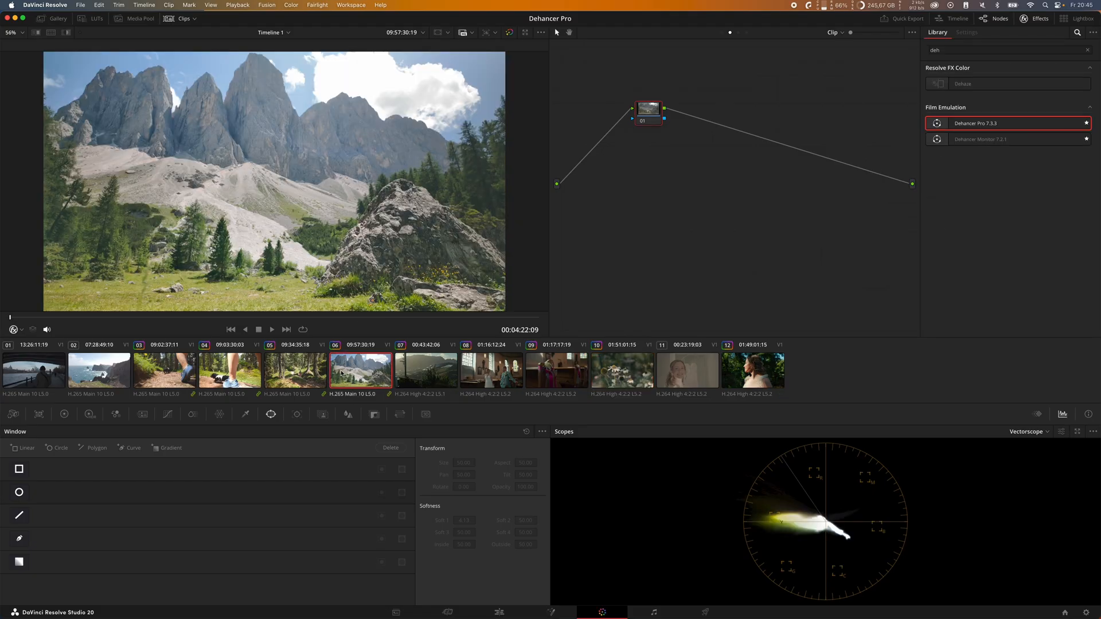
{"action": "left_click", "coordinate": [172, 370]}
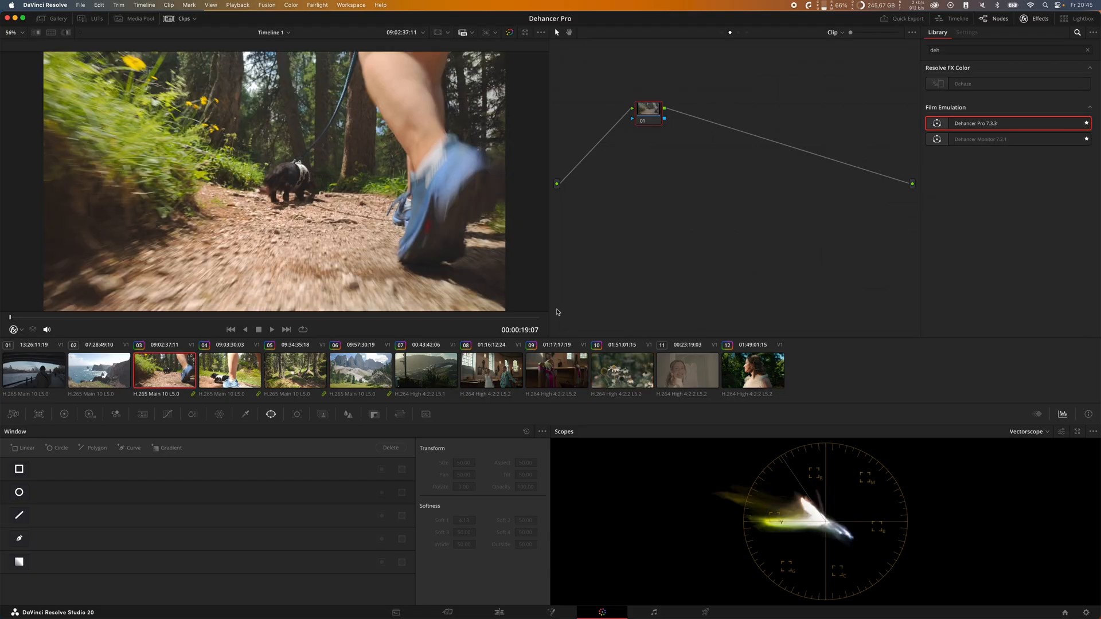
{"action": "left_click_drag", "start_coordinate": [10, 319], "coordinate": [80, 320]}
{"action": "left_click", "coordinate": [380, 376]}
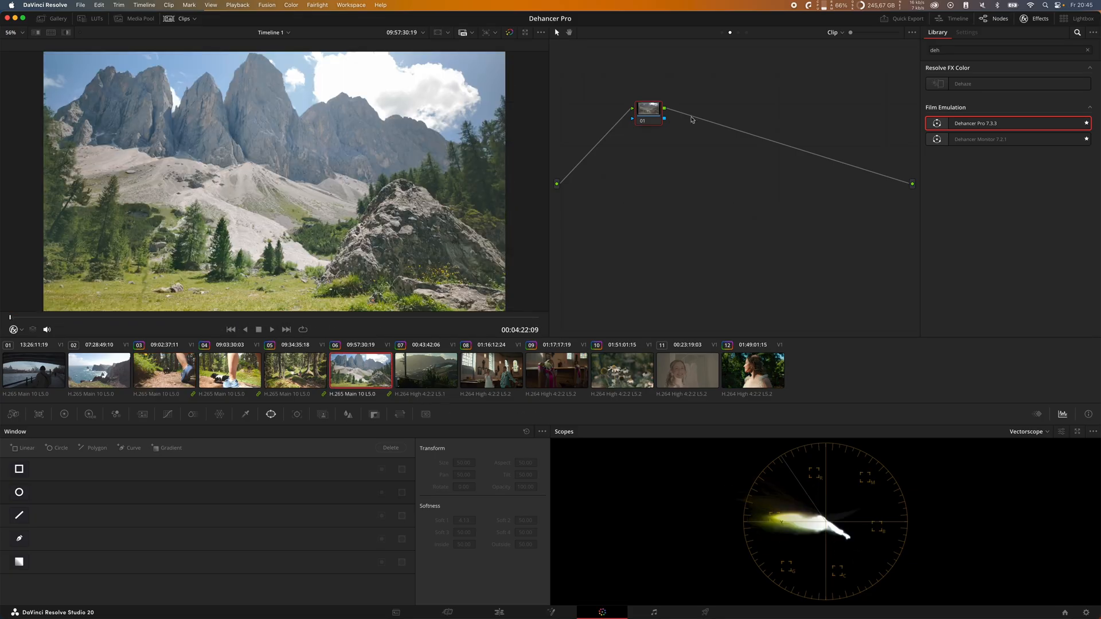
Step: Clear the effects library search and look through the full effects list
{"action": "left_click", "coordinate": [1088, 50]}
{"action": "scroll", "coordinate": [989, 197], "scroll_direction": "down", "scroll_amount": 8}
{"action": "scroll", "coordinate": [989, 198], "scroll_direction": "up", "scroll_amount": 8}
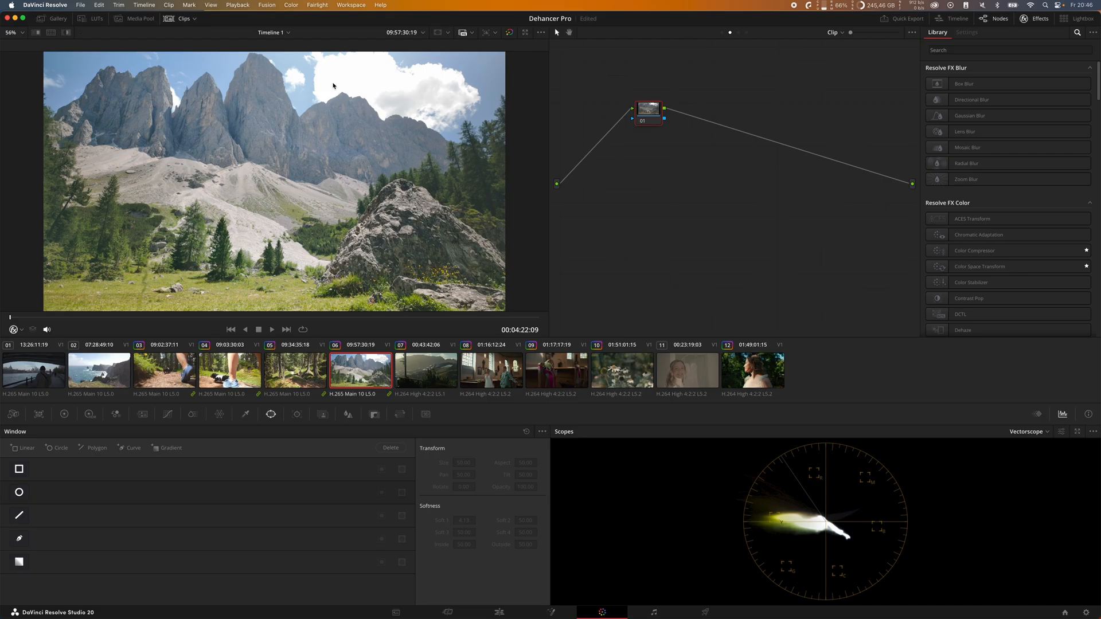
Step: Apply Dehancer Pro to the first Group Post-Clip node and set its input source to DVR WG/Intermediate
{"action": "left_click", "coordinate": [739, 33]}
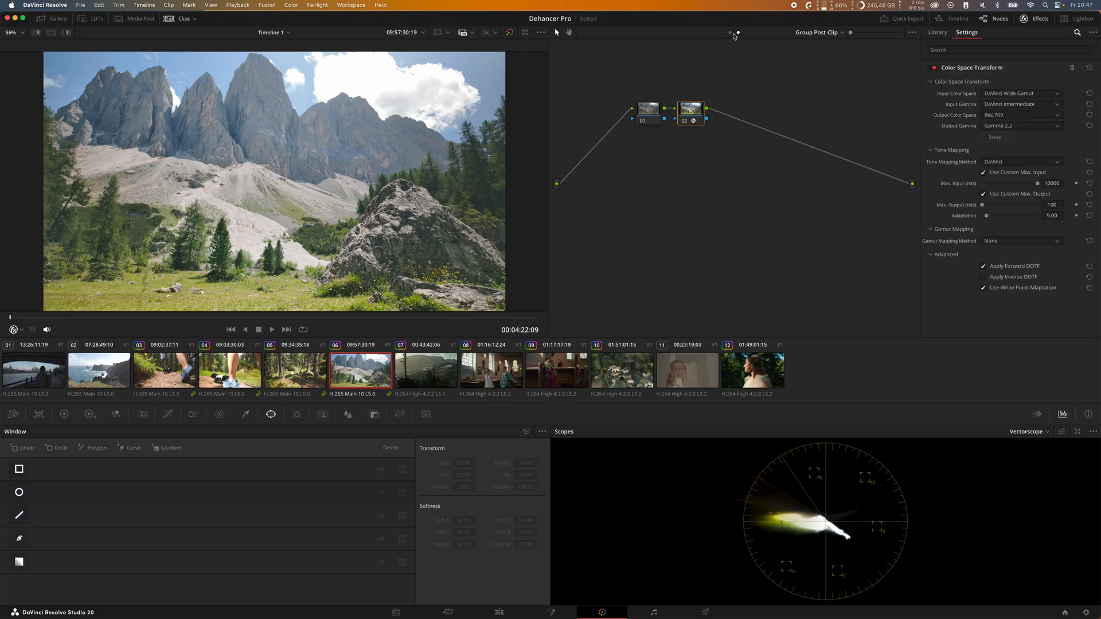
{"action": "left_click", "coordinate": [731, 33]}
{"action": "left_click", "coordinate": [739, 33]}
{"action": "left_click", "coordinate": [649, 109]}
{"action": "left_click", "coordinate": [1026, 49]}
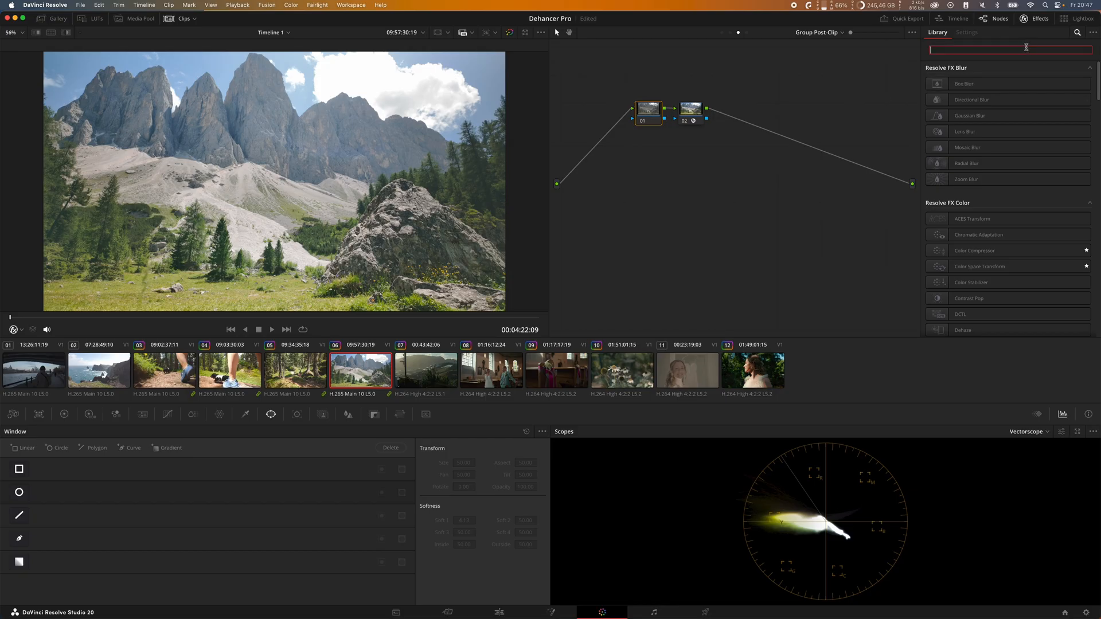
{"action": "type", "text": "deha"}
{"action": "left_click_drag", "start_coordinate": [950, 120], "coordinate": [649, 110]}
{"action": "left_click", "coordinate": [1021, 94]}
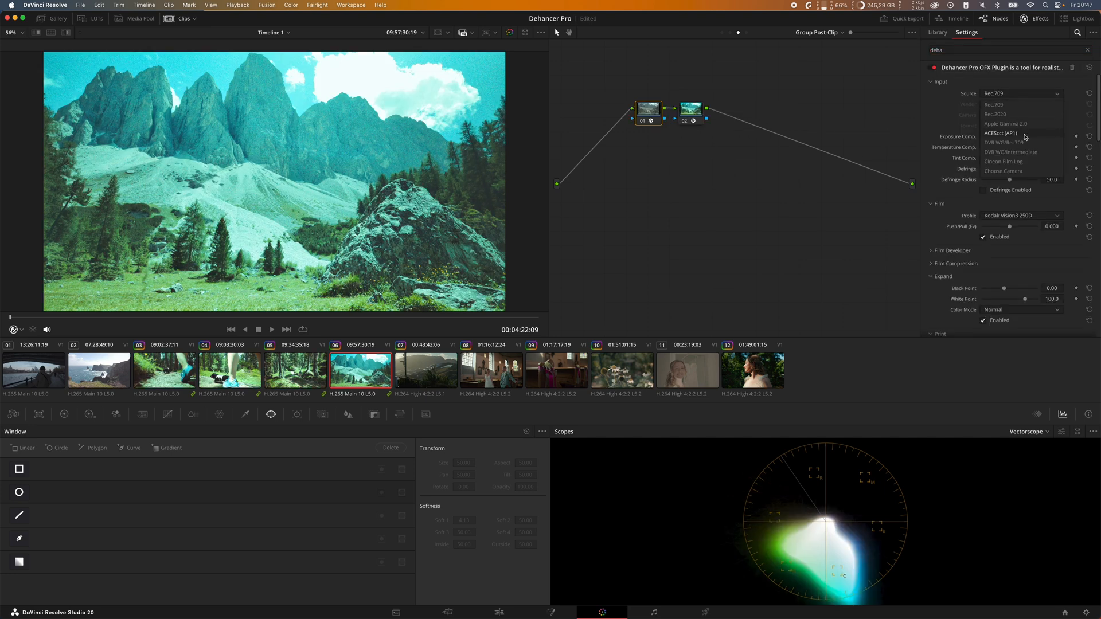
{"action": "left_click", "coordinate": [1028, 153]}
Step: Set Dehancer's quality to High - slow and disable all of its tools
{"action": "scroll", "coordinate": [1018, 296], "scroll_direction": "down", "scroll_amount": 10}
{"action": "left_click", "coordinate": [1018, 296]}
{"action": "left_click", "coordinate": [1024, 324]}
{"action": "left_click", "coordinate": [1005, 327]}
Step: Enable Dehancer's Print section and set its profile to Kodak Endura Glossy Paper after trying Kodak 2383 Print Film
{"action": "scroll", "coordinate": [1009, 230], "scroll_direction": "up", "scroll_amount": 5}
{"action": "left_click", "coordinate": [1008, 185]}
{"action": "left_click", "coordinate": [1021, 225]}
{"action": "left_click", "coordinate": [1013, 183]}
{"action": "left_click", "coordinate": [1017, 234]}
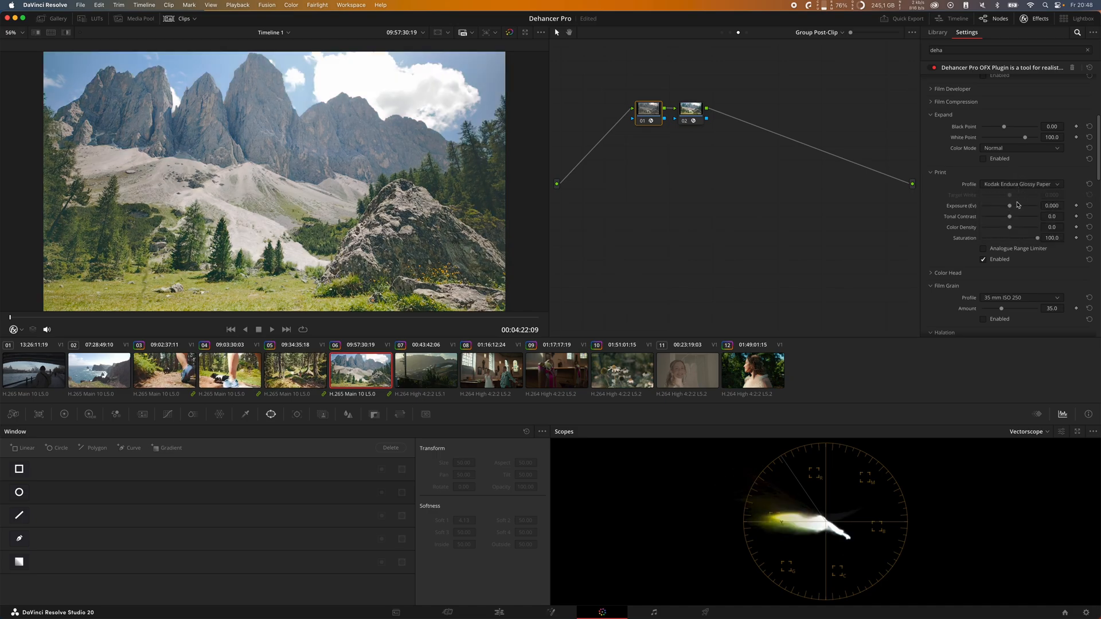
Step: Turn on the False Color IRE, 16 zones monitor and set the input exposure compensation to -0.349
{"action": "scroll", "coordinate": [951, 240], "scroll_direction": "down", "scroll_amount": 10}
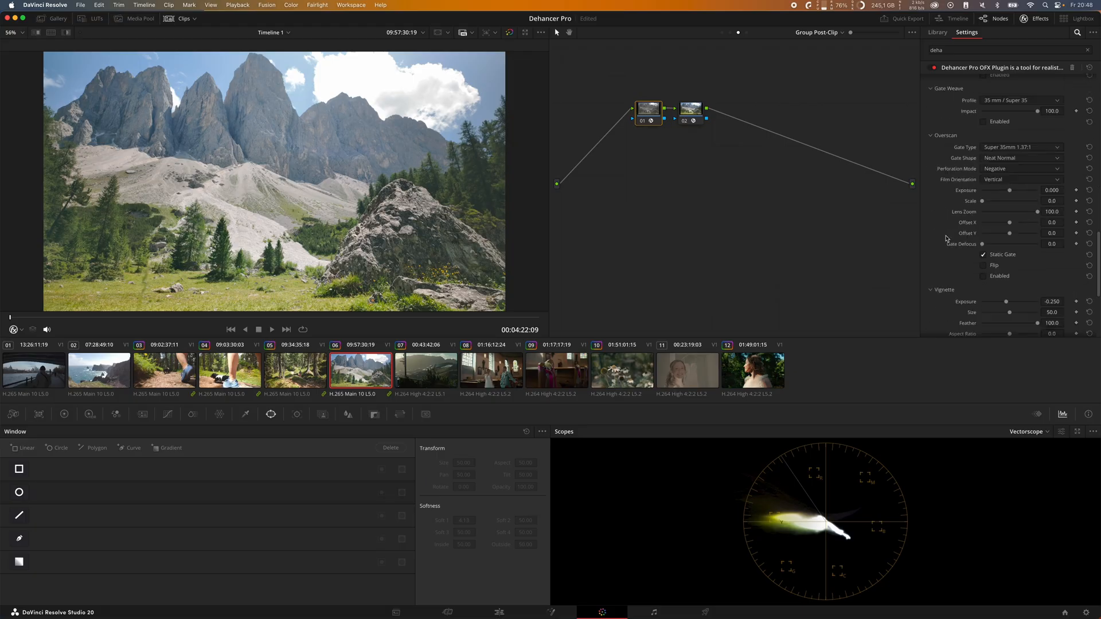
{"action": "left_click", "coordinate": [998, 233]}
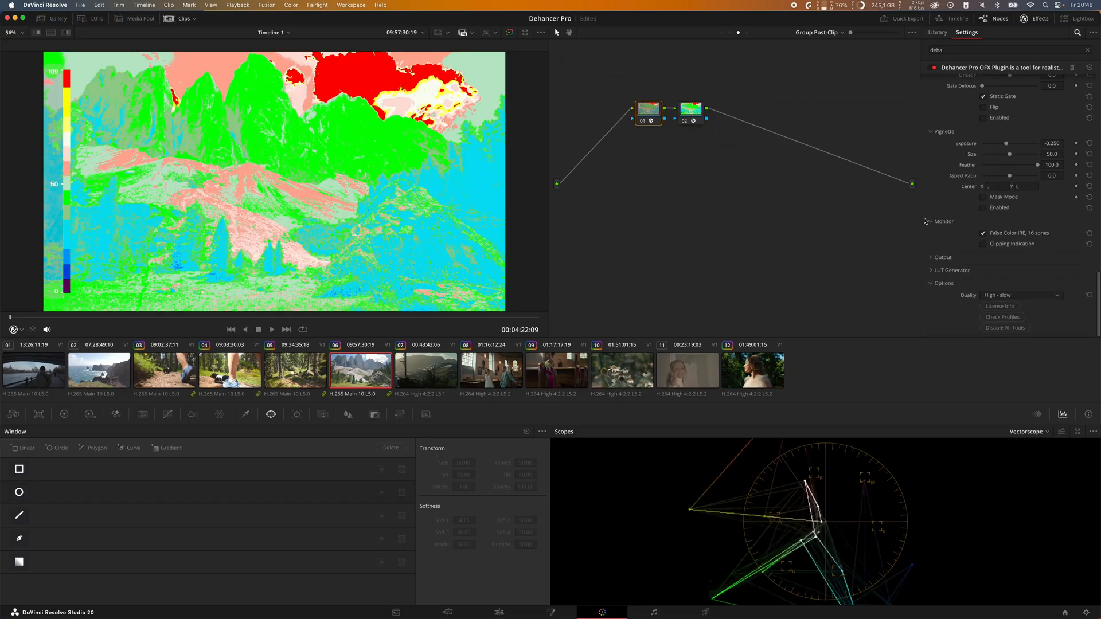
{"action": "scroll", "coordinate": [946, 209], "scroll_direction": "up", "scroll_amount": 15}
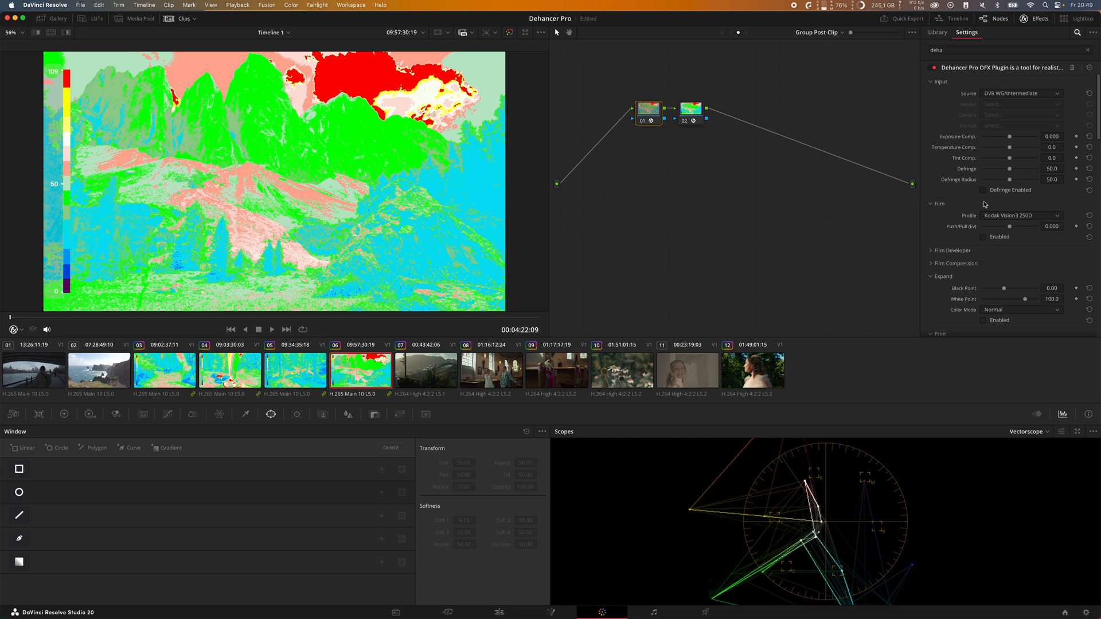
{"action": "scroll", "coordinate": [1001, 201], "scroll_direction": "down", "scroll_amount": 5}
{"action": "scroll", "coordinate": [1007, 200], "scroll_direction": "up", "scroll_amount": 5}
{"action": "left_click_drag", "start_coordinate": [1010, 136], "coordinate": [1014, 137]}
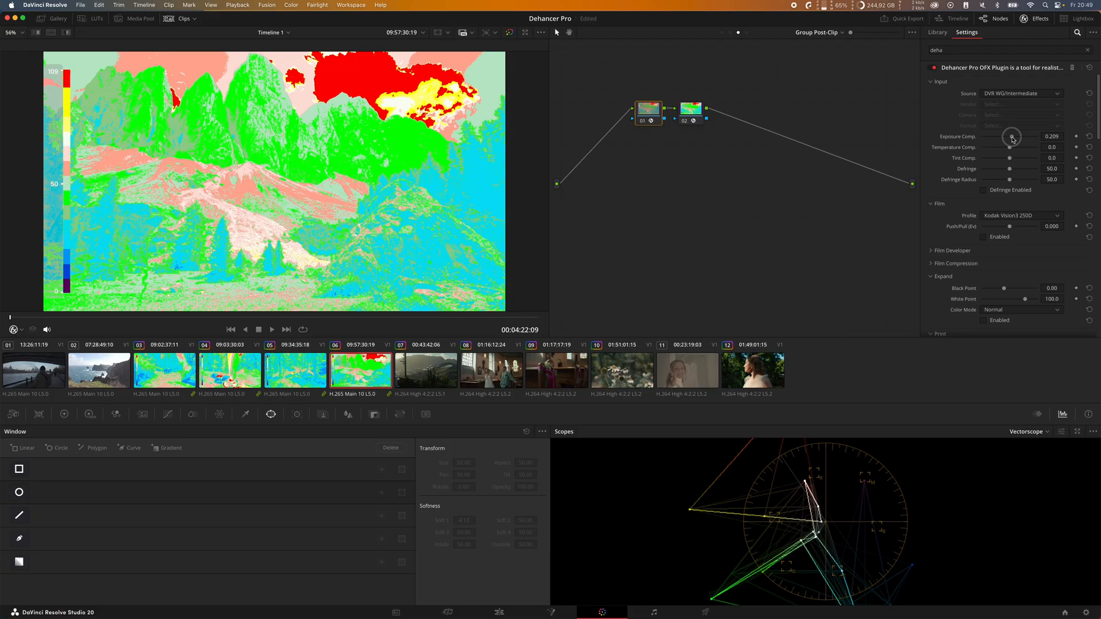
{"action": "left_click", "coordinate": [1089, 137]}
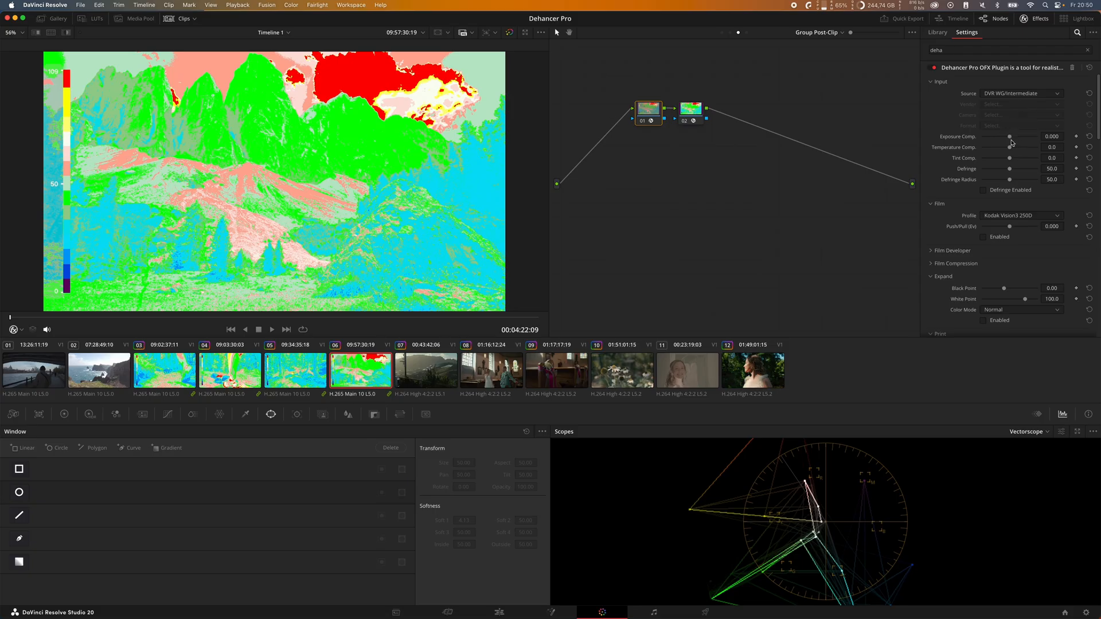
{"action": "left_click_drag", "start_coordinate": [1011, 139], "coordinate": [1006, 139]}
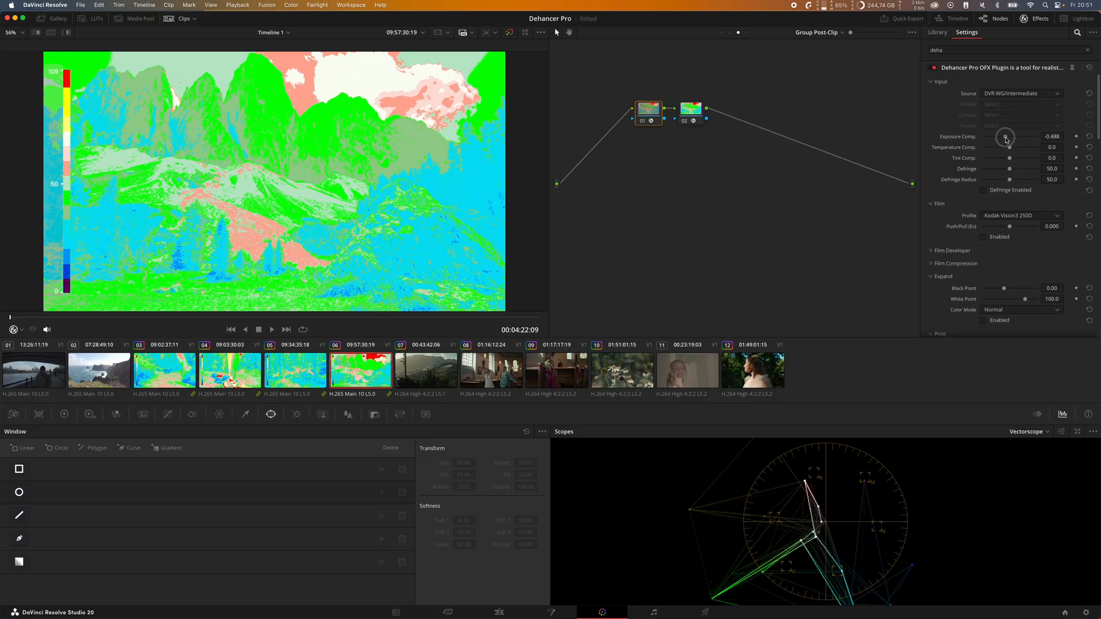
{"action": "left_click_drag", "start_coordinate": [1006, 140], "coordinate": [1008, 139]}
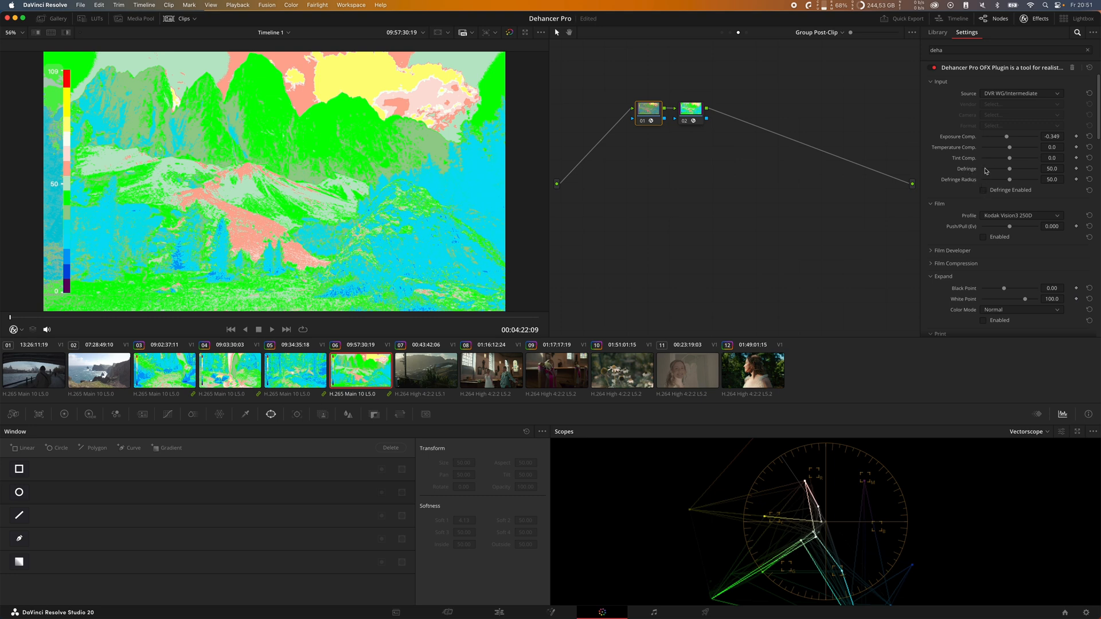
Step: Enable Film Compression, comparing the false color image with and without it, and turn the false color monitor off
{"action": "scroll", "coordinate": [931, 208], "scroll_direction": "down", "scroll_amount": 2}
{"action": "left_click", "coordinate": [931, 206]}
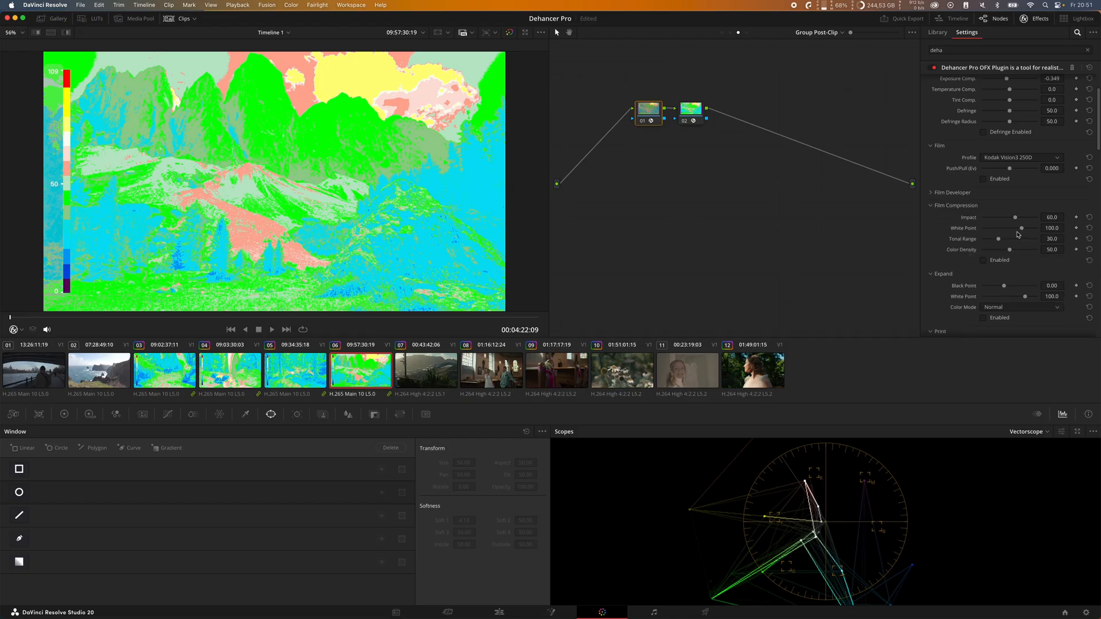
{"action": "left_click", "coordinate": [1001, 261]}
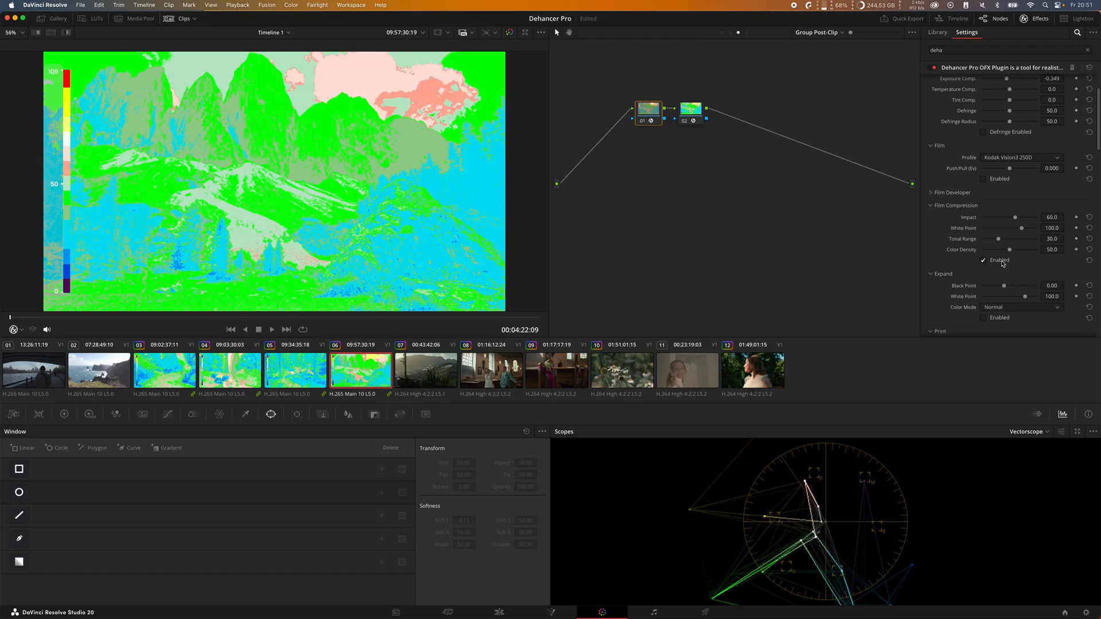
{"action": "left_click", "coordinate": [998, 262]}
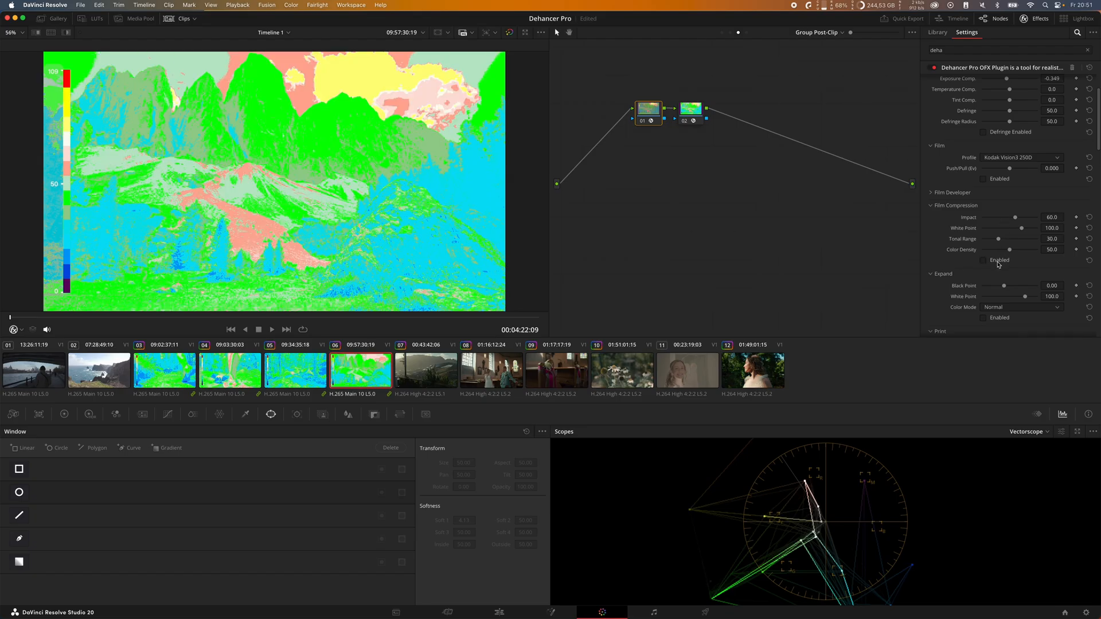
{"action": "left_click", "coordinate": [997, 262]}
{"action": "left_click", "coordinate": [997, 263]}
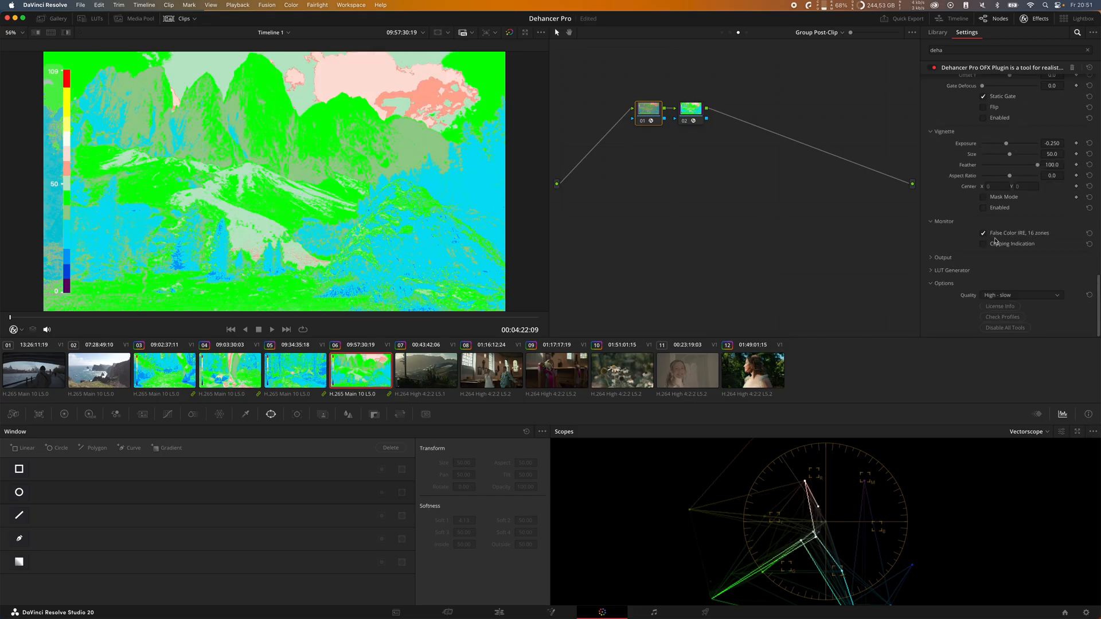
{"action": "left_click", "coordinate": [985, 233]}
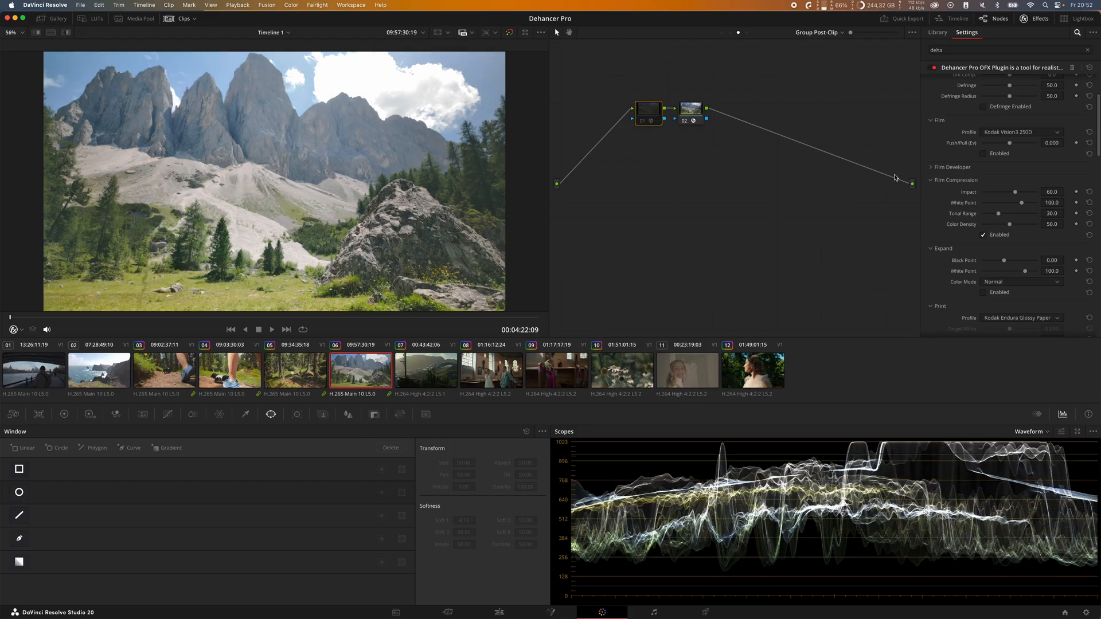
Step: Enable Film Developer with Contrast Boost 20.9, Gamma Correction -36.0 and Color Boost 14.7
{"action": "left_click", "coordinate": [1001, 168]}
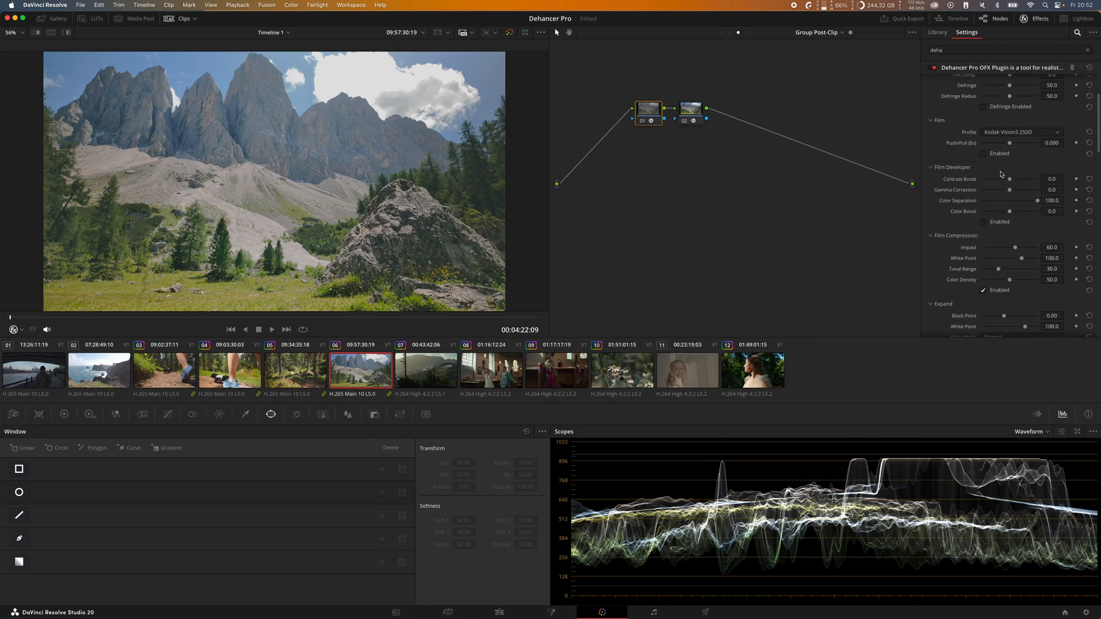
{"action": "left_click_drag", "start_coordinate": [1010, 181], "coordinate": [1017, 182]}
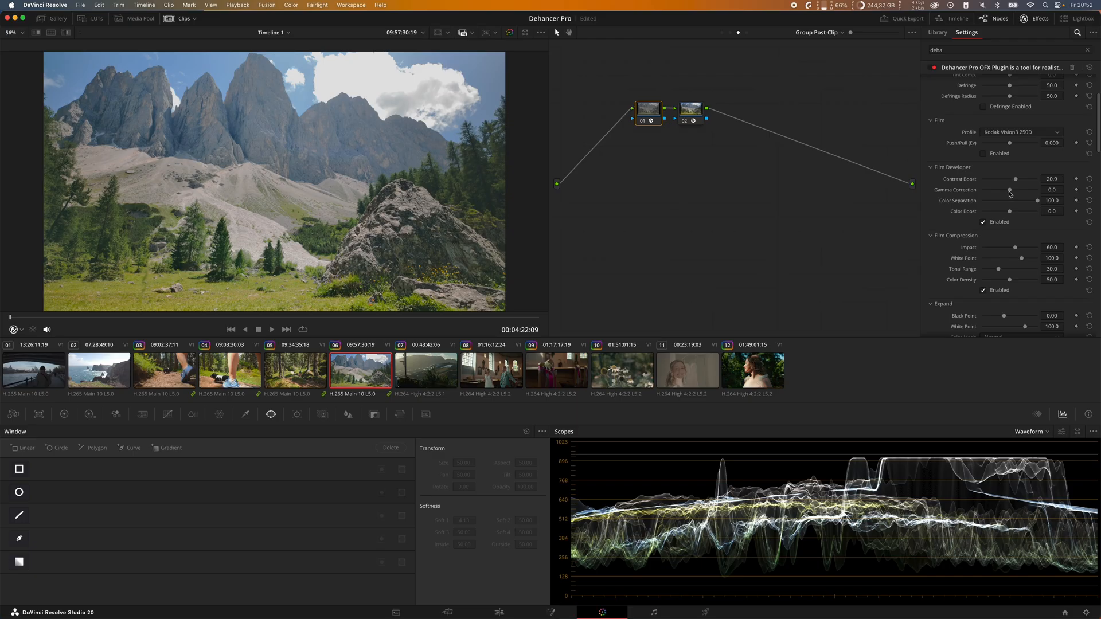
{"action": "left_click_drag", "start_coordinate": [1011, 190], "coordinate": [1010, 191]}
{"action": "left_click_drag", "start_coordinate": [1010, 191], "coordinate": [1014, 217]}
Step: Set Film Compression's Impact to 52.7, White Point to 98.8 and Tonal Range to 28.7
{"action": "scroll", "coordinate": [1015, 244], "scroll_direction": "down", "scroll_amount": 2}
{"action": "scroll", "coordinate": [1021, 228], "scroll_direction": "down", "scroll_amount": 2}
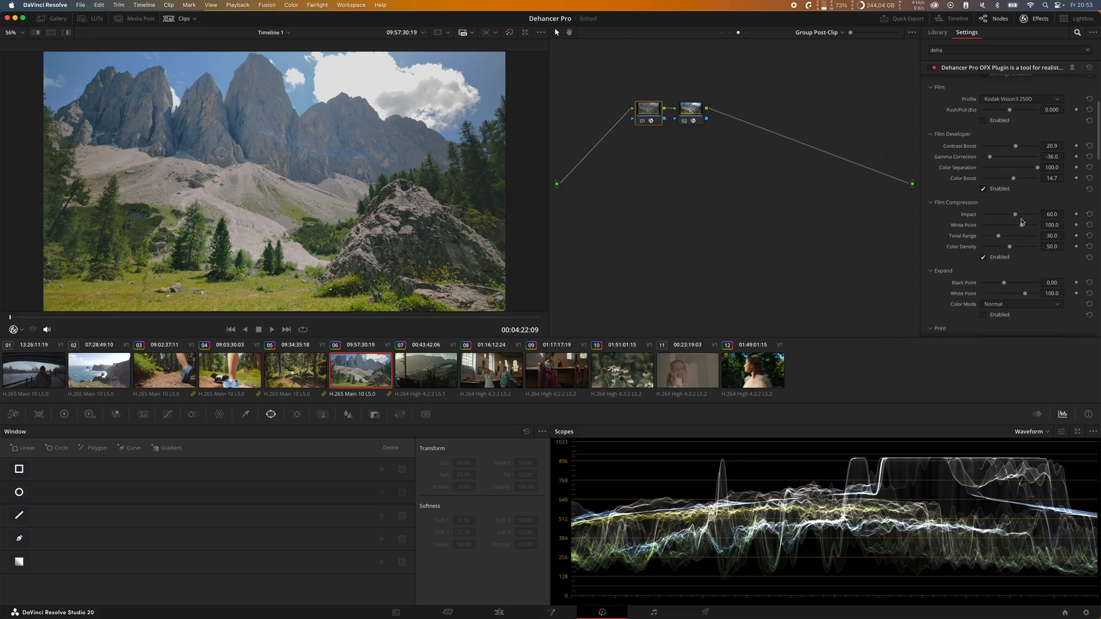
{"action": "mouse_move", "coordinate": [1017, 216]}
{"action": "left_mouse_down"}
{"action": "mouse_move", "coordinate": [1026, 218]}
{"action": "mouse_move", "coordinate": [1011, 220]}
{"action": "left_mouse_up"}
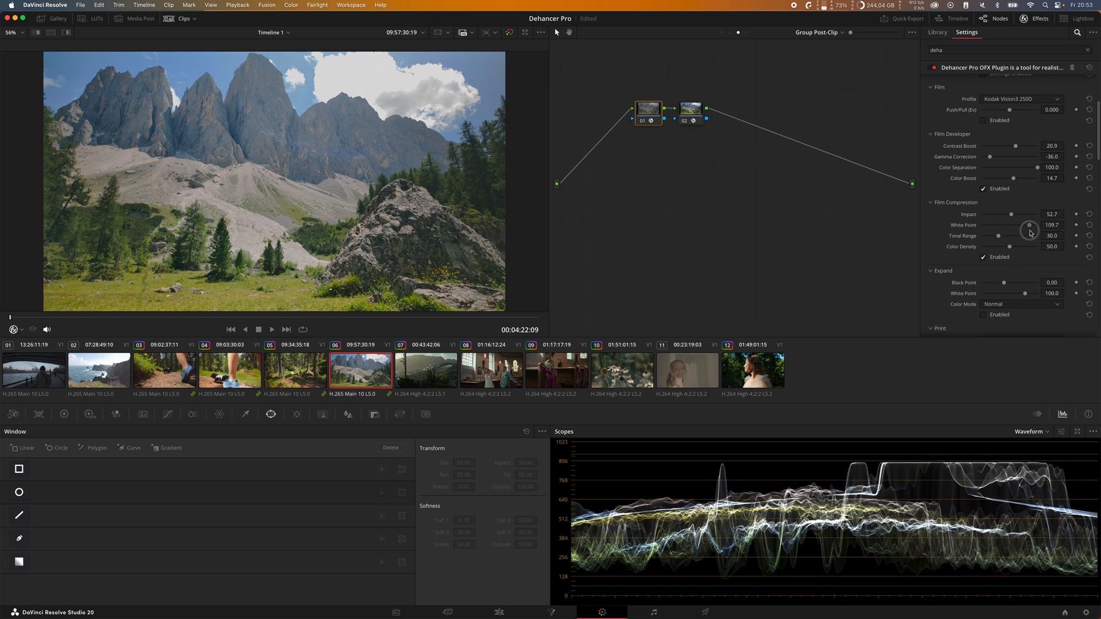
{"action": "left_click_drag", "start_coordinate": [1022, 226], "coordinate": [1020, 225]}
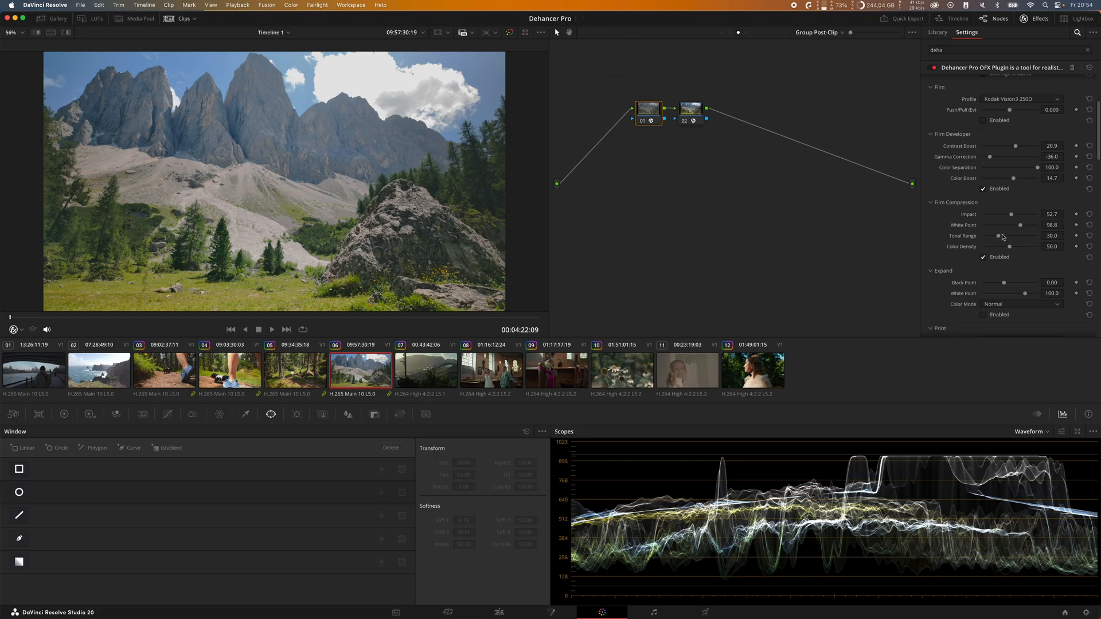
{"action": "mouse_move", "coordinate": [996, 242]}
{"action": "left_mouse_down"}
{"action": "mouse_move", "coordinate": [1008, 246]}
{"action": "mouse_move", "coordinate": [998, 240]}
{"action": "left_mouse_up"}
Step: Enable Expand with Black Point 8.29 and White Point 99.1, and set Print's Tonal Contrast to 1.2 and Color Density to 70.5
{"action": "scroll", "coordinate": [997, 229], "scroll_direction": "down", "scroll_amount": 3}
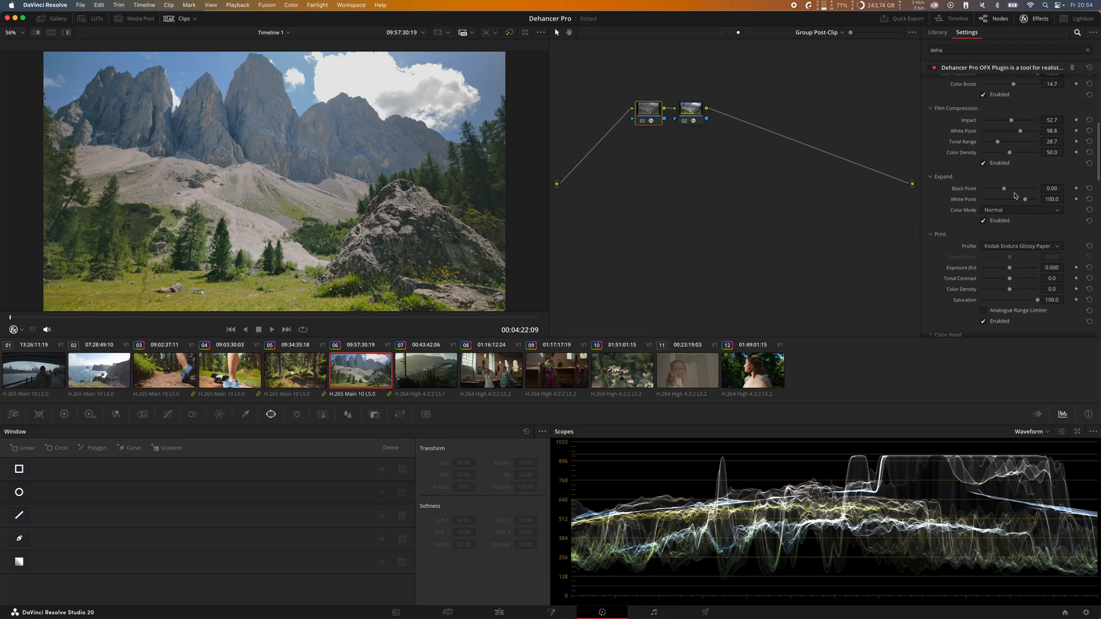
{"action": "left_click_drag", "start_coordinate": [1005, 188], "coordinate": [1014, 193]}
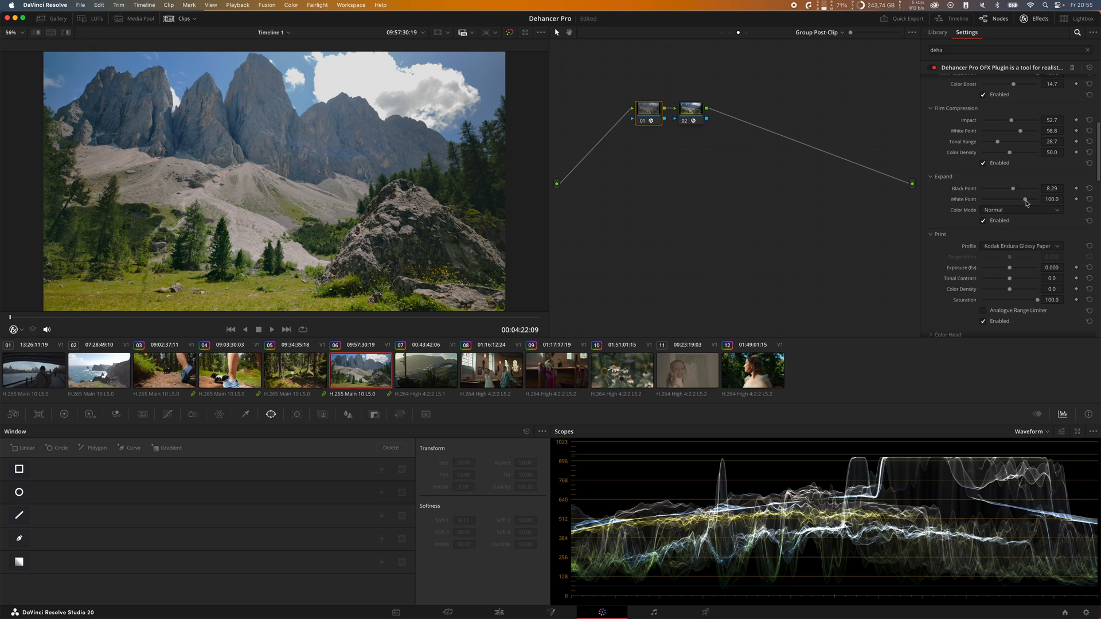
{"action": "mouse_move", "coordinate": [1026, 201]}
{"action": "left_mouse_down"}
{"action": "mouse_move", "coordinate": [1011, 218]}
{"action": "mouse_move", "coordinate": [1037, 219]}
{"action": "mouse_move", "coordinate": [1008, 216]}
{"action": "mouse_move", "coordinate": [1045, 219]}
{"action": "mouse_move", "coordinate": [1011, 217]}
{"action": "mouse_move", "coordinate": [1040, 219]}
{"action": "mouse_move", "coordinate": [1030, 221]}
{"action": "left_mouse_up"}
{"action": "scroll", "coordinate": [1022, 221], "scroll_direction": "down", "scroll_amount": 3}
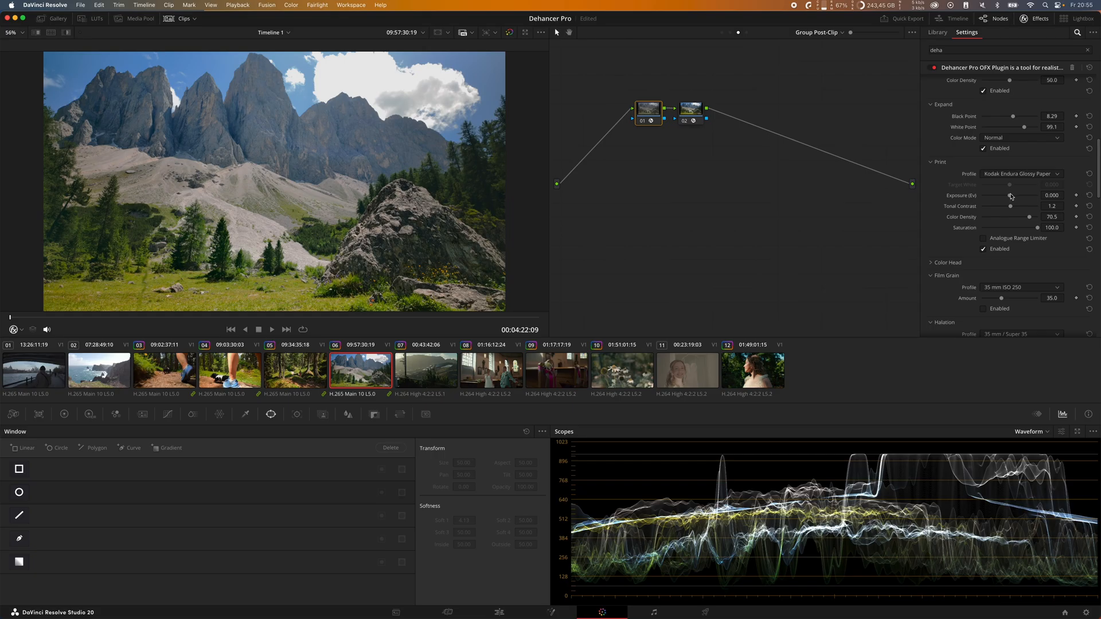
Step: Try the Kodak 2383 Print Film profile for comparison and return to Kodak Endura Glossy Paper
{"action": "scroll", "coordinate": [1081, 174], "scroll_direction": "up", "scroll_amount": 3}
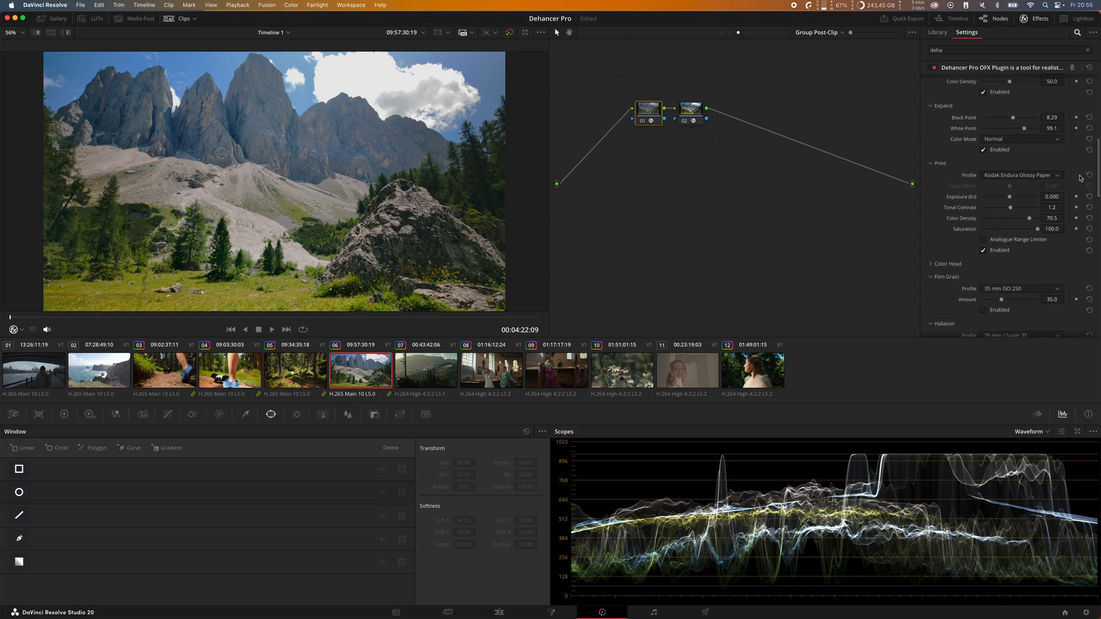
{"action": "left_click", "coordinate": [1054, 208]}
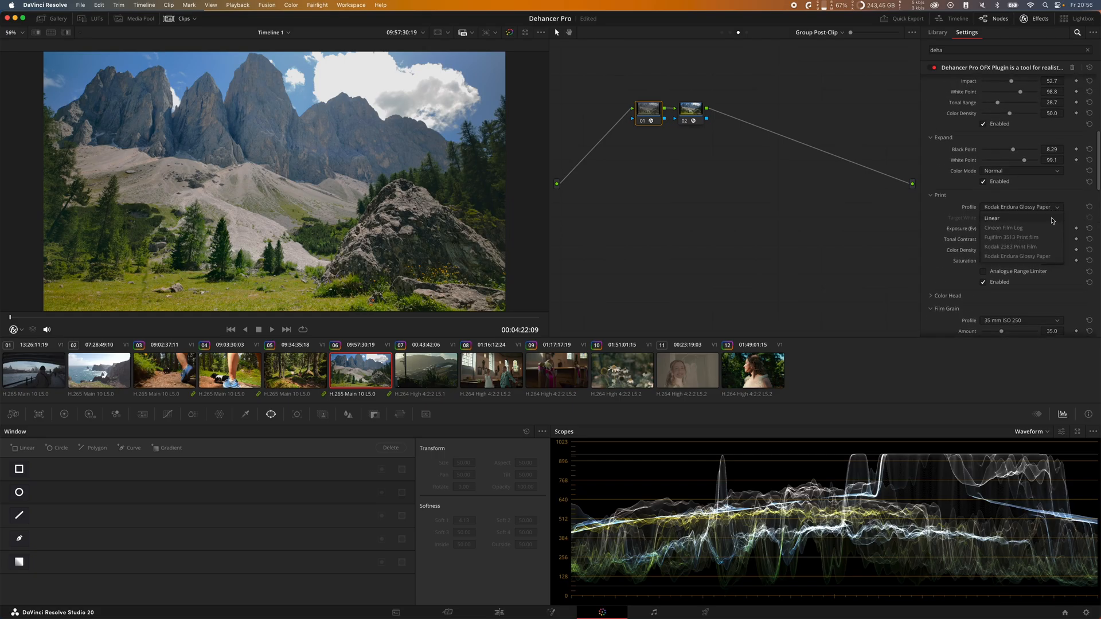
{"action": "left_click", "coordinate": [1053, 247]}
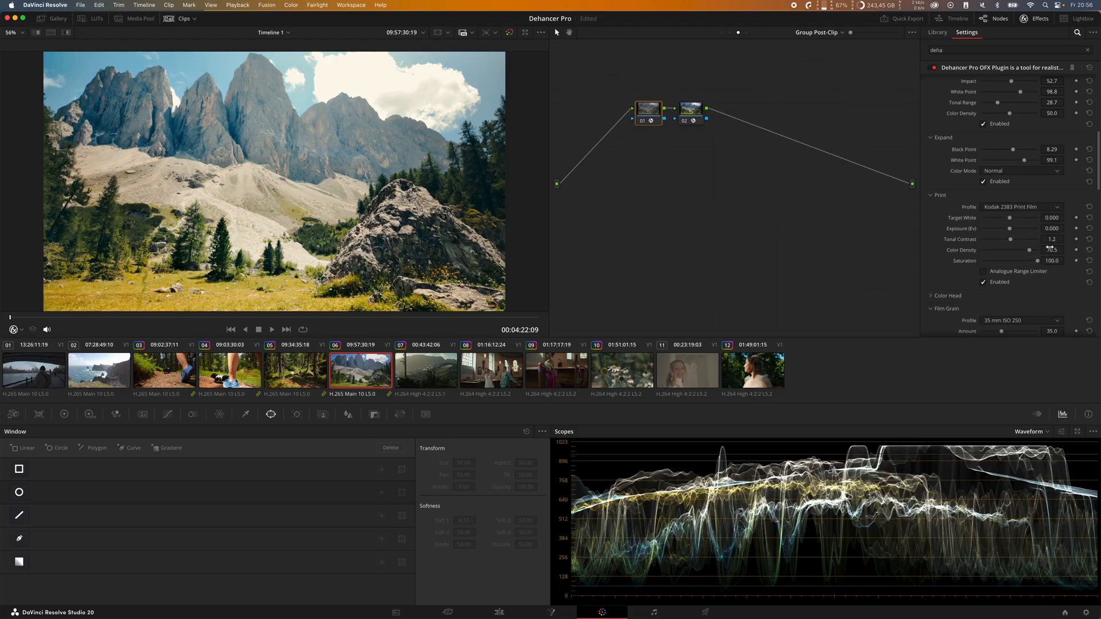
{"action": "left_click", "coordinate": [1042, 210]}
{"action": "left_click", "coordinate": [1037, 237]}
Step: Enable Film Grain with the Custom profile and inspect the grain up close on the mountain image
{"action": "scroll", "coordinate": [971, 223], "scroll_direction": "down", "scroll_amount": 6}
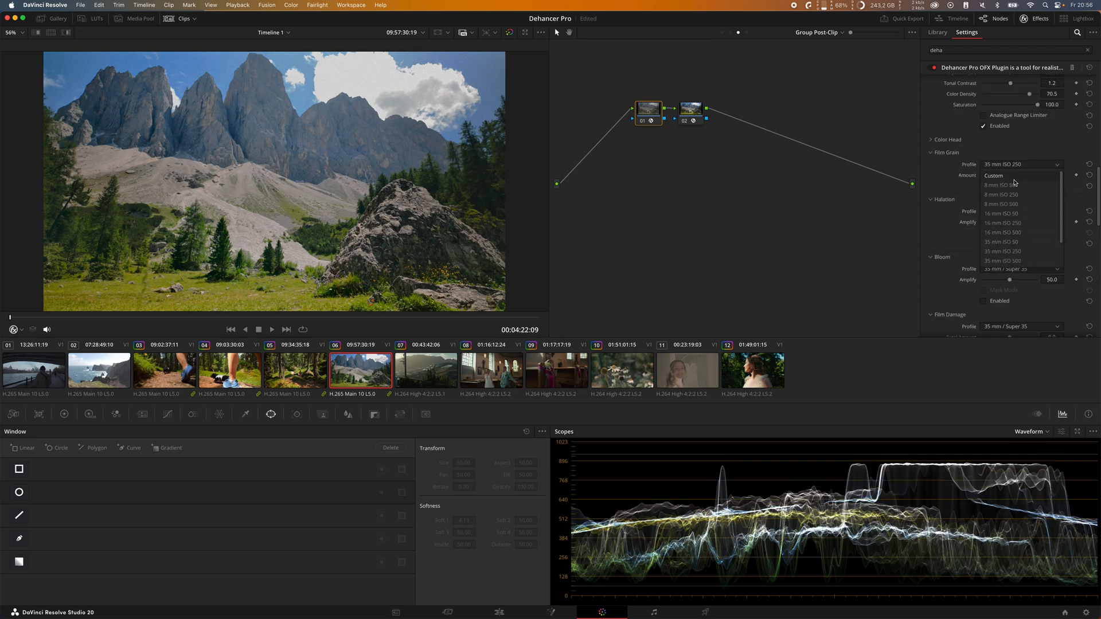
{"action": "left_click", "coordinate": [1014, 176]}
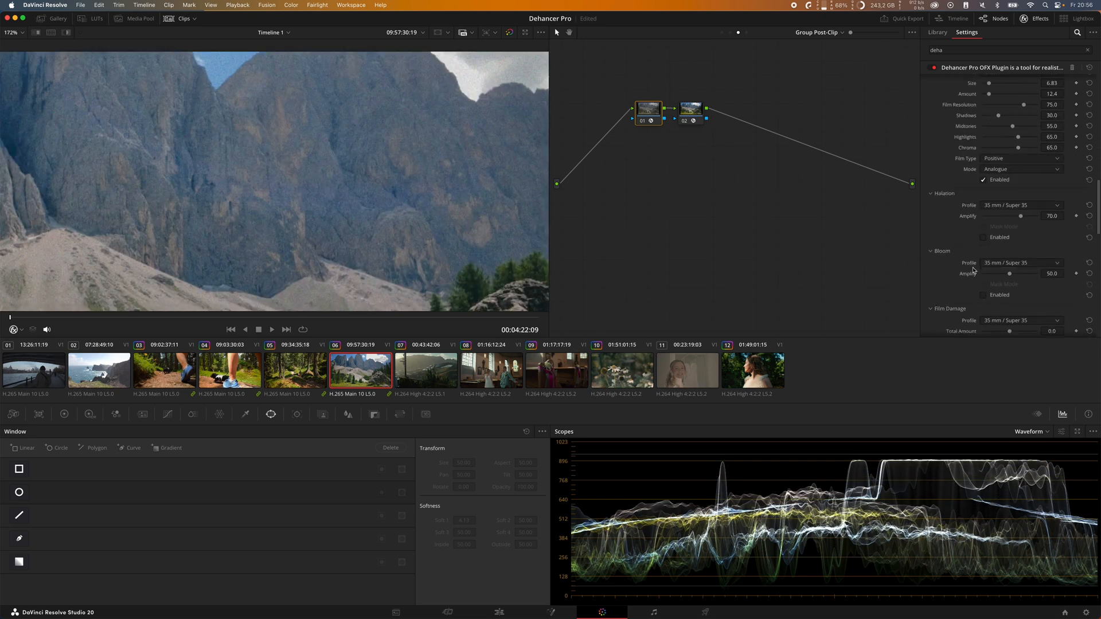
{"action": "scroll", "coordinate": [974, 268], "scroll_direction": "down", "scroll_amount": 3}
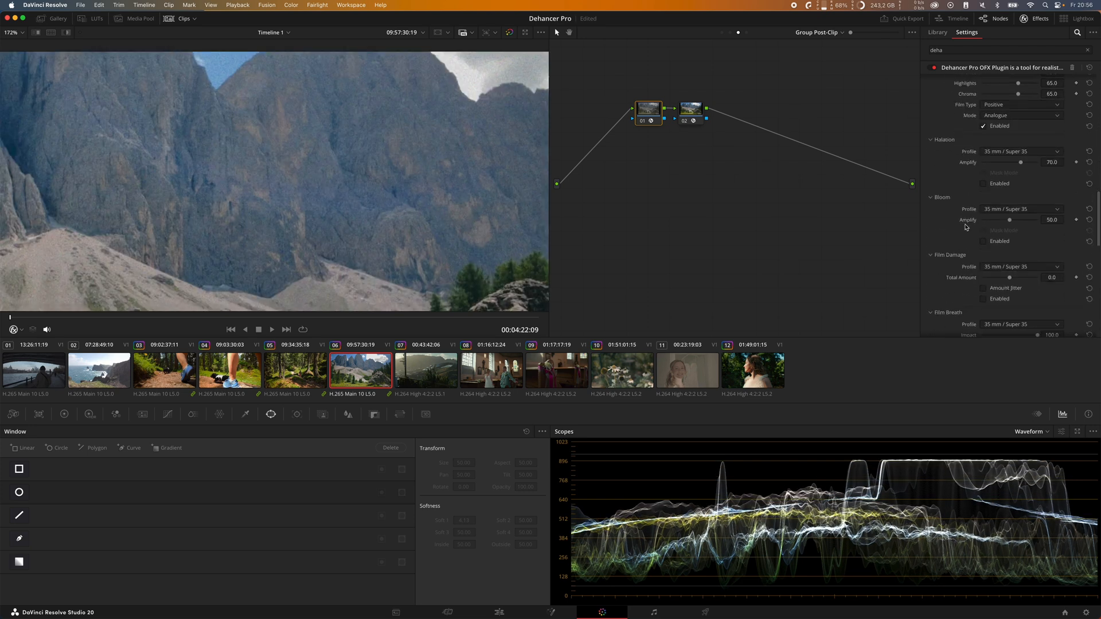
{"action": "key", "text": "shift+z"}
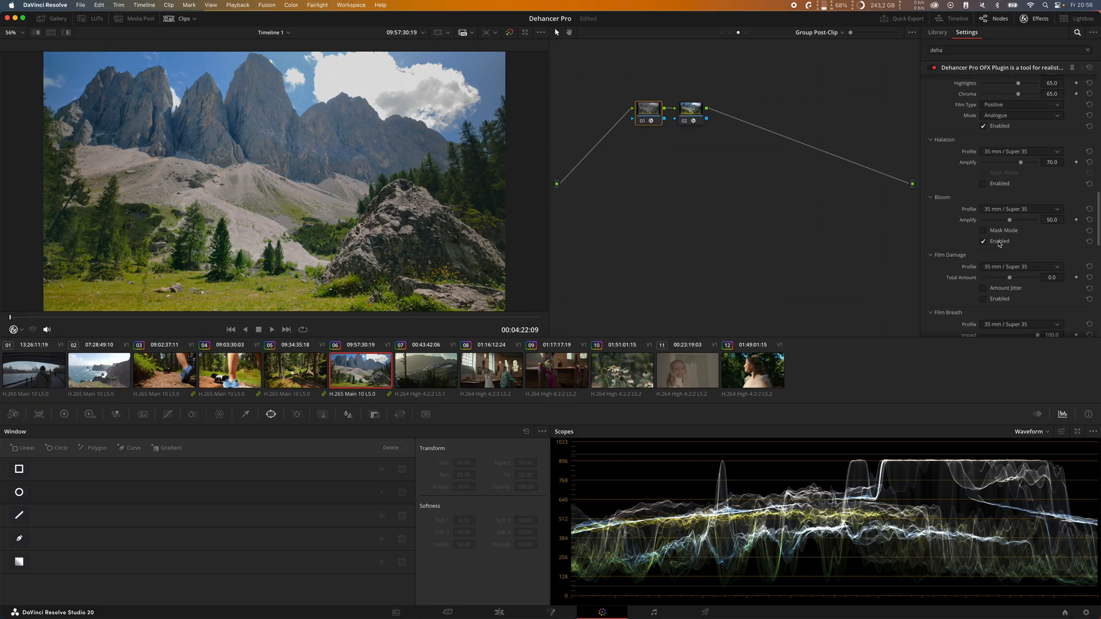
Step: Enable Bloom with the 35 mm / Super 35 profile and set its Amplify to 7.0
{"action": "left_click", "coordinate": [999, 242]}
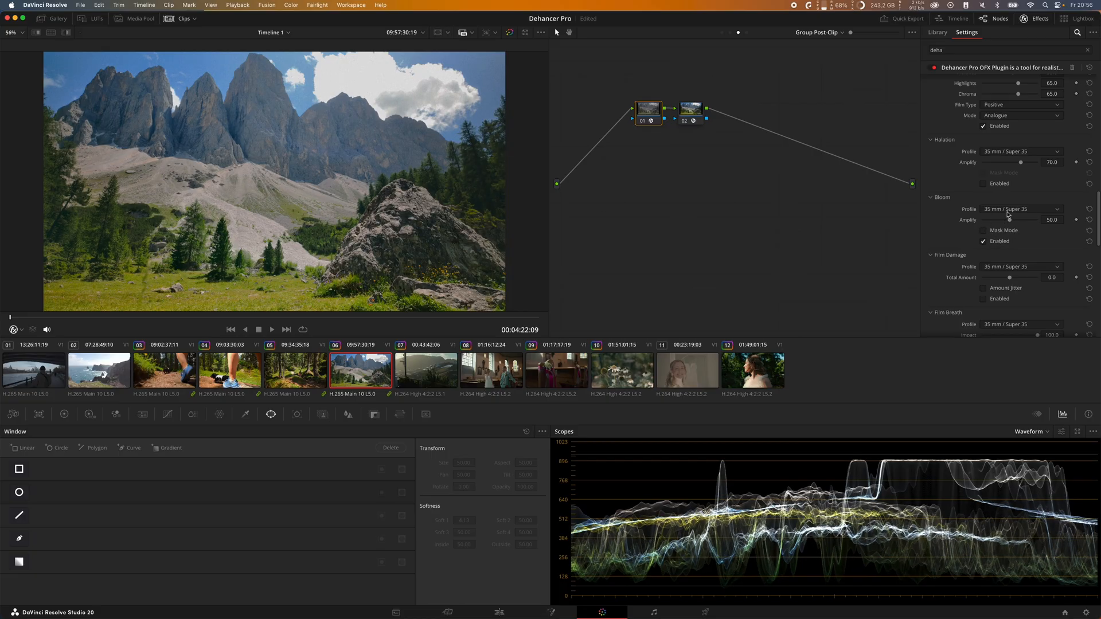
{"action": "mouse_move", "coordinate": [1009, 219]}
{"action": "left_mouse_down"}
{"action": "mouse_move", "coordinate": [978, 223]}
{"action": "mouse_move", "coordinate": [989, 221]}
{"action": "left_mouse_up"}
{"action": "left_click_drag", "start_coordinate": [990, 222], "coordinate": [987, 222]}
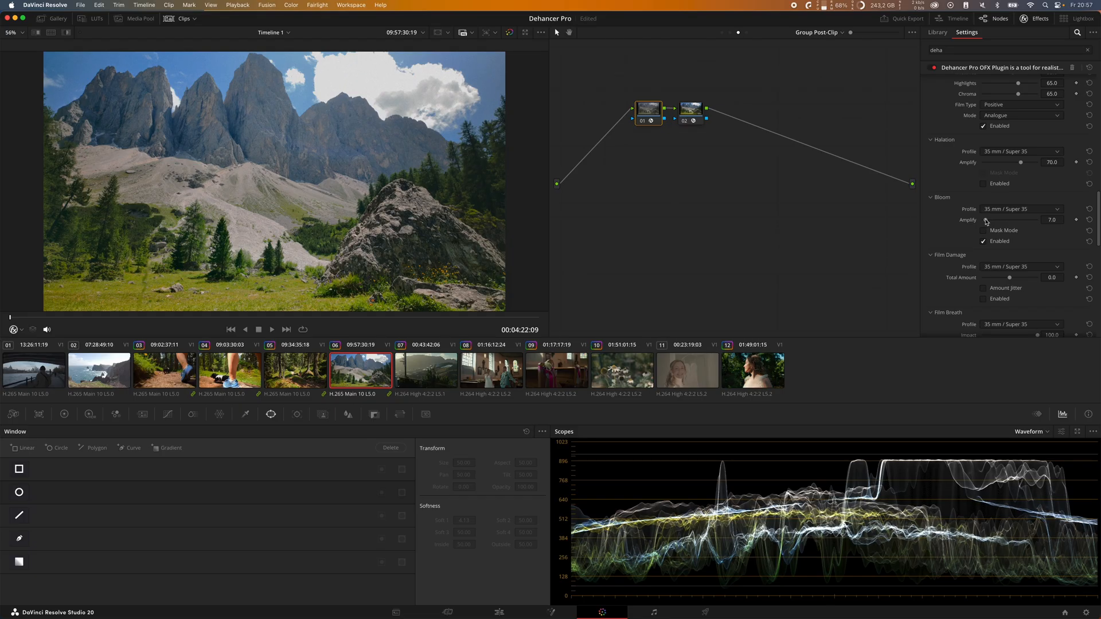
Step: Disable the Dehancer node to compare the mountain clip without the film look
{"action": "scroll", "coordinate": [1007, 225], "scroll_direction": "down", "scroll_amount": 3}
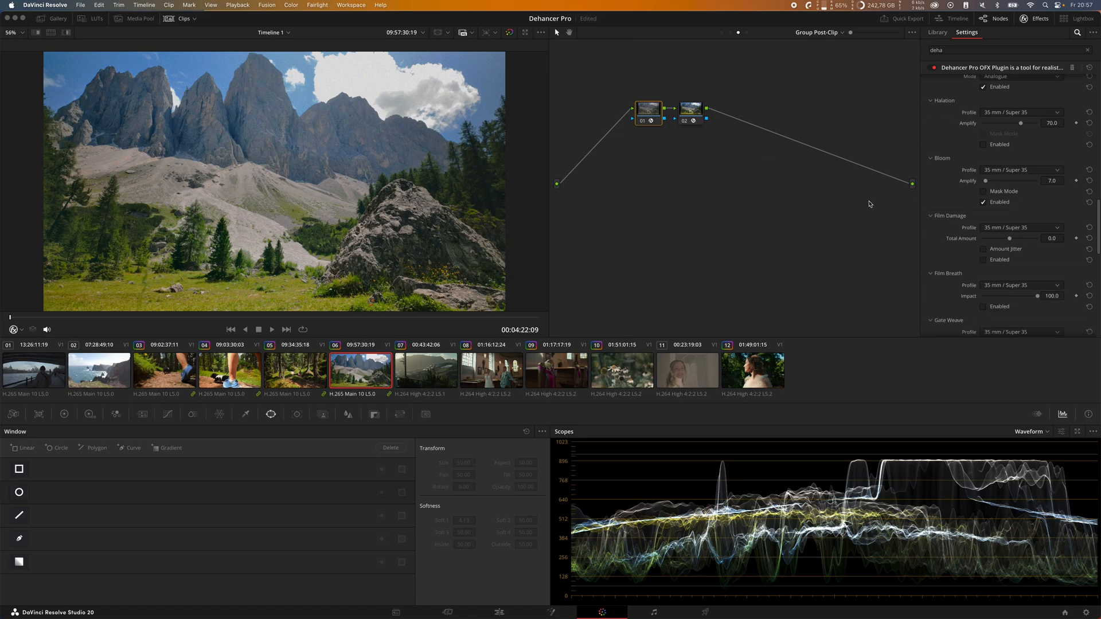
{"action": "key", "text": "super+d"}
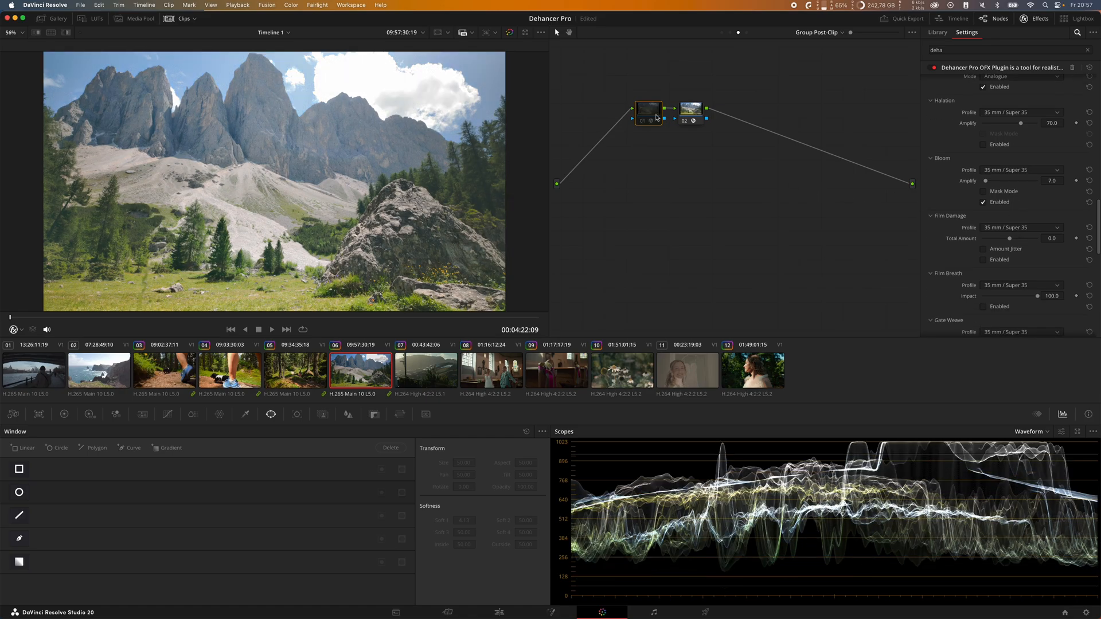
Step: Toggle the Dehancer node for a before-and-after comparison of the mountain clip and leave it enabled
{"action": "key", "text": "super+d"}
{"action": "key", "text": "super+d"}
{"action": "key", "text": "super+d"}
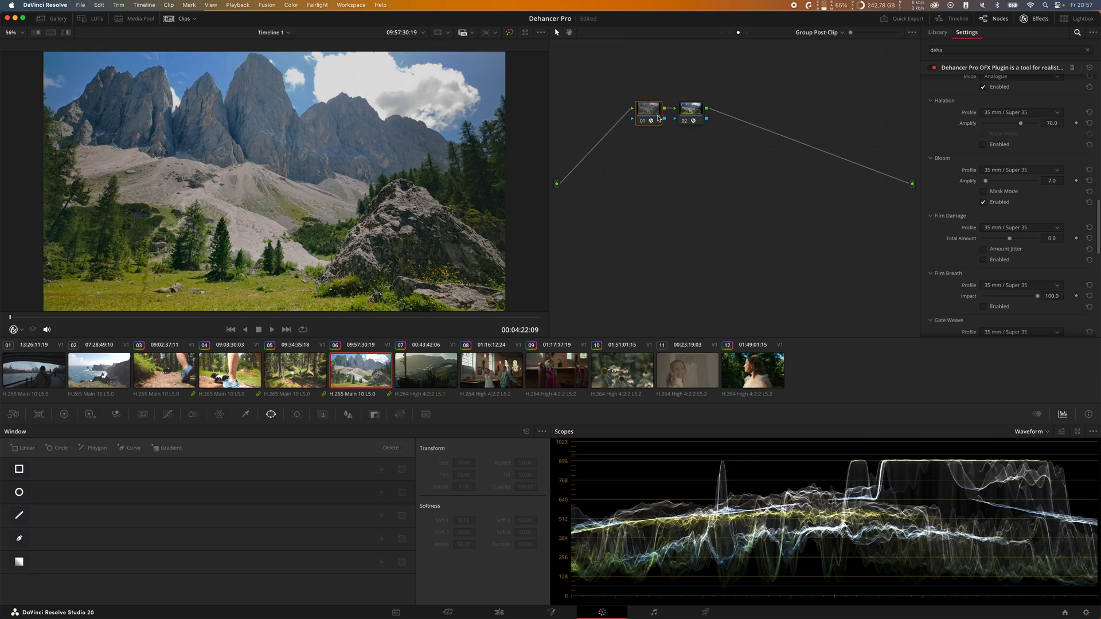
Step: Review the Dehancer settings, from the Vignette and Monitor sections back through Film Grain and Print to Input and Film
{"action": "scroll", "coordinate": [1068, 213], "scroll_direction": "down", "scroll_amount": 10}
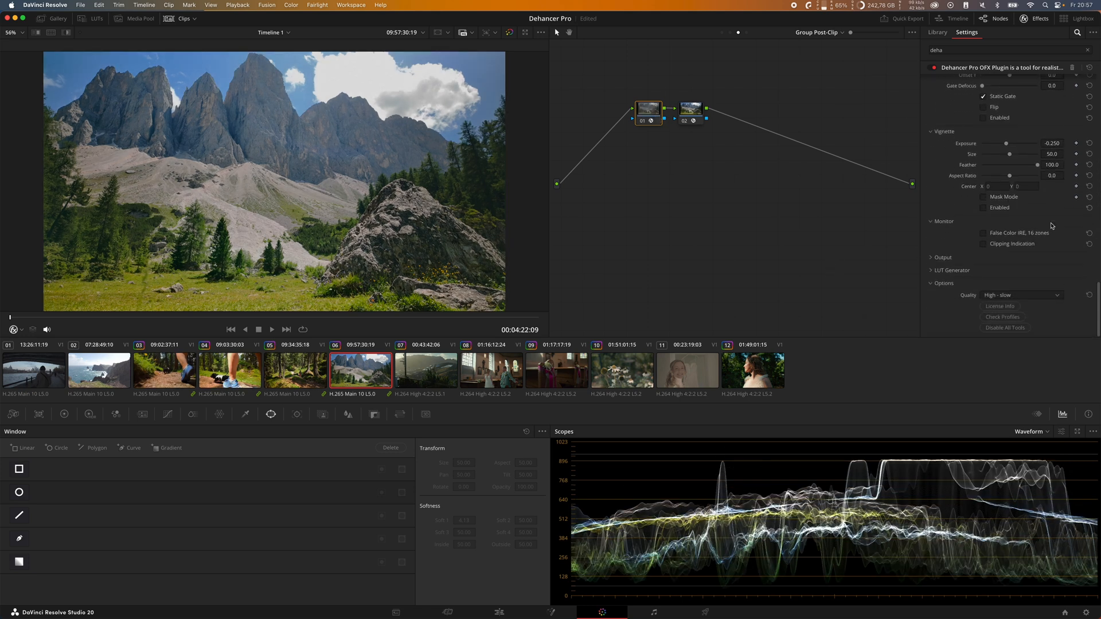
{"action": "scroll", "coordinate": [1051, 226], "scroll_direction": "up", "scroll_amount": 8}
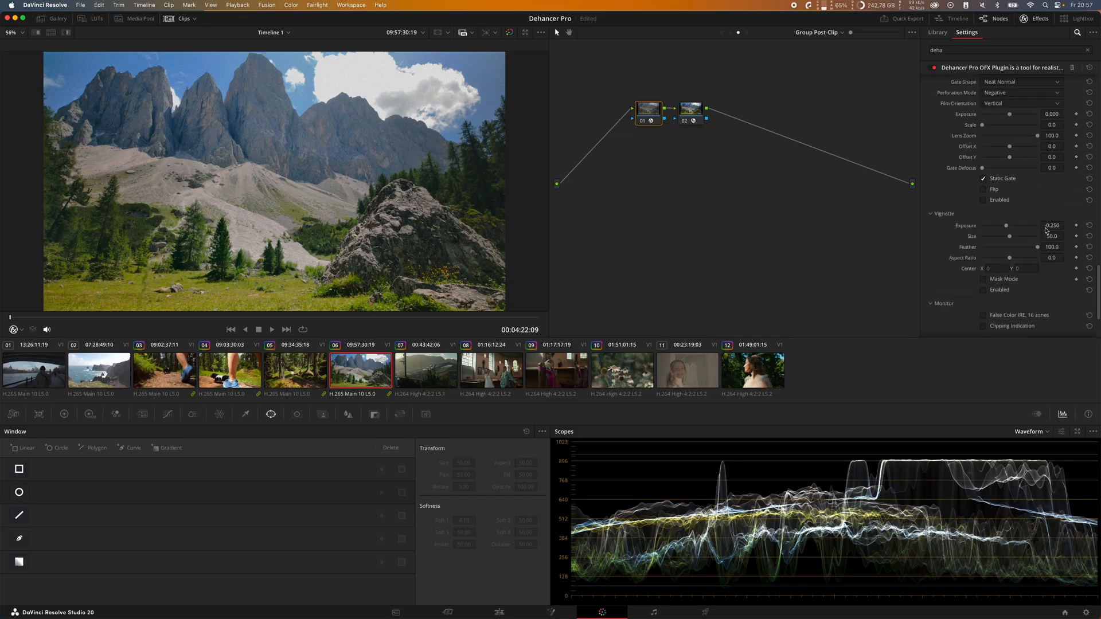
{"action": "scroll", "coordinate": [1046, 231], "scroll_direction": "up", "scroll_amount": 6}
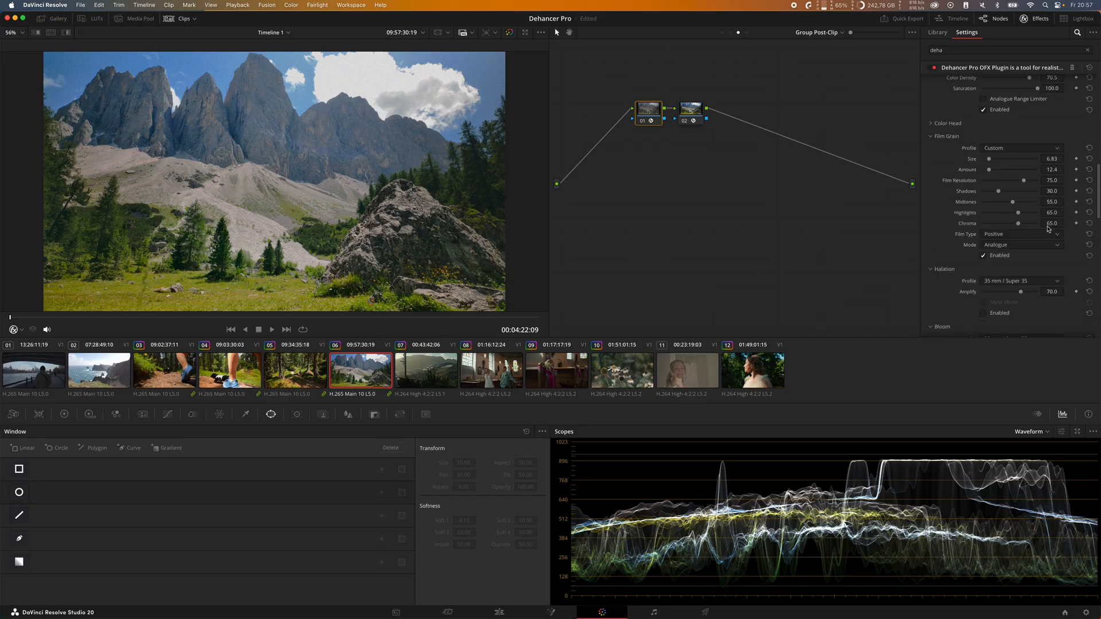
{"action": "scroll", "coordinate": [1049, 228], "scroll_direction": "up", "scroll_amount": 1}
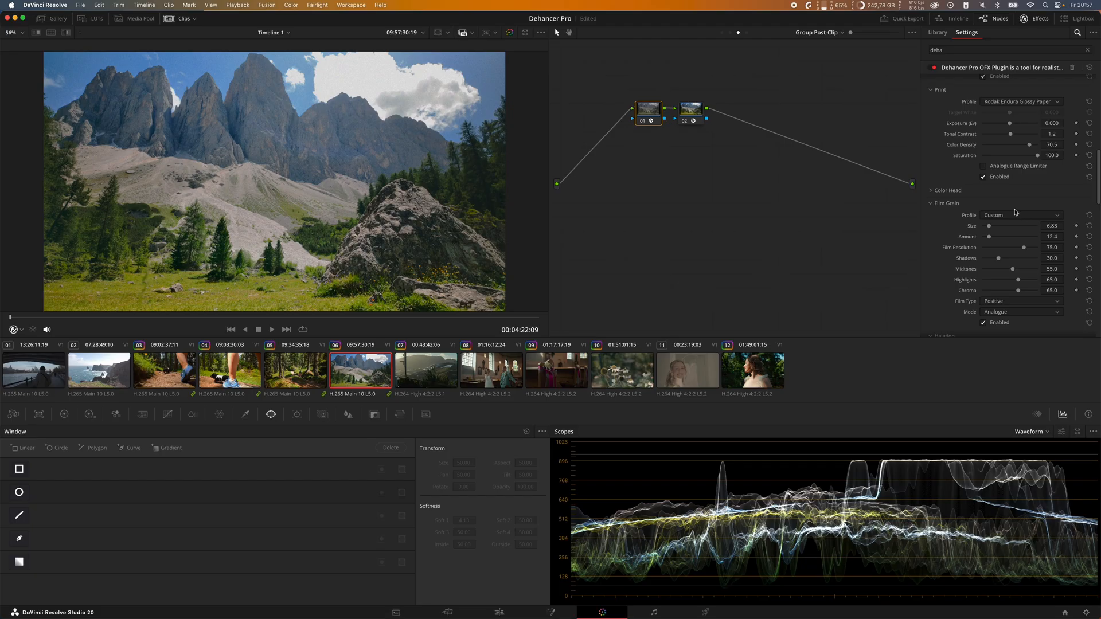
{"action": "scroll", "coordinate": [965, 187], "scroll_direction": "up", "scroll_amount": 3}
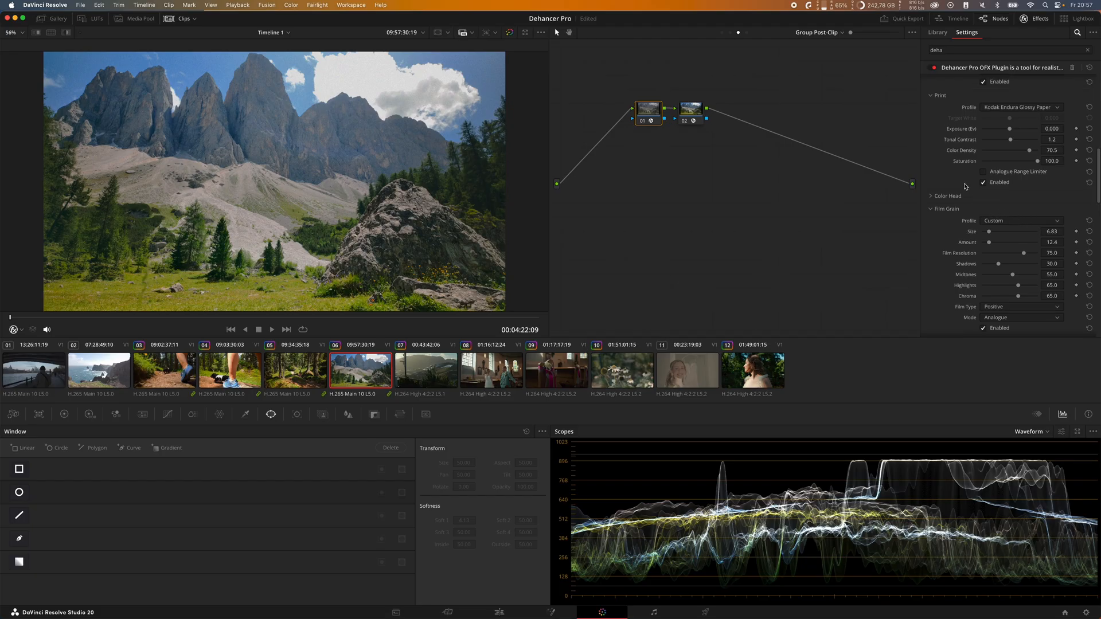
{"action": "scroll", "coordinate": [959, 182], "scroll_direction": "up", "scroll_amount": 5}
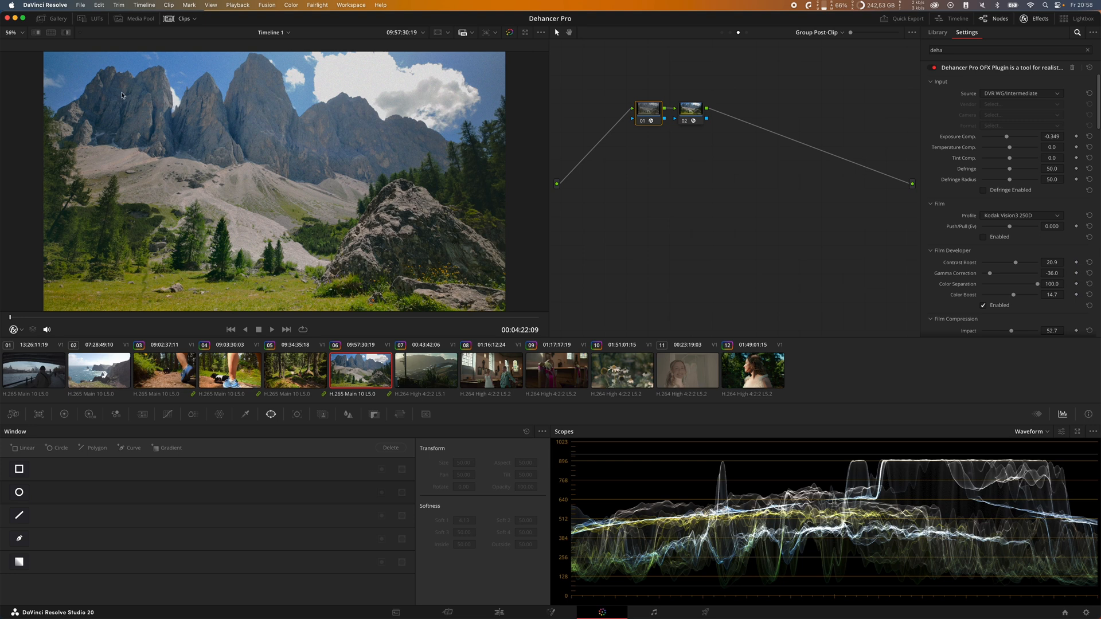
Step: Add a serial node before the Dehancer node and space out the nodes so it starts the chain
{"action": "left_click_drag", "start_coordinate": [691, 110], "coordinate": [725, 109]}
{"action": "left_click_drag", "start_coordinate": [648, 111], "coordinate": [670, 112]}
{"action": "right_click", "coordinate": [667, 114]}
{"action": "mouse_move", "coordinate": [689, 155]}
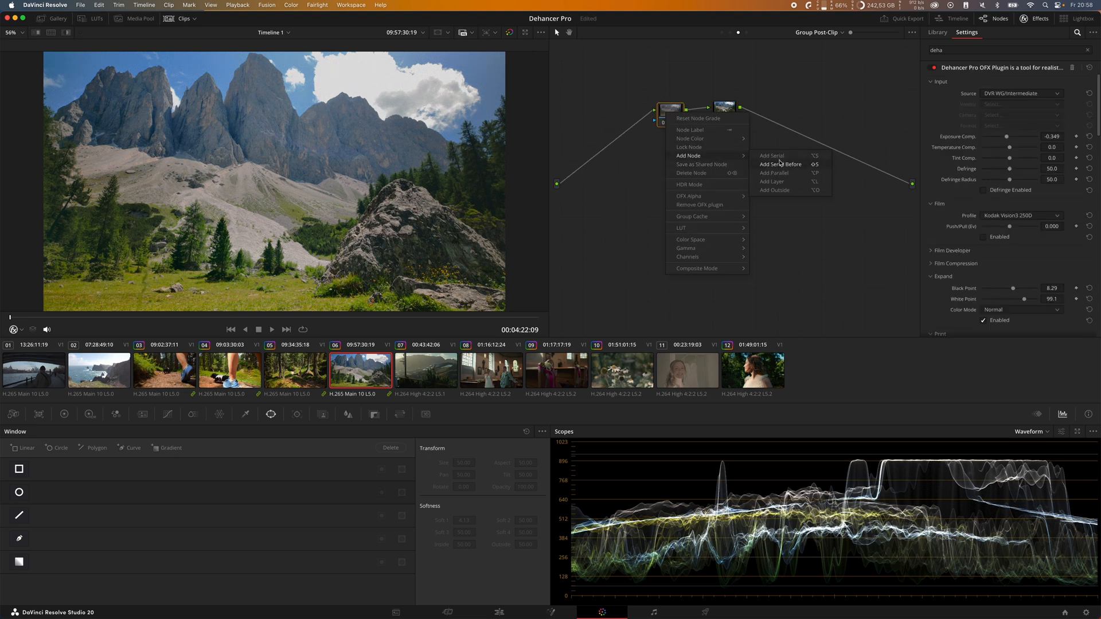
{"action": "left_click", "coordinate": [779, 161]}
{"action": "left_click_drag", "start_coordinate": [675, 154], "coordinate": [593, 135]}
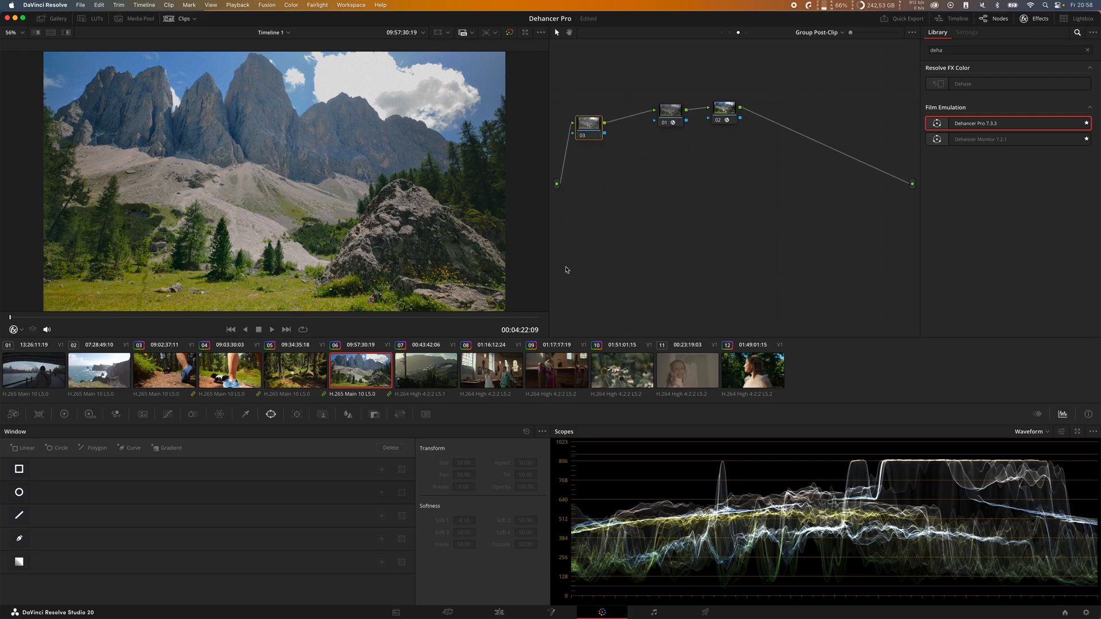
Step: Set the new node's Contrast to 1.082 and Pivot to 0.623 in the primary color wheels
{"action": "left_click", "coordinate": [64, 414]}
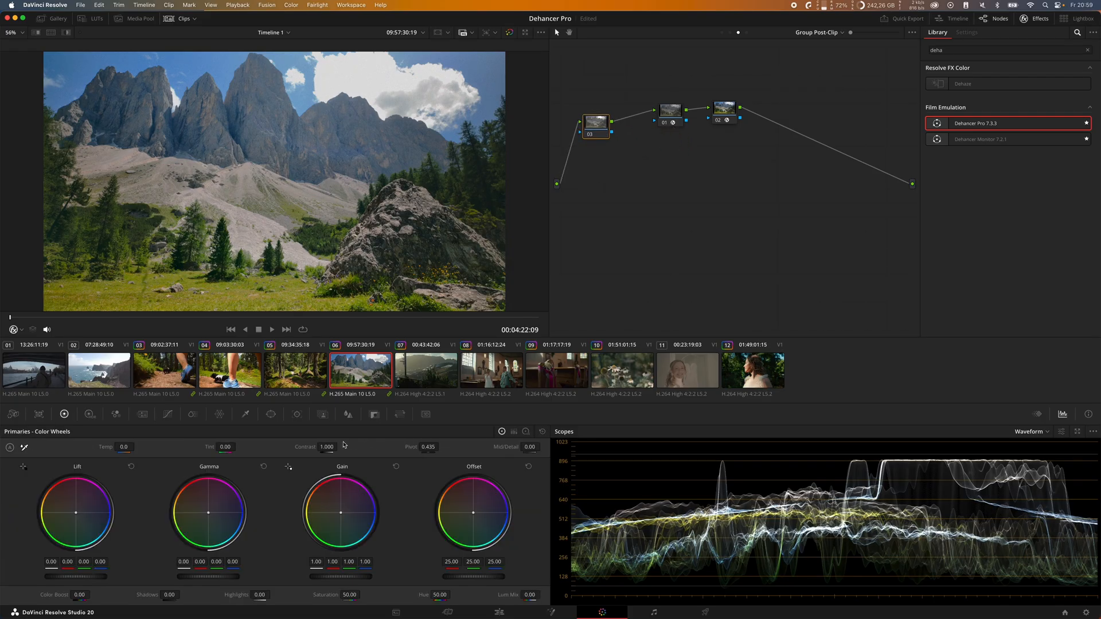
{"action": "left_click_drag", "start_coordinate": [314, 448], "coordinate": [324, 446]}
{"action": "left_click_drag", "start_coordinate": [408, 445], "coordinate": [431, 445]}
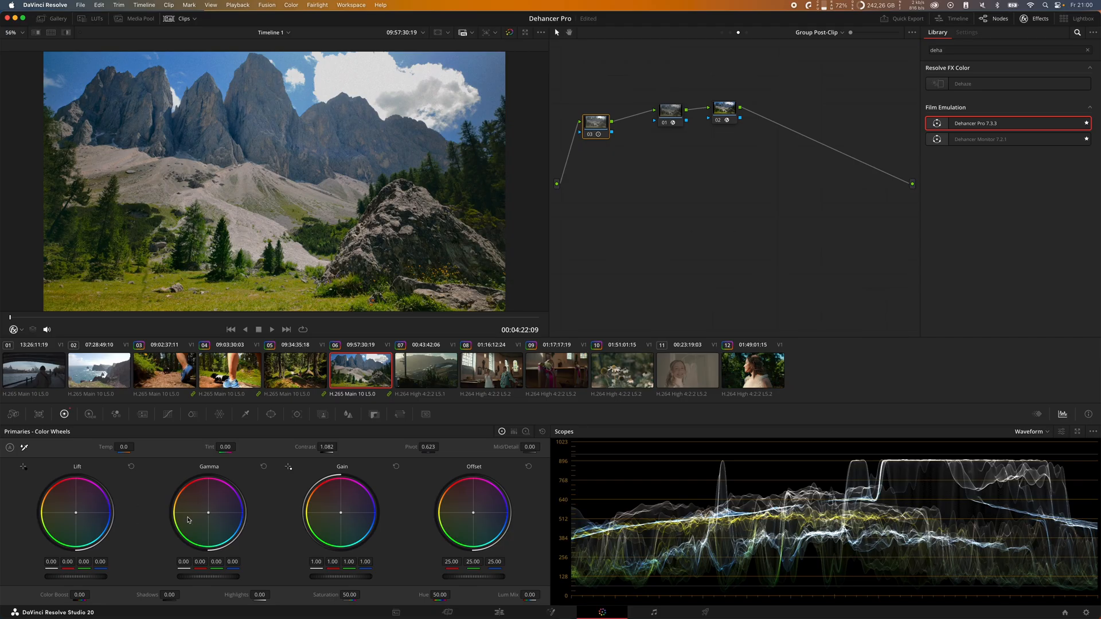
Step: Switch between nodes 01 and 02 and review the Dehancer settings from Input down to Print
{"action": "left_click", "coordinate": [674, 120]}
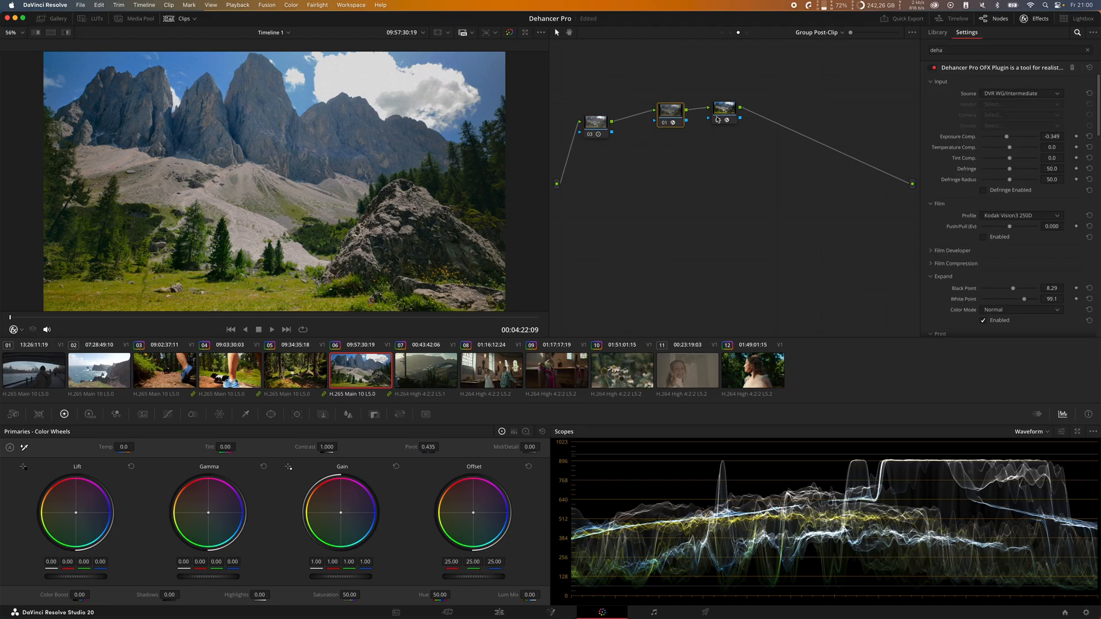
{"action": "left_click", "coordinate": [724, 118]}
{"action": "left_click", "coordinate": [683, 118]}
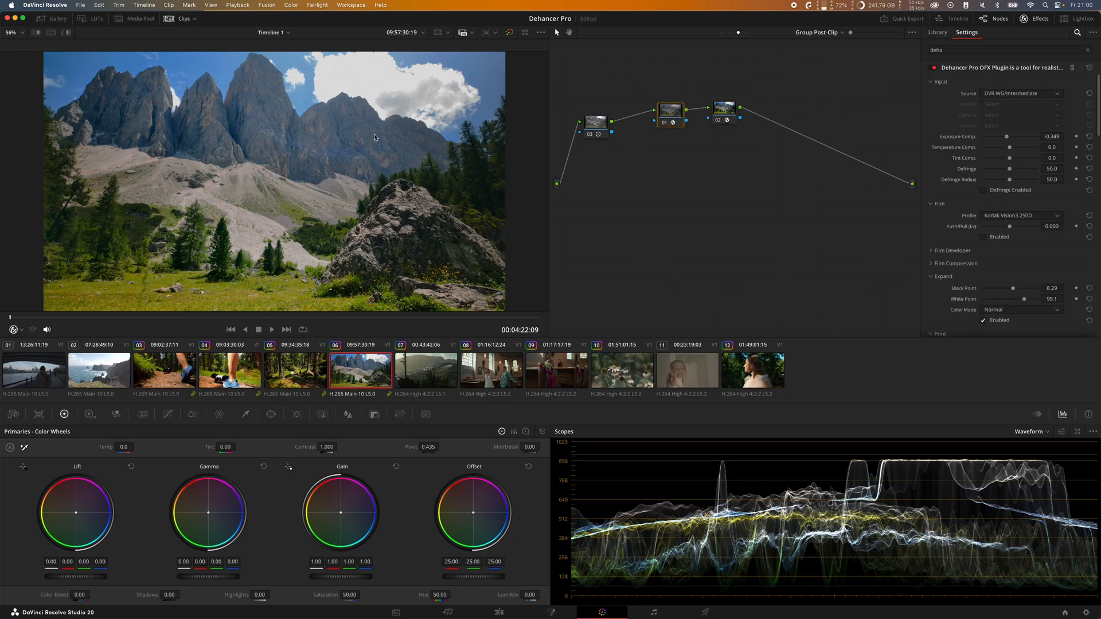
{"action": "left_click", "coordinate": [723, 115]}
{"action": "left_click", "coordinate": [678, 121]}
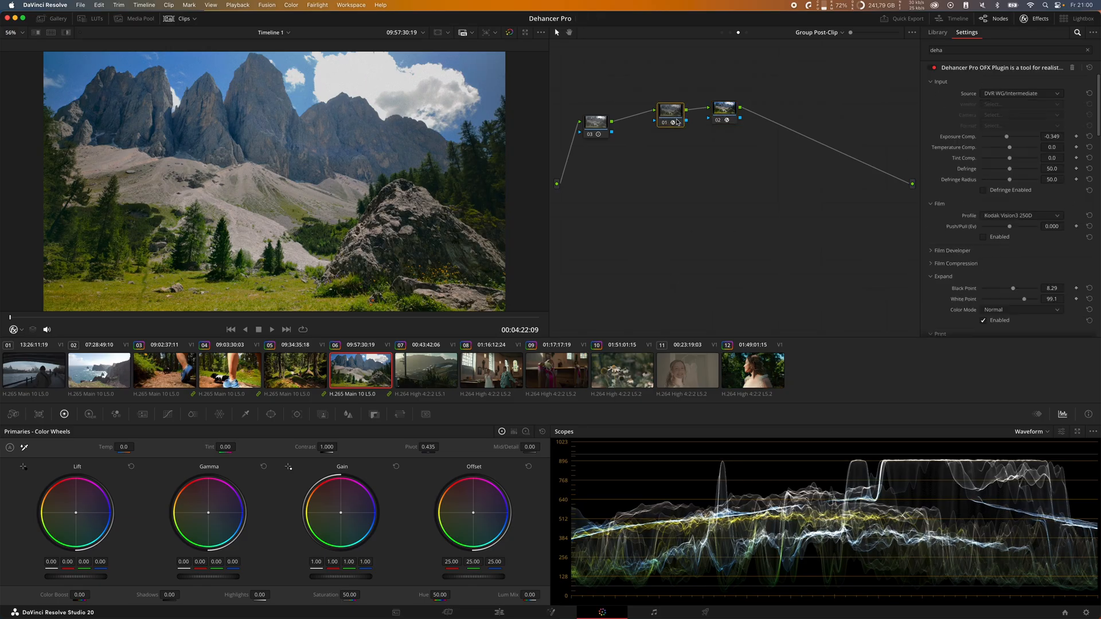
{"action": "scroll", "coordinate": [996, 183], "scroll_direction": "down", "scroll_amount": 2}
{"action": "scroll", "coordinate": [997, 183], "scroll_direction": "up", "scroll_amount": 2}
{"action": "scroll", "coordinate": [966, 162], "scroll_direction": "down", "scroll_amount": 3}
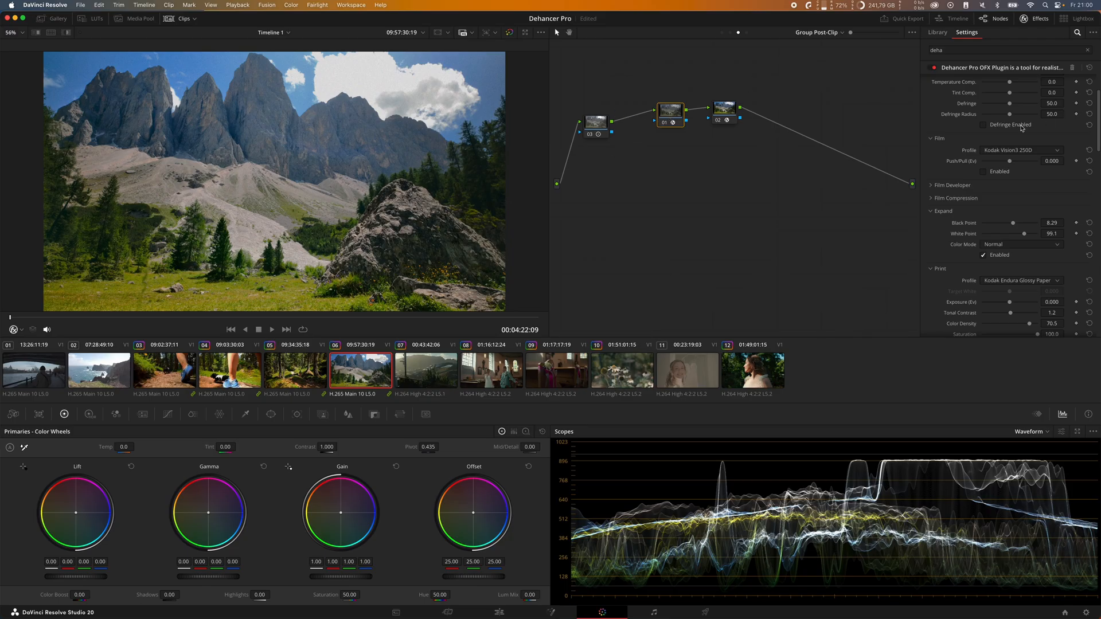
{"action": "scroll", "coordinate": [959, 123], "scroll_direction": "up", "scroll_amount": 3}
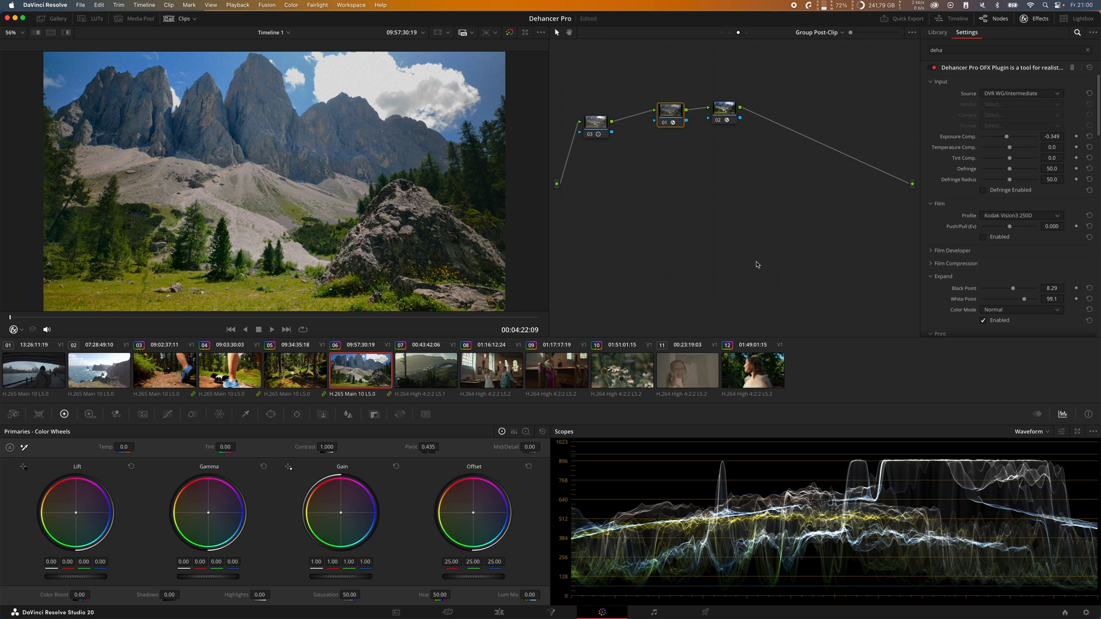
Step: Toggle the contrast and Dehancer nodes together for a before-and-after comparison of the mountain clip, leaving both enabled
{"action": "left_click_drag", "start_coordinate": [573, 89], "coordinate": [666, 147]}
{"action": "key", "text": "ctrl+d"}
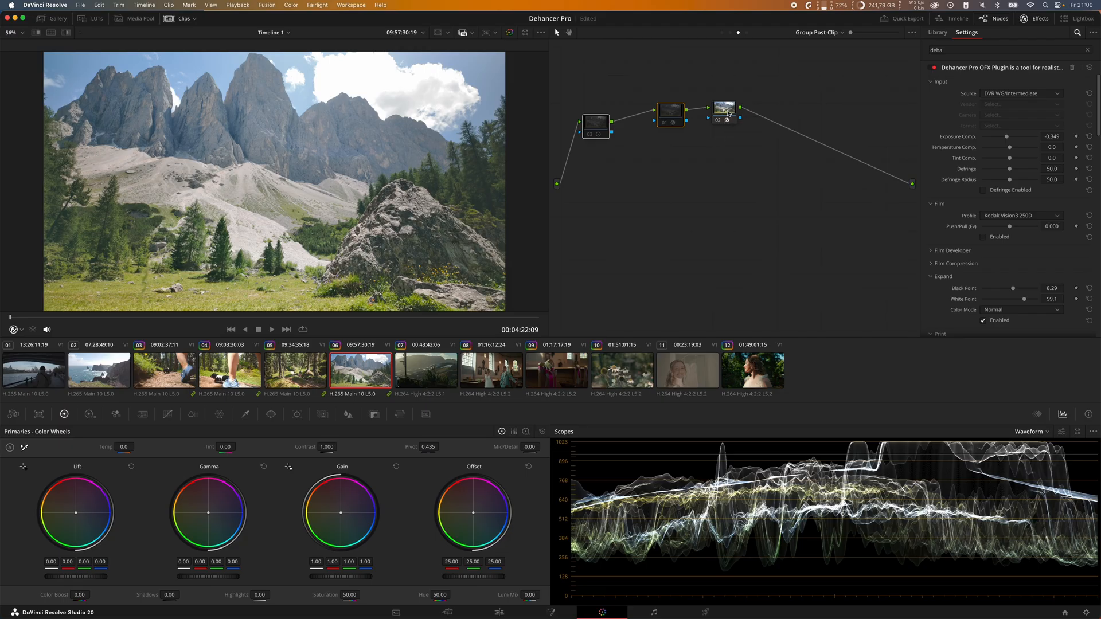
{"action": "key", "text": "ctrl+d"}
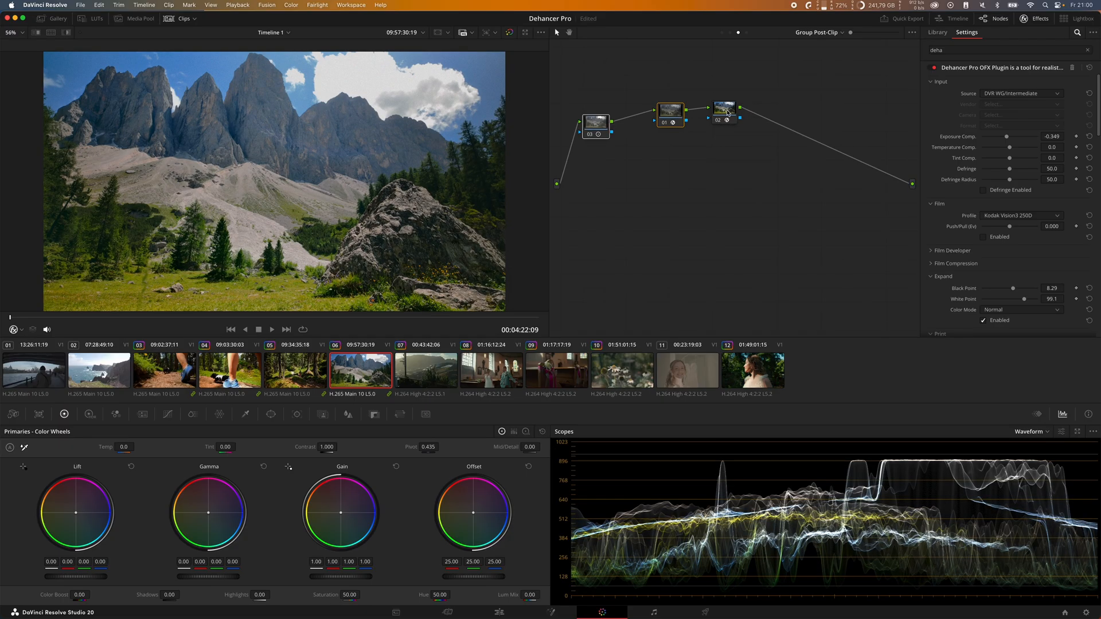
{"action": "key", "text": "super+d"}
{"action": "key", "text": "super+d"}
{"action": "key", "text": "super+d"}
{"action": "key", "text": "super+d"}
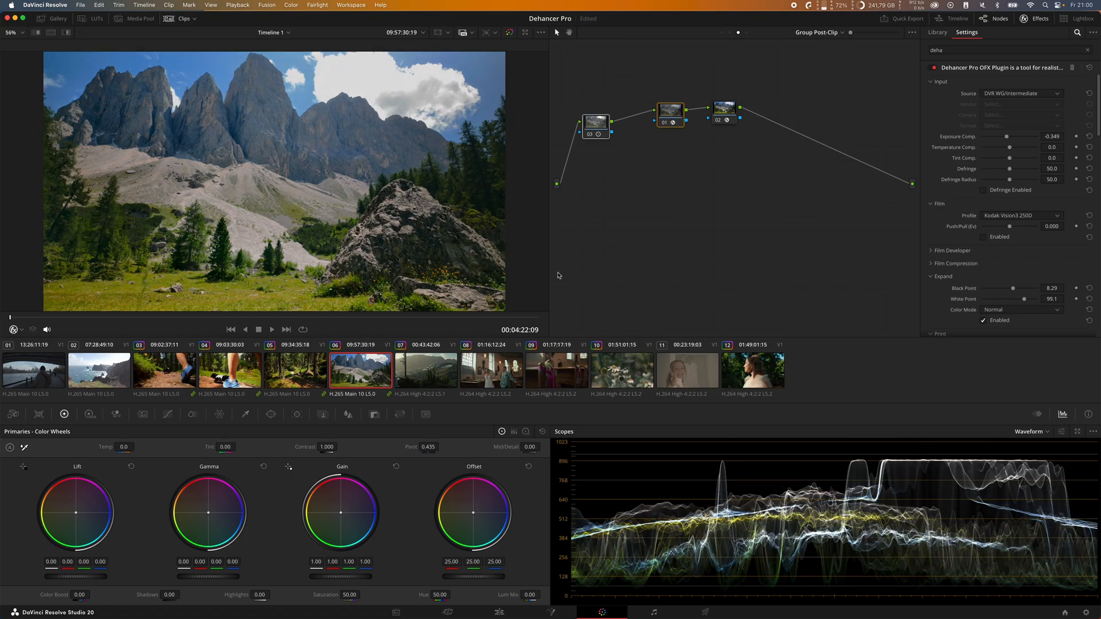
Step: Go to the forest trail clips and set the Dehancer Exposure Comp. to -0.209 and Temperature Comp. to -3.9
{"action": "left_click", "coordinate": [311, 377]}
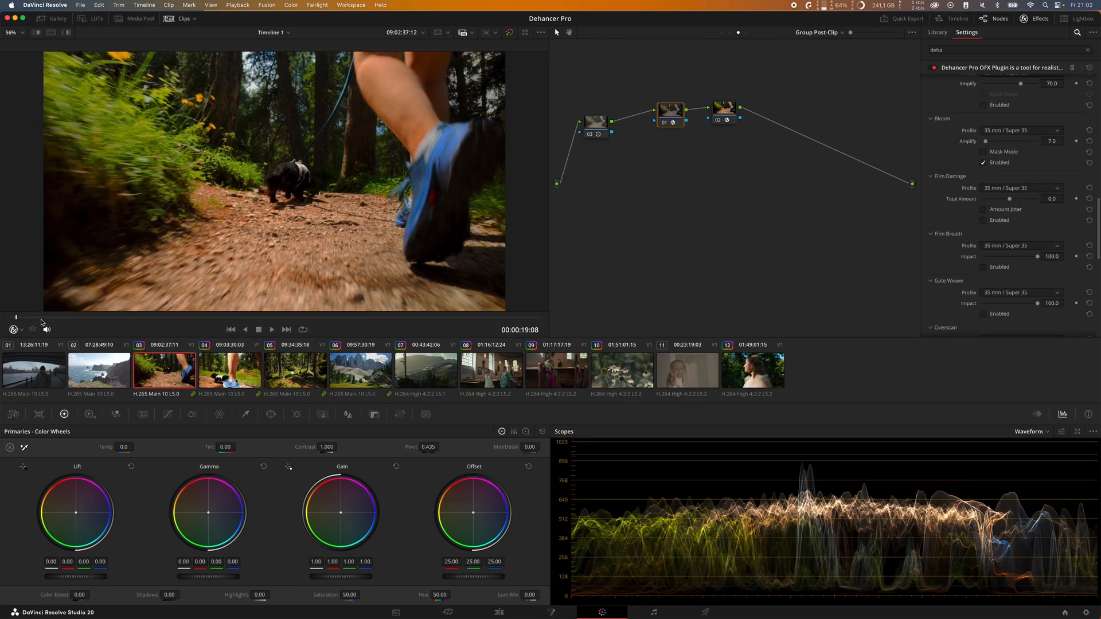
{"action": "left_click_drag", "start_coordinate": [27, 319], "coordinate": [12, 321]}
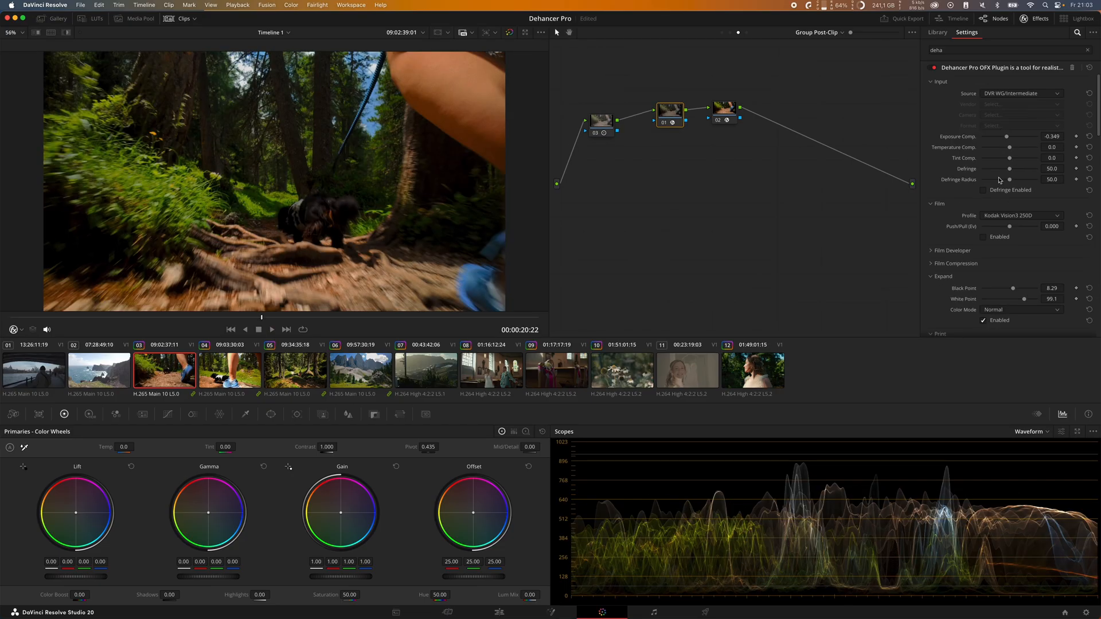
{"action": "scroll", "coordinate": [974, 197], "scroll_direction": "down", "scroll_amount": 2}
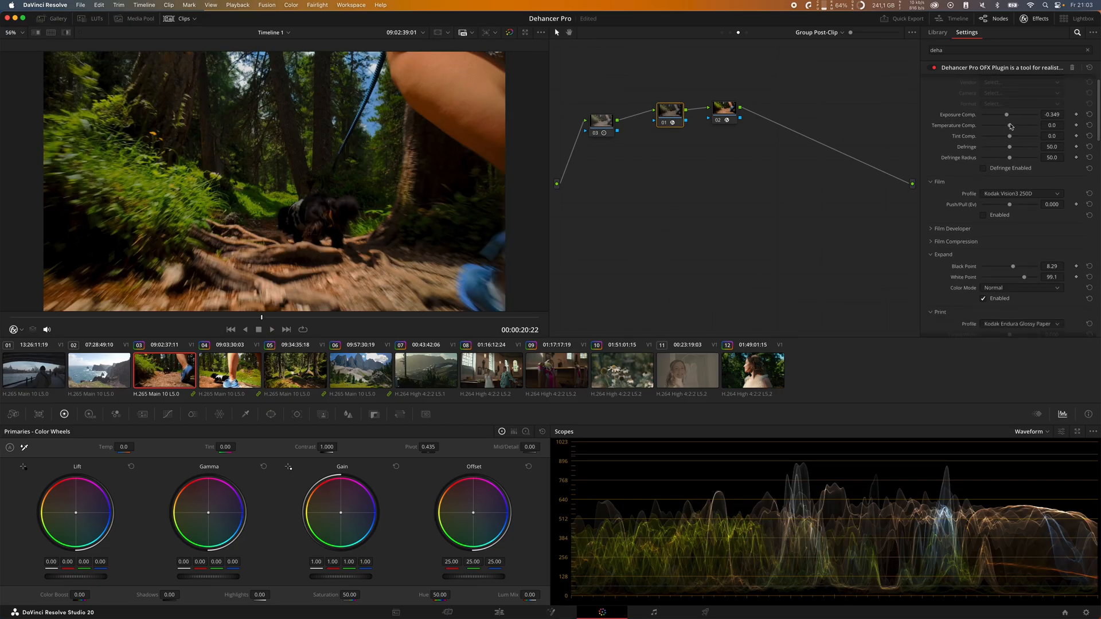
{"action": "left_click", "coordinate": [1090, 115]}
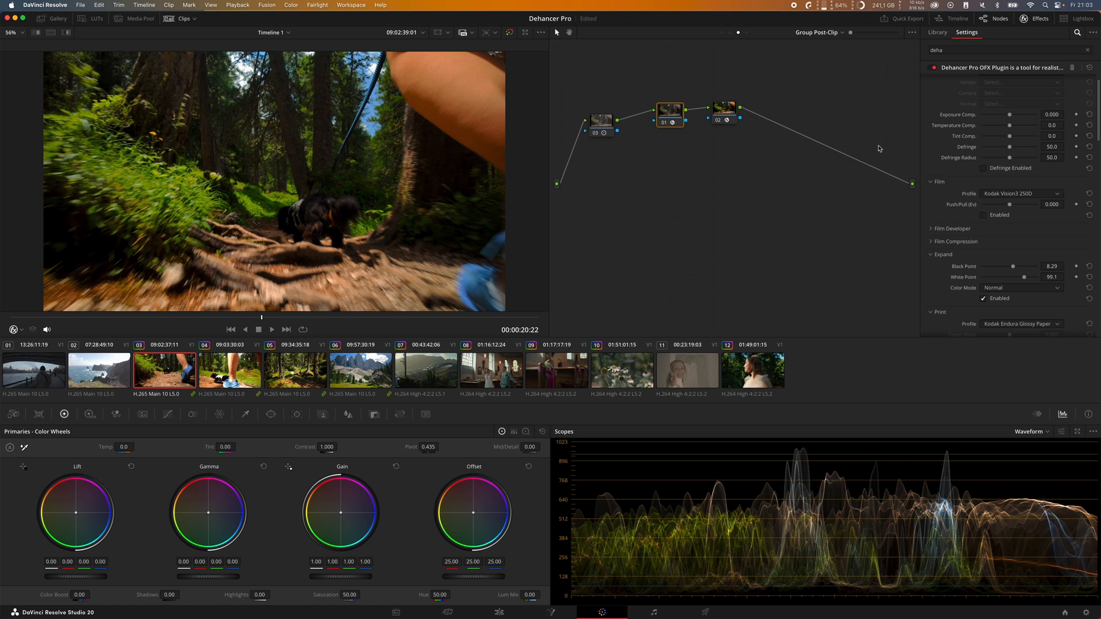
{"action": "mouse_move", "coordinate": [1007, 116]}
{"action": "left_mouse_down"}
{"action": "mouse_move", "coordinate": [997, 143]}
{"action": "mouse_move", "coordinate": [1011, 123]}
{"action": "left_mouse_up"}
Step: Set the Film Developer's Contrast Boost to 13.2, Gamma Correction to -9.7 and Color Boost to 17.8, and preview an earlier part of the clip
{"action": "scroll", "coordinate": [1012, 194], "scroll_direction": "down", "scroll_amount": 2}
{"action": "left_click", "coordinate": [956, 199]}
{"action": "left_click", "coordinate": [952, 189]}
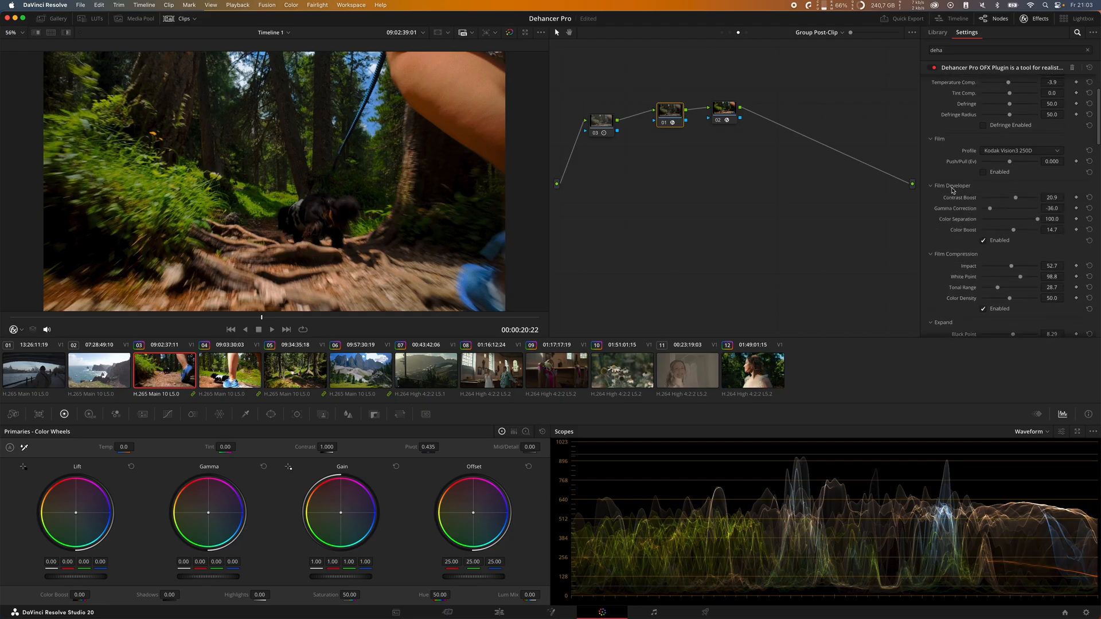
{"action": "scroll", "coordinate": [949, 235], "scroll_direction": "down", "scroll_amount": 1}
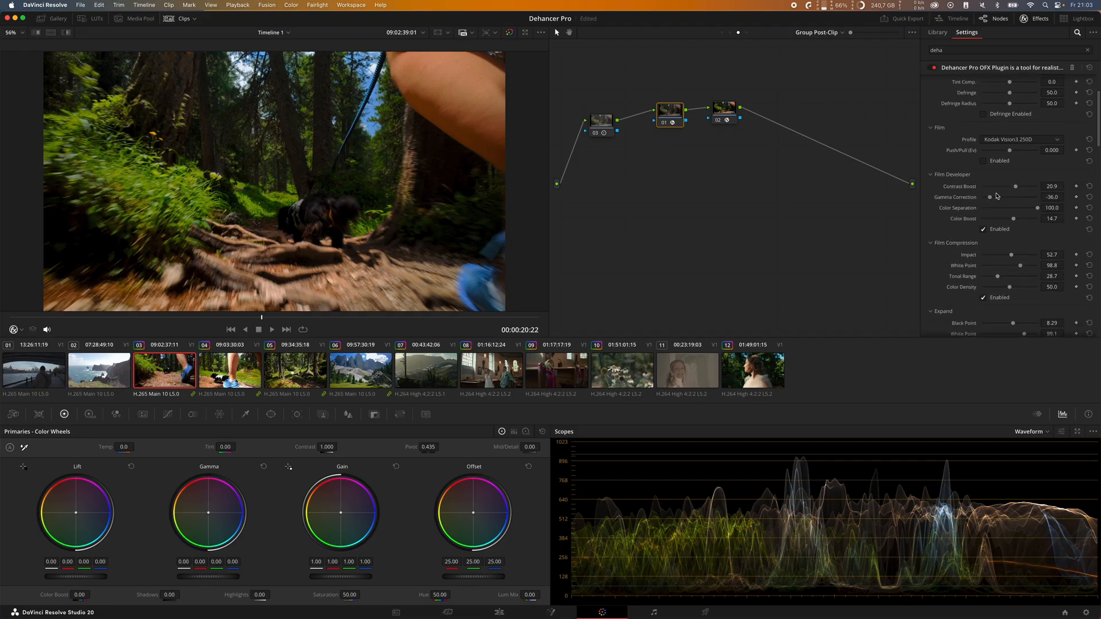
{"action": "mouse_move", "coordinate": [1011, 191]}
{"action": "left_mouse_down"}
{"action": "mouse_move", "coordinate": [996, 198]}
{"action": "mouse_move", "coordinate": [1018, 198]}
{"action": "mouse_move", "coordinate": [1006, 200]}
{"action": "left_mouse_up"}
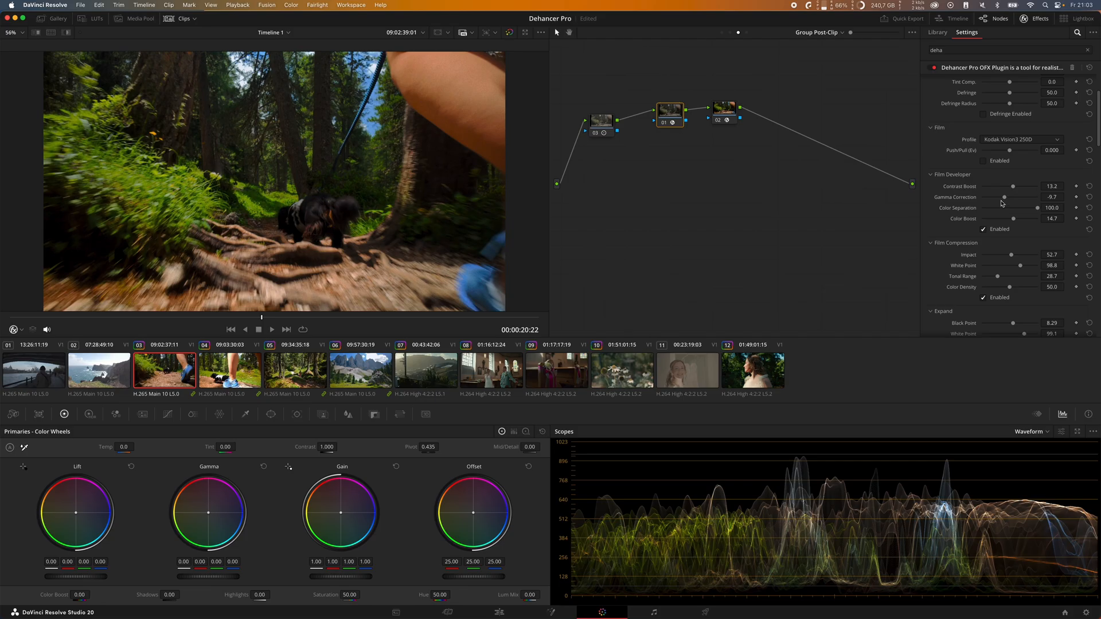
{"action": "scroll", "coordinate": [1002, 214], "scroll_direction": "down", "scroll_amount": 1}
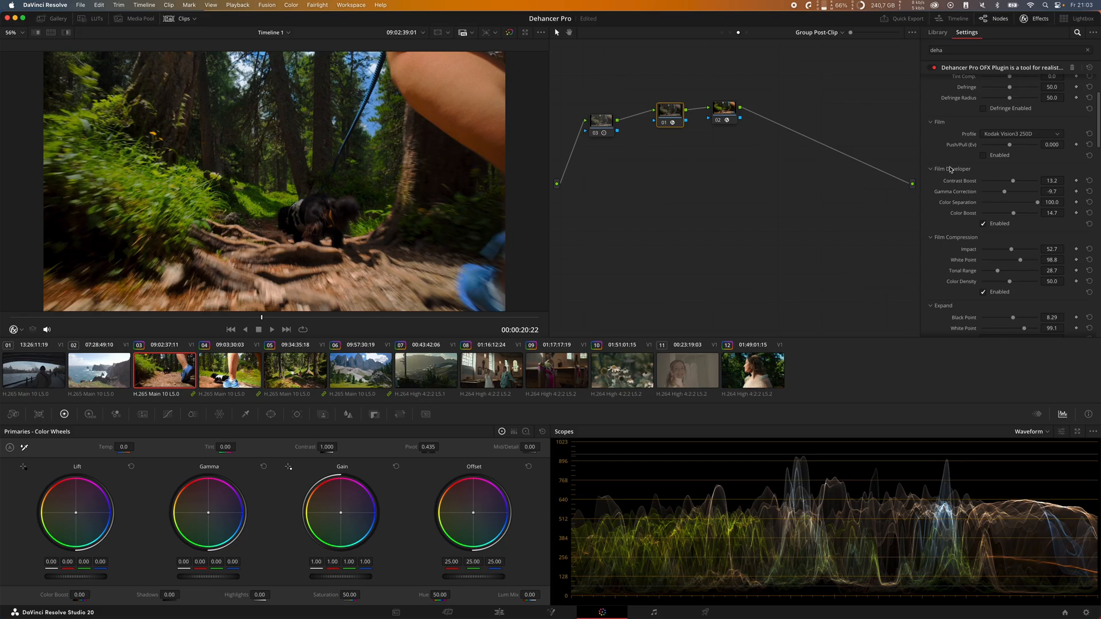
{"action": "mouse_move", "coordinate": [1014, 214]}
{"action": "left_mouse_down"}
{"action": "mouse_move", "coordinate": [1001, 213]}
{"action": "mouse_move", "coordinate": [1015, 215]}
{"action": "left_mouse_up"}
{"action": "left_click", "coordinate": [1089, 214]}
{"action": "left_click", "coordinate": [168, 317]}
{"action": "key", "text": "space"}
Step: Change the Print profile to Fujifilm 3513 Print film and lower its Color Density
{"action": "scroll", "coordinate": [1017, 239], "scroll_direction": "down", "scroll_amount": 1}
{"action": "scroll", "coordinate": [956, 226], "scroll_direction": "down", "scroll_amount": 4}
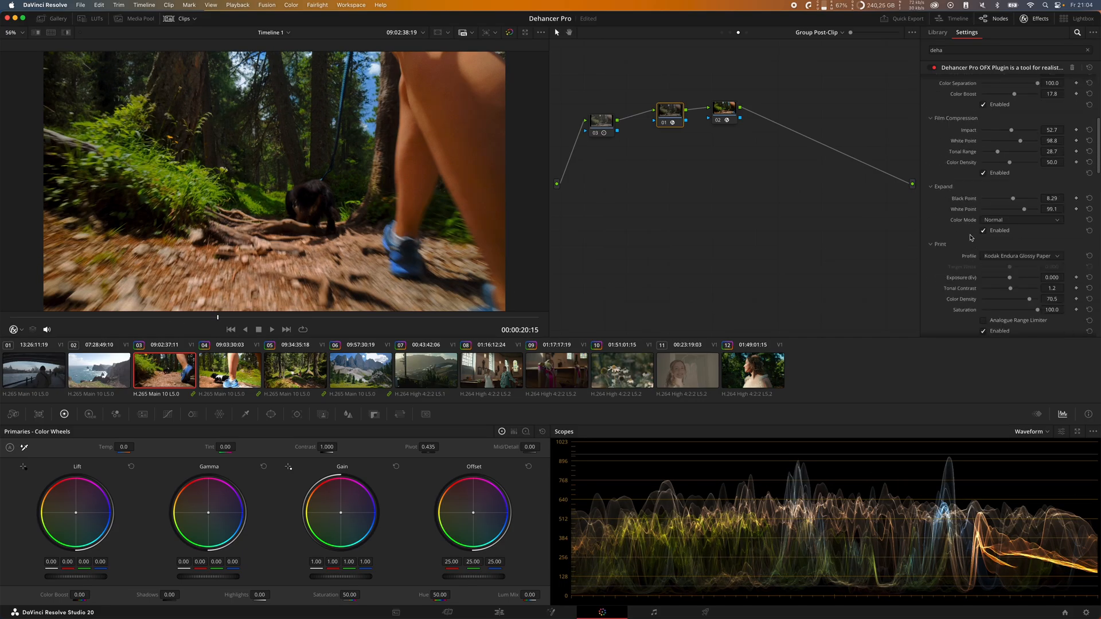
{"action": "scroll", "coordinate": [1068, 236], "scroll_direction": "down", "scroll_amount": 4}
{"action": "left_click", "coordinate": [1042, 164]}
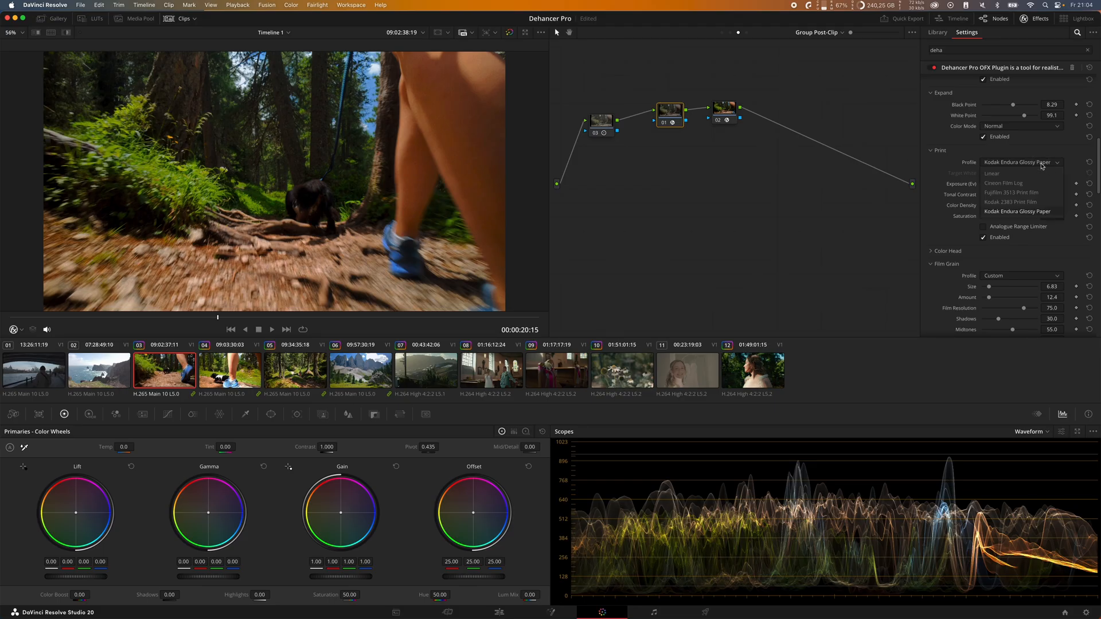
{"action": "left_click", "coordinate": [1011, 193]}
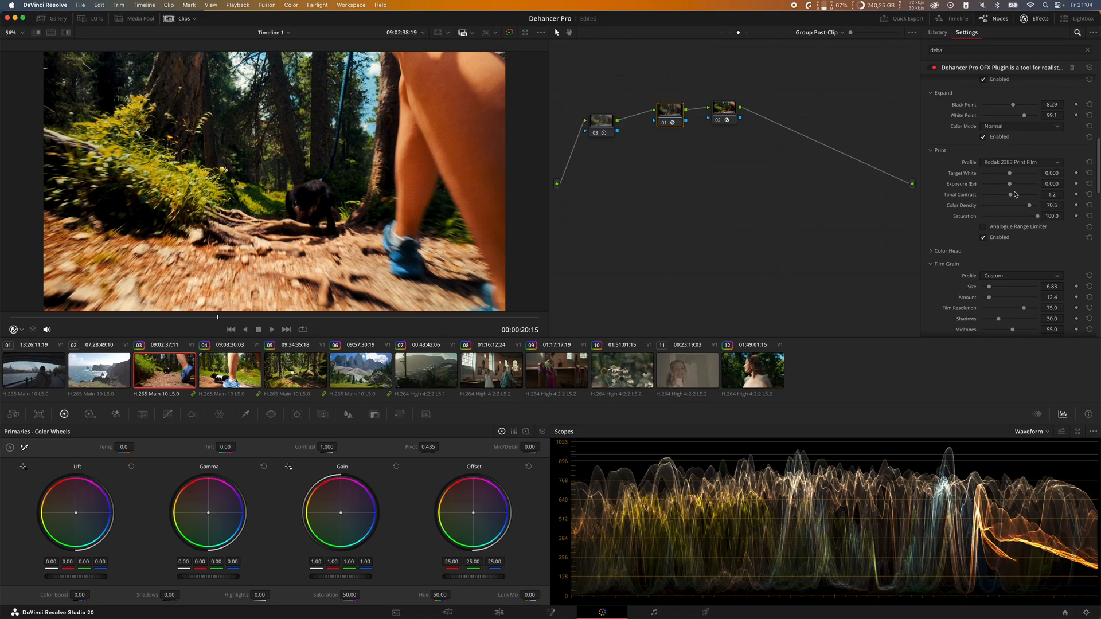
{"action": "left_click", "coordinate": [1020, 163]}
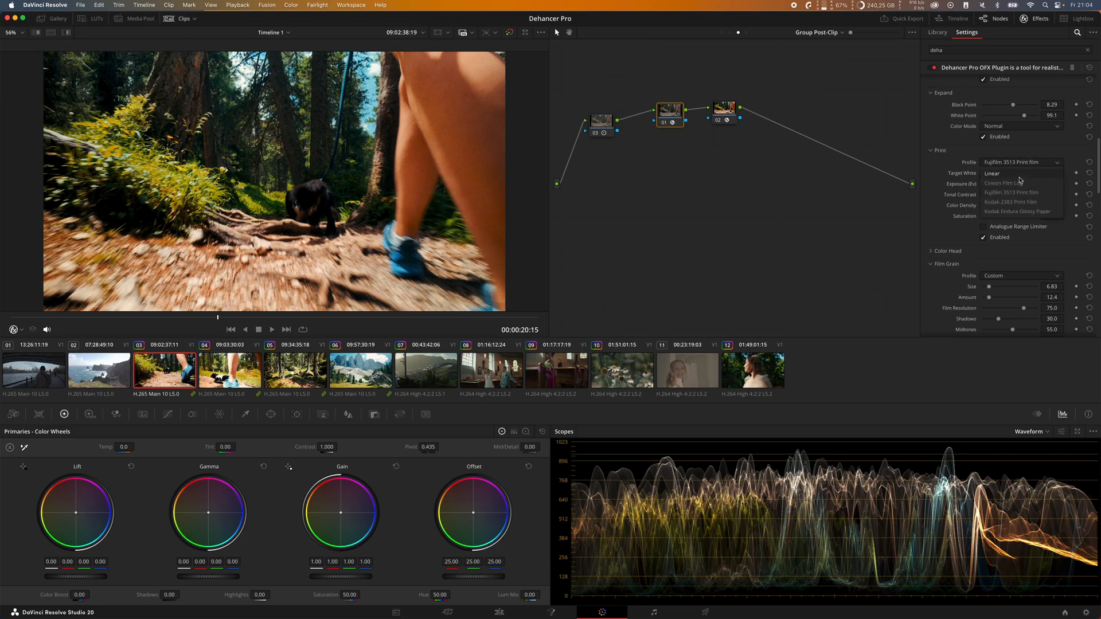
{"action": "left_click", "coordinate": [1020, 193]}
{"action": "mouse_move", "coordinate": [1011, 206]}
{"action": "left_mouse_down"}
{"action": "mouse_move", "coordinate": [1028, 206]}
{"action": "mouse_move", "coordinate": [1012, 206]}
{"action": "left_mouse_up"}
Step: Set the Film Developer's Color Boost to 5.4 and Contrast Boost to 14.7
{"action": "scroll", "coordinate": [970, 223], "scroll_direction": "up", "scroll_amount": 10}
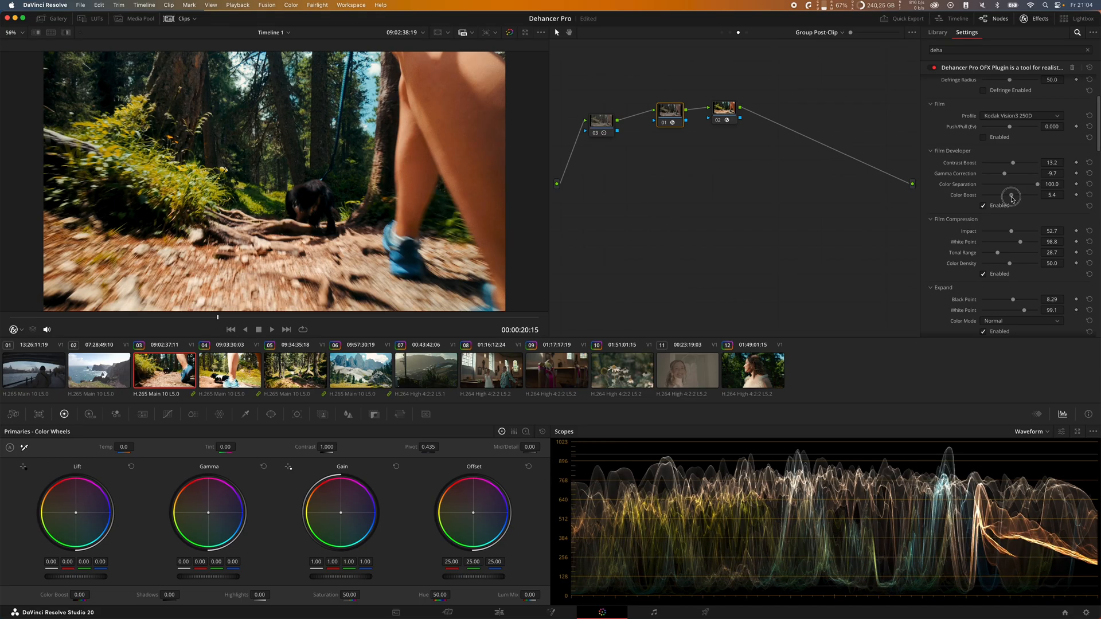
{"action": "left_click_drag", "start_coordinate": [1014, 198], "coordinate": [1004, 175]}
Step: Try the Fujicolor Pro 400H film profile, enabling the Film section with Push/Pull at 0.016
{"action": "scroll", "coordinate": [999, 151], "scroll_direction": "up", "scroll_amount": 1}
{"action": "scroll", "coordinate": [999, 151], "scroll_direction": "up", "scroll_amount": 6}
{"action": "left_click", "coordinate": [1002, 238]}
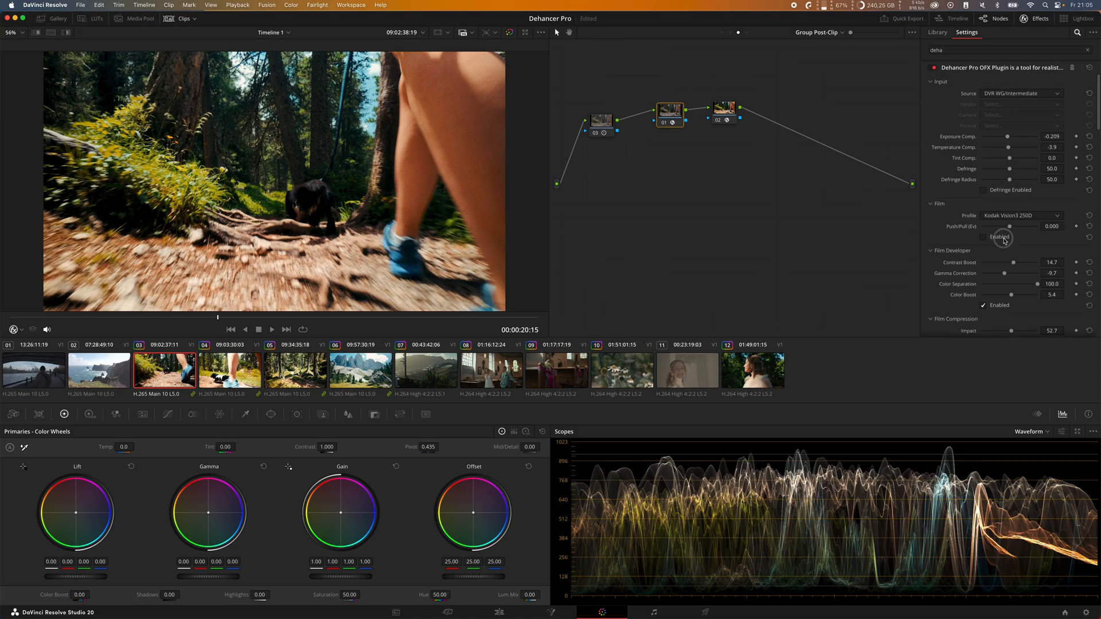
{"action": "left_click", "coordinate": [1021, 216]}
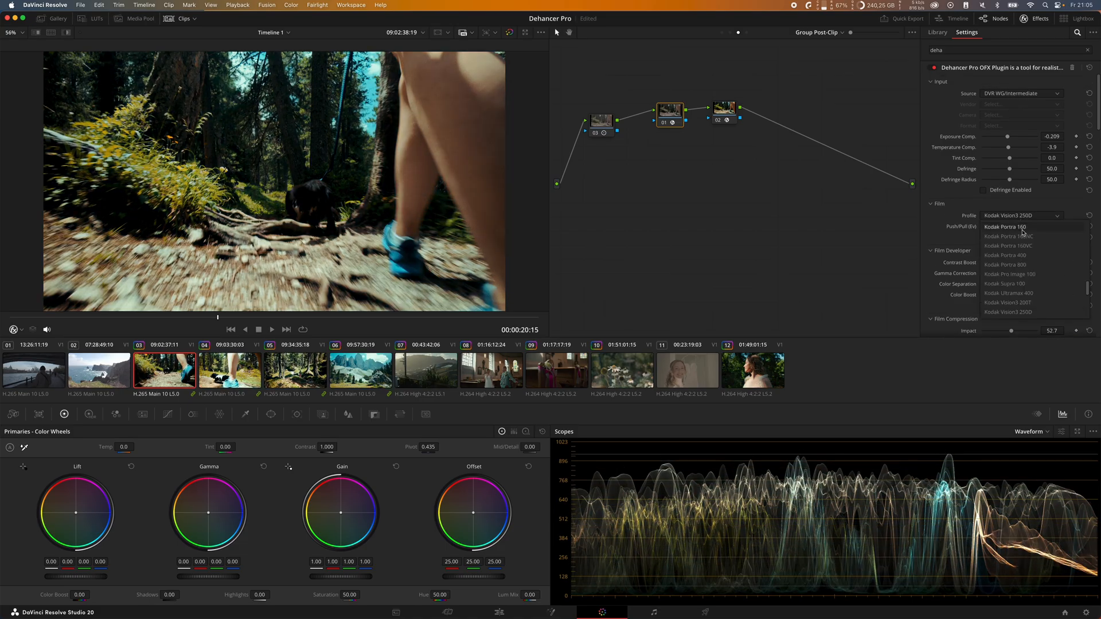
{"action": "scroll", "coordinate": [1031, 261], "scroll_direction": "down", "scroll_amount": 1}
{"action": "left_click", "coordinate": [1040, 302]}
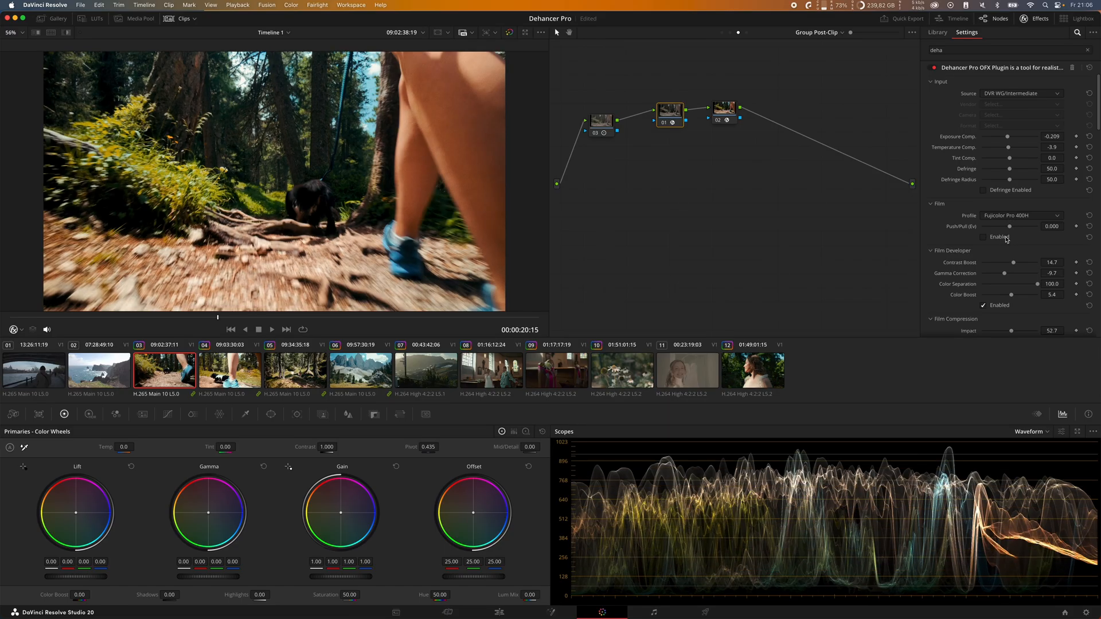
{"action": "left_click_drag", "start_coordinate": [1009, 226], "coordinate": [1011, 229]}
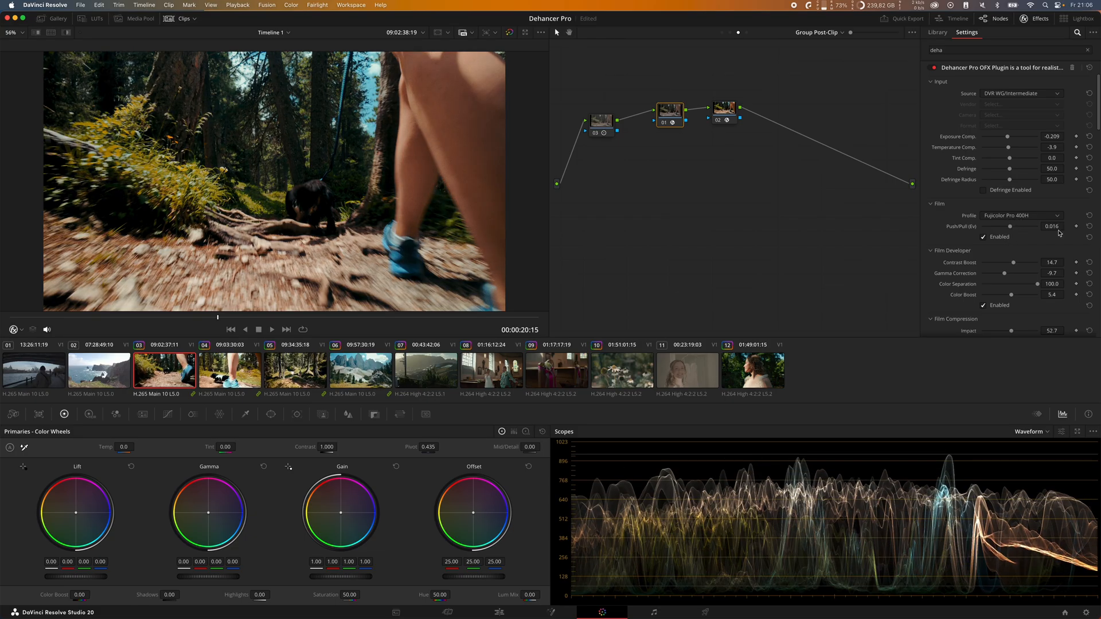
{"action": "left_click", "coordinate": [1047, 217]}
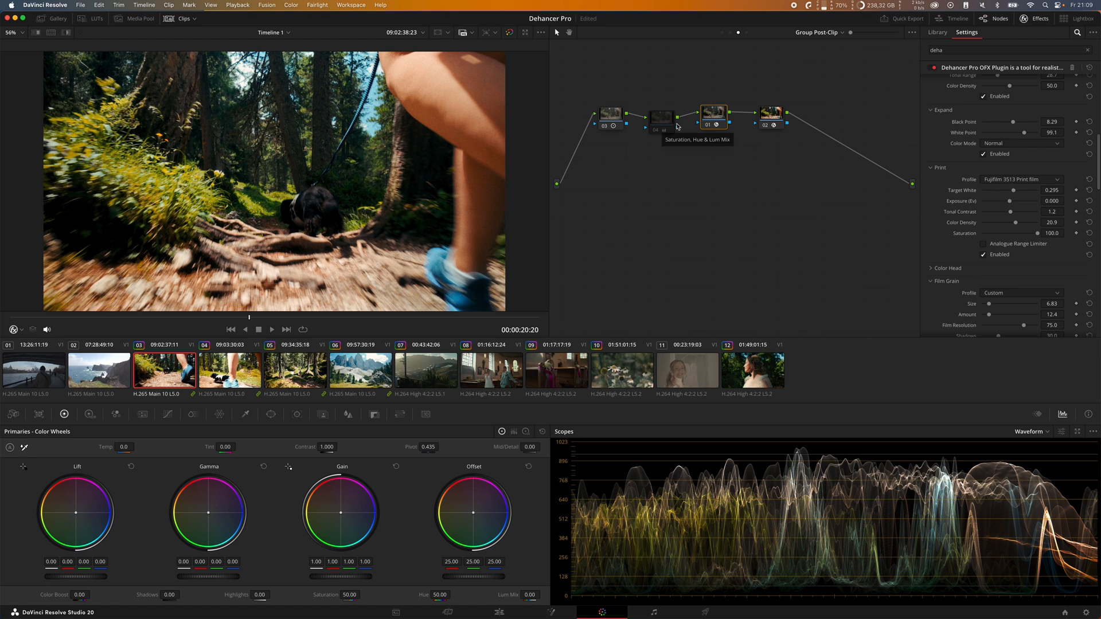
Step: Enable node 04 ahead of the Dehancer node and lower its Saturation
{"action": "left_click", "coordinate": [660, 131]}
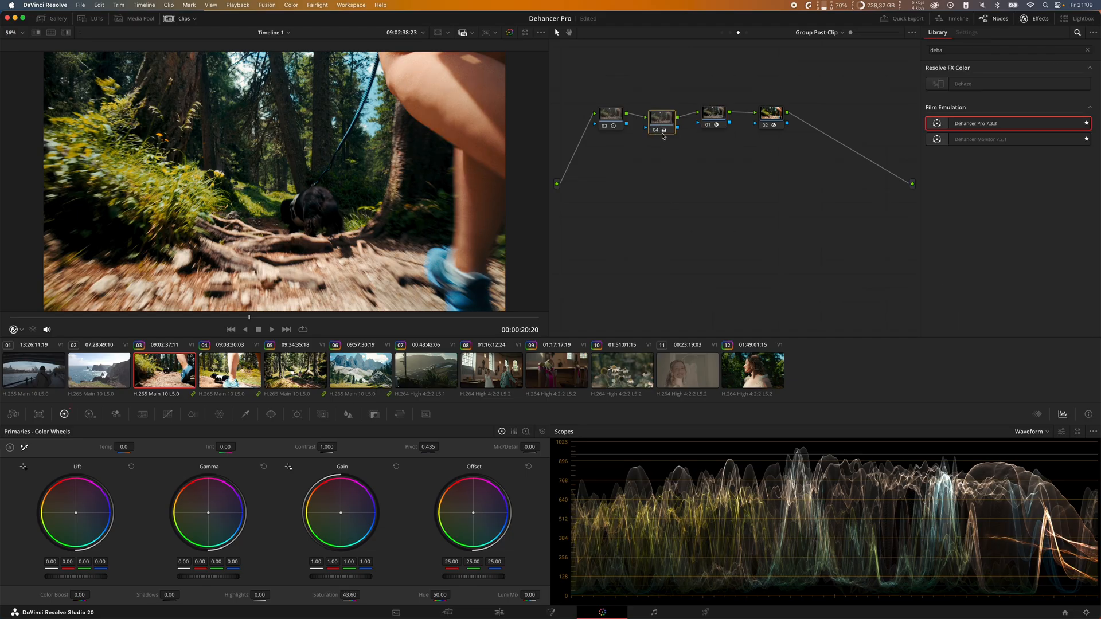
{"action": "mouse_move", "coordinate": [349, 595]}
{"action": "left_mouse_down"}
{"action": "mouse_move", "coordinate": [387, 598]}
{"action": "mouse_move", "coordinate": [328, 595]}
{"action": "left_mouse_up"}
Step: Compare an earlier frame of the trail clip with the selected grading node switched off and on
{"action": "left_click", "coordinate": [714, 114]}
{"action": "left_click_drag", "start_coordinate": [261, 319], "coordinate": [229, 322]}
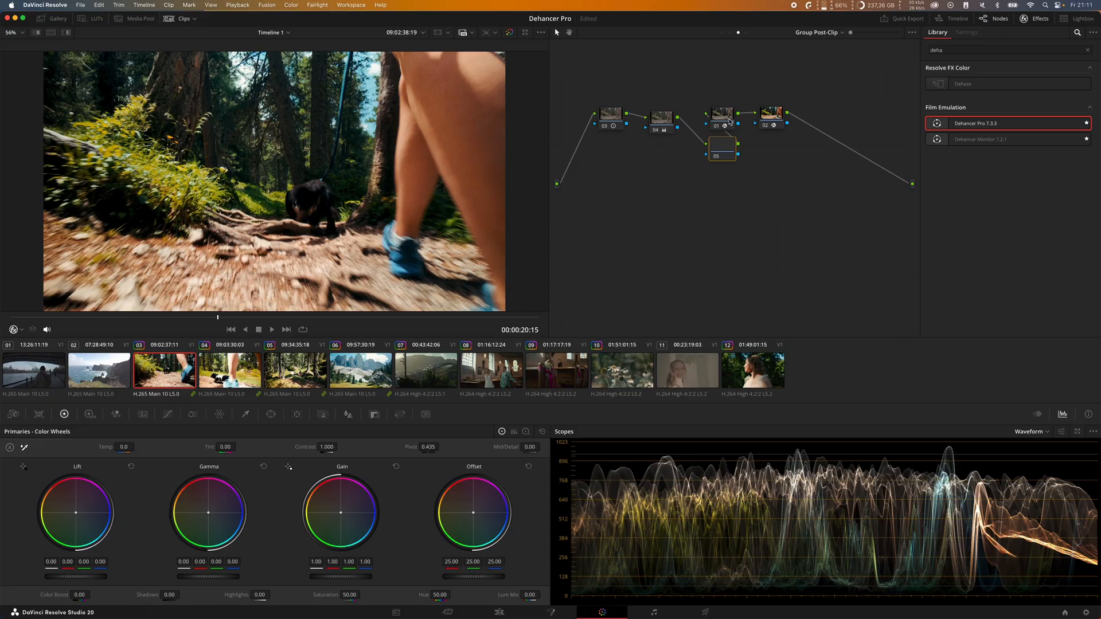
{"action": "left_click_drag", "start_coordinate": [735, 116], "coordinate": [743, 115]}
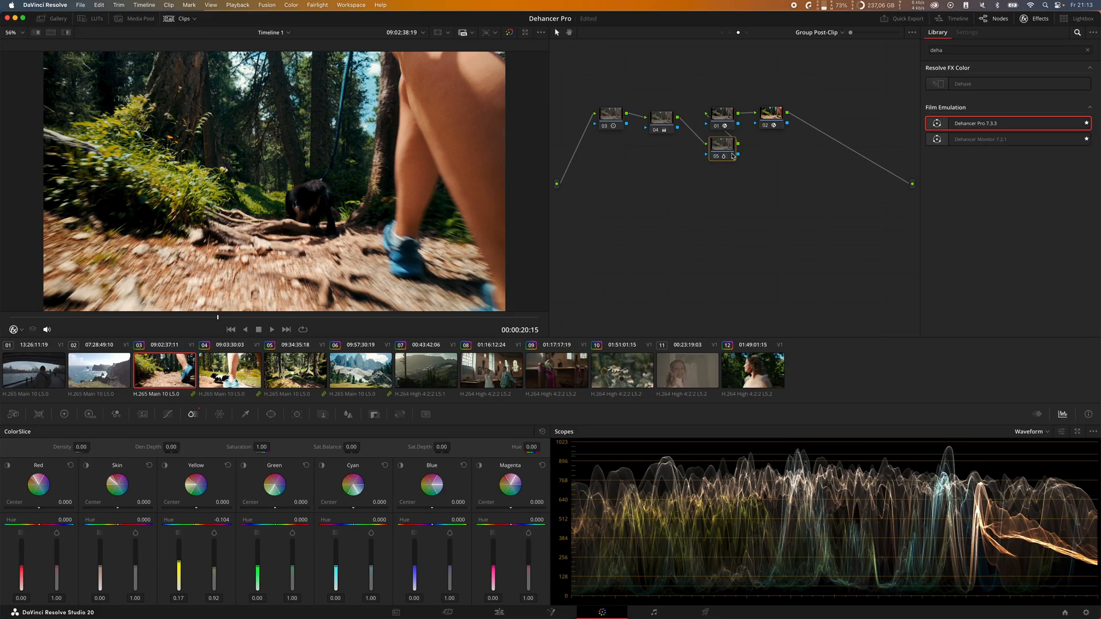
{"action": "key", "text": "super+d"}
{"action": "key", "text": "super+d"}
{"action": "key", "text": "super+d"}
{"action": "key", "text": "super+d"}
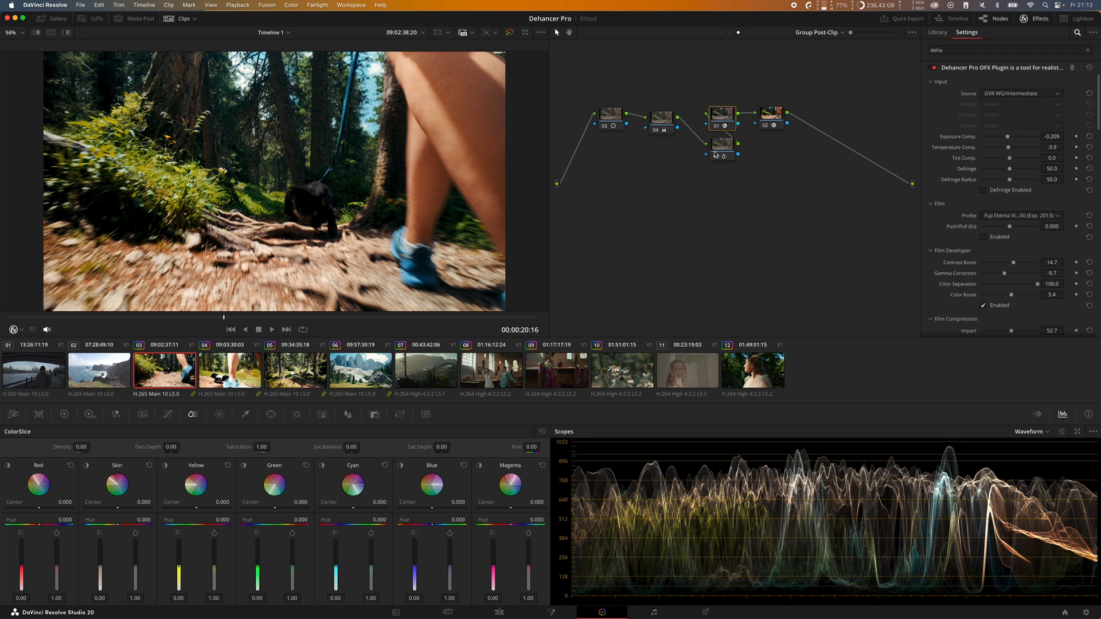
Step: Set the Dehancer node's Film Compression White Point to 110.2 and Impact to 60.5
{"action": "left_click", "coordinate": [718, 148]}
{"action": "left_click", "coordinate": [722, 117]}
{"action": "scroll", "coordinate": [973, 199], "scroll_direction": "down", "scroll_amount": 3}
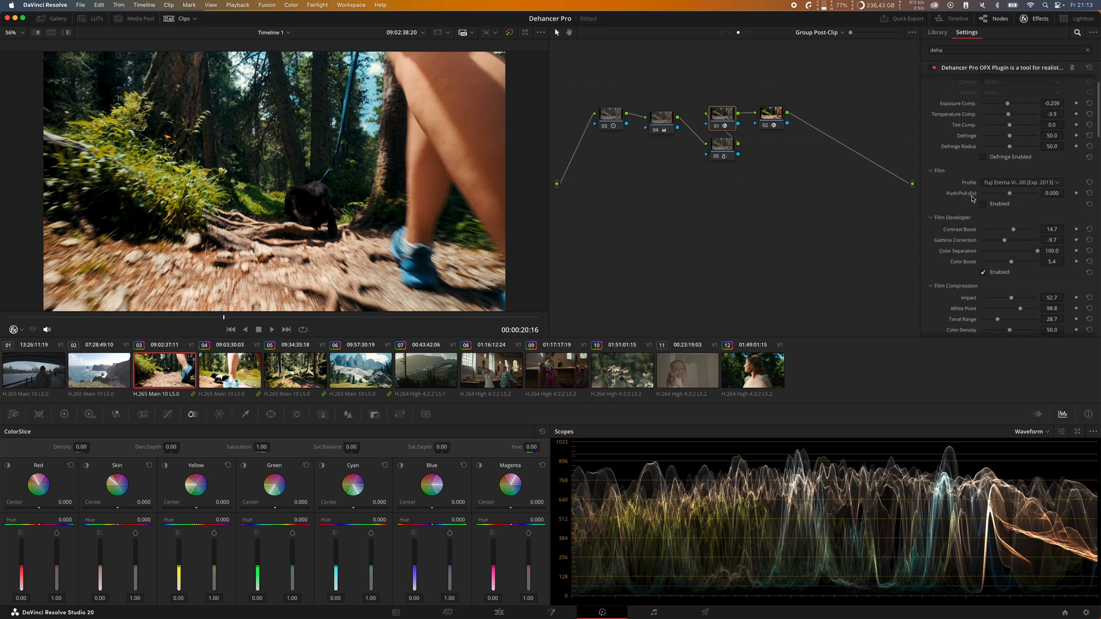
{"action": "scroll", "coordinate": [984, 252], "scroll_direction": "down", "scroll_amount": 3}
{"action": "mouse_move", "coordinate": [1022, 232]}
{"action": "left_mouse_down"}
{"action": "mouse_move", "coordinate": [1005, 232]}
{"action": "mouse_move", "coordinate": [1030, 234]}
{"action": "left_mouse_up"}
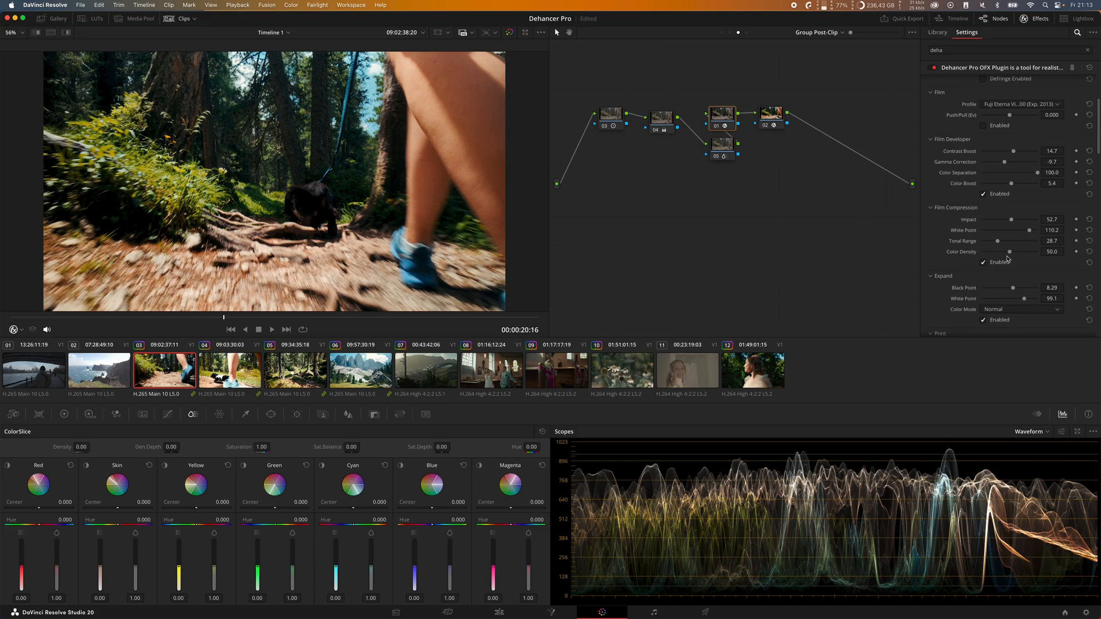
{"action": "mouse_move", "coordinate": [1012, 223]}
{"action": "left_mouse_down"}
{"action": "mouse_move", "coordinate": [1026, 225]}
{"action": "mouse_move", "coordinate": [1016, 223]}
{"action": "left_mouse_up"}
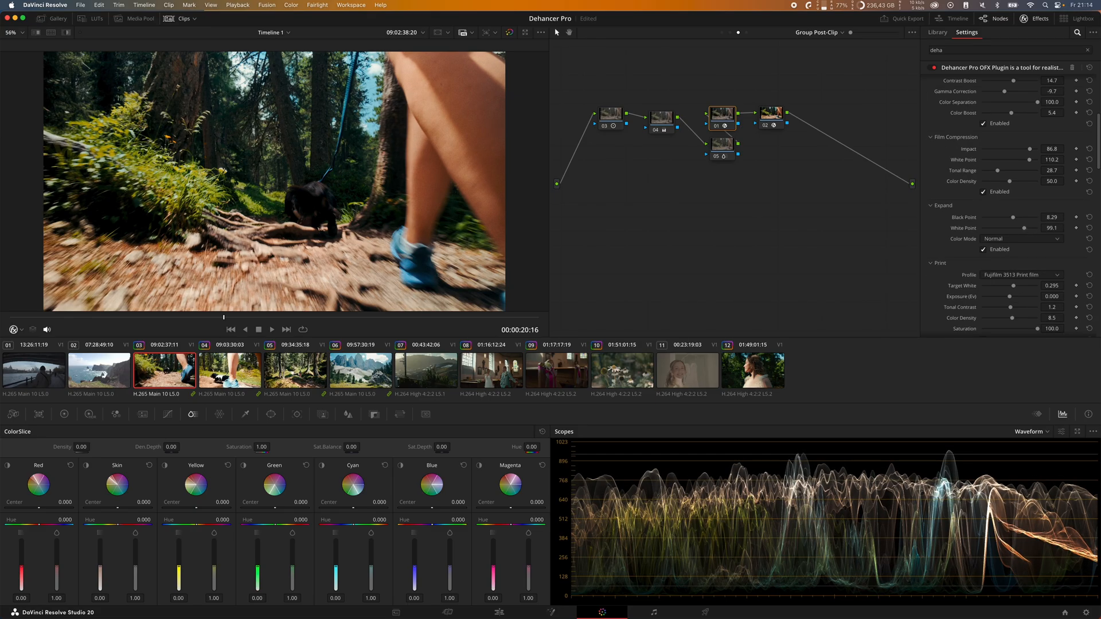
{"action": "left_click_drag", "start_coordinate": [1024, 227], "coordinate": [1031, 232]}
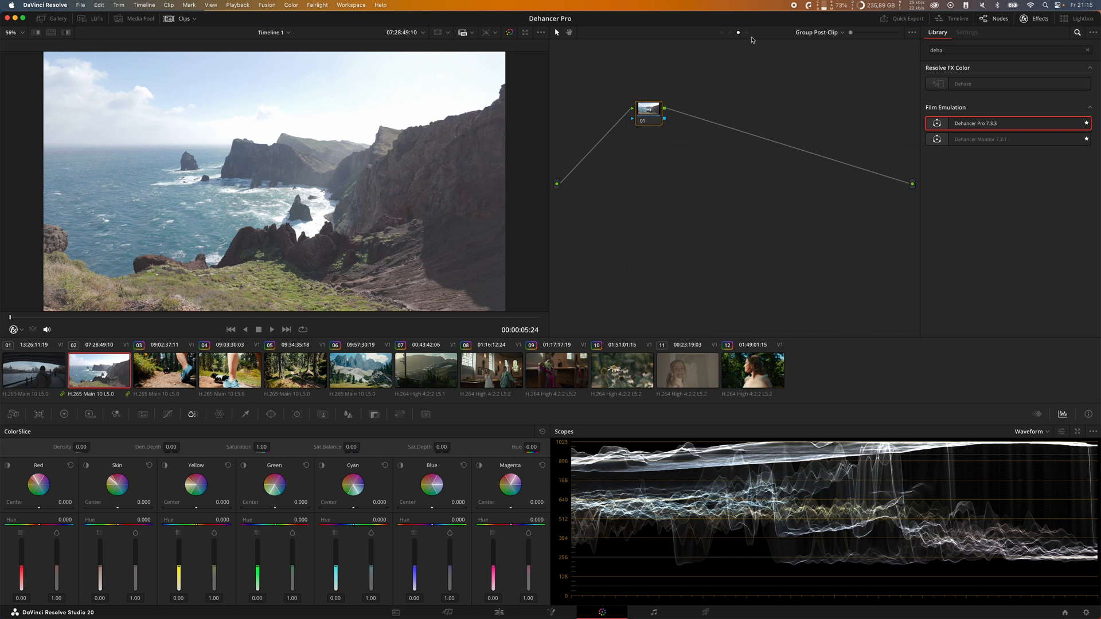
Step: Apply Dehancer Pro to node 01 of the coastal cliff clip and set its input camera to DJI OSMO Pocket 3, D-Log M
{"action": "left_click_drag", "start_coordinate": [965, 127], "coordinate": [660, 122]}
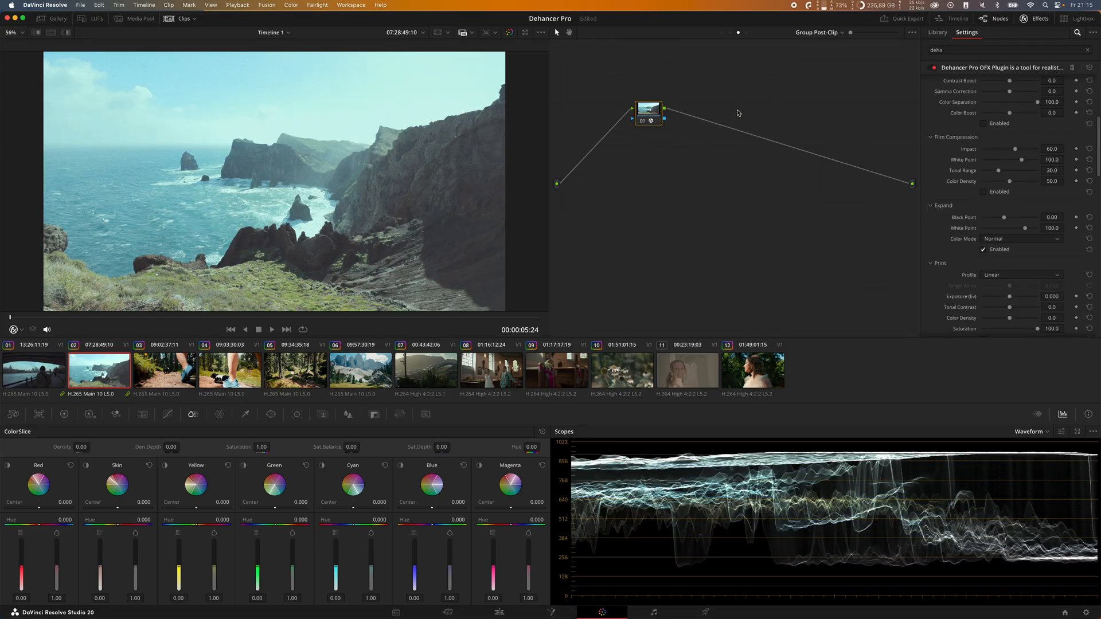
{"action": "scroll", "coordinate": [979, 128], "scroll_direction": "up", "scroll_amount": 5}
{"action": "left_click", "coordinate": [1022, 93]}
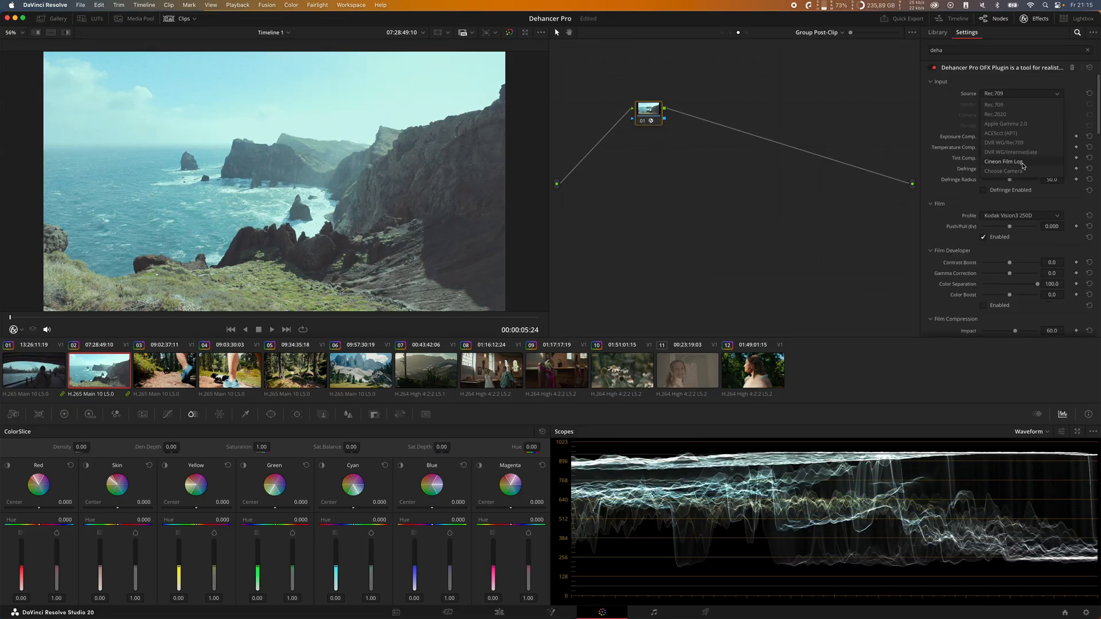
{"action": "left_click", "coordinate": [1022, 171]}
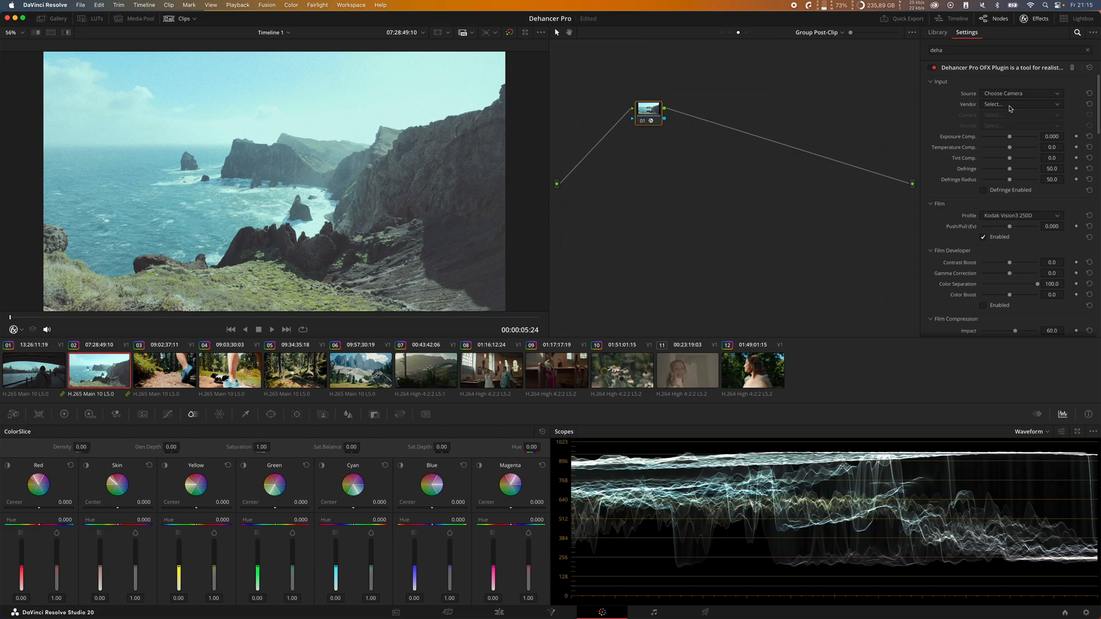
{"action": "left_click", "coordinate": [1011, 106]}
{"action": "scroll", "coordinate": [1035, 145], "scroll_direction": "down", "scroll_amount": 2}
{"action": "left_click", "coordinate": [1029, 125]}
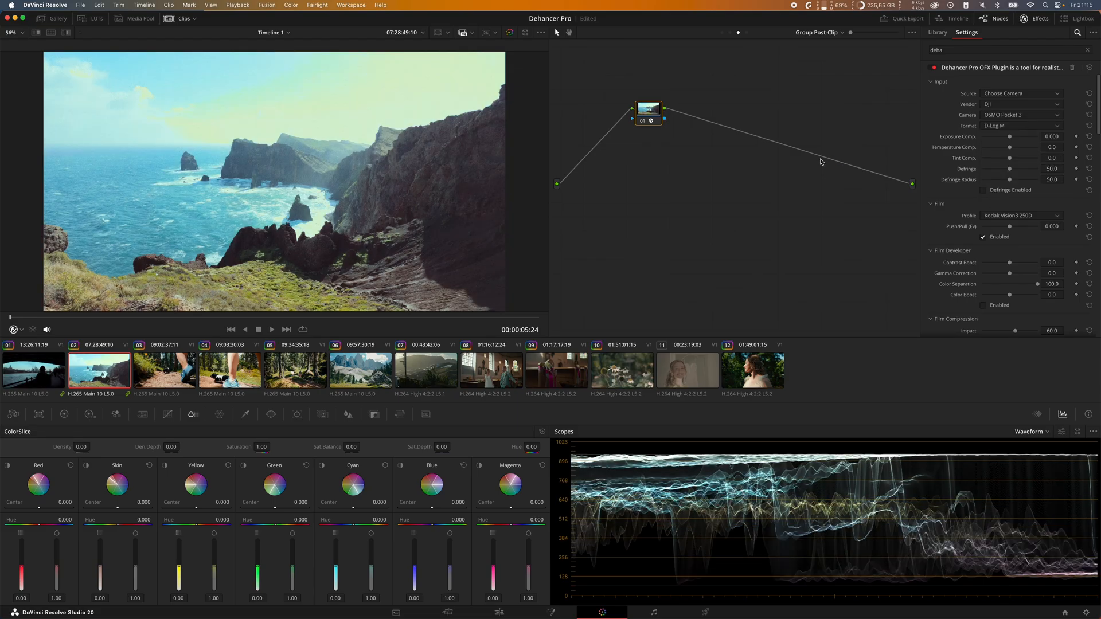
Step: Enable Film Compression on the coastal clip's Dehancer node, with Impact at 51.2 and White Point at 56.5
{"action": "scroll", "coordinate": [954, 231], "scroll_direction": "down", "scroll_amount": 5}
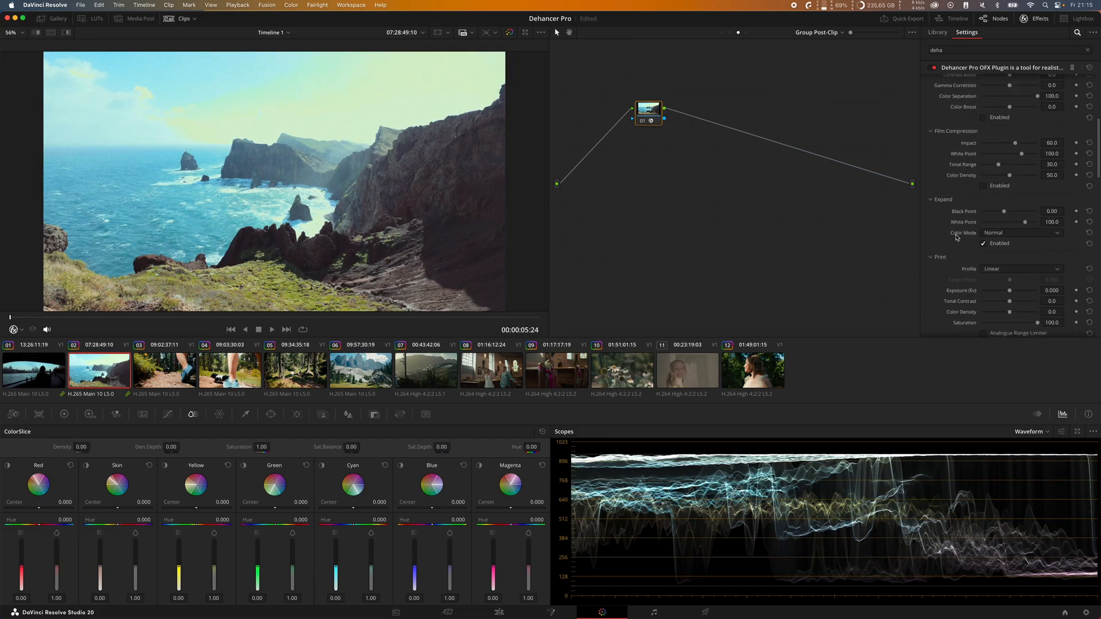
{"action": "scroll", "coordinate": [955, 232], "scroll_direction": "up", "scroll_amount": 3}
{"action": "scroll", "coordinate": [954, 226], "scroll_direction": "up", "scroll_amount": 2}
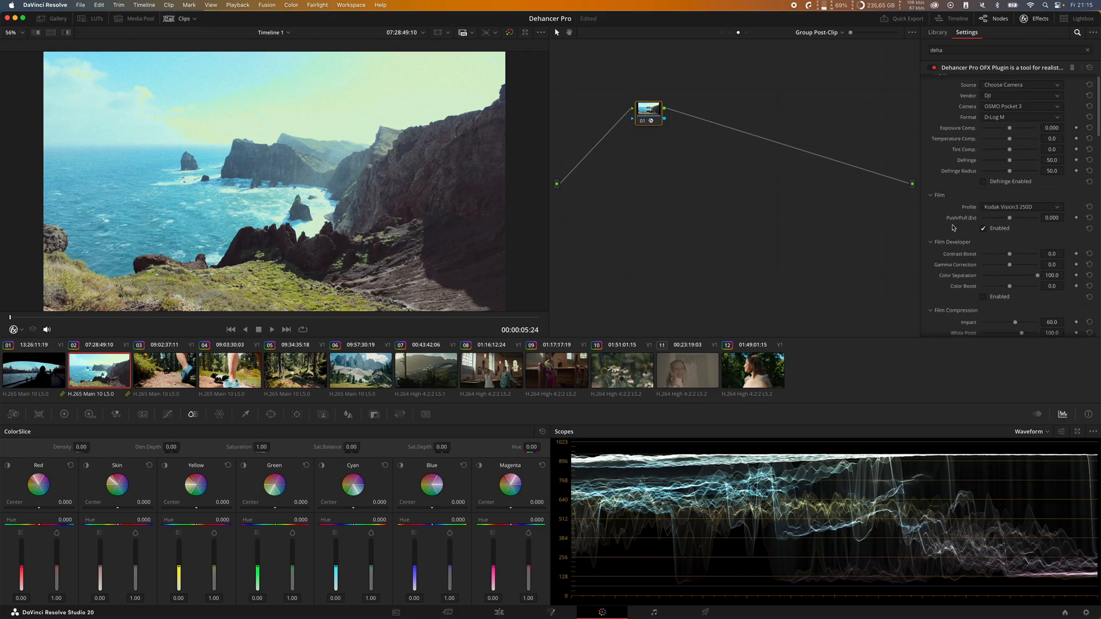
{"action": "scroll", "coordinate": [964, 213], "scroll_direction": "down", "scroll_amount": 2}
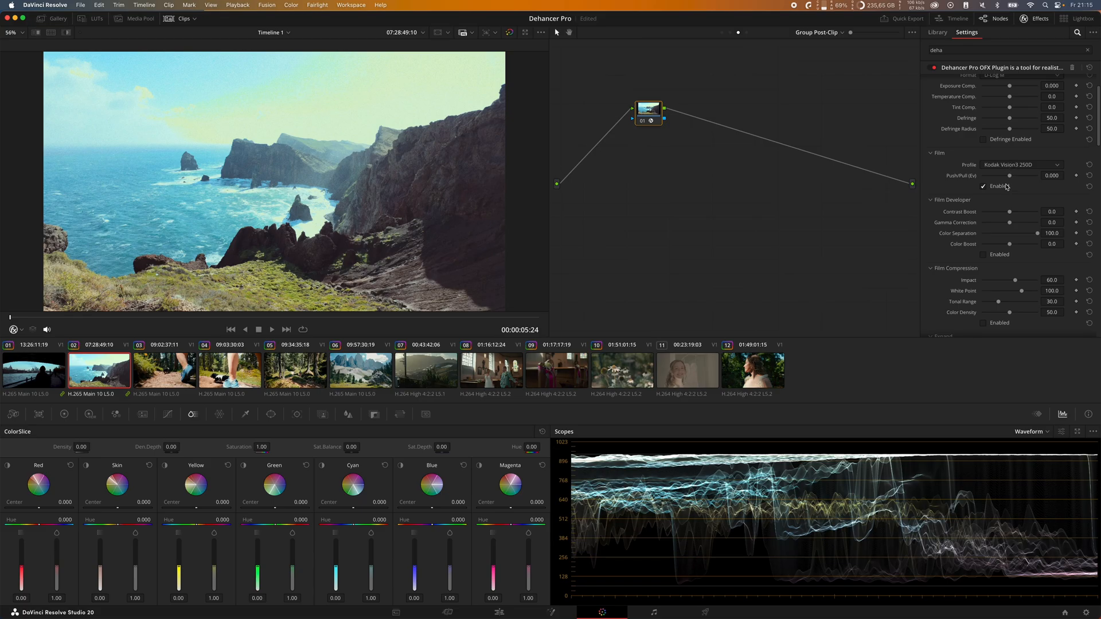
{"action": "scroll", "coordinate": [1007, 189], "scroll_direction": "down", "scroll_amount": 2}
{"action": "scroll", "coordinate": [1007, 215], "scroll_direction": "down", "scroll_amount": 1}
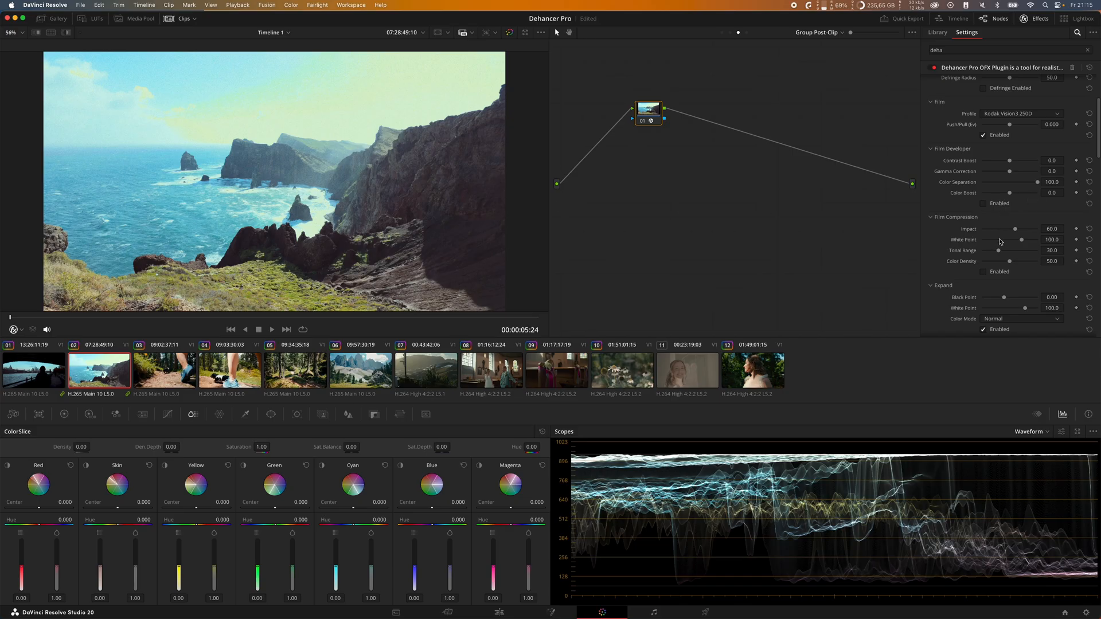
{"action": "left_click", "coordinate": [999, 272]}
{"action": "left_click", "coordinate": [997, 275]}
{"action": "left_click", "coordinate": [997, 274]}
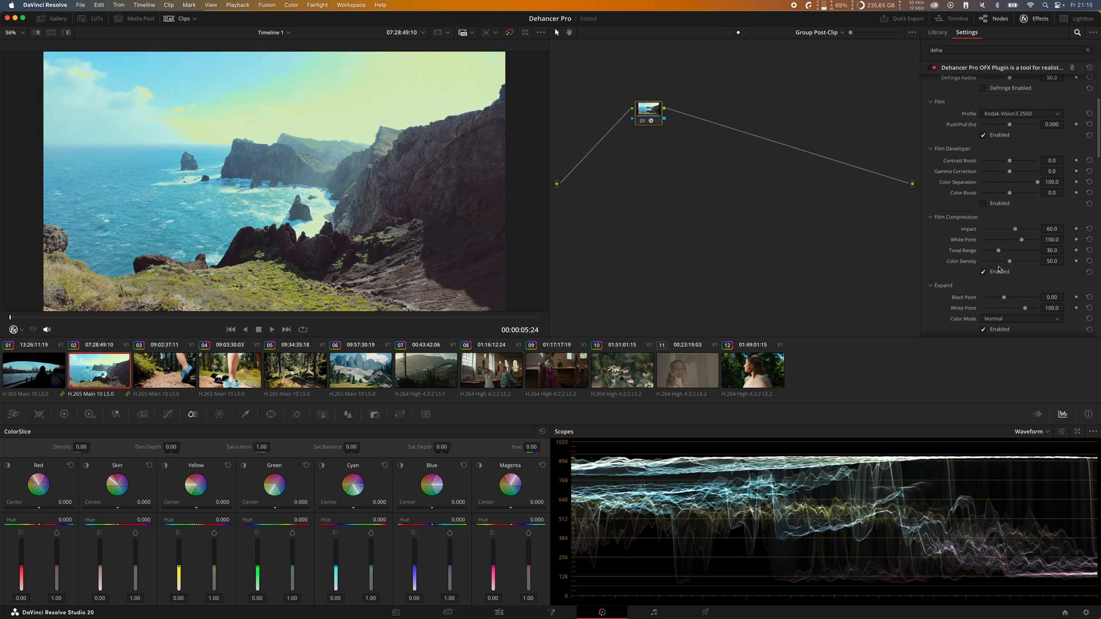
{"action": "left_click", "coordinate": [999, 273]}
{"action": "left_click", "coordinate": [999, 273]}
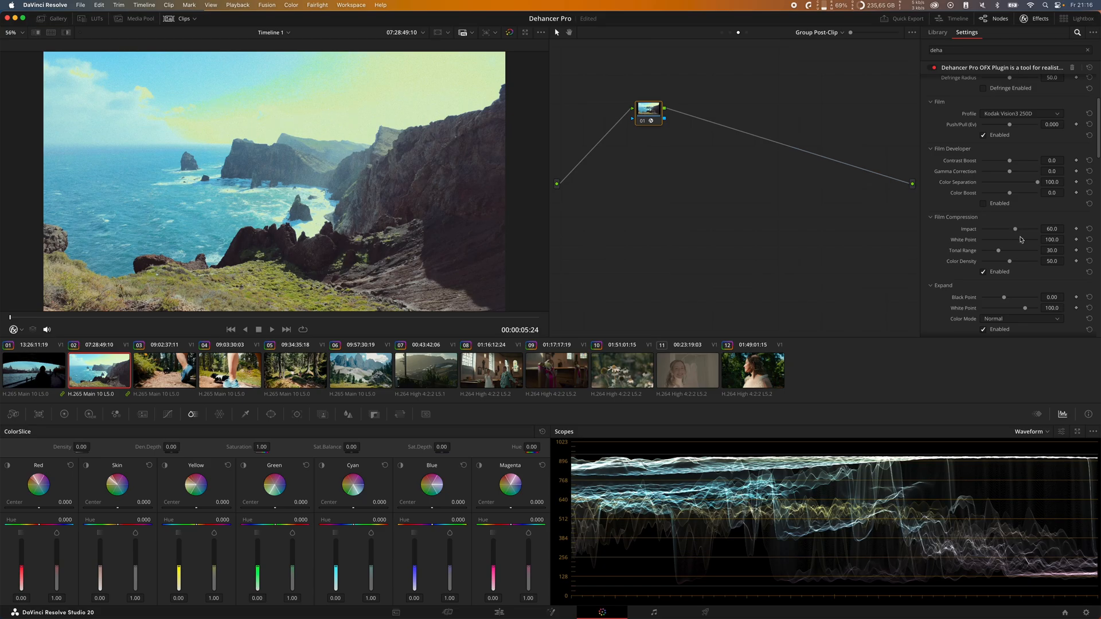
{"action": "mouse_move", "coordinate": [1021, 241]}
{"action": "left_mouse_down"}
{"action": "mouse_move", "coordinate": [973, 239]}
{"action": "mouse_move", "coordinate": [1011, 231]}
{"action": "left_mouse_up"}
Step: Set the Expand section's White Point to 102.6 and Black Point to 5.19
{"action": "scroll", "coordinate": [974, 298], "scroll_direction": "down", "scroll_amount": 4}
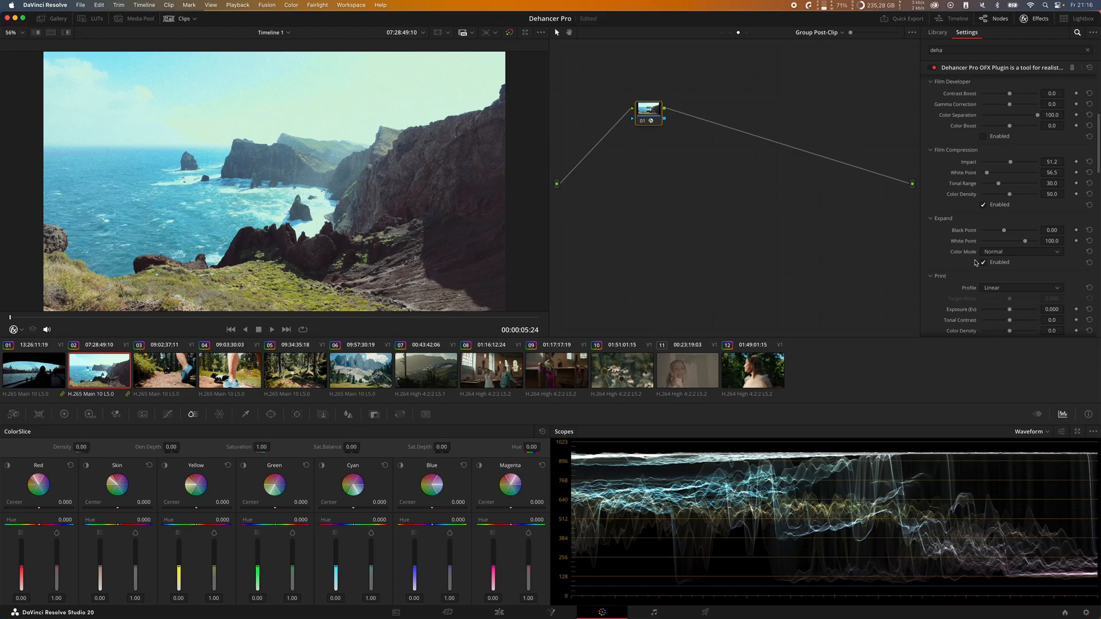
{"action": "scroll", "coordinate": [983, 229], "scroll_direction": "up", "scroll_amount": 1}
{"action": "scroll", "coordinate": [977, 225], "scroll_direction": "down", "scroll_amount": 3}
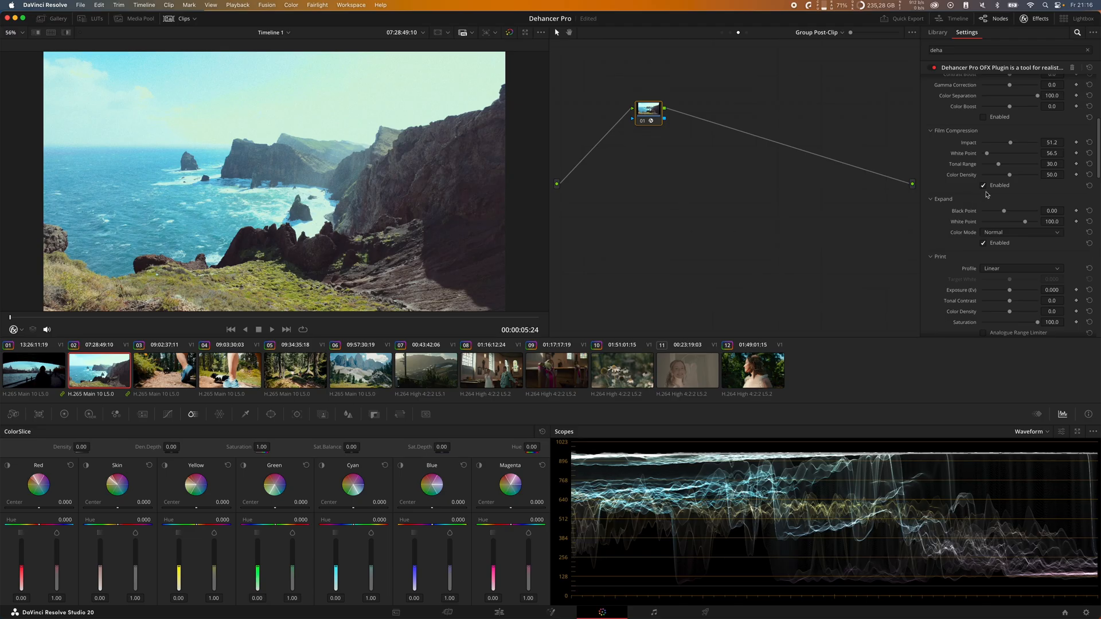
{"action": "scroll", "coordinate": [986, 206], "scroll_direction": "down", "scroll_amount": 1}
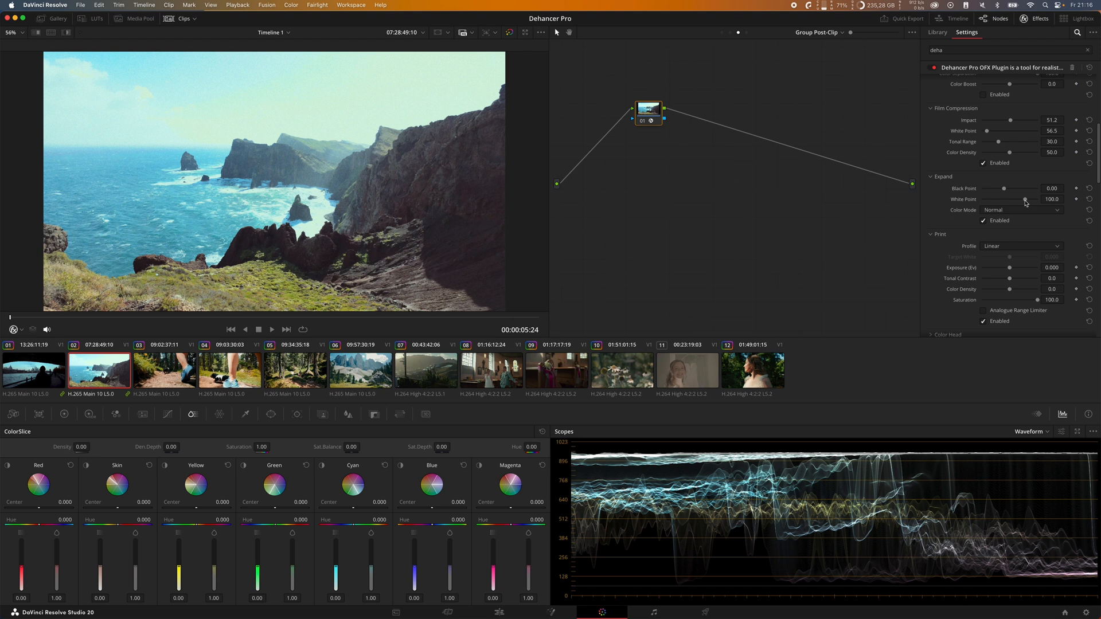
{"action": "left_click_drag", "start_coordinate": [1026, 203], "coordinate": [1028, 202]}
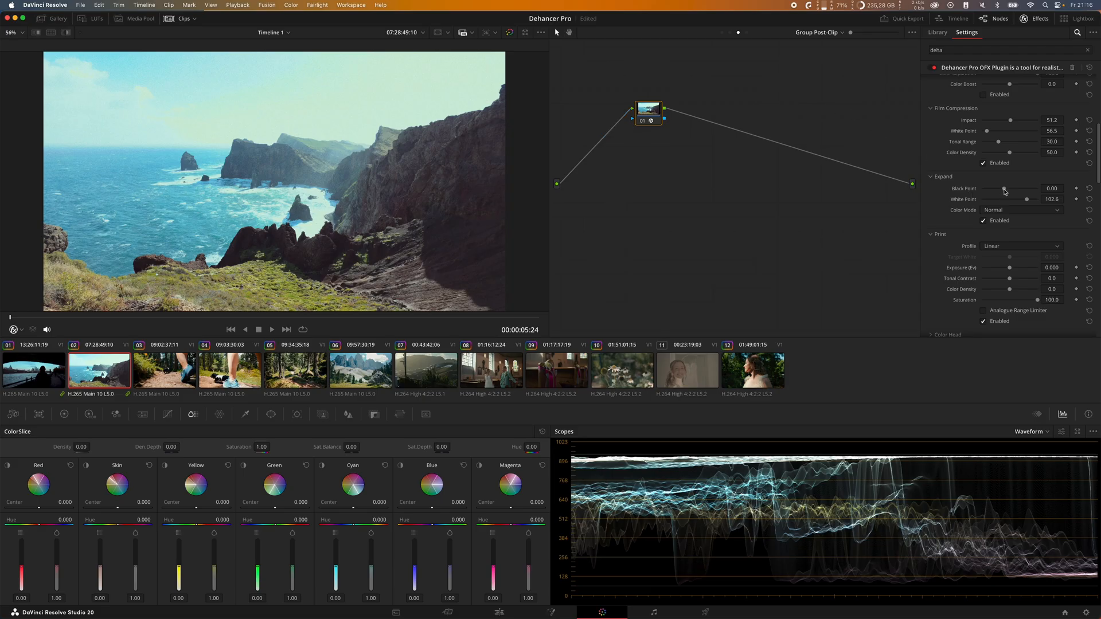
{"action": "left_click_drag", "start_coordinate": [1005, 191], "coordinate": [1012, 192]}
Step: Raise the Print section's Tonal Contrast to 7.4 and reset its Exposure to the default
{"action": "scroll", "coordinate": [994, 226], "scroll_direction": "down", "scroll_amount": 5}
{"action": "scroll", "coordinate": [1009, 198], "scroll_direction": "up", "scroll_amount": 2}
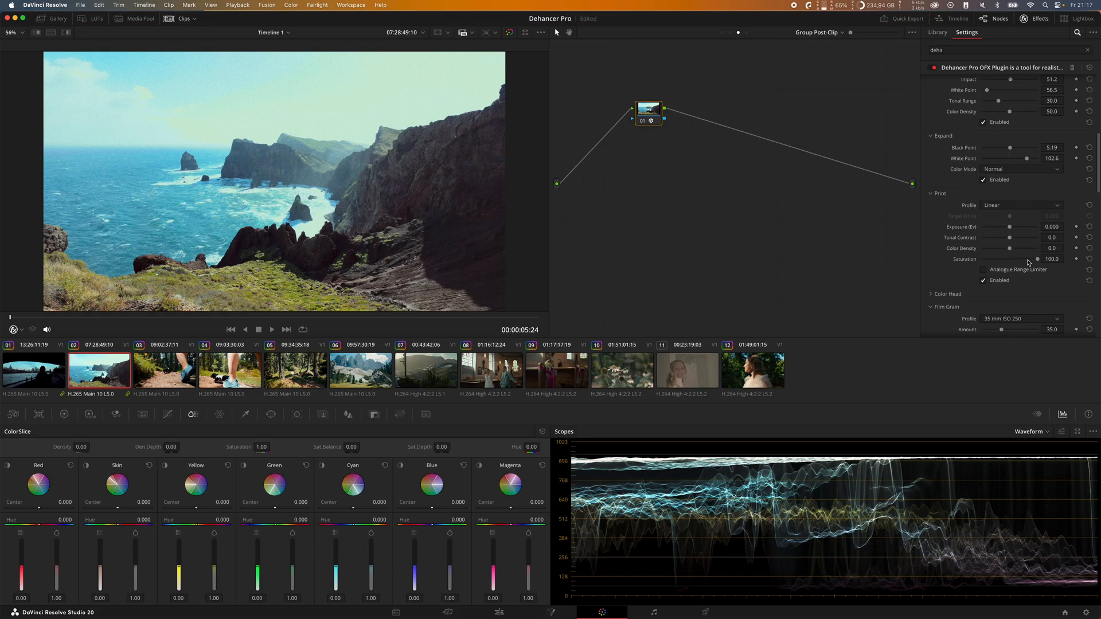
{"action": "left_click_drag", "start_coordinate": [1011, 239], "coordinate": [1008, 227]}
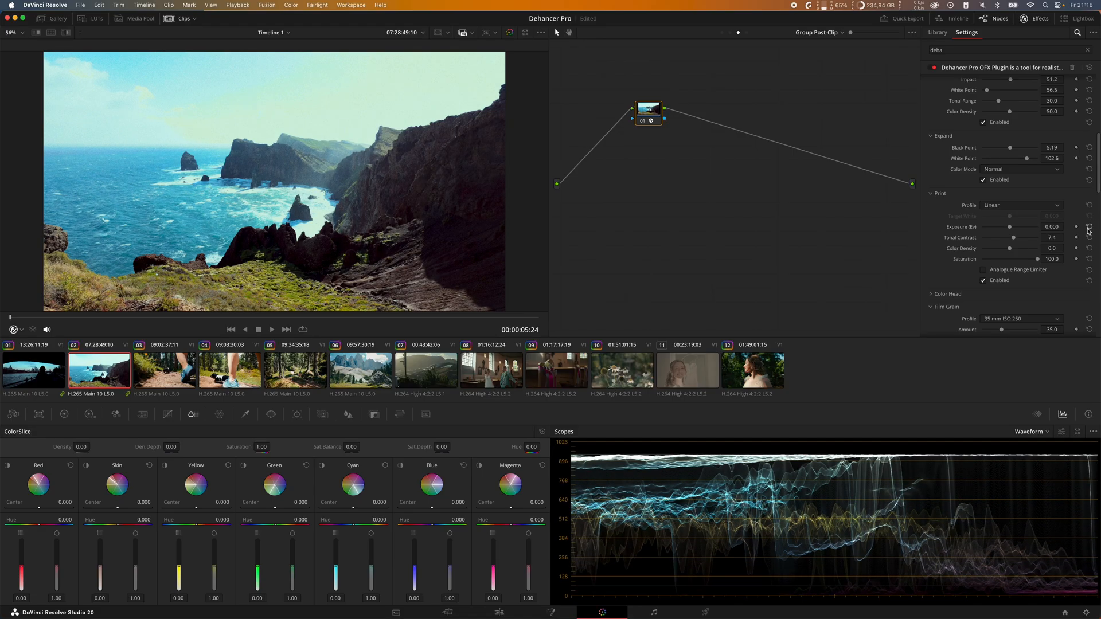
{"action": "left_click", "coordinate": [1089, 227]}
Step: Lower the Input section's Exposure Comp. to -0.907
{"action": "scroll", "coordinate": [1024, 176], "scroll_direction": "down", "scroll_amount": 1}
{"action": "left_click_drag", "start_coordinate": [1009, 120], "coordinate": [1004, 127]}
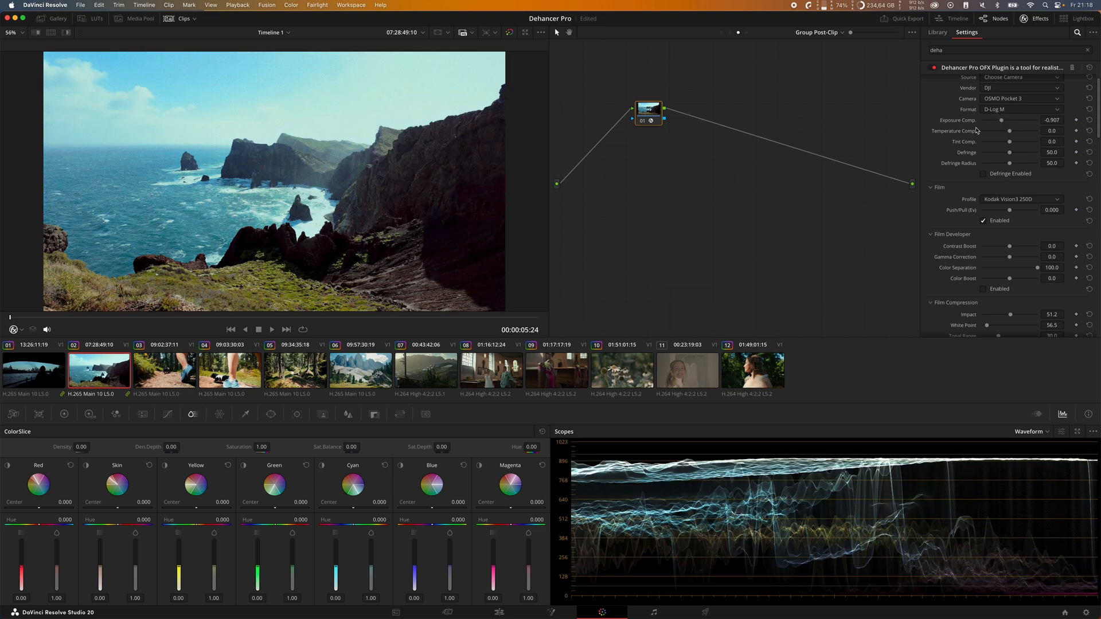
{"action": "scroll", "coordinate": [975, 131], "scroll_direction": "up", "scroll_amount": 2}
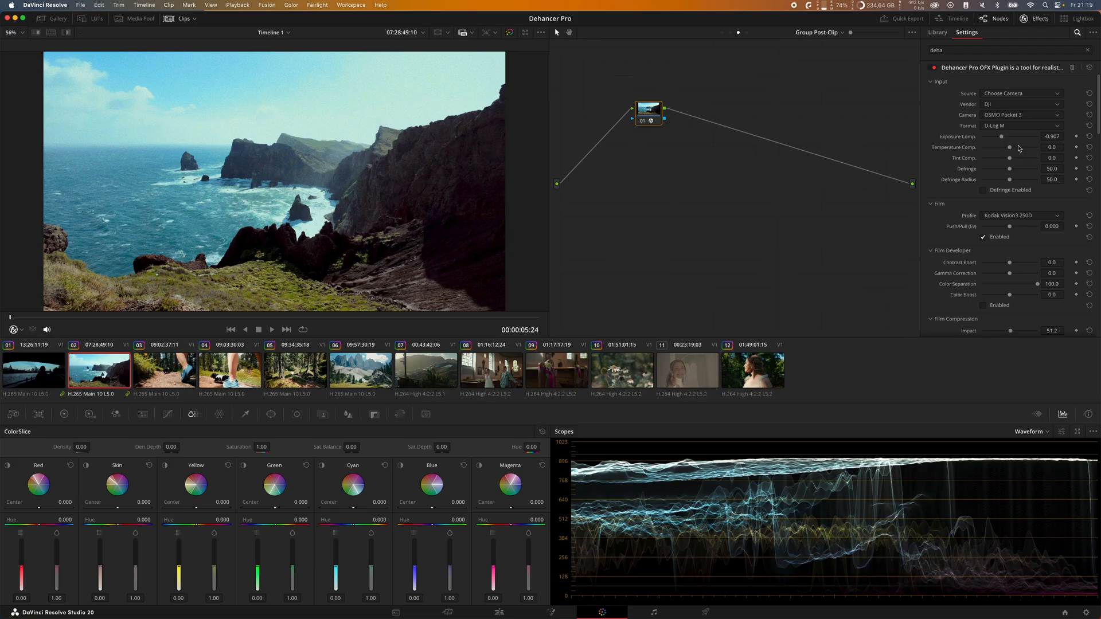
Step: Reduce the Expand section's Black Point to 3.26
{"action": "scroll", "coordinate": [1081, 220], "scroll_direction": "down", "scroll_amount": 5}
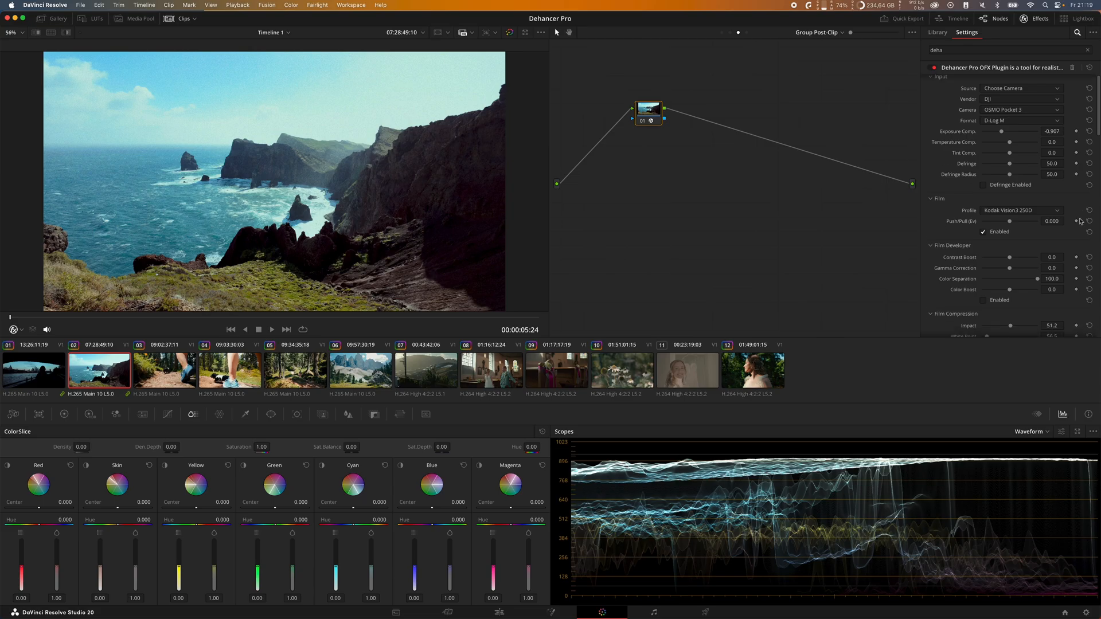
{"action": "scroll", "coordinate": [1078, 221], "scroll_direction": "up", "scroll_amount": 4}
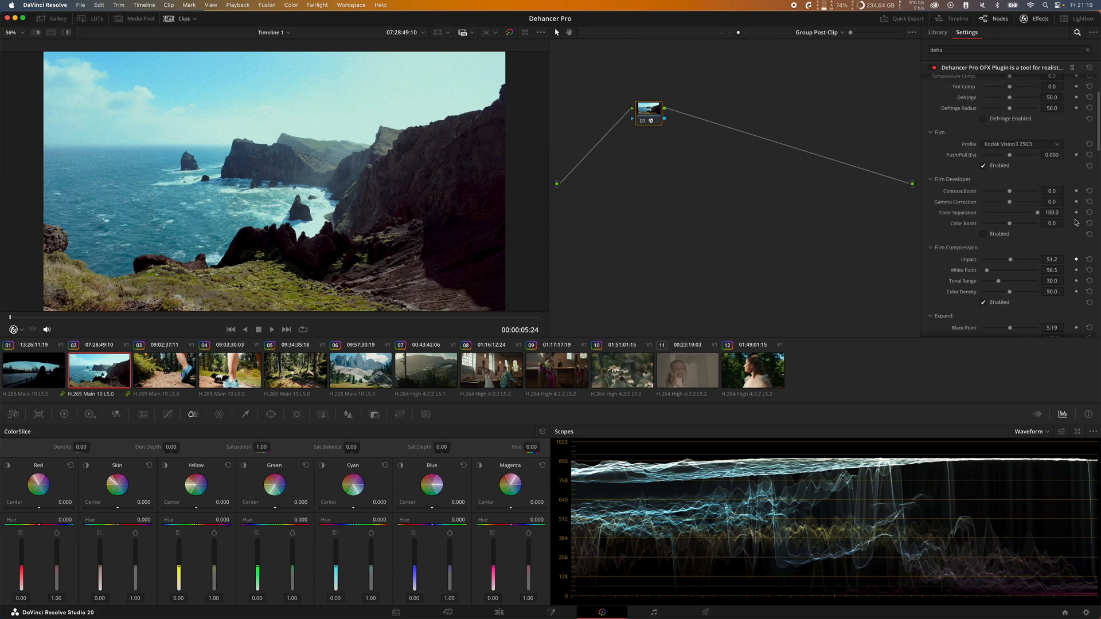
{"action": "scroll", "coordinate": [1076, 223], "scroll_direction": "up", "scroll_amount": 1}
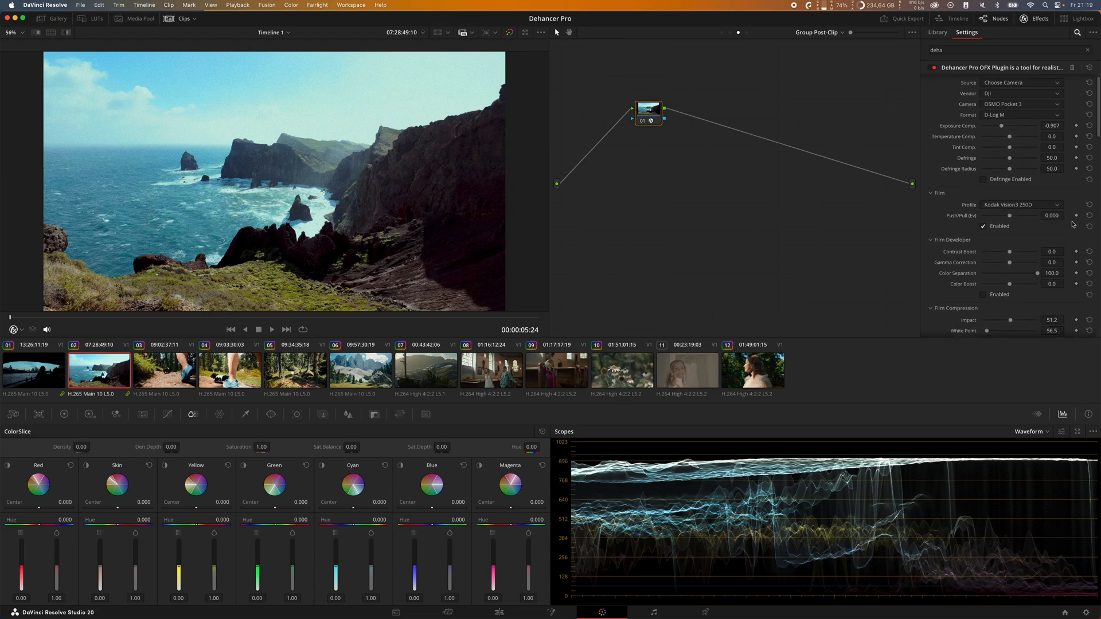
{"action": "scroll", "coordinate": [1033, 218], "scroll_direction": "down", "scroll_amount": 8}
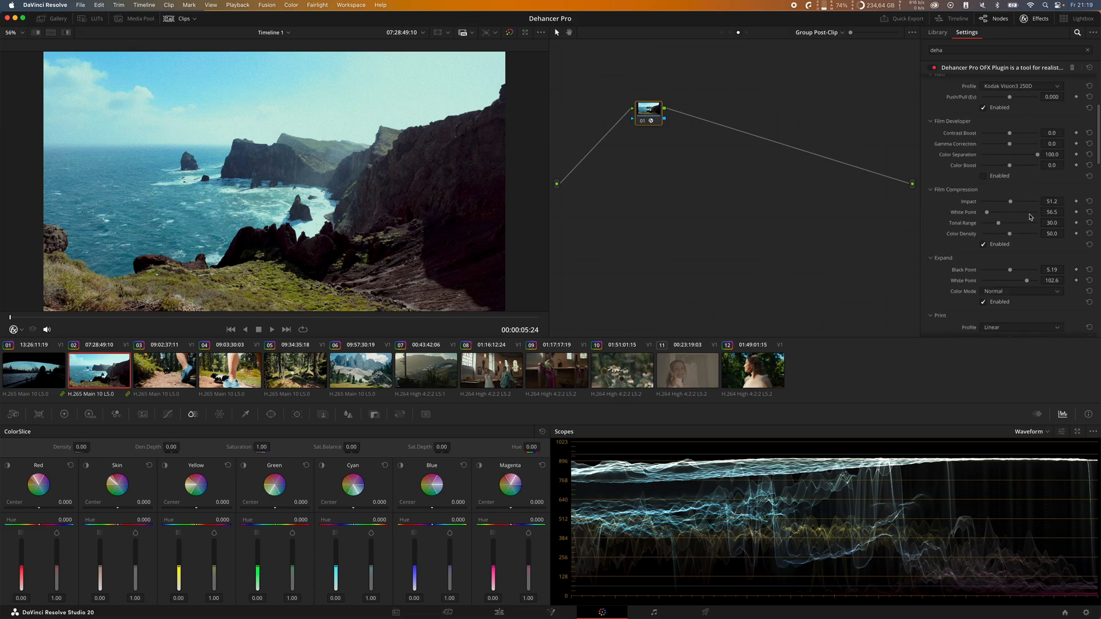
{"action": "left_click_drag", "start_coordinate": [1011, 213], "coordinate": [1010, 213]}
{"action": "left_click_drag", "start_coordinate": [1008, 212], "coordinate": [1009, 213]}
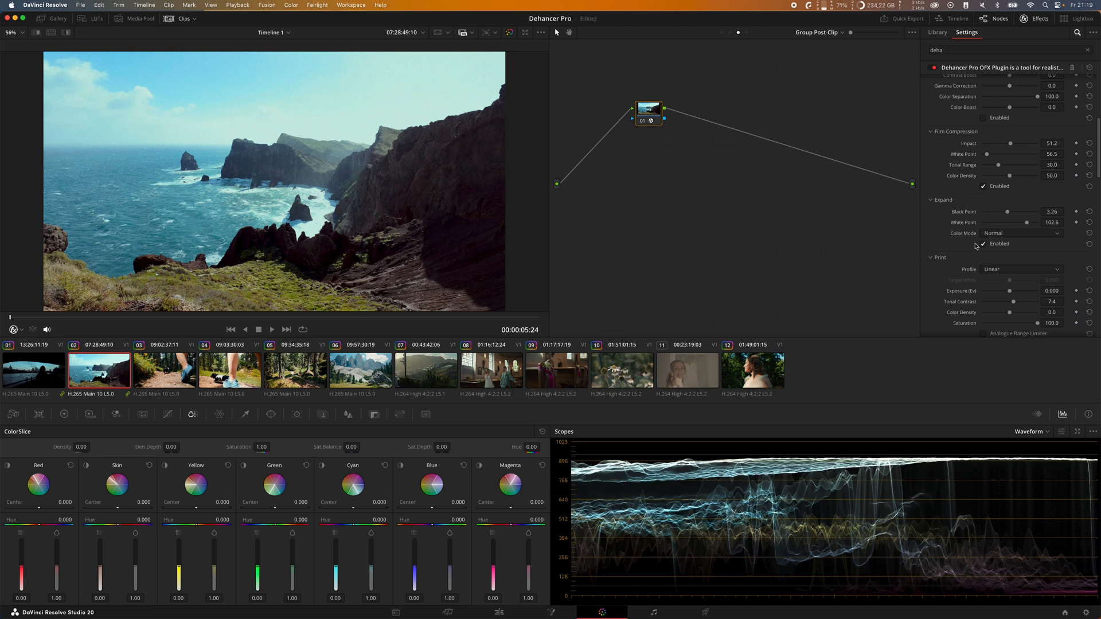
Step: Disable Film Grain on the coastal clip's Dehancer node
{"action": "scroll", "coordinate": [957, 265], "scroll_direction": "down", "scroll_amount": 4}
{"action": "scroll", "coordinate": [958, 265], "scroll_direction": "down", "scroll_amount": 2}
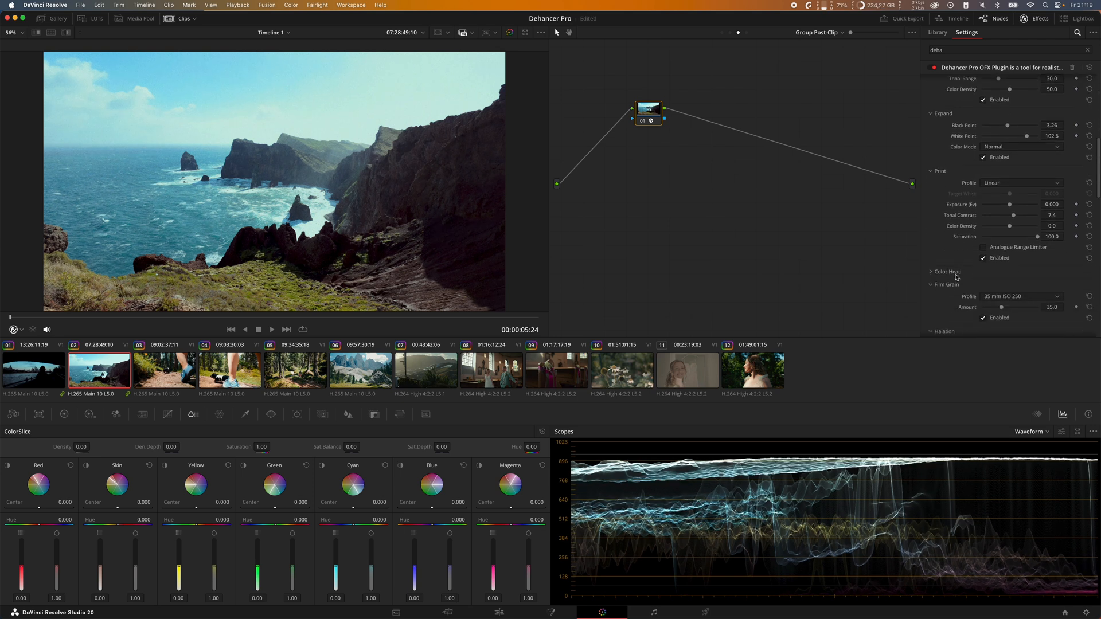
{"action": "left_click", "coordinate": [994, 307]}
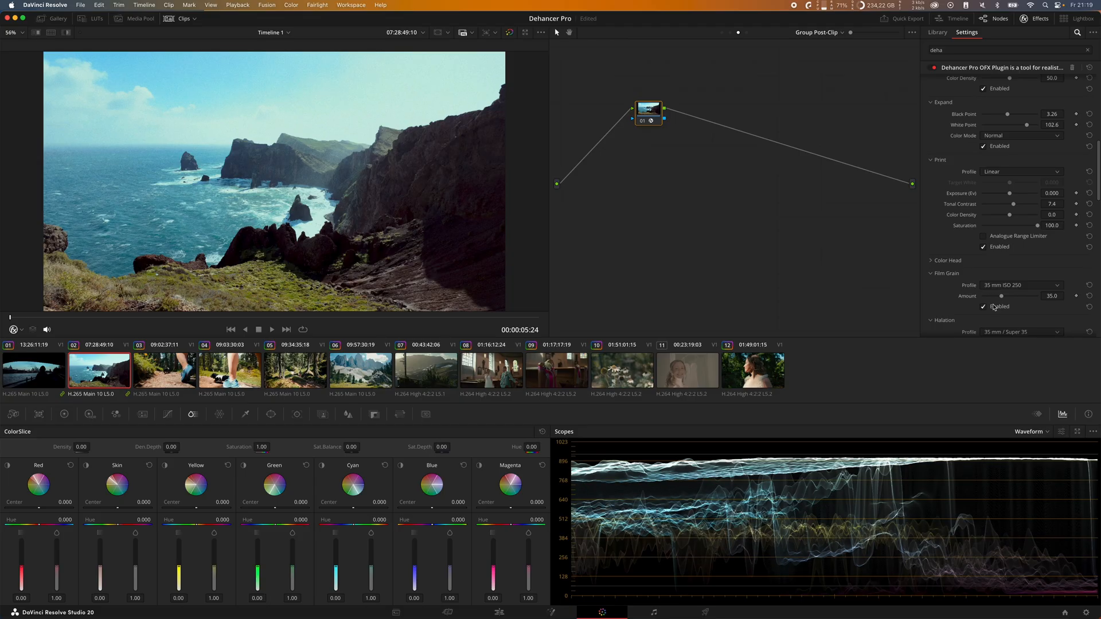
Step: Enable Bloom with the 35 mm / Super 35 profile and lower its Amplify to 22.5
{"action": "scroll", "coordinate": [968, 294], "scroll_direction": "down", "scroll_amount": 3}
{"action": "scroll", "coordinate": [968, 294], "scroll_direction": "down", "scroll_amount": 5}
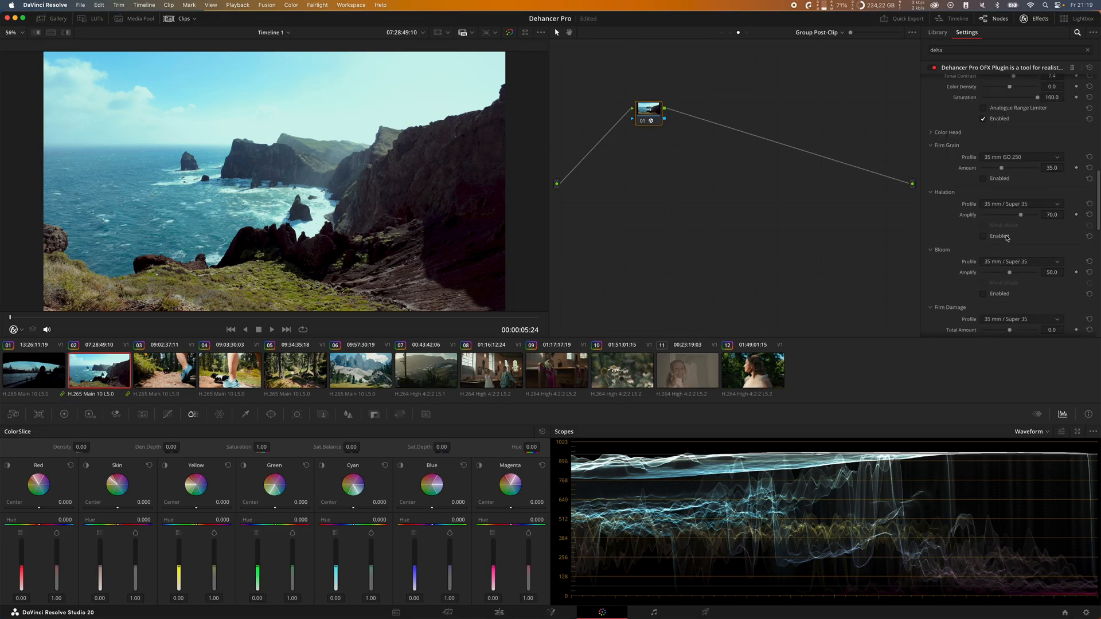
{"action": "left_click", "coordinate": [1000, 294]}
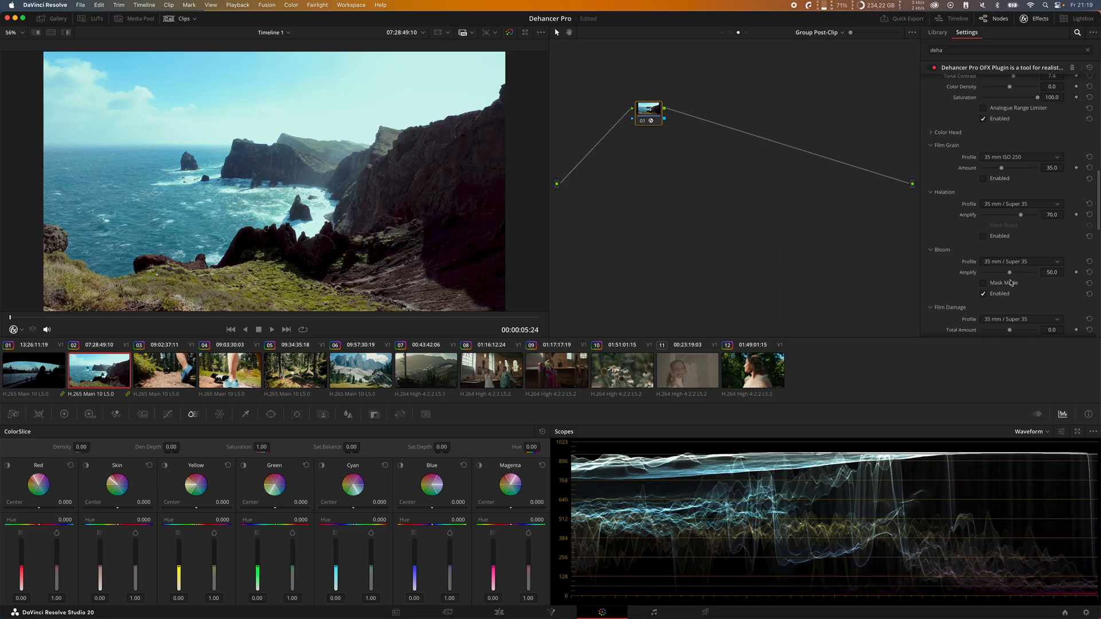
{"action": "scroll", "coordinate": [301, 183], "scroll_direction": "up", "scroll_amount": 8}
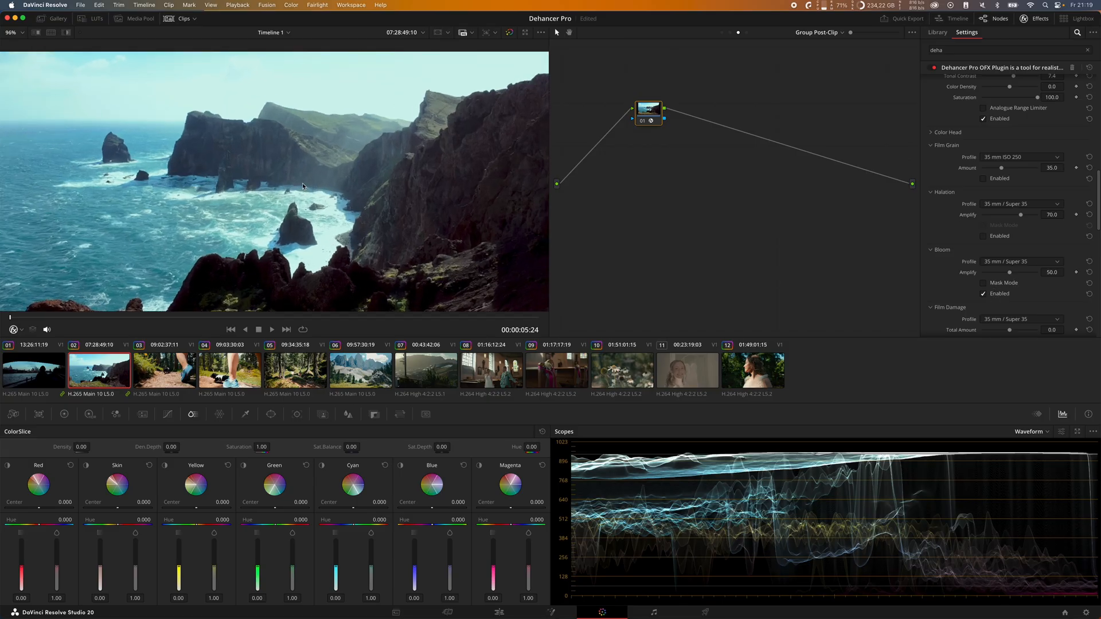
{"action": "left_click_drag", "start_coordinate": [1009, 272], "coordinate": [994, 272]}
{"action": "scroll", "coordinate": [969, 255], "scroll_direction": "down", "scroll_amount": 5}
{"action": "scroll", "coordinate": [975, 253], "scroll_direction": "up", "scroll_amount": 10}
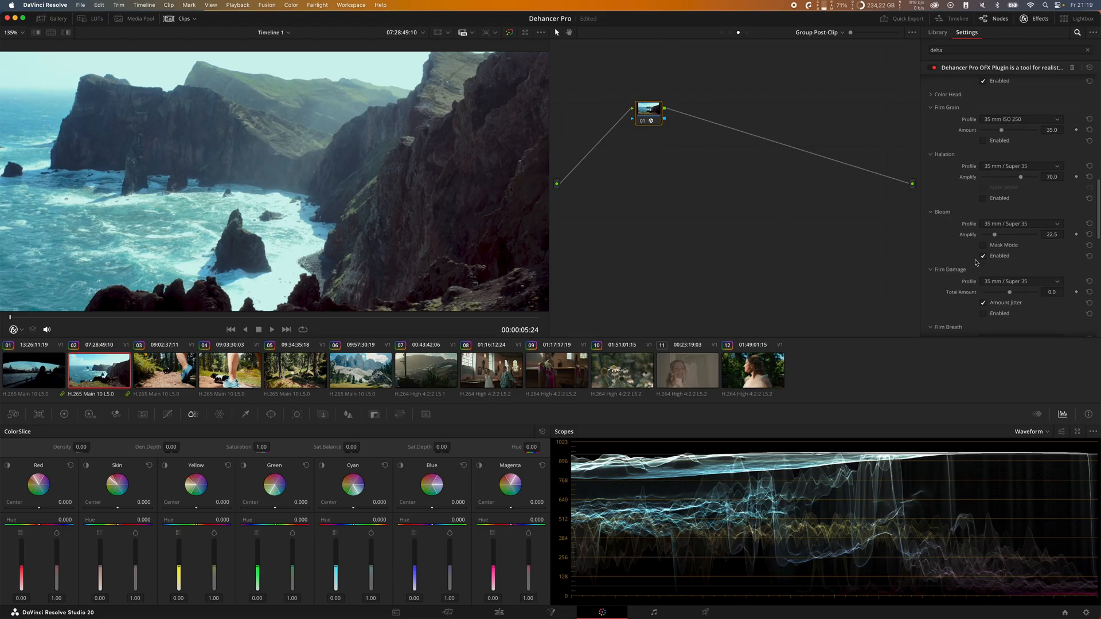
Step: Set the Print section's Color Density to 27.1 and Tonal Contrast to 8.1
{"action": "key", "text": "shift+z"}
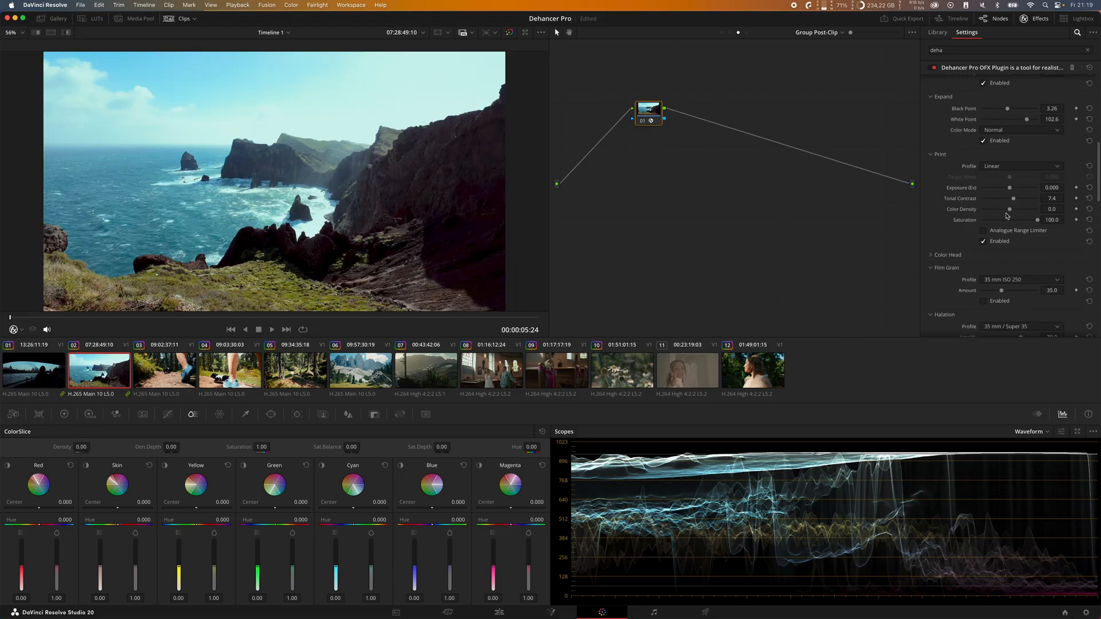
{"action": "mouse_move", "coordinate": [1010, 213]}
{"action": "left_mouse_down"}
{"action": "mouse_move", "coordinate": [1018, 217]}
{"action": "mouse_move", "coordinate": [1017, 200]}
{"action": "left_mouse_up"}
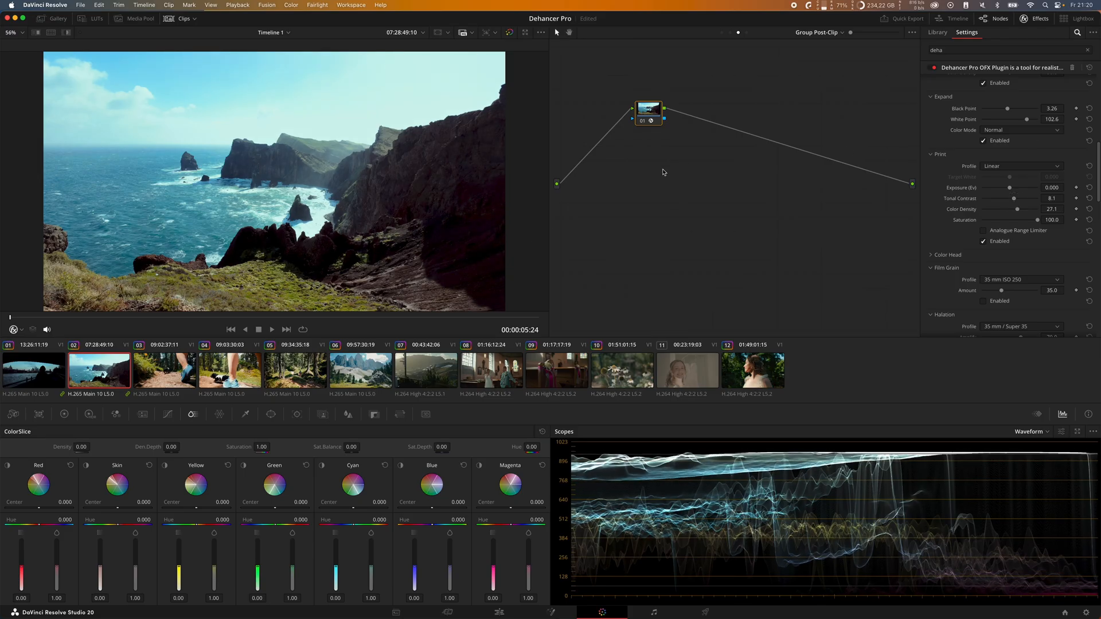
Step: Set Film Compression to Impact 46.5, White Point 66.8 and Color Density 87.6
{"action": "scroll", "coordinate": [967, 235], "scroll_direction": "up", "scroll_amount": 5}
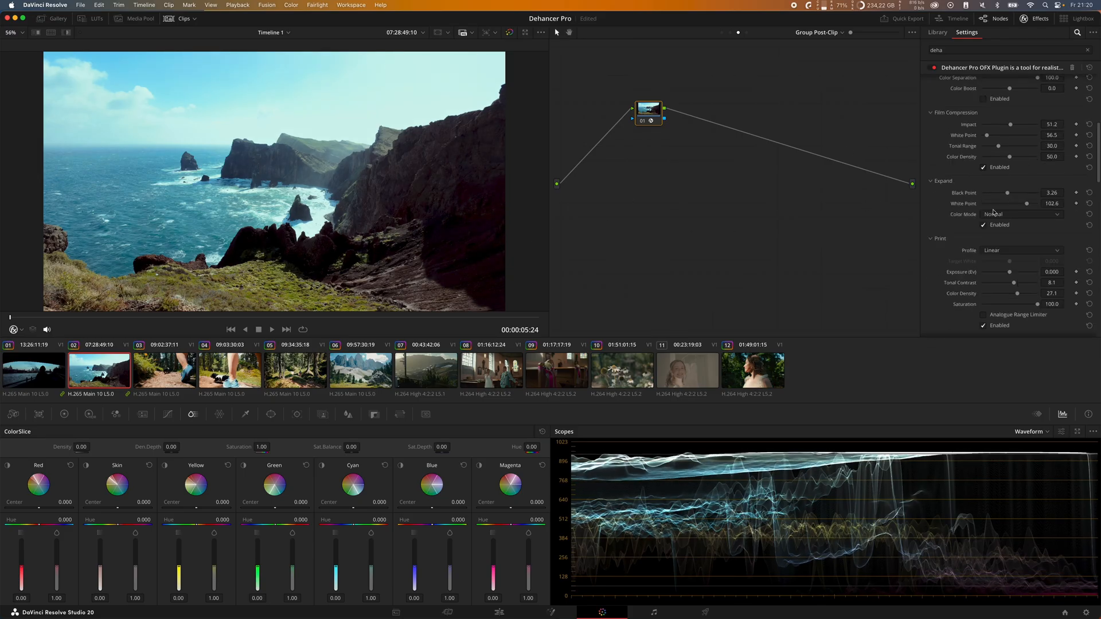
{"action": "scroll", "coordinate": [1003, 232], "scroll_direction": "up", "scroll_amount": 5}
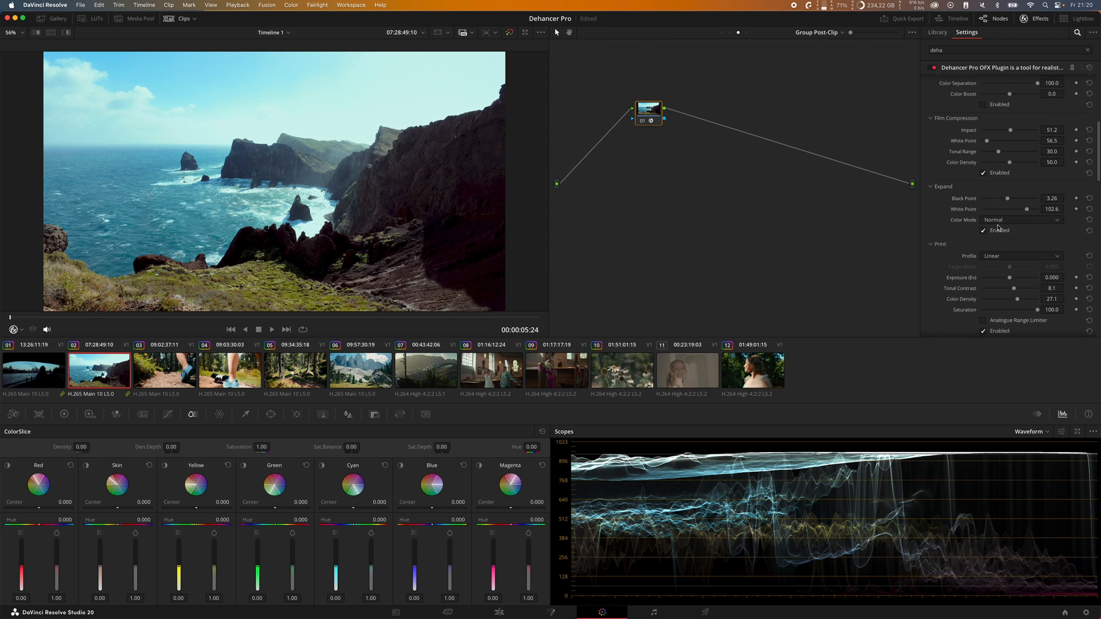
{"action": "mouse_move", "coordinate": [1011, 196]}
{"action": "left_mouse_down"}
{"action": "mouse_move", "coordinate": [1022, 199]}
{"action": "mouse_move", "coordinate": [996, 208]}
{"action": "left_mouse_up"}
Step: Try the Film Developer section with adjusted Contrast Boost and Gamma Correction
{"action": "scroll", "coordinate": [987, 204], "scroll_direction": "up", "scroll_amount": 5}
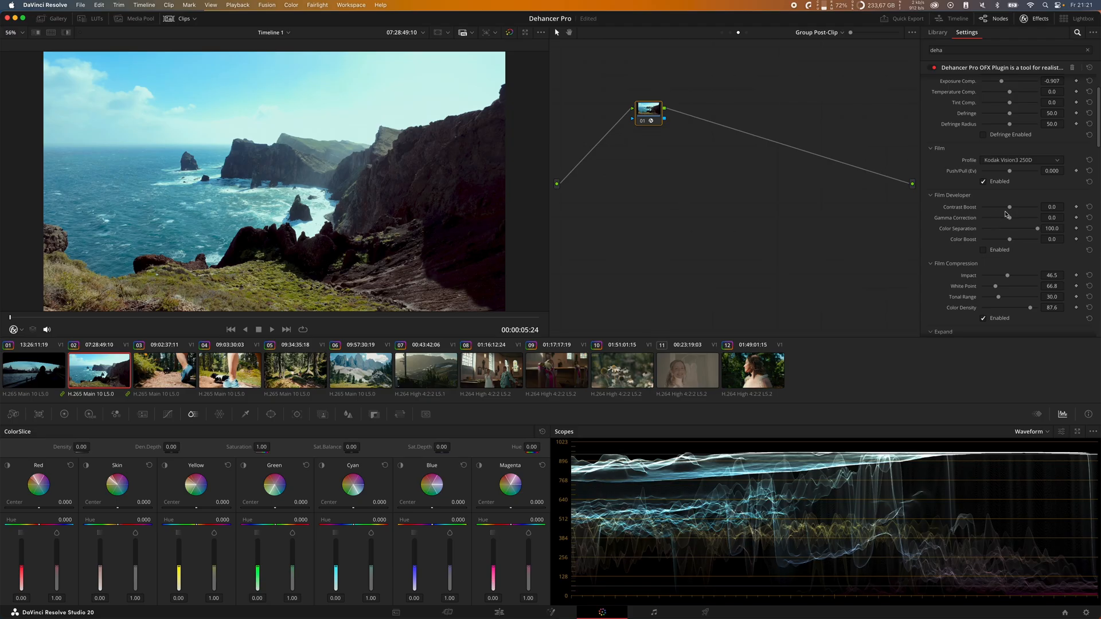
{"action": "left_click", "coordinate": [998, 251]}
{"action": "left_click_drag", "start_coordinate": [1010, 210], "coordinate": [1009, 219]}
{"action": "left_click", "coordinate": [1089, 208]}
Step: Review the Dehancer settings and compare the coastal clip with all grading bypassed and restored
{"action": "scroll", "coordinate": [1015, 224], "scroll_direction": "down", "scroll_amount": 2}
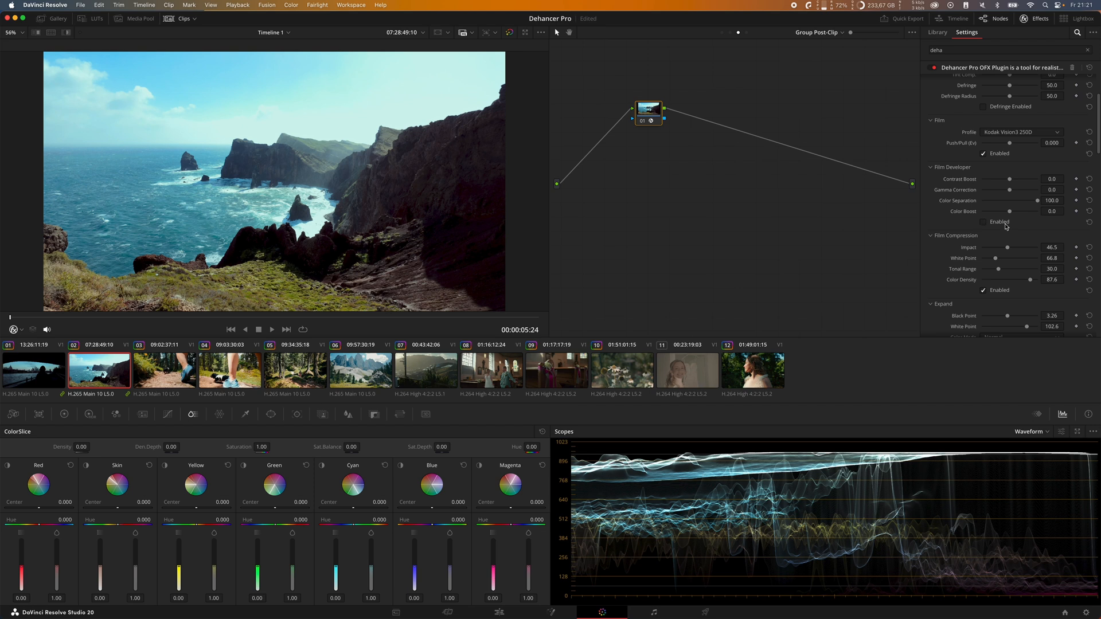
{"action": "scroll", "coordinate": [981, 252], "scroll_direction": "down", "scroll_amount": 8}
{"action": "scroll", "coordinate": [973, 257], "scroll_direction": "down", "scroll_amount": 3}
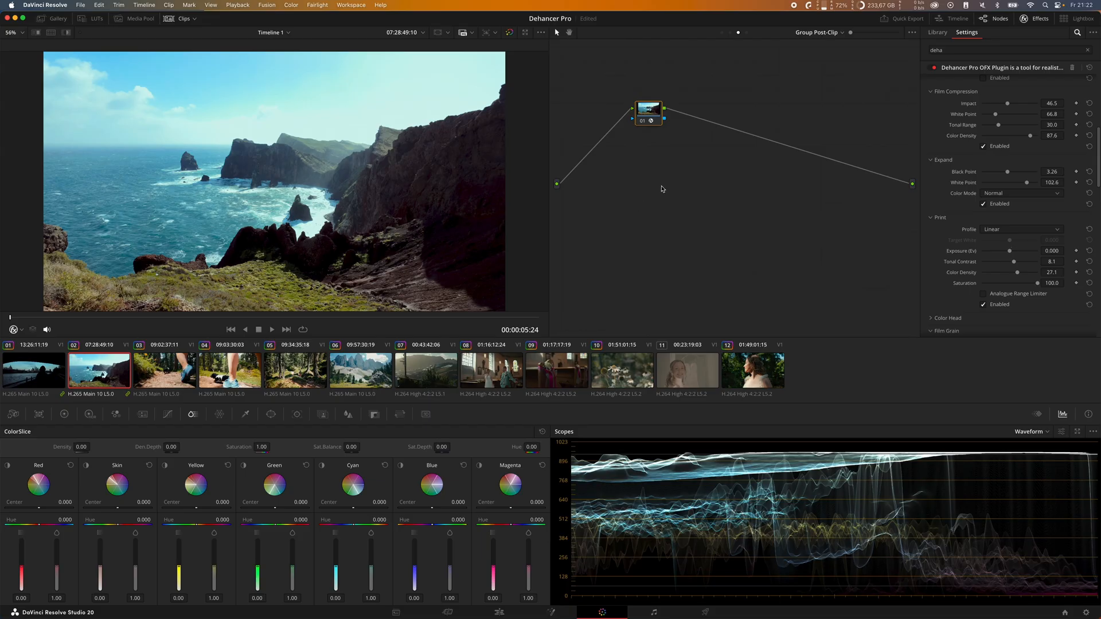
{"action": "key", "text": "shift+d"}
{"action": "key", "text": "shift+d"}
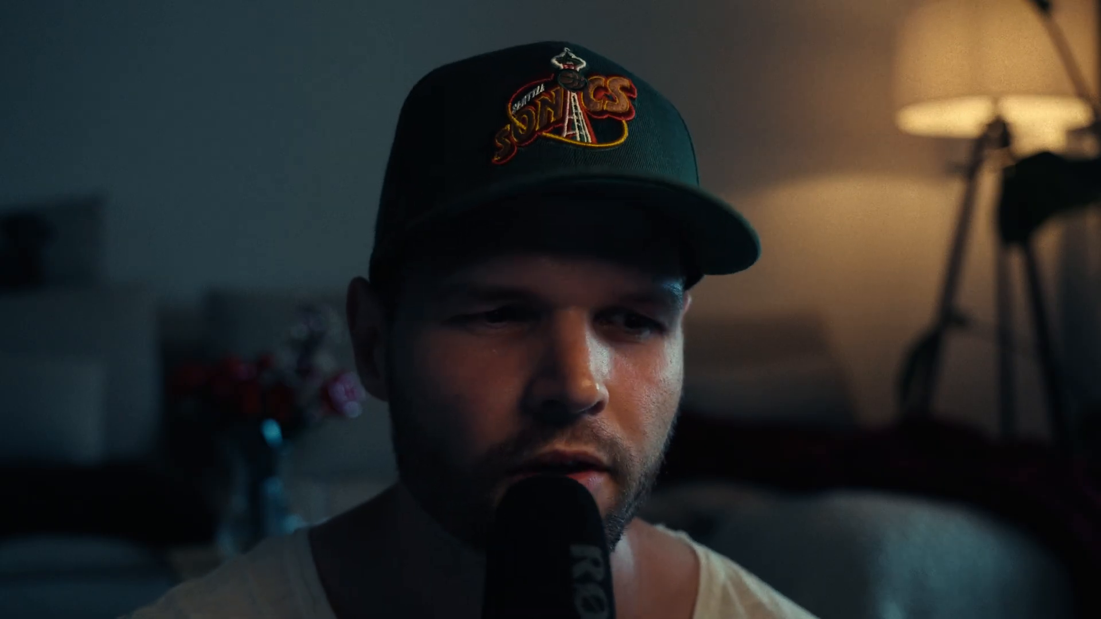
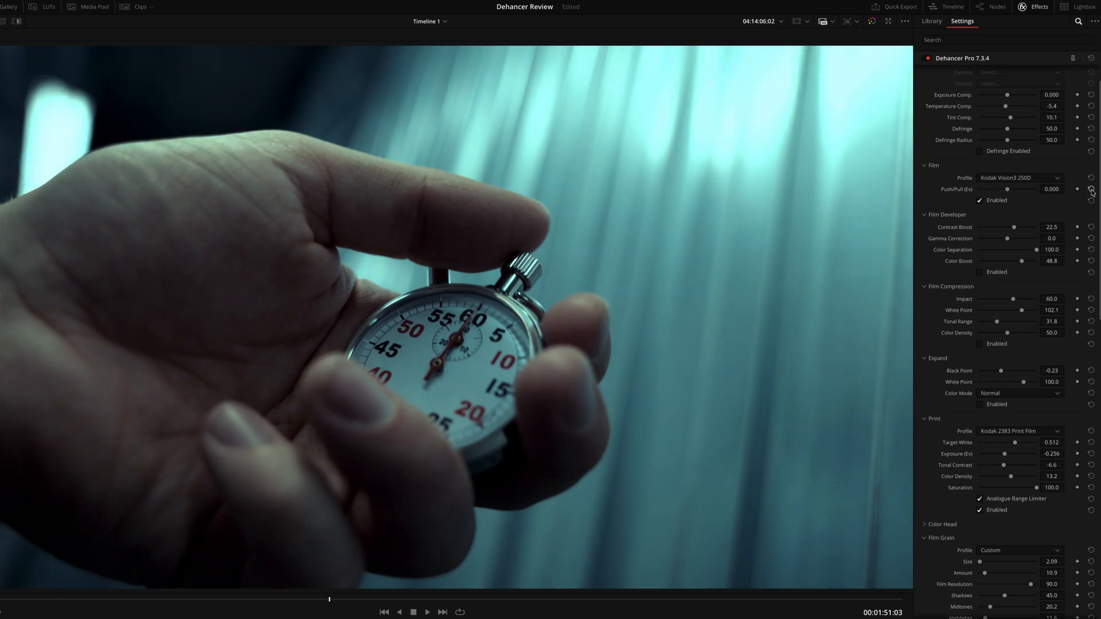
Step: Enable Film Developer on the stopwatch clip, try a different Color Boost and undo that change
{"action": "scroll", "coordinate": [1022, 223], "scroll_direction": "down", "scroll_amount": 1}
{"action": "left_click", "coordinate": [994, 257]}
{"action": "left_click", "coordinate": [993, 258]}
{"action": "scroll", "coordinate": [994, 259], "scroll_direction": "down", "scroll_amount": 1}
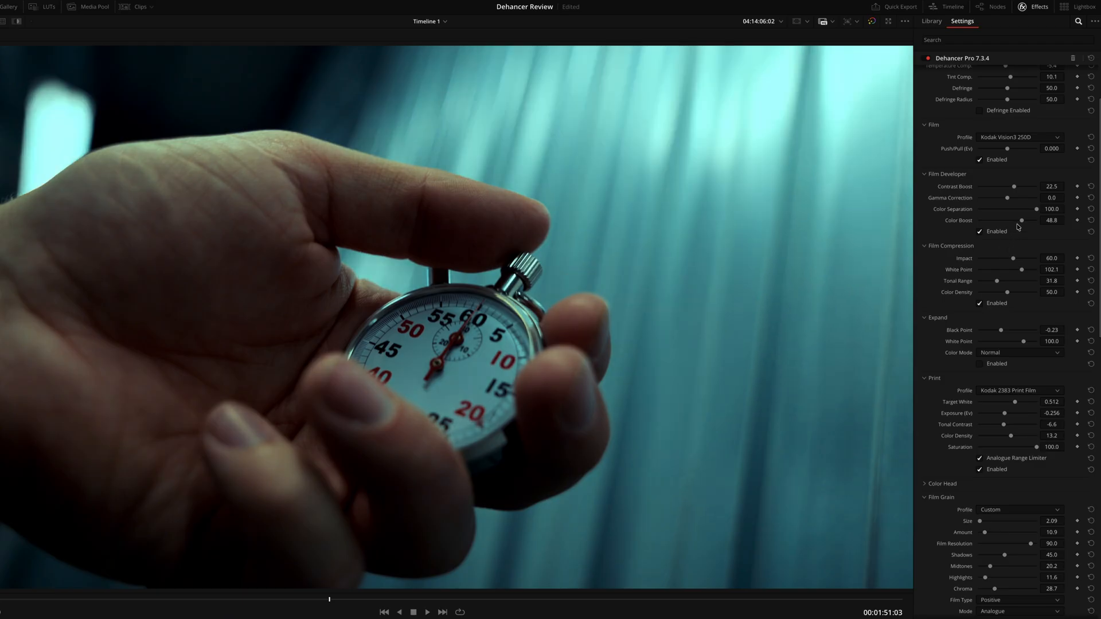
{"action": "mouse_move", "coordinate": [1021, 221]}
{"action": "left_mouse_down"}
{"action": "mouse_move", "coordinate": [1010, 222]}
{"action": "mouse_move", "coordinate": [1022, 225]}
{"action": "left_mouse_up"}
{"action": "key", "text": "ctrl+z"}
{"action": "scroll", "coordinate": [1016, 241], "scroll_direction": "down", "scroll_amount": 3}
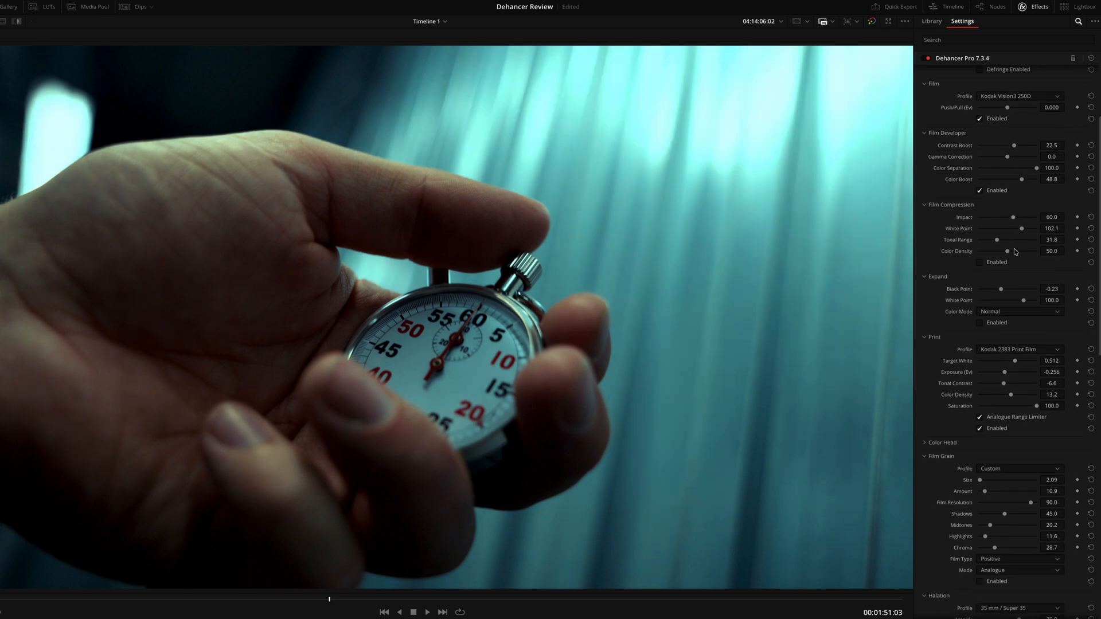
Step: Compare the stopwatch clip with Film Compression off and on, leaving the section enabled
{"action": "left_click", "coordinate": [1005, 264]}
{"action": "left_click", "coordinate": [1005, 263]}
{"action": "scroll", "coordinate": [1005, 268], "scroll_direction": "down", "scroll_amount": 5}
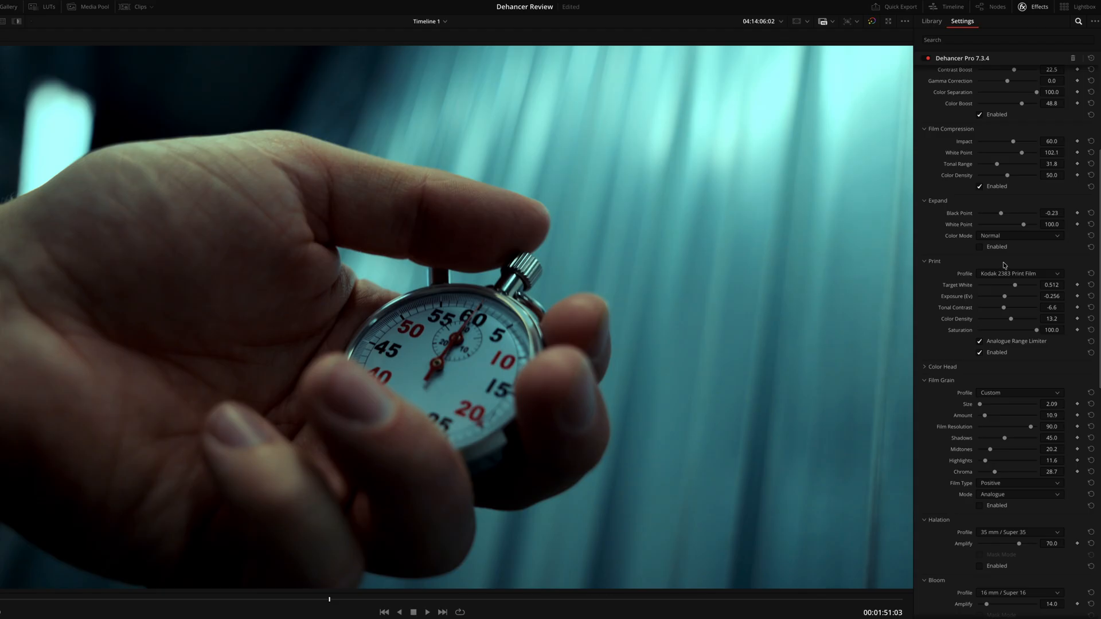
Step: Enable the Expand section and set its Black Point to -0.62
{"action": "scroll", "coordinate": [1004, 265], "scroll_direction": "down", "scroll_amount": 1}
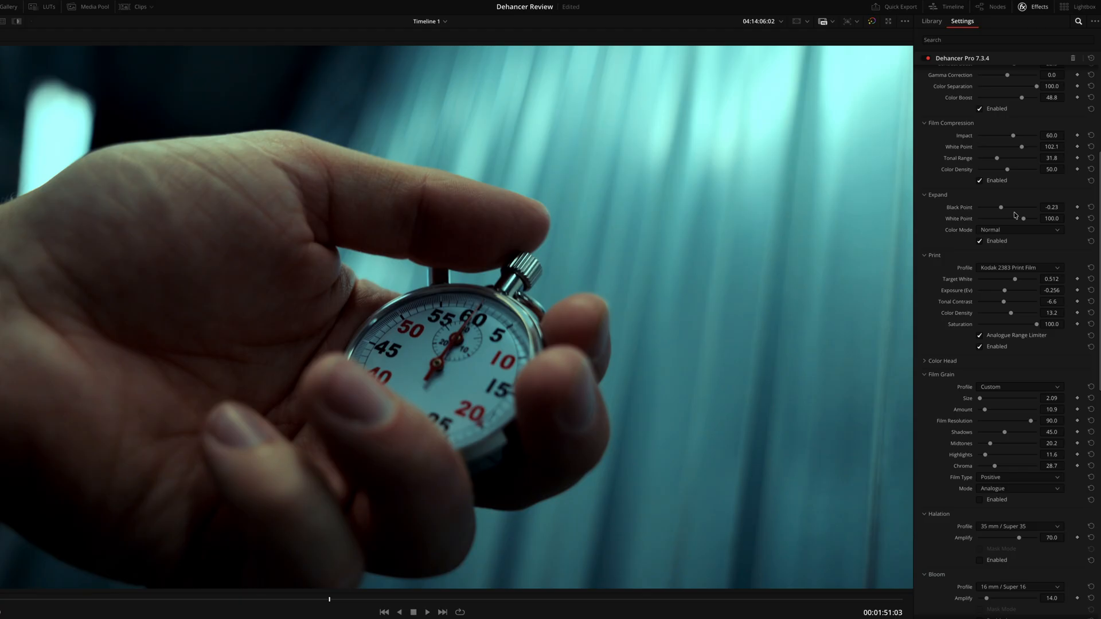
{"action": "left_click_drag", "start_coordinate": [1001, 208], "coordinate": [1001, 215]}
{"action": "scroll", "coordinate": [997, 254], "scroll_direction": "down", "scroll_amount": 2}
{"action": "scroll", "coordinate": [996, 254], "scroll_direction": "down", "scroll_amount": 5}
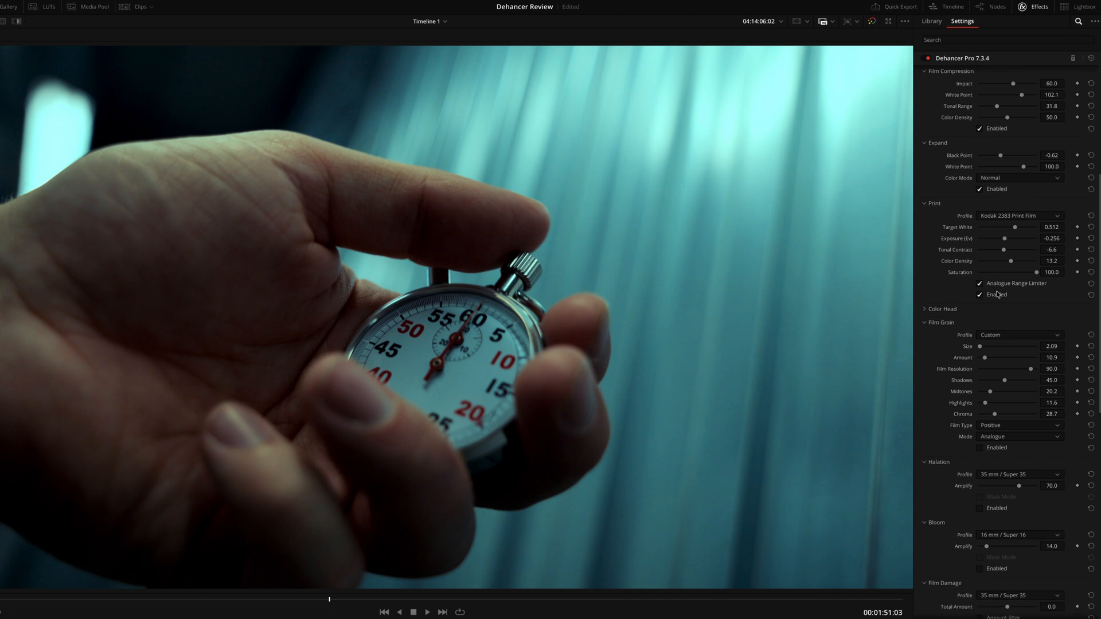
Step: Enable Film Grain on the stopwatch clip and inspect the grain on the finger up close
{"action": "scroll", "coordinate": [990, 335], "scroll_direction": "down", "scroll_amount": 1}
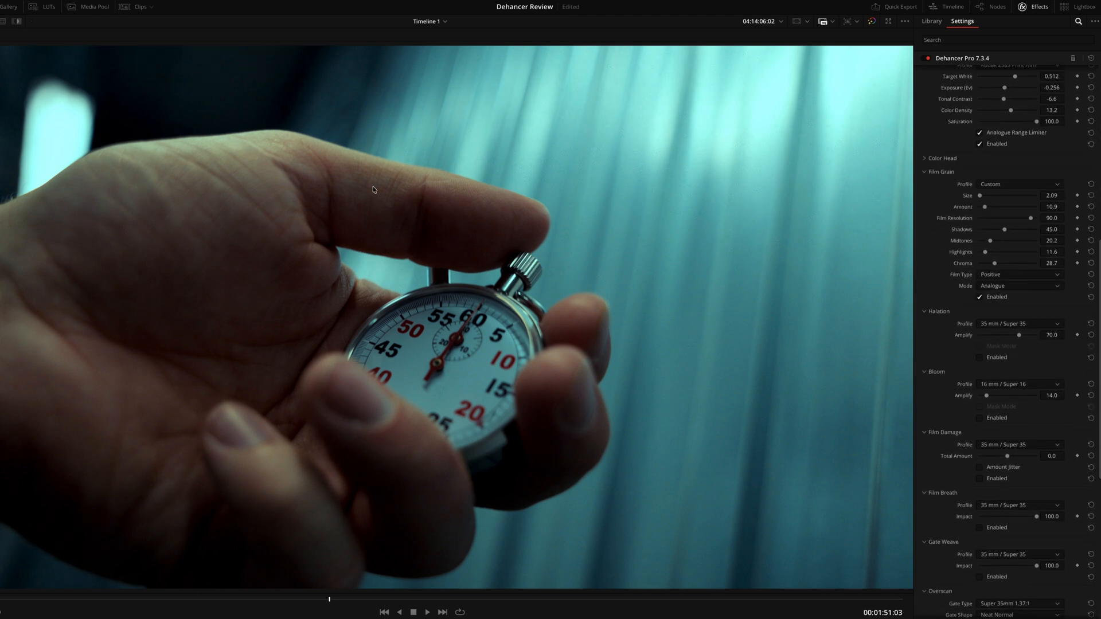
{"action": "scroll", "coordinate": [367, 183], "scroll_direction": "up", "scroll_amount": 5}
{"action": "scroll", "coordinate": [367, 183], "scroll_direction": "up", "scroll_amount": 1}
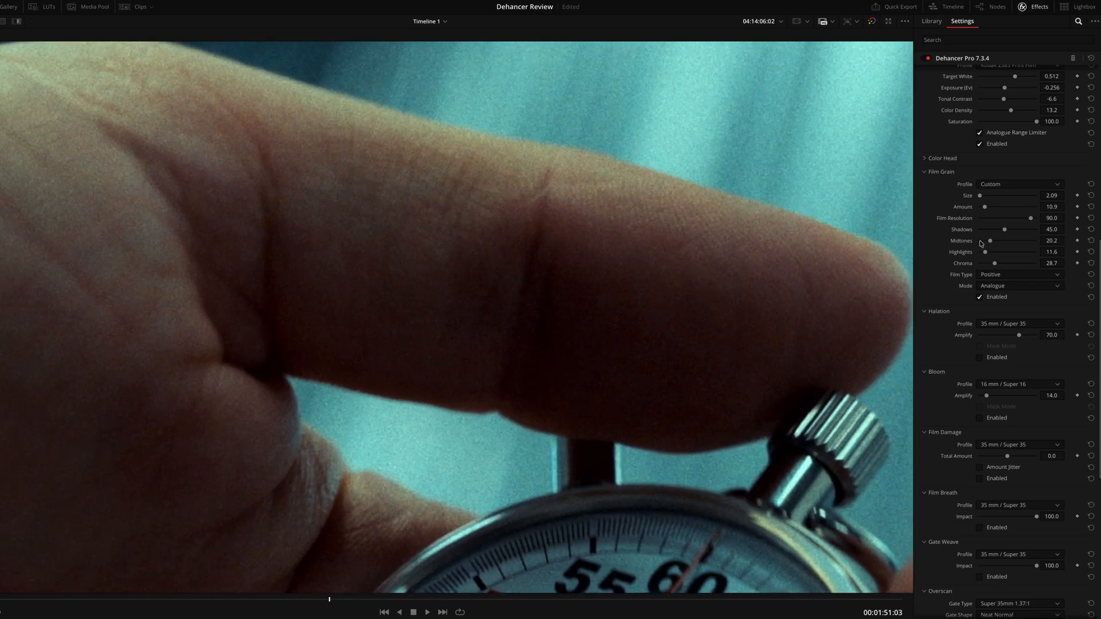
Step: Try less midtone grain and a Highlights grain of 54.3, checking the skin and the bright light up close
{"action": "left_click_drag", "start_coordinate": [989, 242], "coordinate": [956, 243]}
{"action": "key", "text": "super+z"}
{"action": "left_click_drag", "start_coordinate": [985, 252], "coordinate": [1010, 255]}
{"action": "left_click_drag", "start_coordinate": [245, 304], "coordinate": [419, 479]}
{"action": "scroll", "coordinate": [646, 300], "scroll_direction": "down", "scroll_amount": 4}
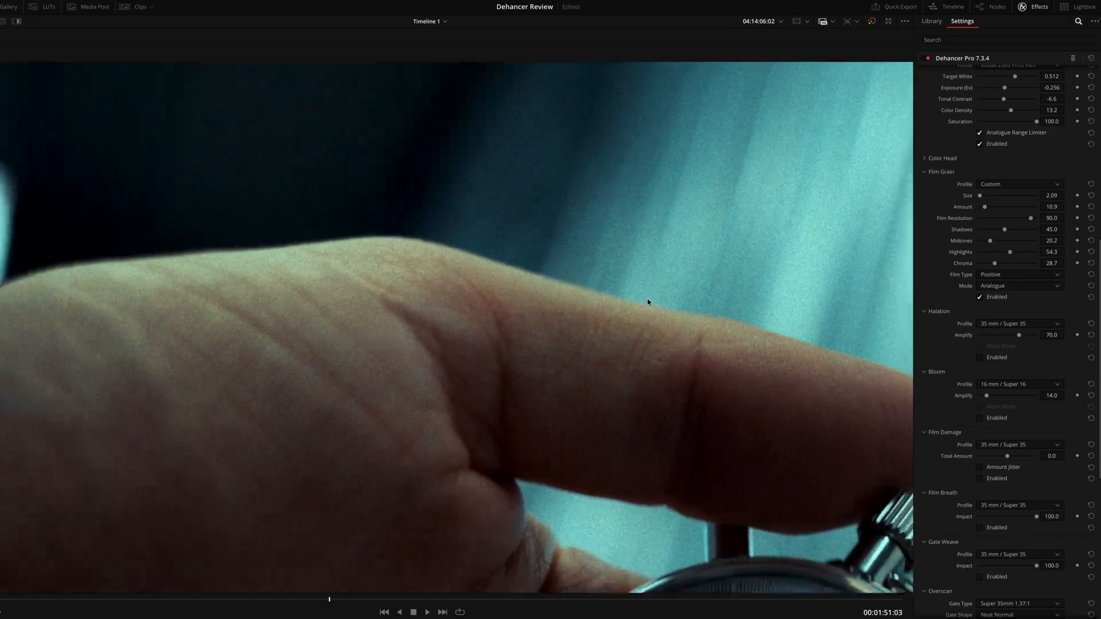
{"action": "scroll", "coordinate": [635, 300], "scroll_direction": "up", "scroll_amount": 5}
{"action": "scroll", "coordinate": [632, 314], "scroll_direction": "up", "scroll_amount": 3}
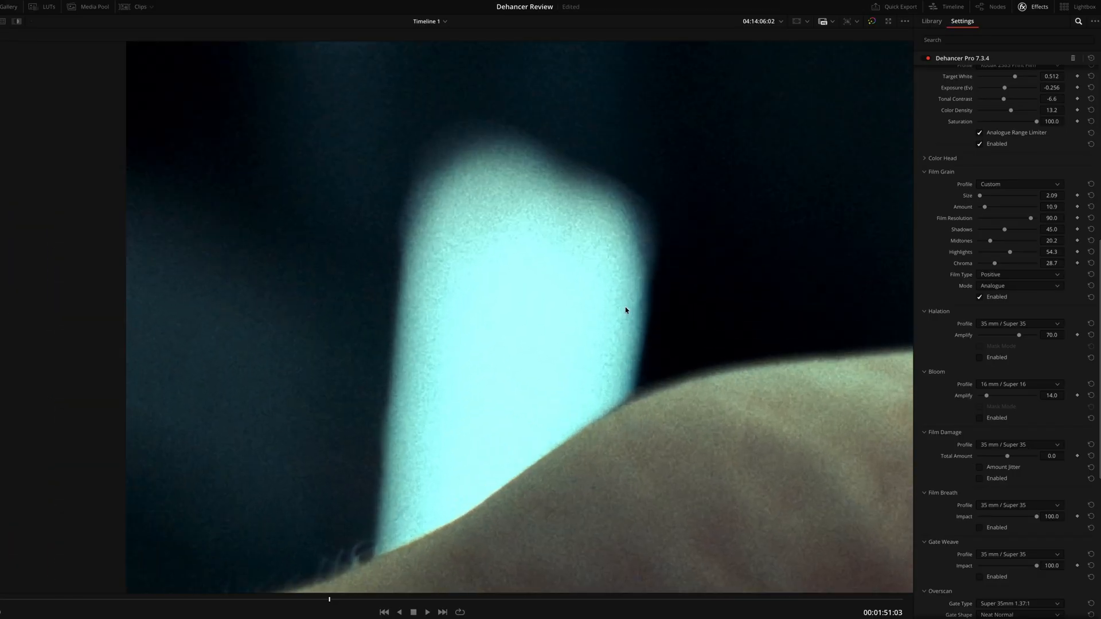
{"action": "left_click_drag", "start_coordinate": [1010, 255], "coordinate": [1064, 281]}
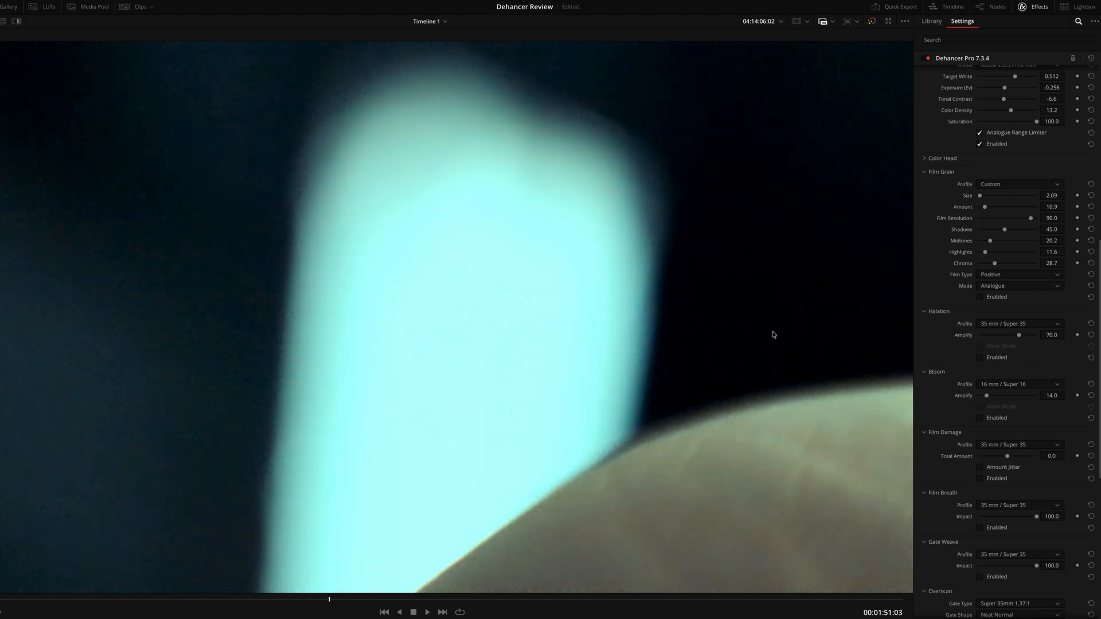
Step: Compare the bright area with Film Grain off and on, leaving it enabled and the whole frame fitted
{"action": "left_click", "coordinate": [1000, 302]}
{"action": "key", "text": "shift+z"}
{"action": "scroll", "coordinate": [981, 338], "scroll_direction": "down", "scroll_amount": 5}
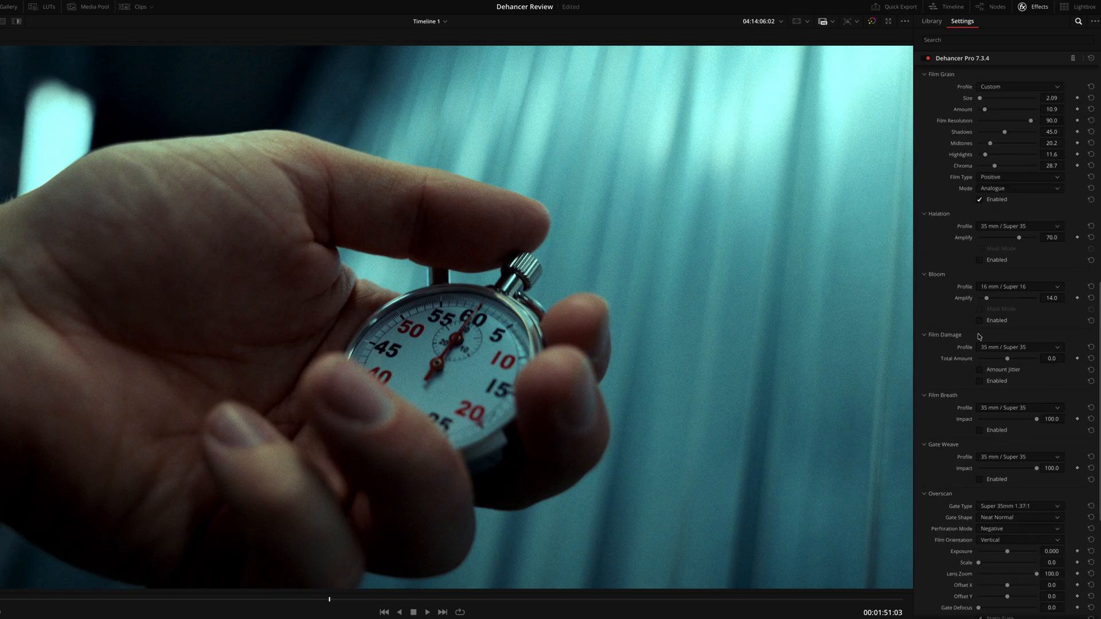
Step: Enable Bloom with the 16 mm / Super 16 profile and set its Amplify to 35.7
{"action": "left_click", "coordinate": [988, 322]}
{"action": "scroll", "coordinate": [495, 336], "scroll_direction": "up", "scroll_amount": 3}
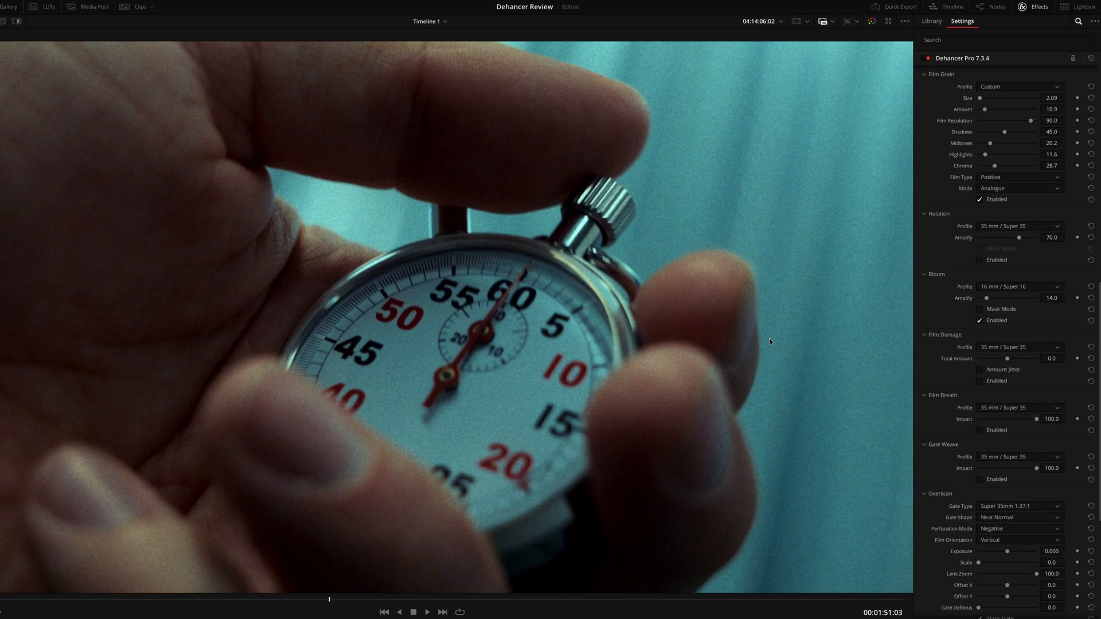
{"action": "mouse_move", "coordinate": [990, 301]}
{"action": "left_mouse_down"}
{"action": "mouse_move", "coordinate": [1042, 300]}
{"action": "mouse_move", "coordinate": [1001, 305]}
{"action": "left_mouse_up"}
{"action": "key", "text": "shift+z"}
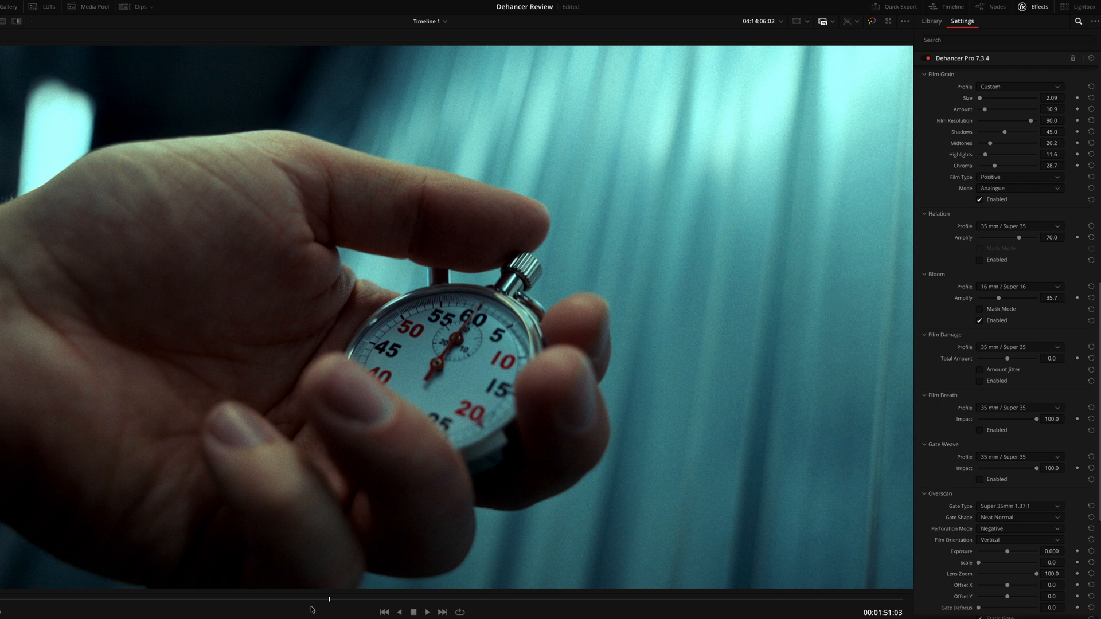
Step: Go to a later frame of the stopwatch clip and compare the look with Film Compression and Expand toggled
{"action": "left_click_drag", "start_coordinate": [310, 605], "coordinate": [483, 569]}
{"action": "scroll", "coordinate": [1011, 233], "scroll_direction": "up", "scroll_amount": 13}
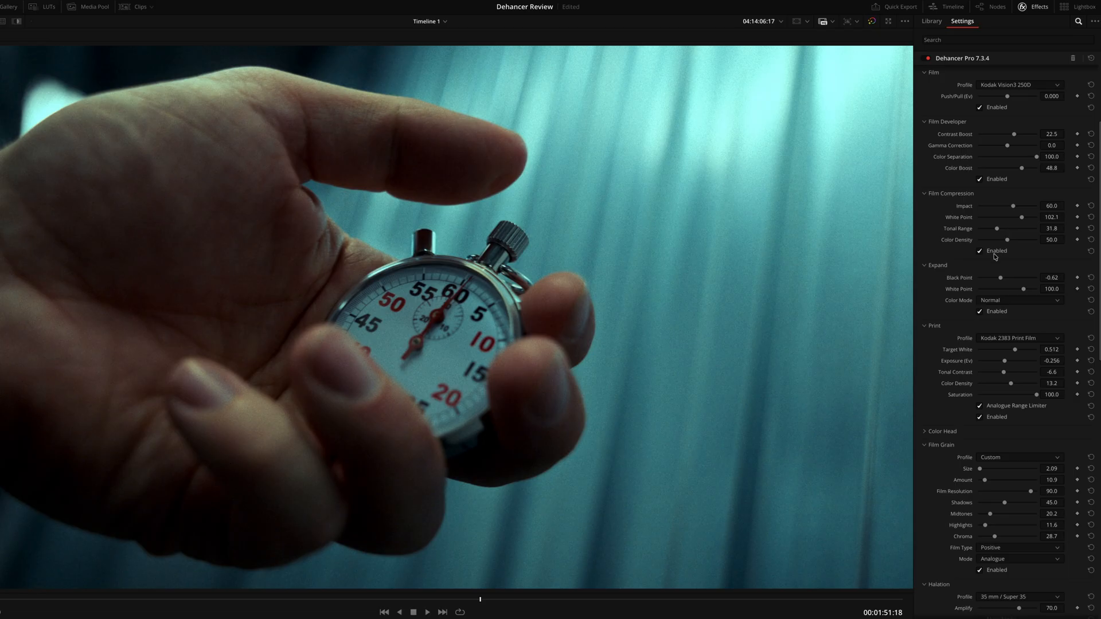
{"action": "left_click", "coordinate": [995, 253]}
{"action": "left_click", "coordinate": [995, 253]}
{"action": "left_click", "coordinate": [995, 253]}
{"action": "left_click", "coordinate": [995, 253]}
{"action": "scroll", "coordinate": [979, 304], "scroll_direction": "up", "scroll_amount": 2}
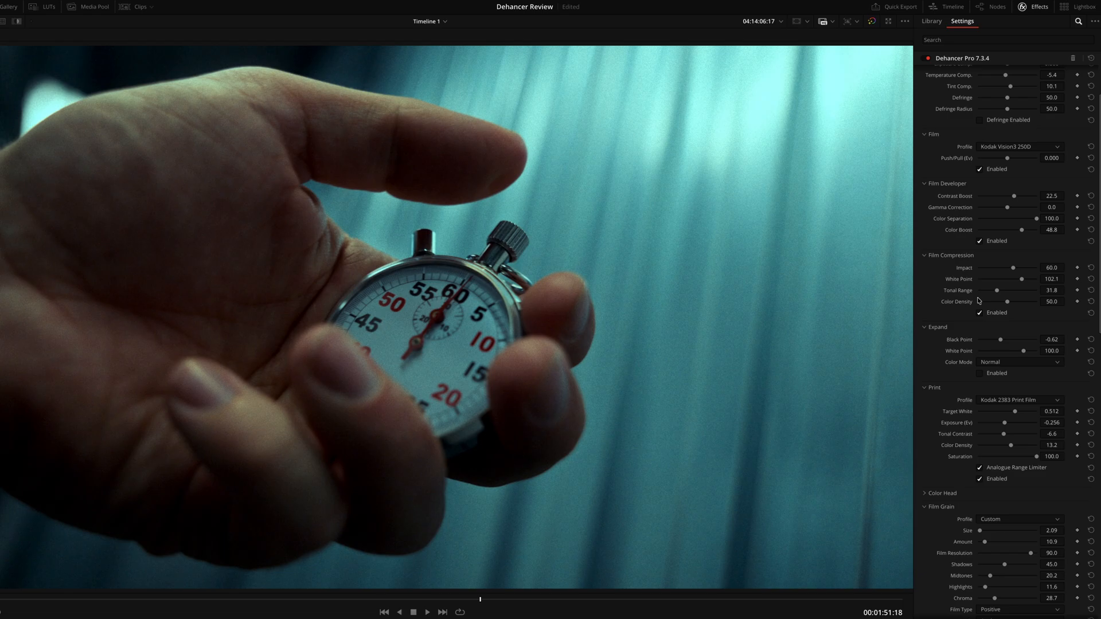
Step: Compare Film Developer off and on, try its Contrast Boost at 27.1, and undo that change
{"action": "left_click", "coordinate": [980, 242]}
{"action": "left_click", "coordinate": [981, 243]}
{"action": "left_click_drag", "start_coordinate": [1015, 196], "coordinate": [1014, 197]}
{"action": "scroll", "coordinate": [499, 285], "scroll_direction": "down", "scroll_amount": 2}
{"action": "scroll", "coordinate": [499, 285], "scroll_direction": "down", "scroll_amount": 2}
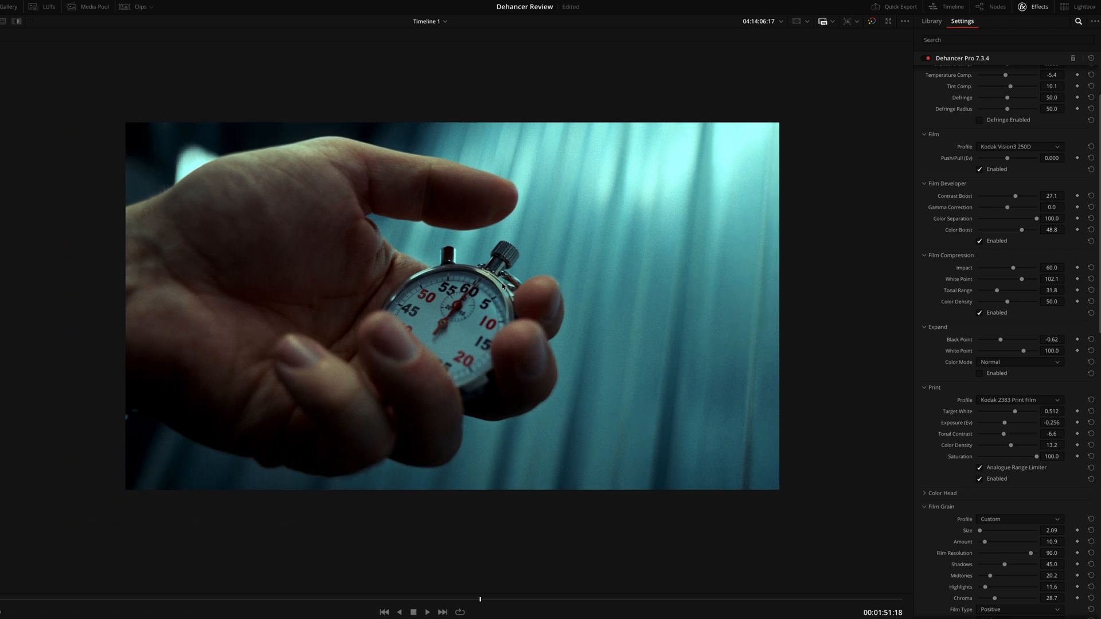
{"action": "left_click_drag", "start_coordinate": [1020, 199], "coordinate": [1016, 199]}
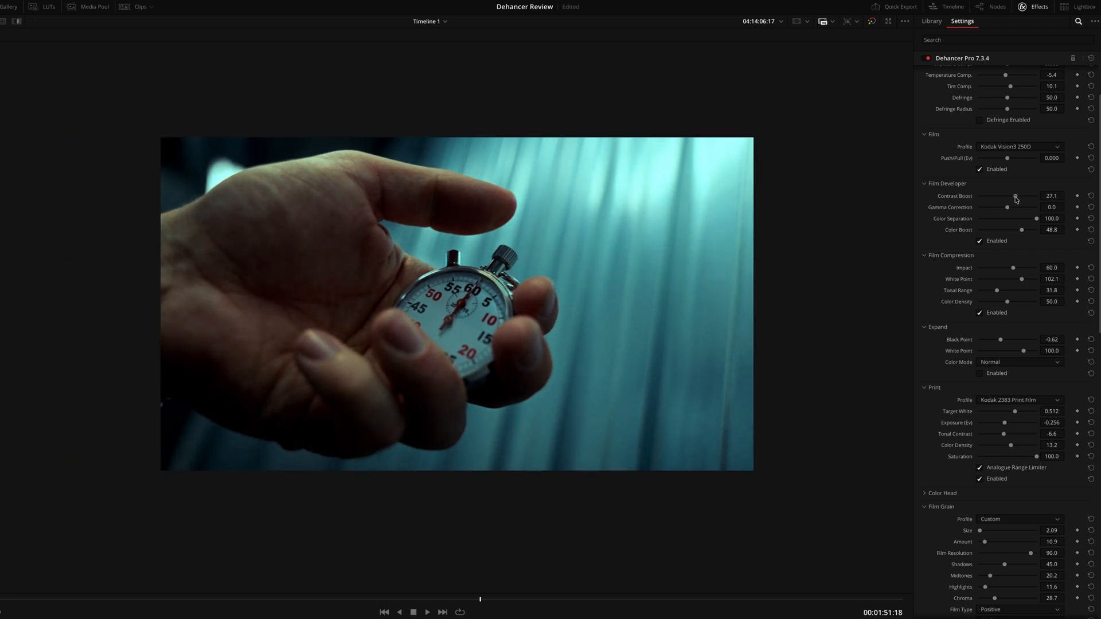
{"action": "key", "text": "super+z"}
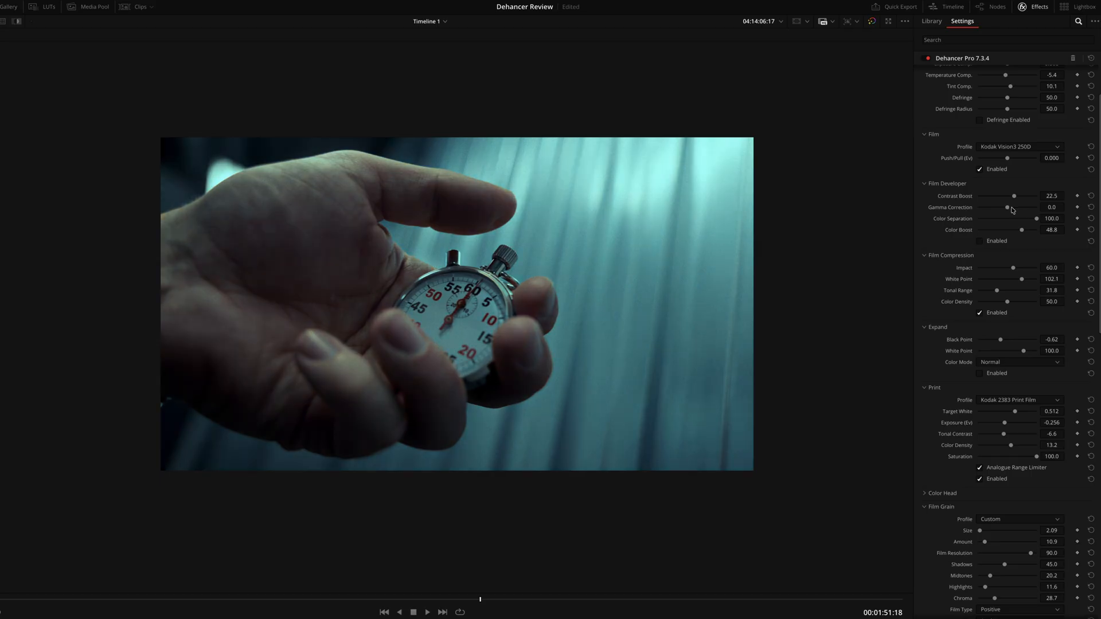
Step: Compare the stopwatch frame with the Film and Print sections disabled and restored
{"action": "left_click", "coordinate": [1002, 170]}
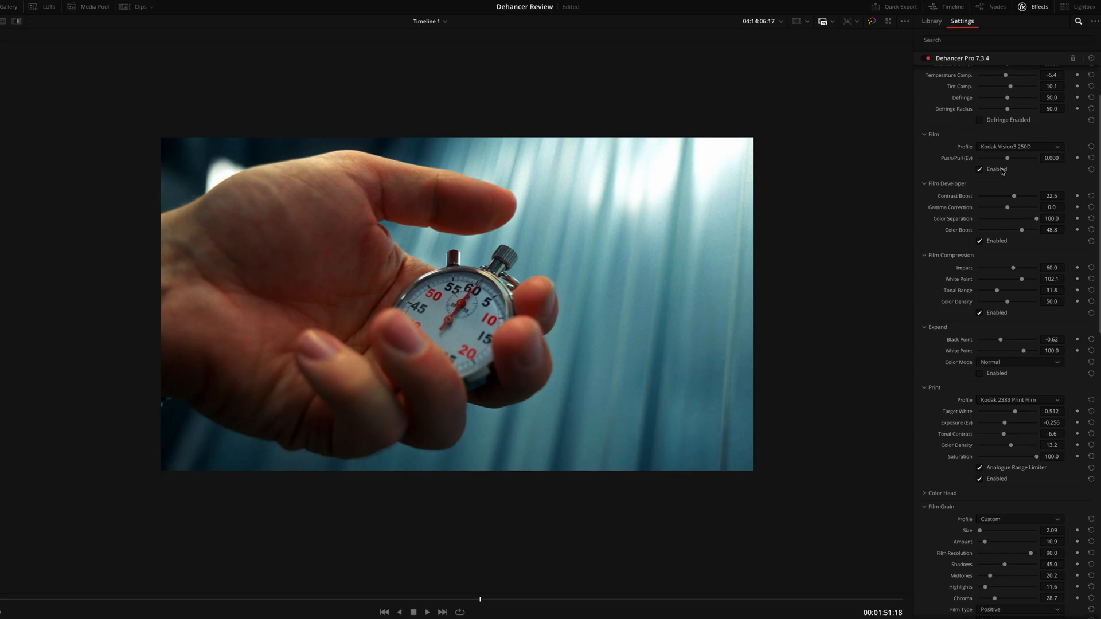
{"action": "left_click", "coordinate": [992, 482]}
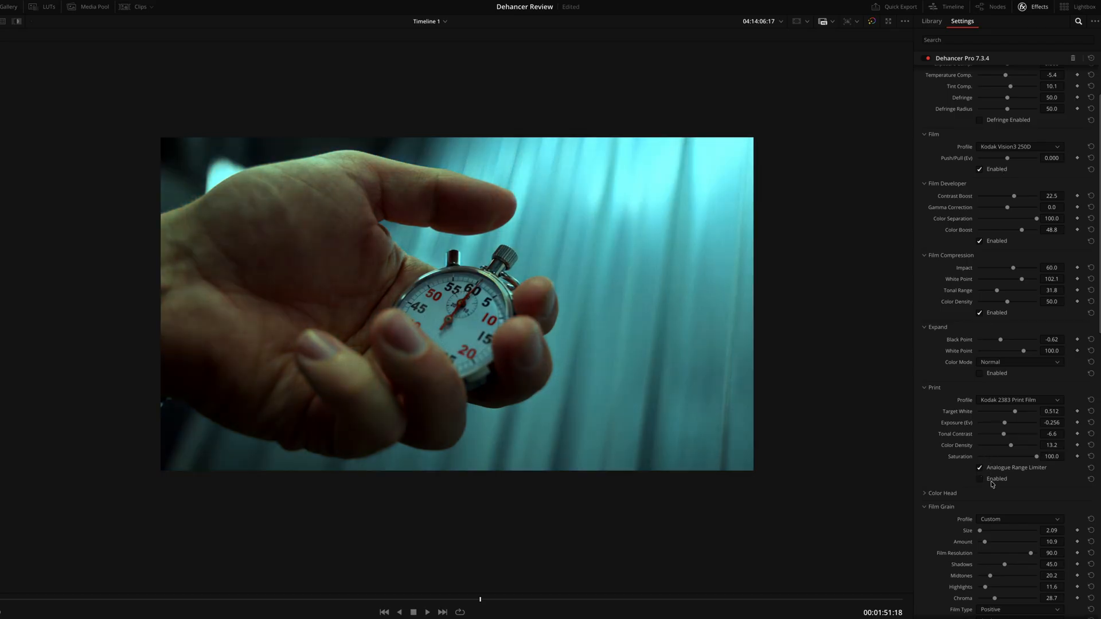
{"action": "left_click", "coordinate": [992, 485]}
Step: Enable Expand, try its White Point at 94.9 with the section off and on, and reset the White Point
{"action": "left_click", "coordinate": [980, 374]}
{"action": "left_click_drag", "start_coordinate": [1024, 351], "coordinate": [1022, 351]}
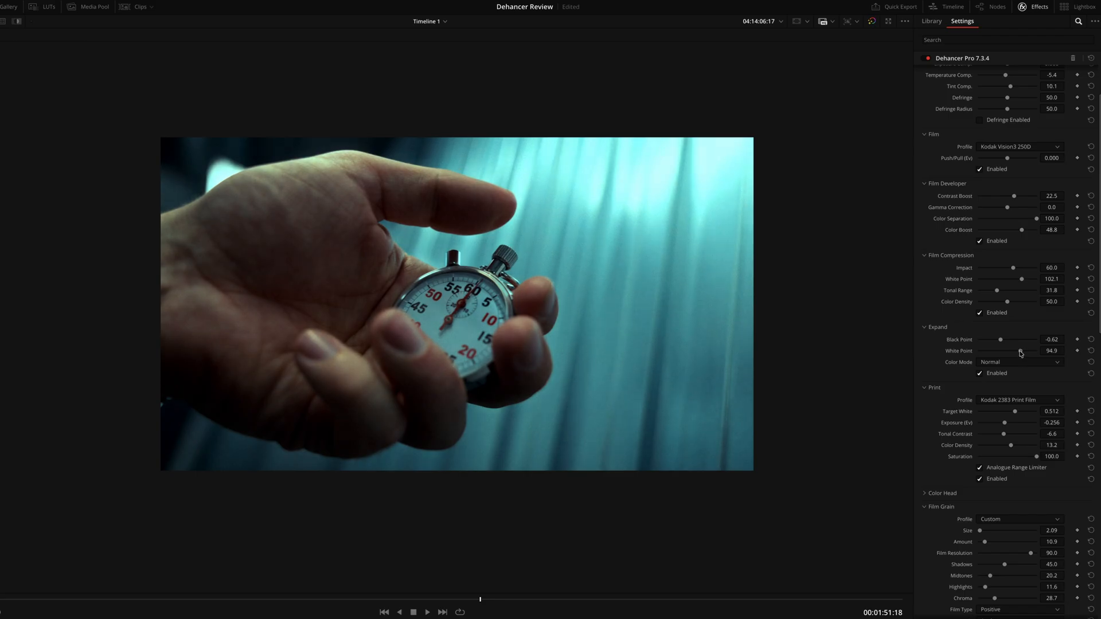
{"action": "left_click", "coordinate": [1001, 378]}
{"action": "left_click", "coordinate": [1001, 378]}
{"action": "left_click", "coordinate": [1001, 378]}
{"action": "left_click", "coordinate": [1001, 377]}
{"action": "left_click", "coordinate": [1091, 352]}
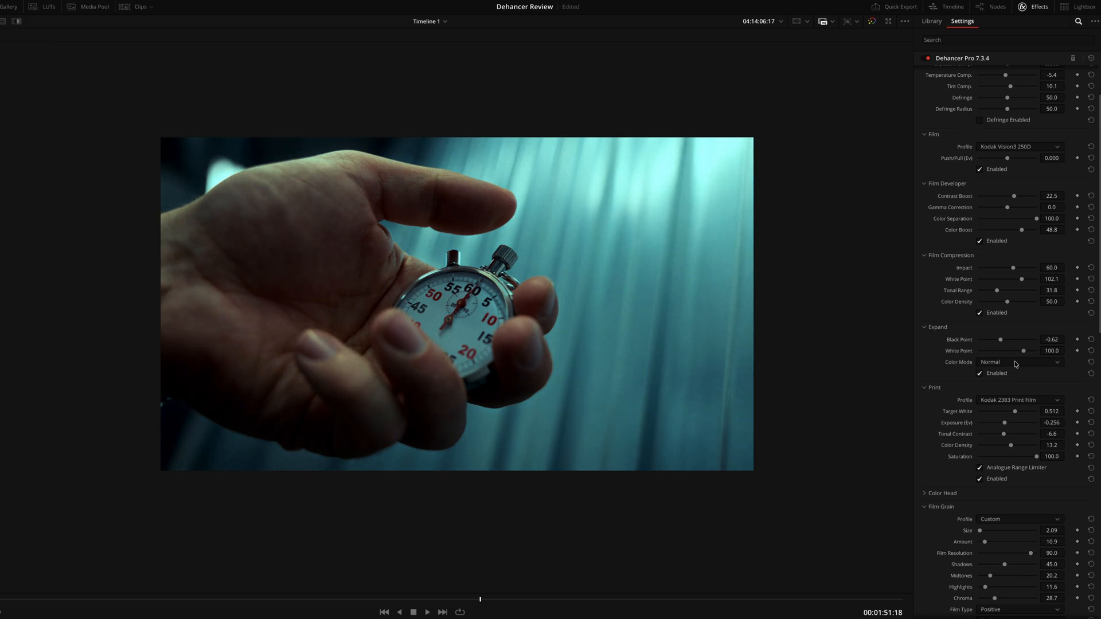
Step: Set the Expand White Point to 96.3 and compare the frame with the section off and on
{"action": "left_click_drag", "start_coordinate": [1024, 351], "coordinate": [1021, 351]}
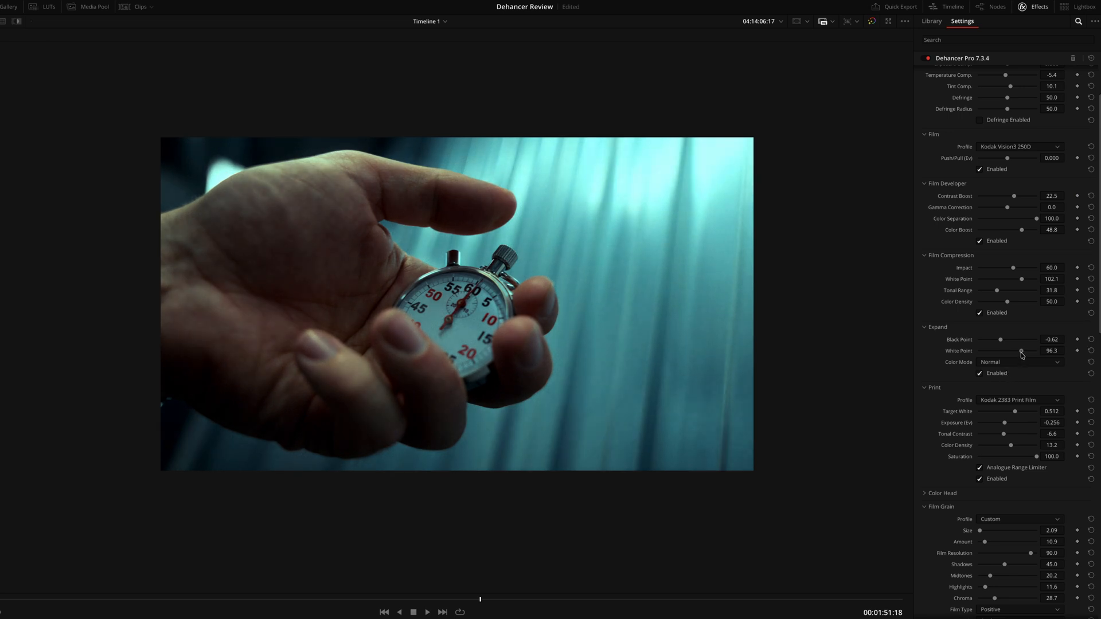
{"action": "left_click", "coordinate": [999, 374]}
{"action": "left_click", "coordinate": [1000, 375]}
{"action": "scroll", "coordinate": [742, 345], "scroll_direction": "down", "scroll_amount": 1}
{"action": "scroll", "coordinate": [743, 348], "scroll_direction": "up", "scroll_amount": 3}
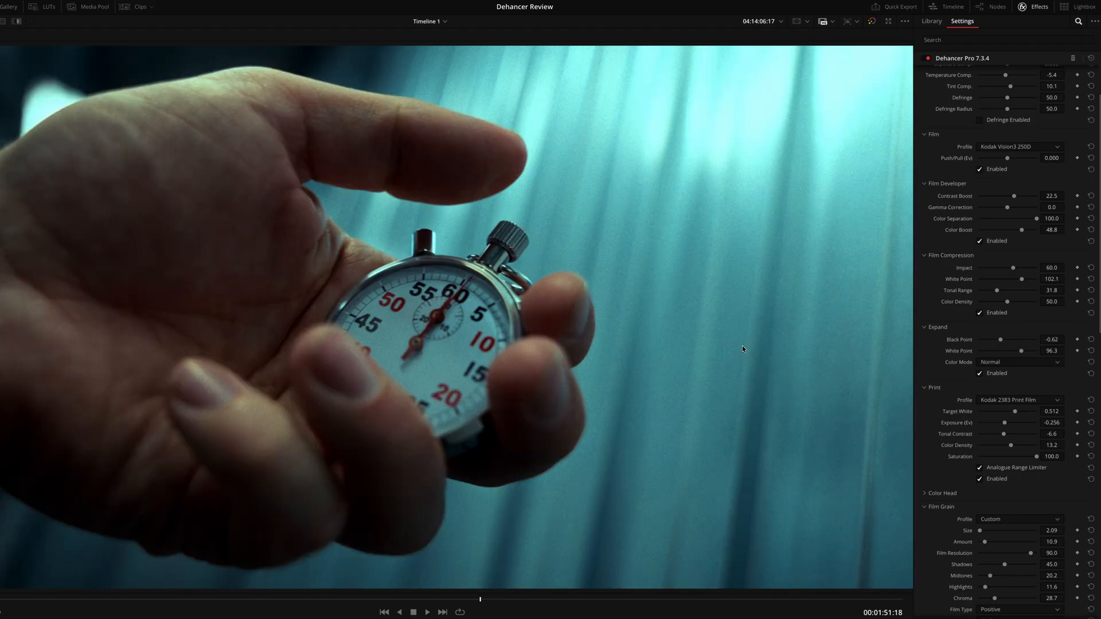
Step: Compare the finished stopwatch frame with the grade bypassed and restored
{"action": "key", "text": "ctrl+d"}
{"action": "key", "text": "ctrl+d"}
{"action": "key", "text": "ctrl+d"}
{"action": "key", "text": "ctrl+d"}
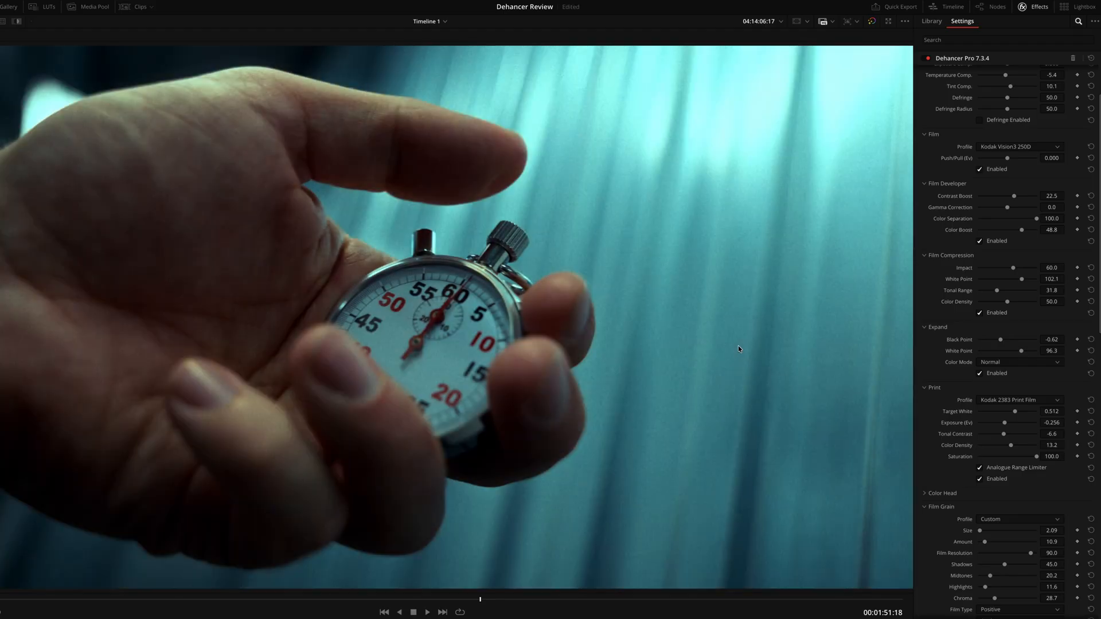